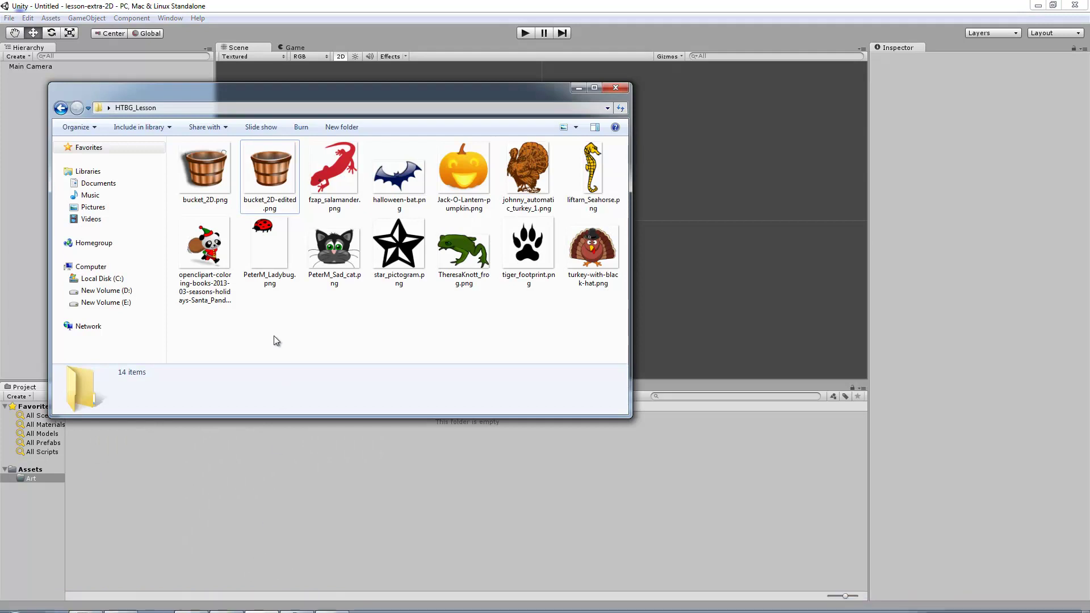
Import the halloween-bat, Jack-O-Lantern-pumpkin, PeterM_Sad_cat and turkey-with-black-hat PNG files from the HTBG_Lesson folder into the project's Art folder
{"action": "left_click_drag", "start_coordinate": [267, 93], "coordinate": [449, 88]}
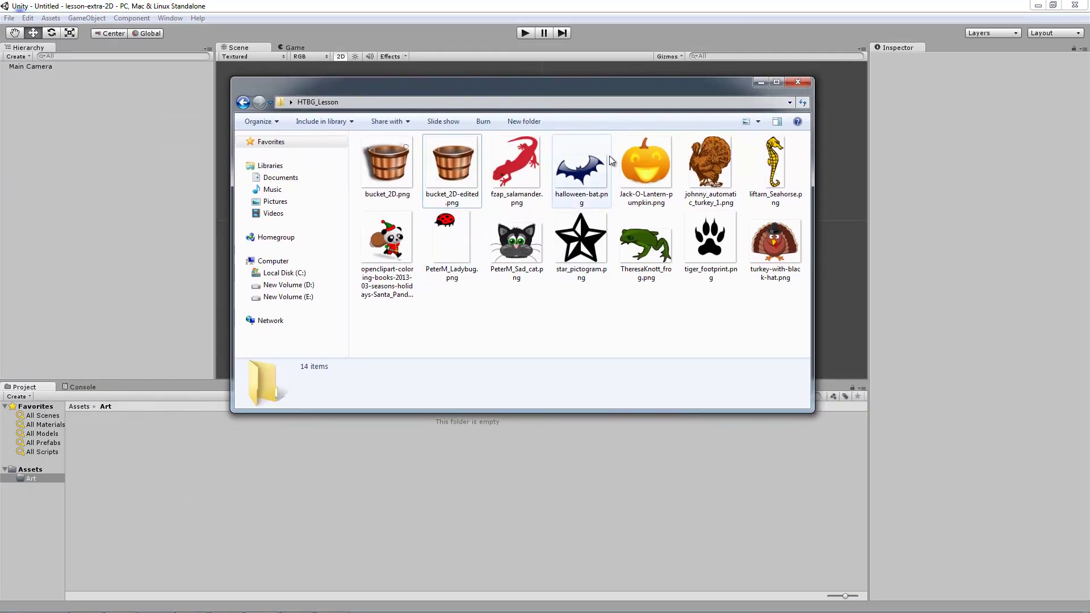
{"action": "left_click", "coordinate": [592, 165]}
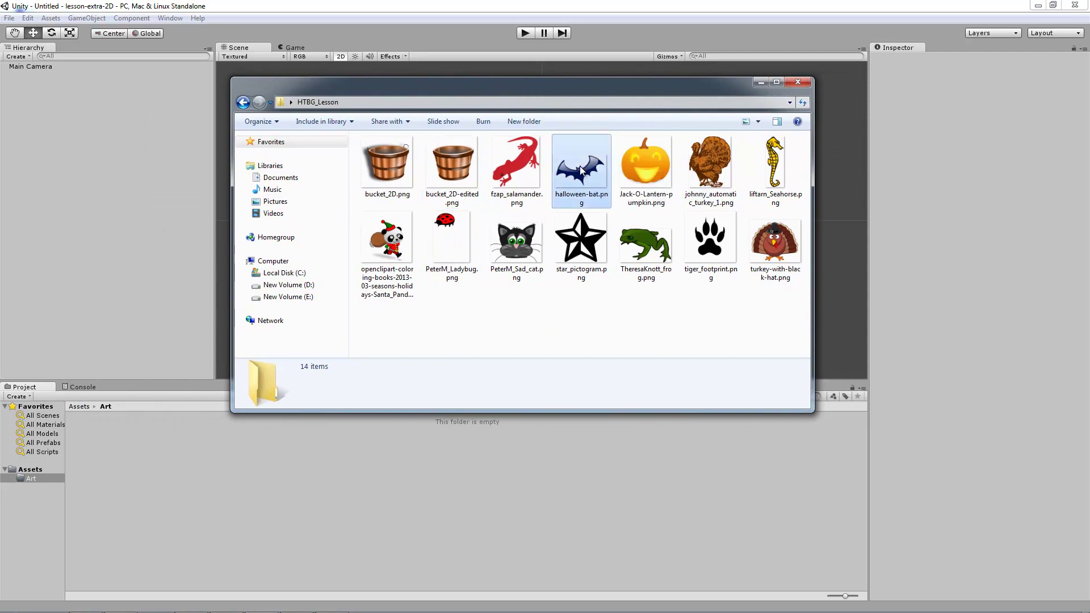
{"action": "left_click", "coordinate": [657, 168], "text": "ctrl"}
{"action": "left_click", "coordinate": [532, 245], "text": "ctrl"}
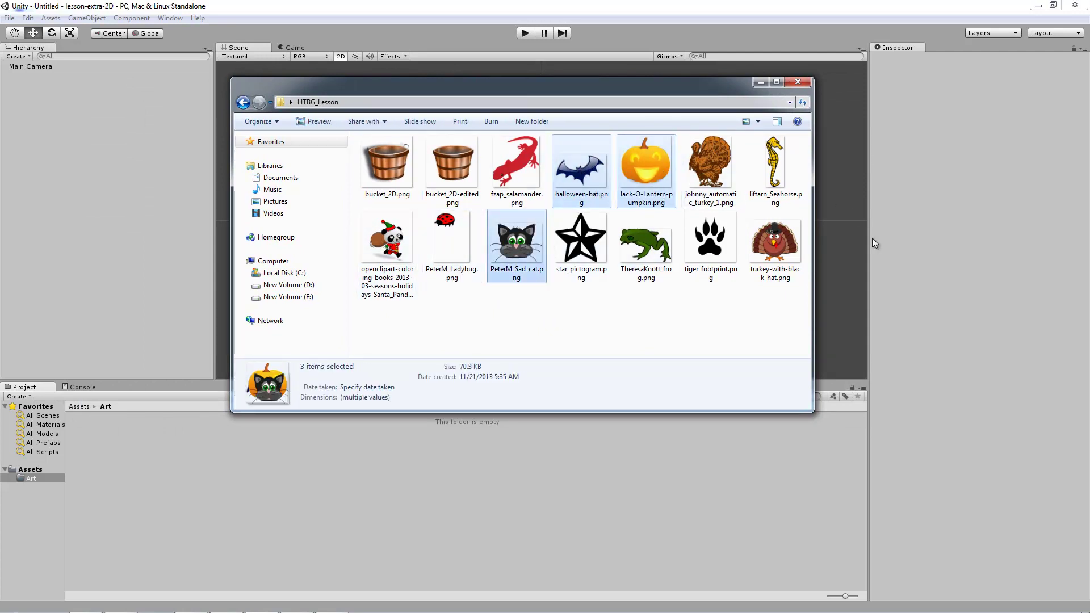
{"action": "left_click", "coordinate": [773, 267], "text": "ctrl"}
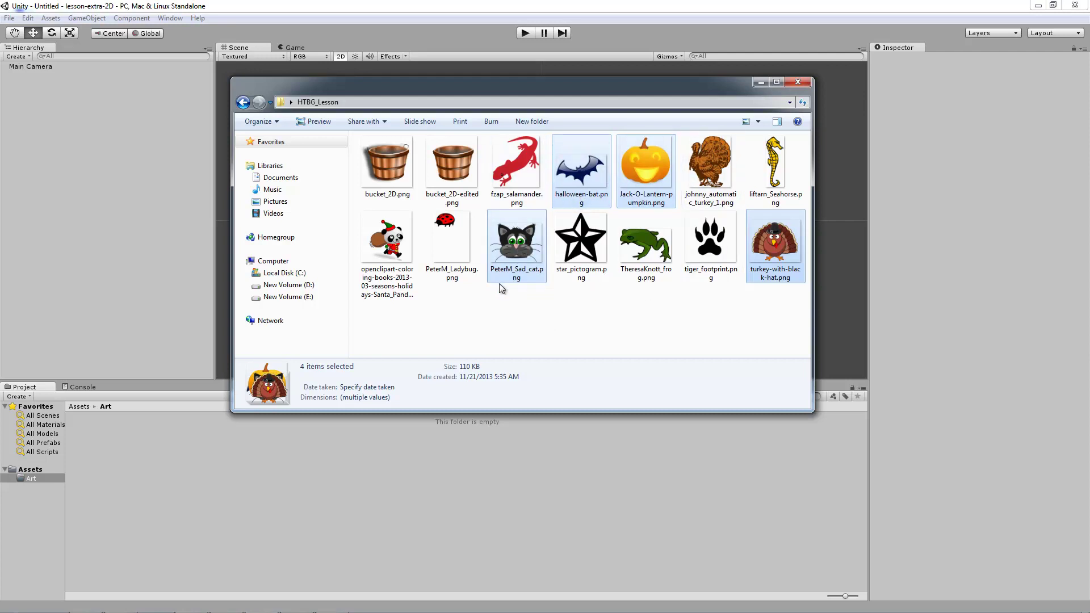
{"action": "left_click_drag", "start_coordinate": [525, 241], "coordinate": [296, 512]}
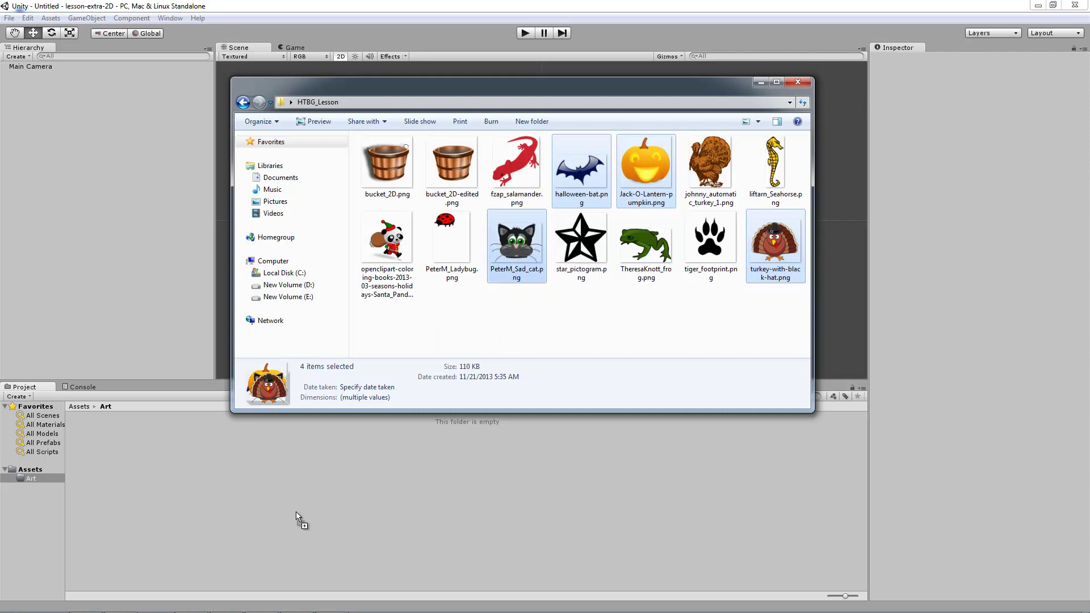
{"action": "left_click", "coordinate": [206, 505]}
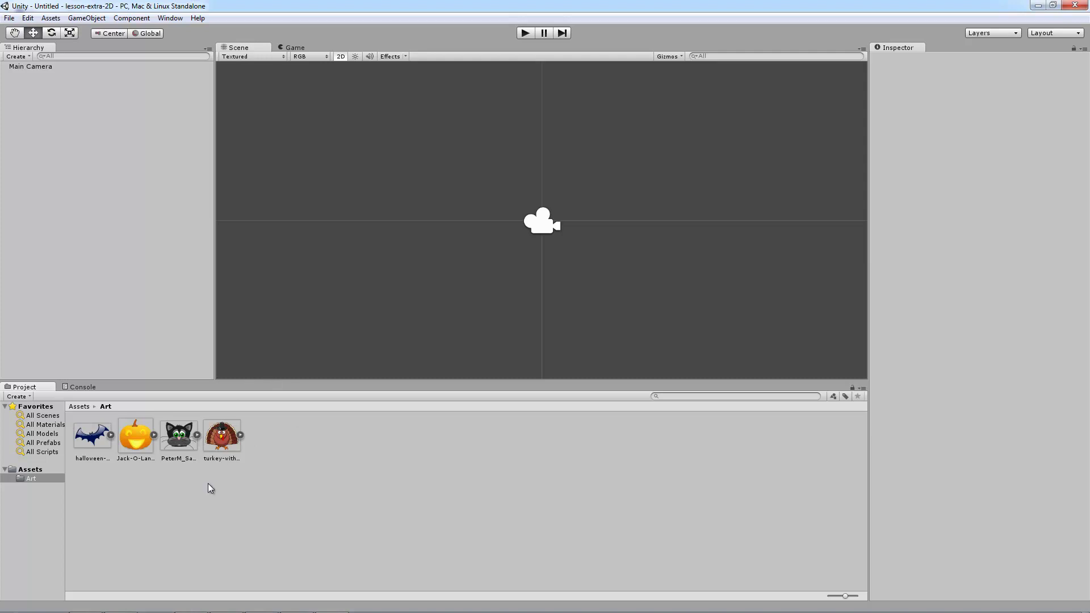
Examine the import settings of the bat, pumpkin, cat and turkey images in the Art folder
{"action": "left_click", "coordinate": [93, 435]}
{"action": "left_click", "coordinate": [136, 435]}
{"action": "left_click", "coordinate": [250, 436]}
{"action": "left_click", "coordinate": [136, 435]}
{"action": "left_click", "coordinate": [178, 435]}
{"action": "left_click", "coordinate": [214, 435]}
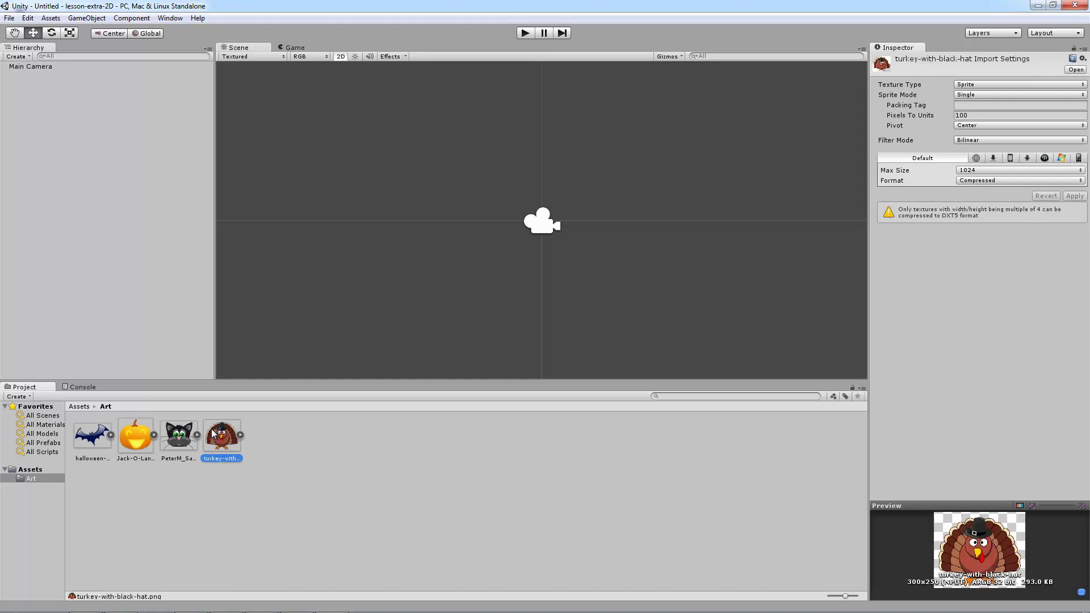
{"action": "left_click", "coordinate": [98, 434]}
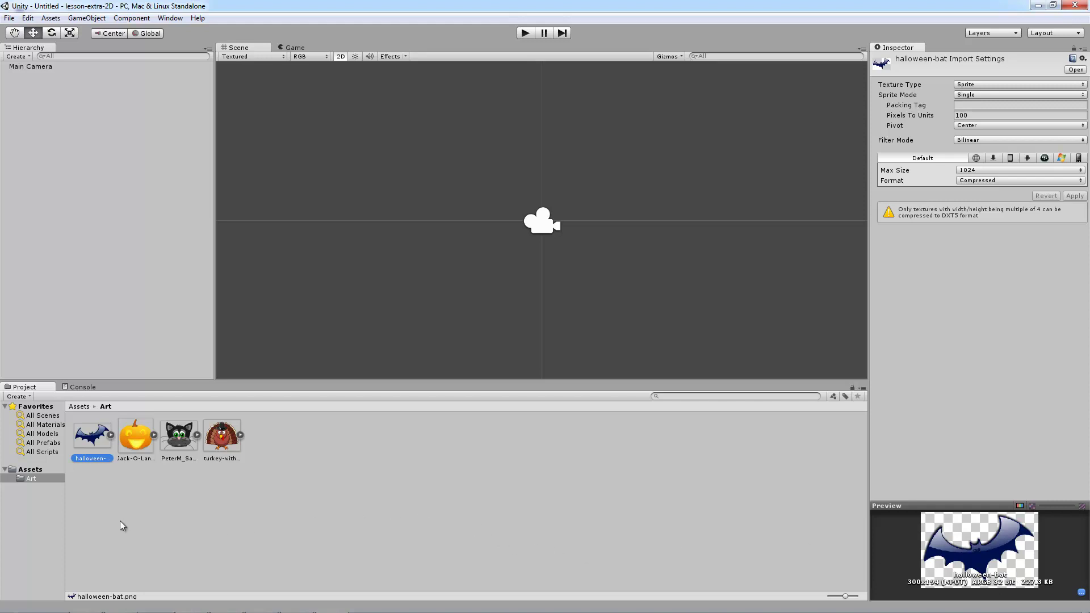
{"action": "left_click", "coordinate": [135, 447]}
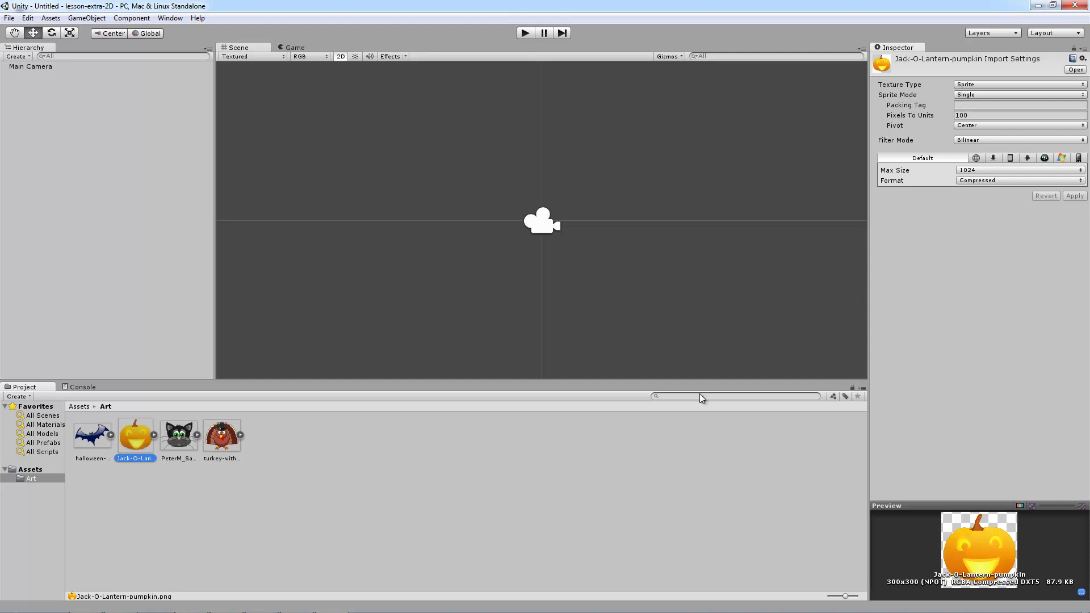
Expand the imported textures to inspect the sprites they contain, collapse them again, and check the bat's import settings
{"action": "left_click", "coordinate": [240, 435]}
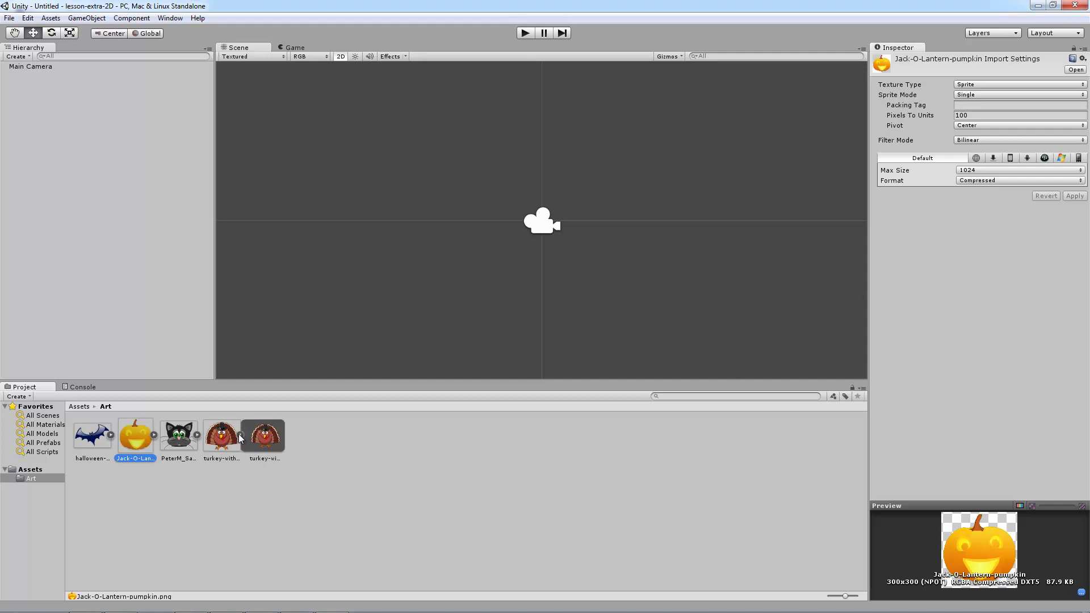
{"action": "left_click", "coordinate": [227, 438]}
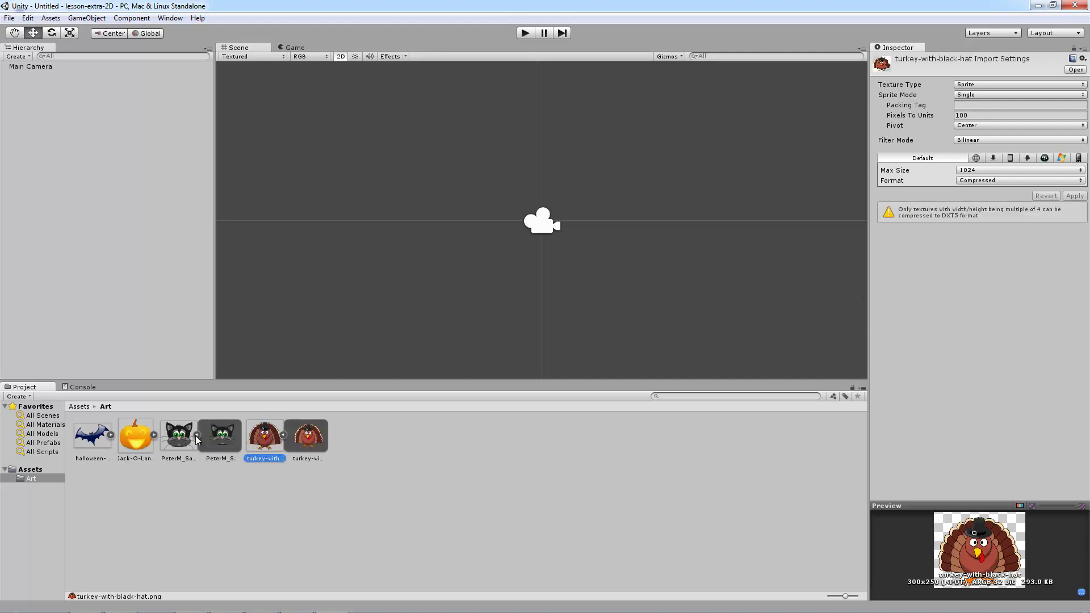
{"action": "left_click", "coordinate": [154, 435]}
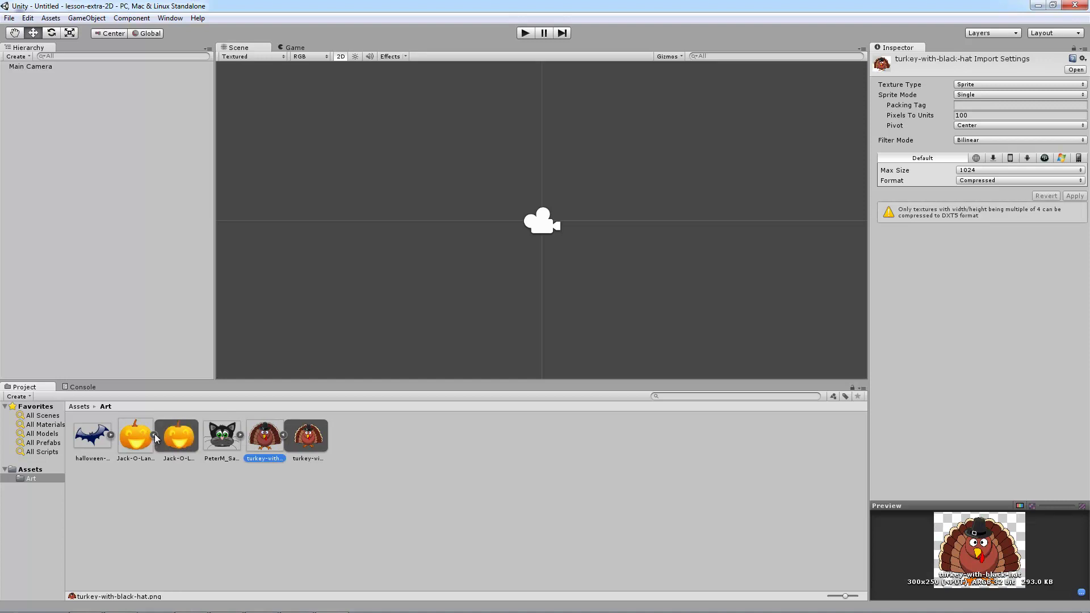
{"action": "left_click", "coordinate": [155, 435]}
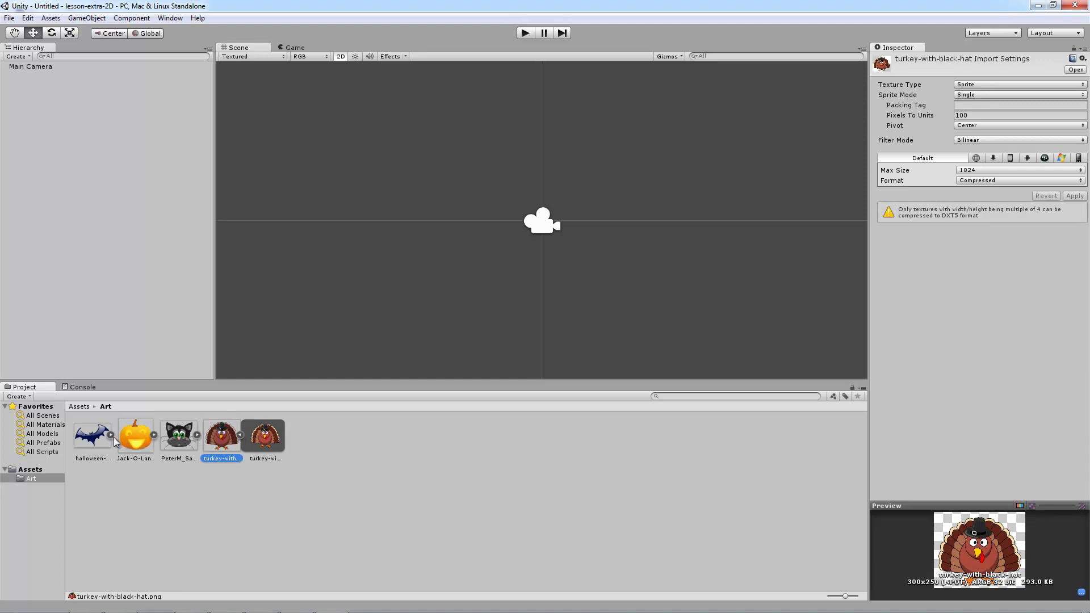
{"action": "left_click", "coordinate": [111, 436]}
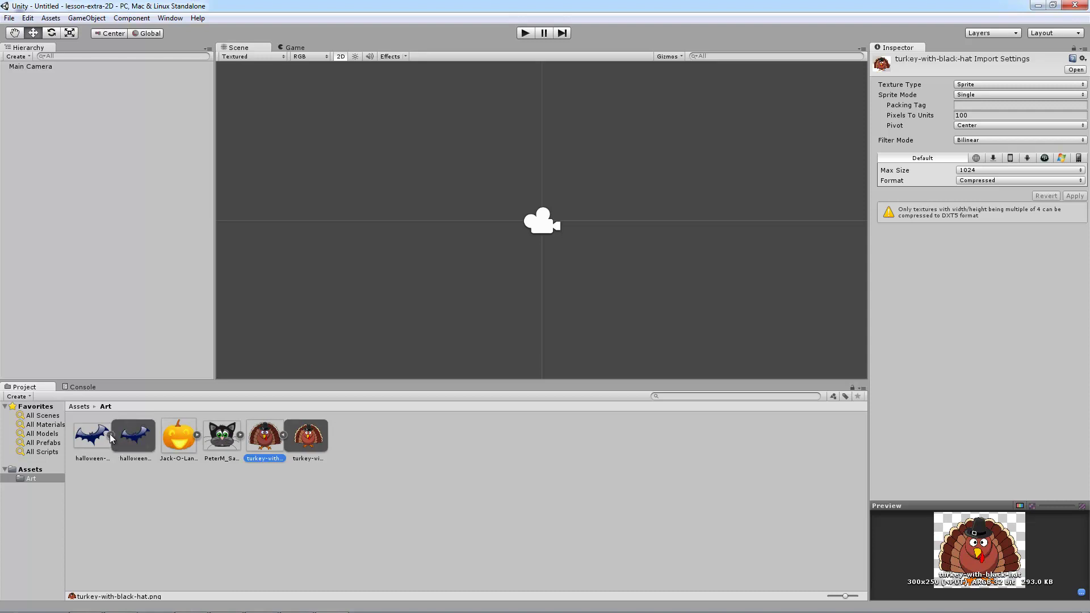
{"action": "left_click", "coordinate": [110, 435]}
{"action": "left_click", "coordinate": [209, 496]}
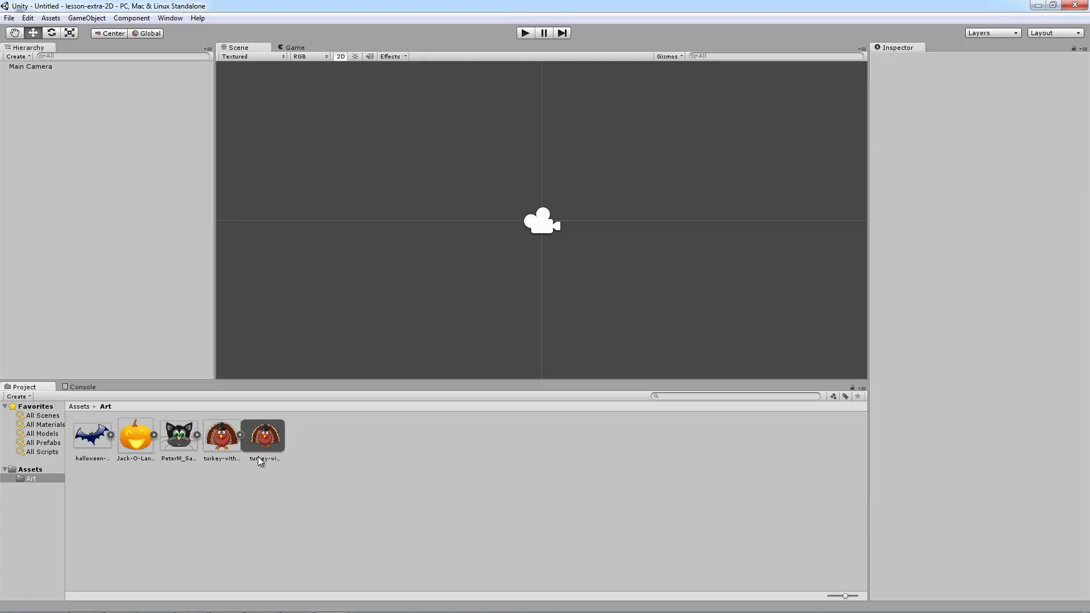
{"action": "left_click", "coordinate": [239, 436]}
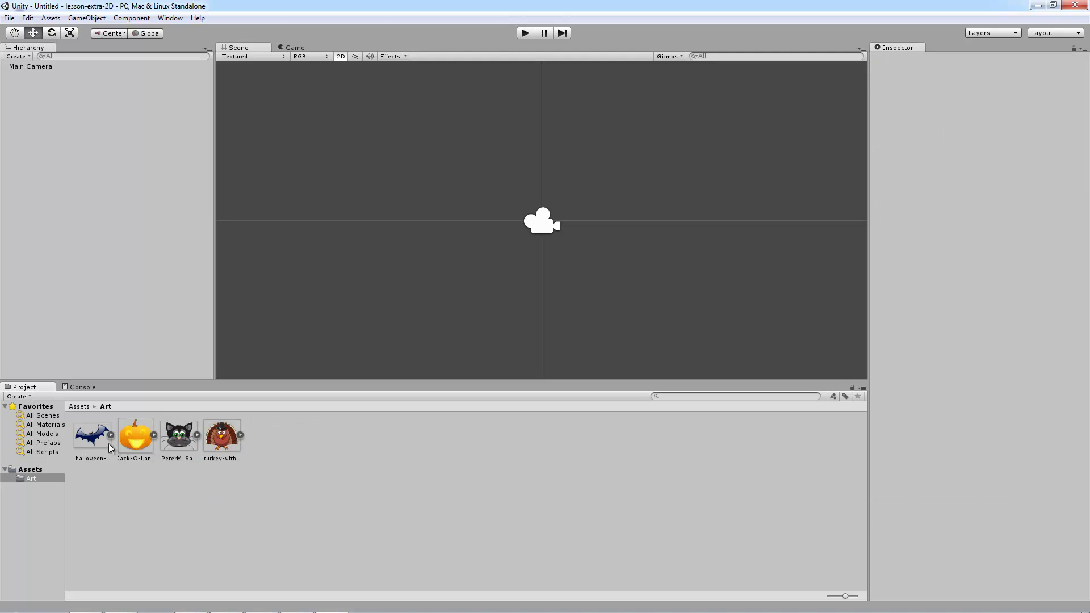
{"action": "left_click", "coordinate": [104, 424]}
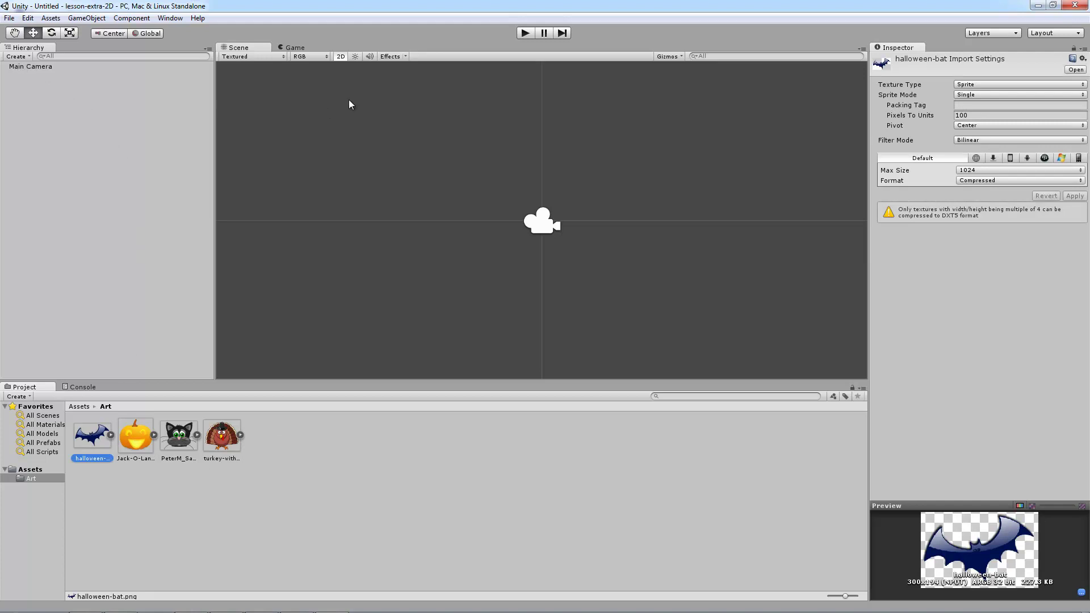
Dock the Game view beside the Scene view, widen it, and narrow the Hierarchy to give the Scene more room
{"action": "left_click", "coordinate": [292, 48]}
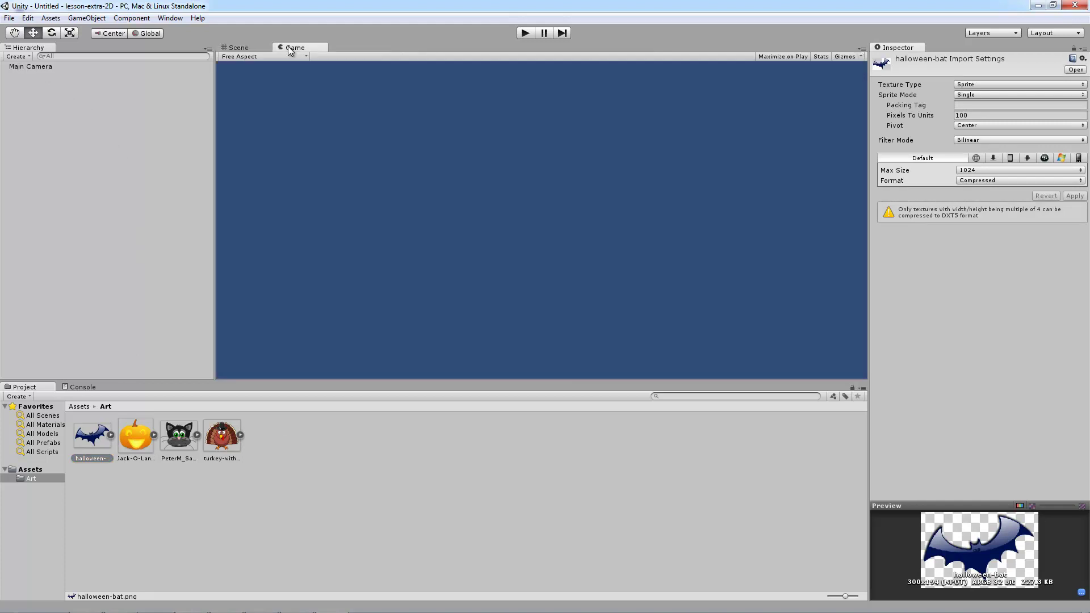
{"action": "left_click_drag", "start_coordinate": [291, 49], "coordinate": [788, 295]}
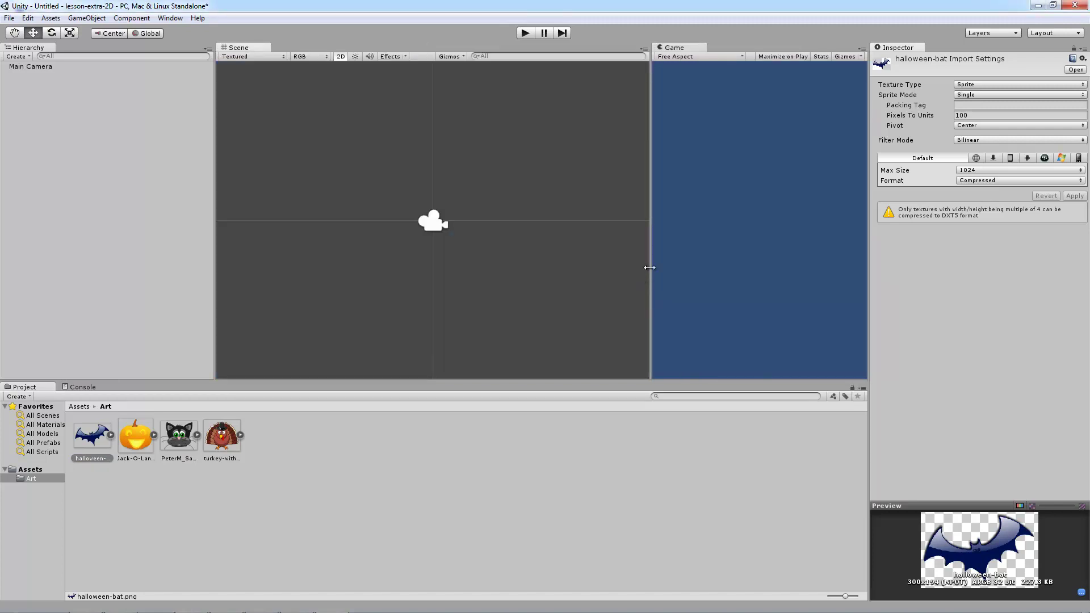
{"action": "left_click_drag", "start_coordinate": [649, 267], "coordinate": [564, 267]}
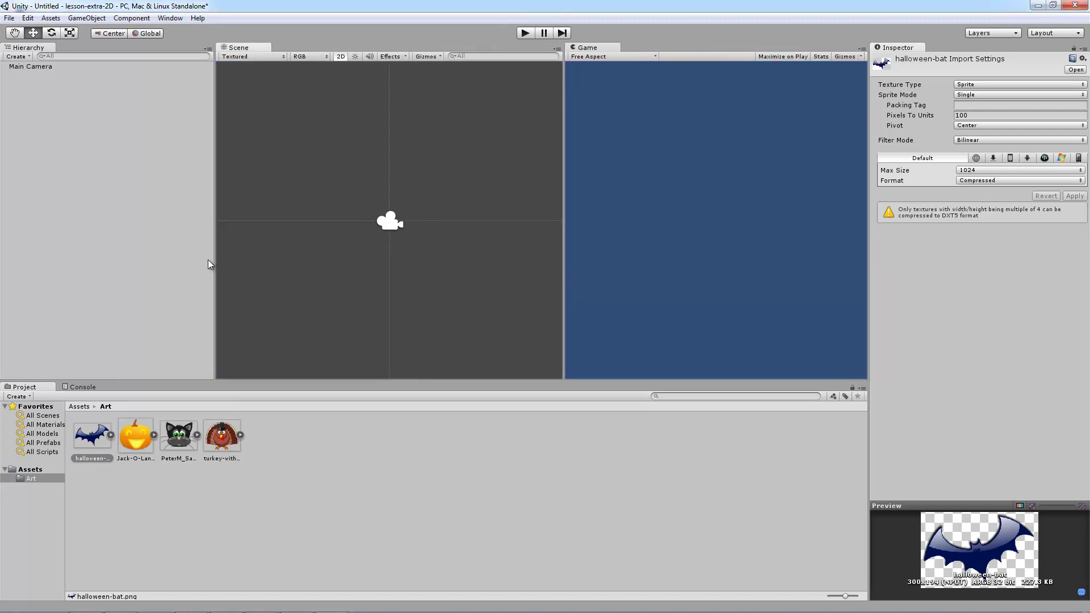
{"action": "left_click_drag", "start_coordinate": [210, 265], "coordinate": [152, 254]}
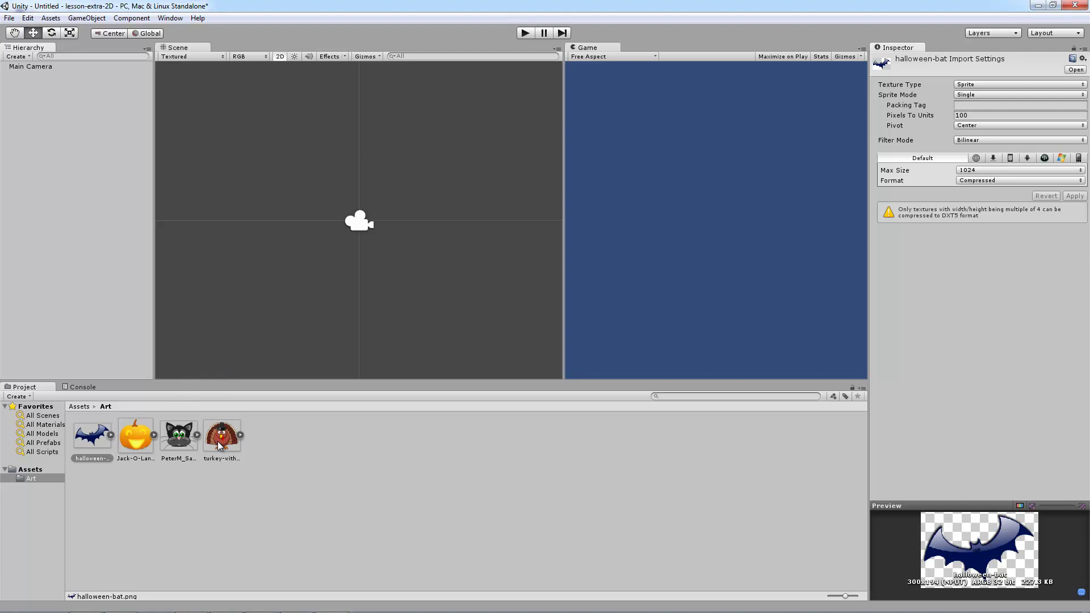
Add the turkey-with-black-hat sprite to the scene hierarchy as a game object at the origin
{"action": "left_click", "coordinate": [382, 514]}
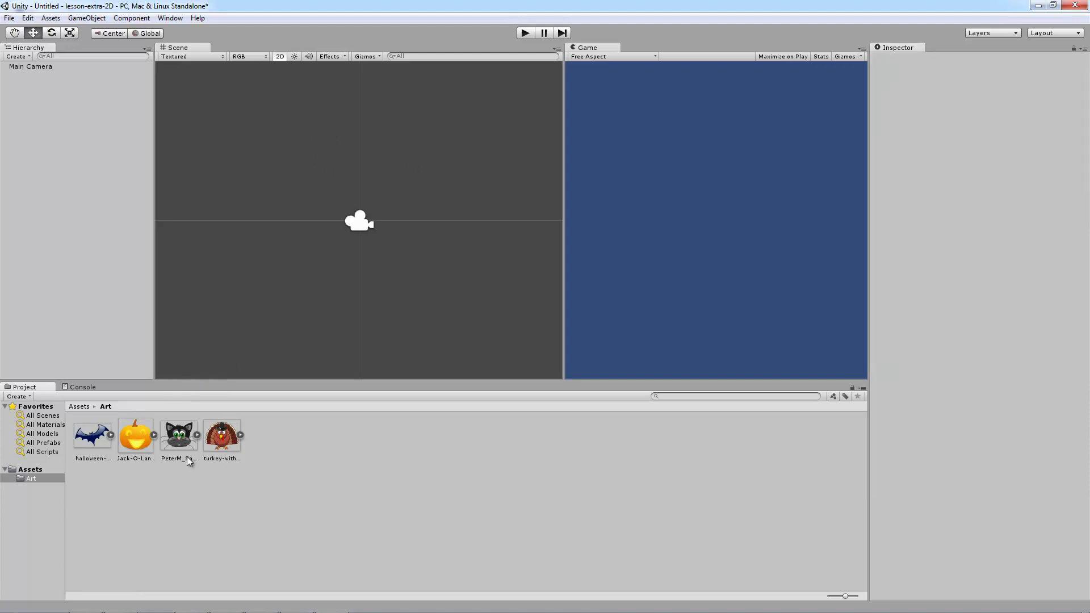
{"action": "left_click", "coordinate": [225, 437]}
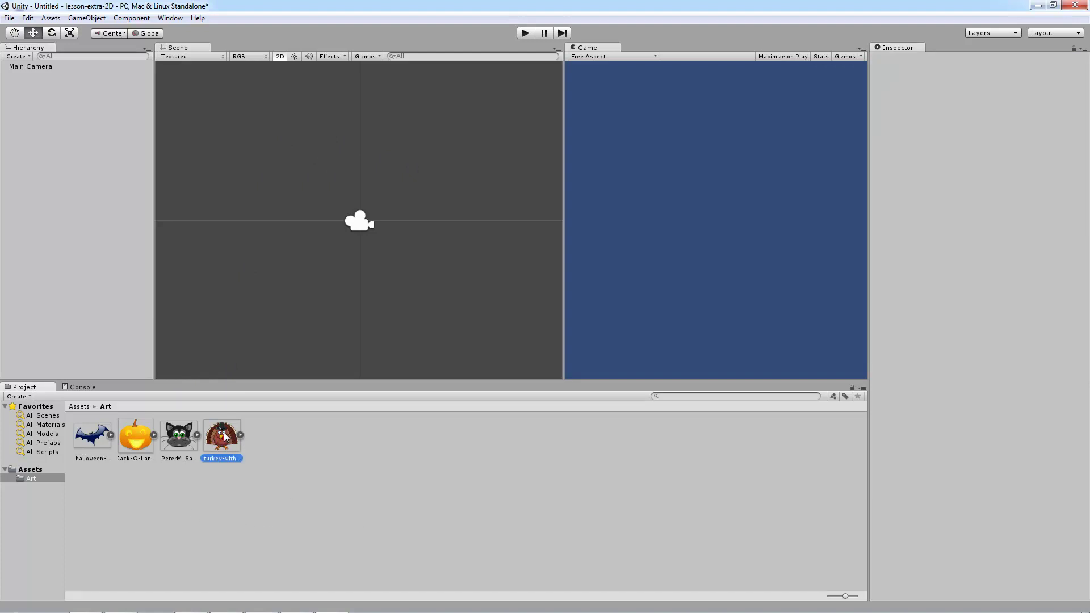
{"action": "left_click_drag", "start_coordinate": [224, 437], "coordinate": [137, 266]}
{"action": "left_click_drag", "start_coordinate": [42, 168], "coordinate": [42, 168]}
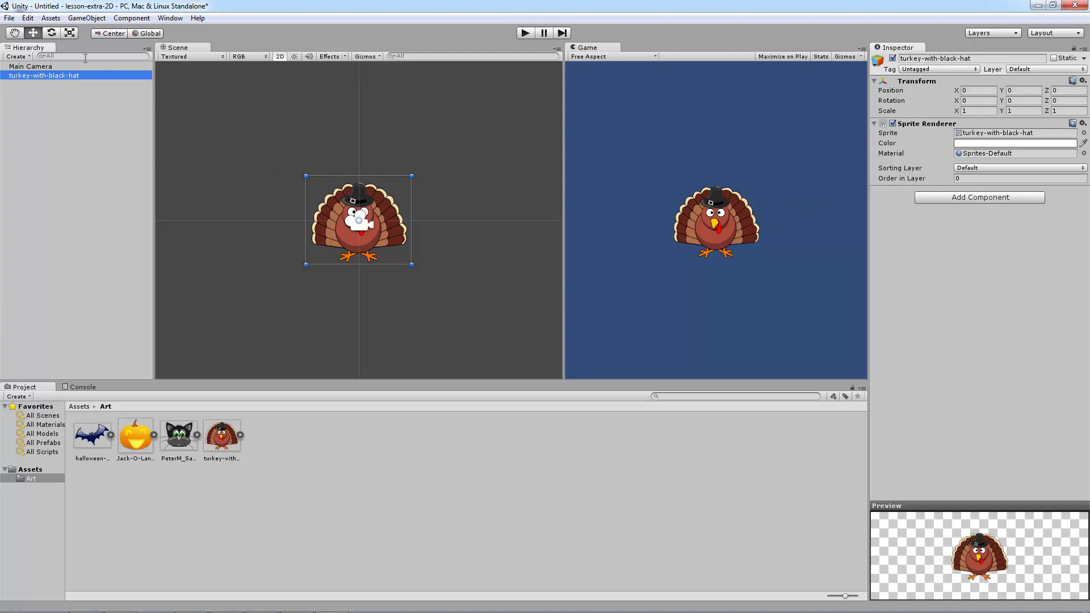
Add a Rigidbody 2D component to the turkey and run a short play test of the scene
{"action": "left_click", "coordinate": [86, 17]}
{"action": "mouse_move", "coordinate": [98, 44]}
{"action": "mouse_move", "coordinate": [140, 25]}
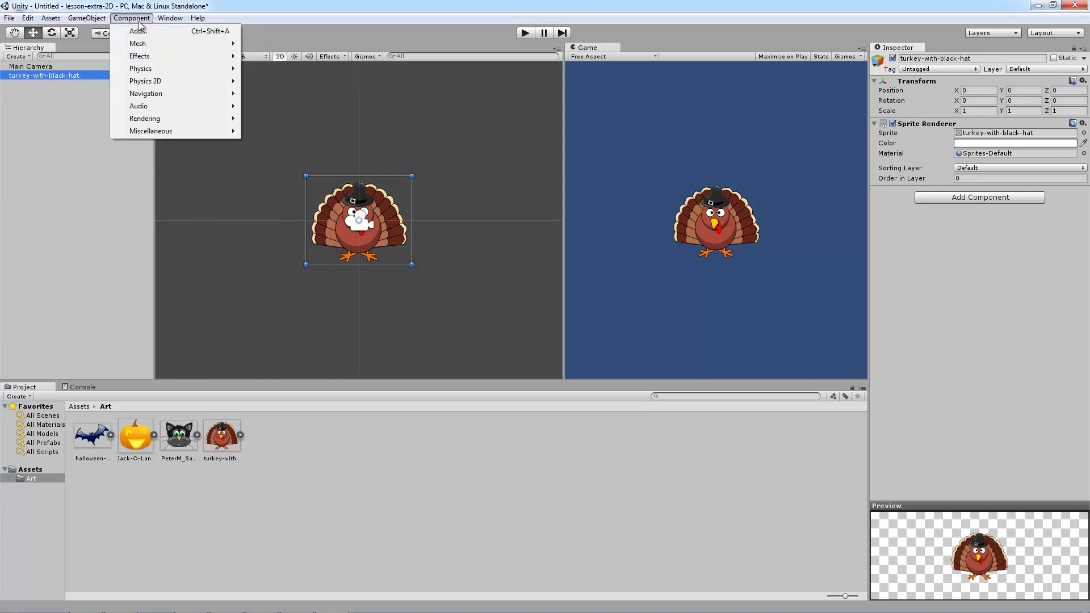
{"action": "mouse_move", "coordinate": [158, 83]}
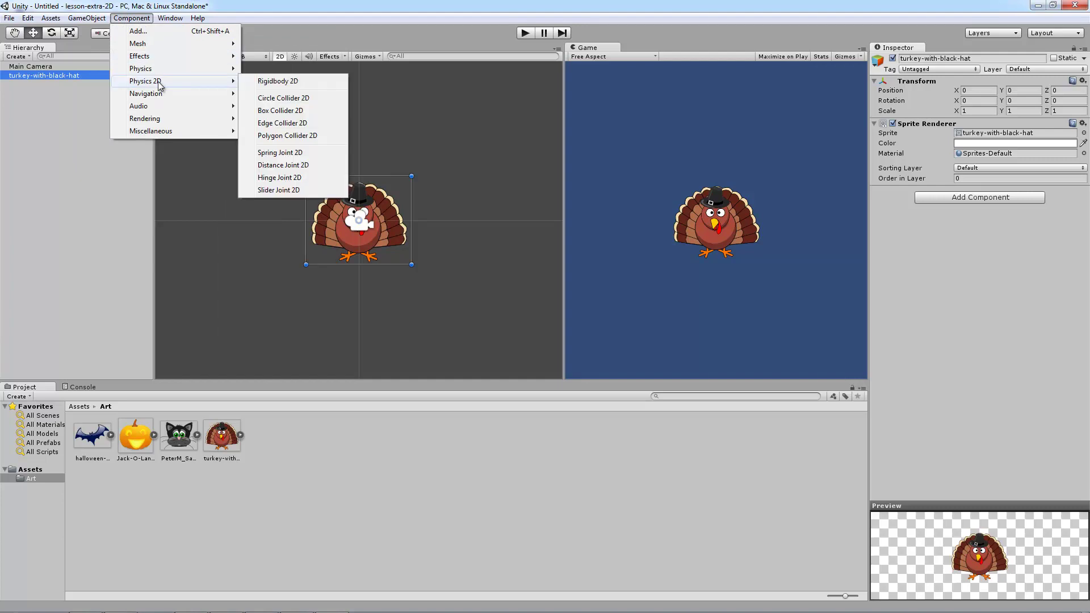
{"action": "left_click", "coordinate": [308, 90]}
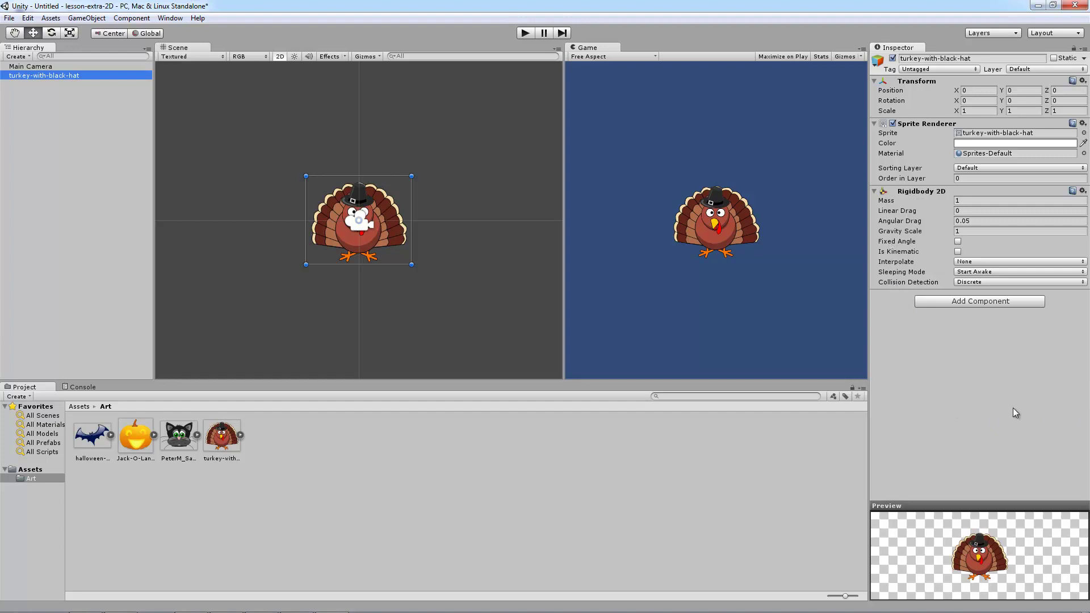
{"action": "left_click", "coordinate": [524, 32]}
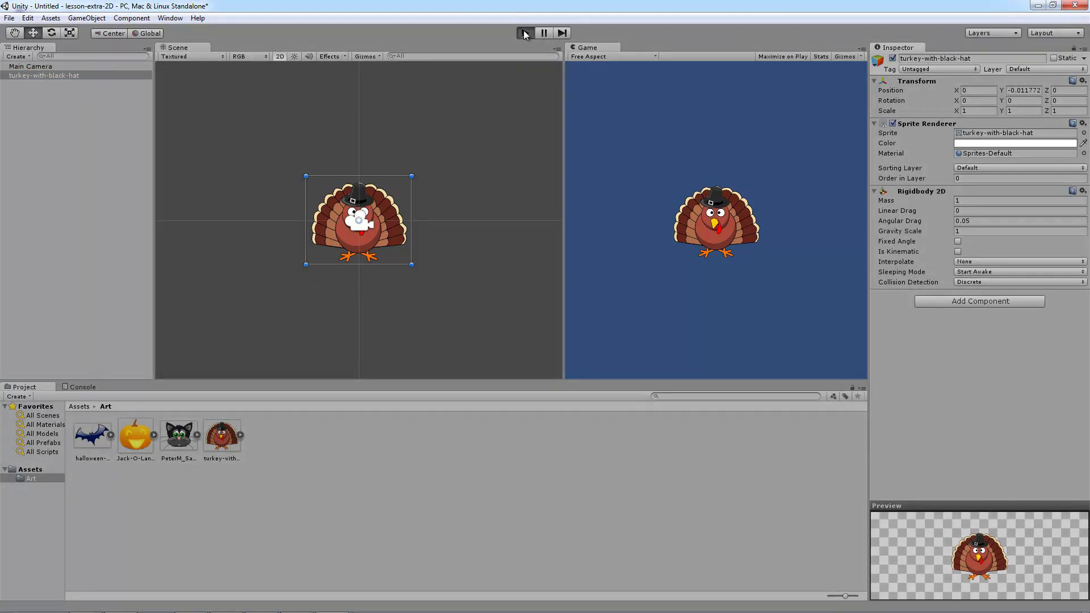
{"action": "left_click", "coordinate": [525, 34]}
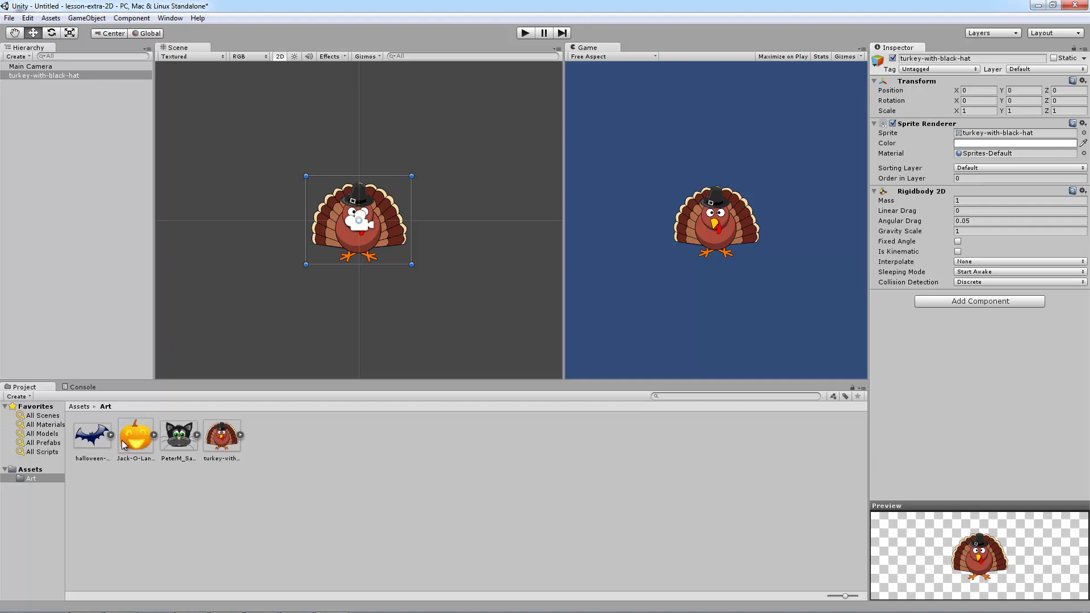
Add the halloween-bat sprite to the scene below the turkey, at about X 0.77, Y -2.75, and play-test the scene
{"action": "left_click_drag", "start_coordinate": [101, 446], "coordinate": [55, 156]}
{"action": "left_click_drag", "start_coordinate": [380, 212], "coordinate": [406, 310]}
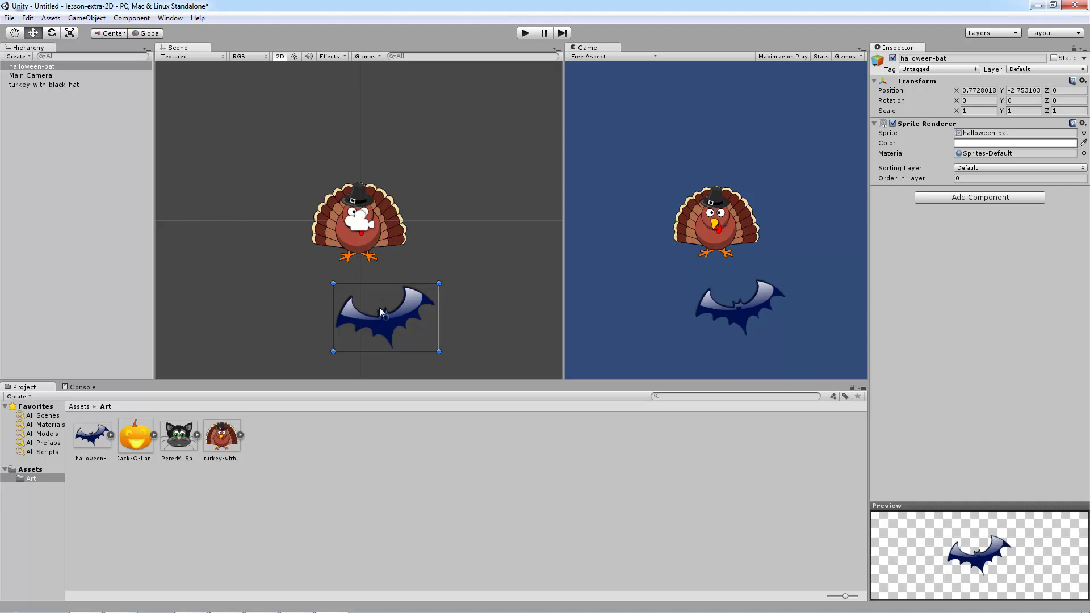
{"action": "left_click", "coordinate": [525, 33]}
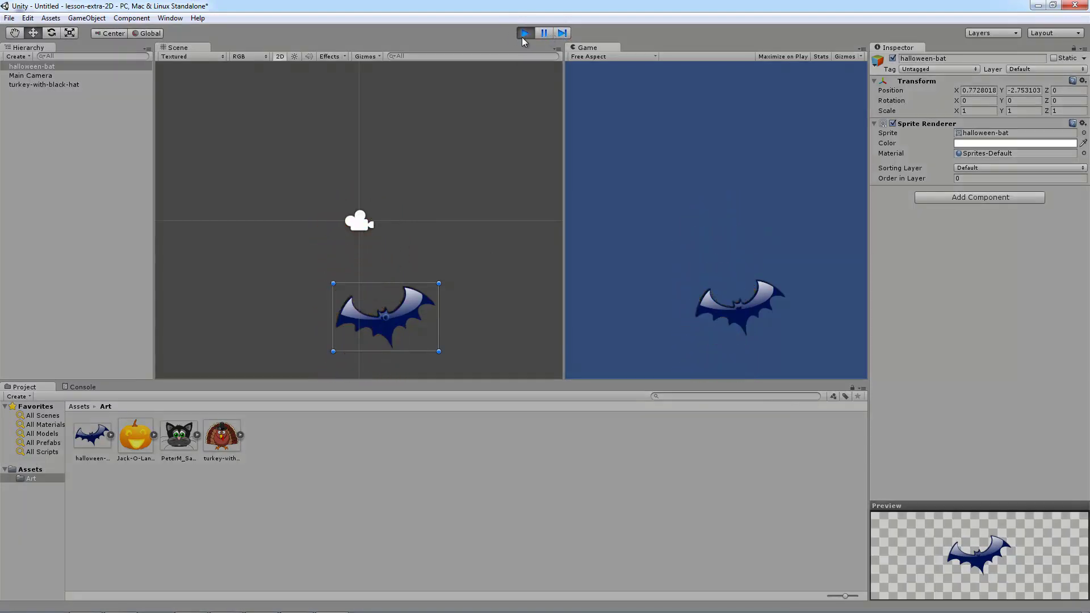
{"action": "left_click", "coordinate": [525, 34]}
Add a Polygon Collider 2D component to the turkey-with-black-hat object
{"action": "left_click", "coordinate": [38, 67]}
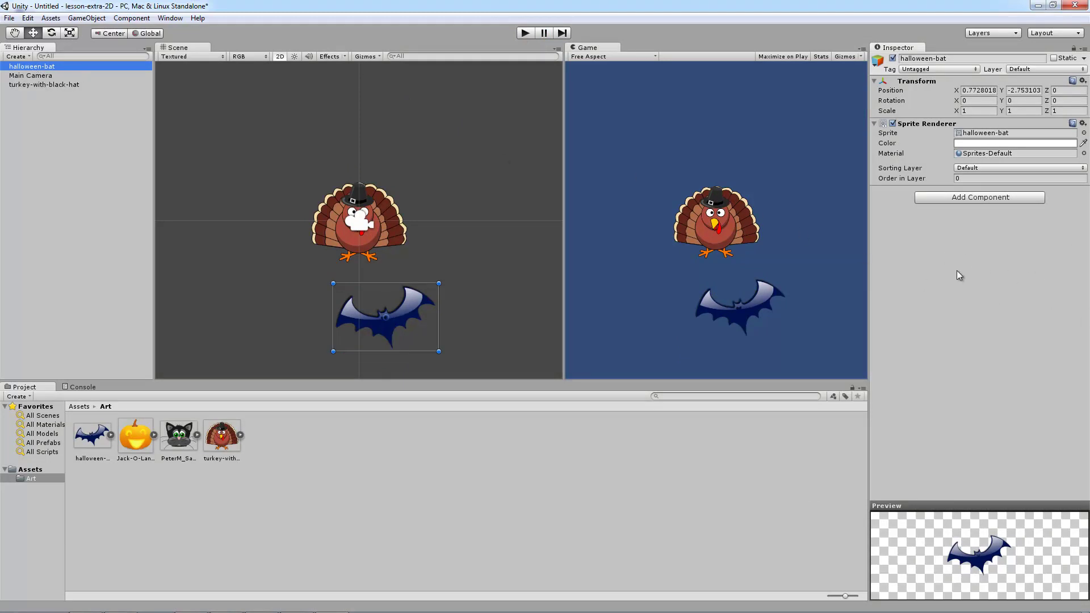
{"action": "left_click", "coordinate": [39, 86]}
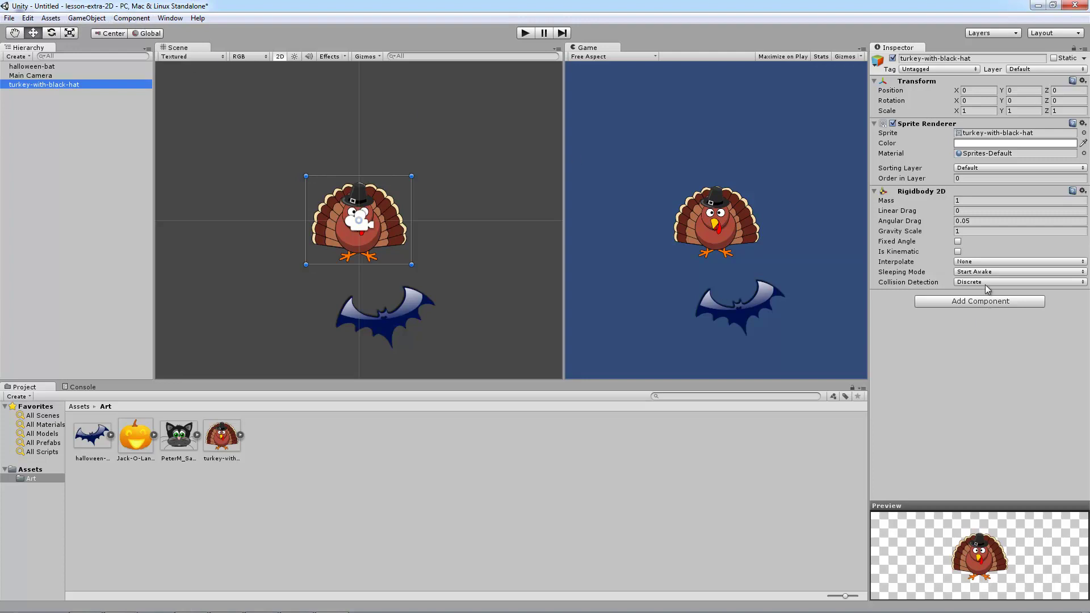
{"action": "left_click", "coordinate": [996, 302]}
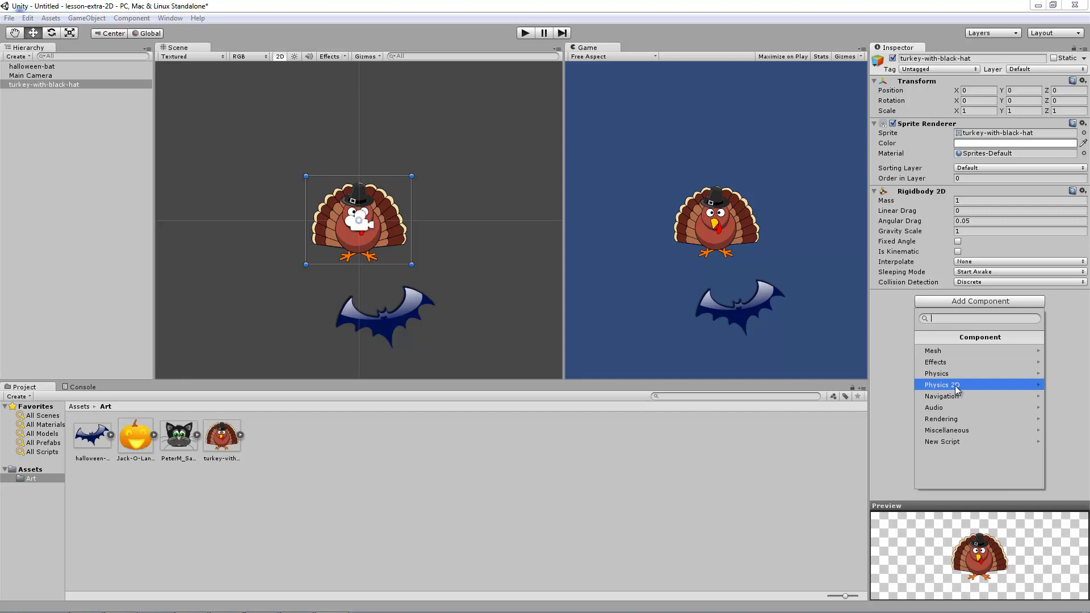
{"action": "left_click", "coordinate": [955, 385]}
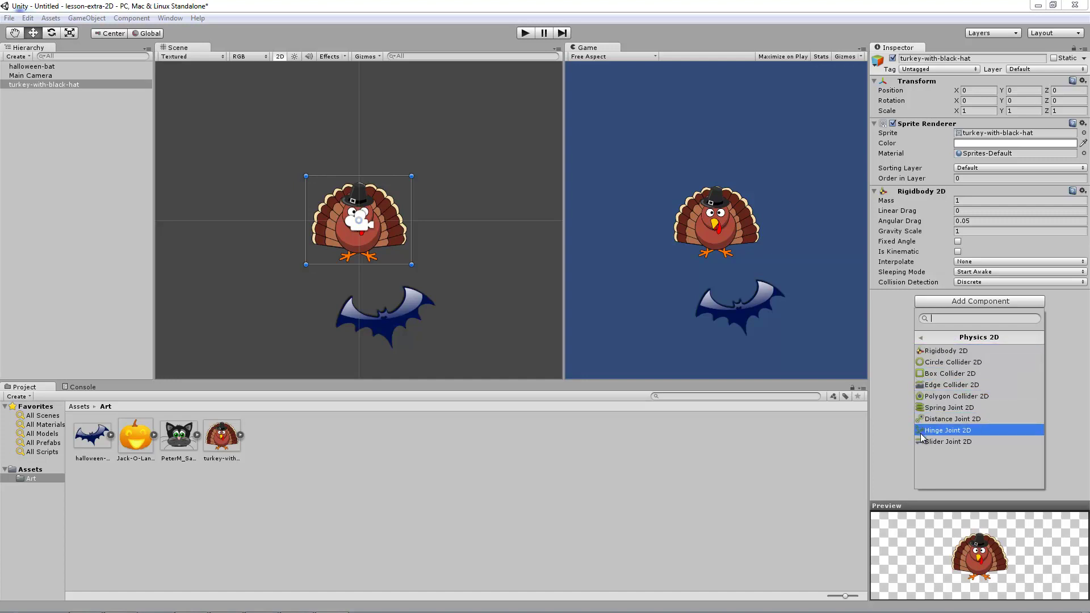
{"action": "left_click", "coordinate": [931, 397]}
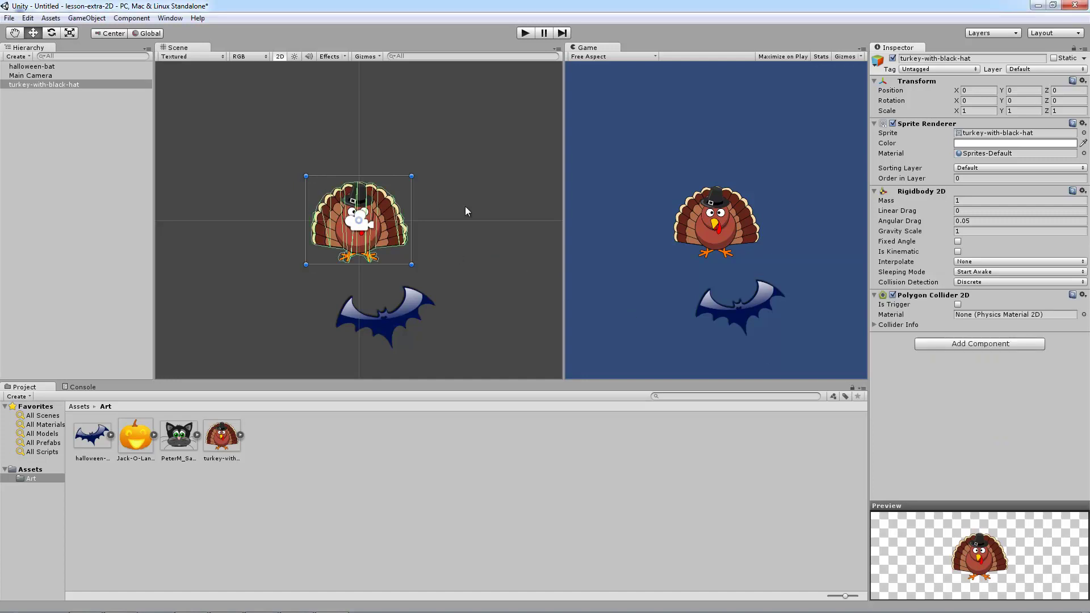
Examine the polygon collider outline around the turkey sprite at closer and wider views of the scene
{"action": "scroll", "coordinate": [465, 206], "scroll_direction": "up", "scroll_amount": 5}
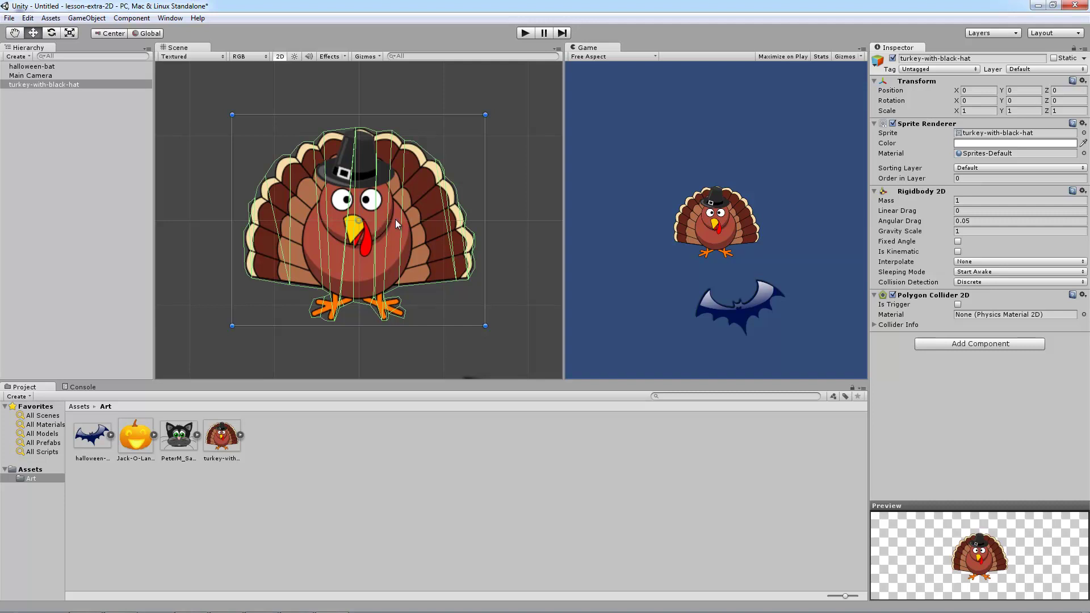
{"action": "scroll", "coordinate": [395, 208], "scroll_direction": "down", "scroll_amount": 5}
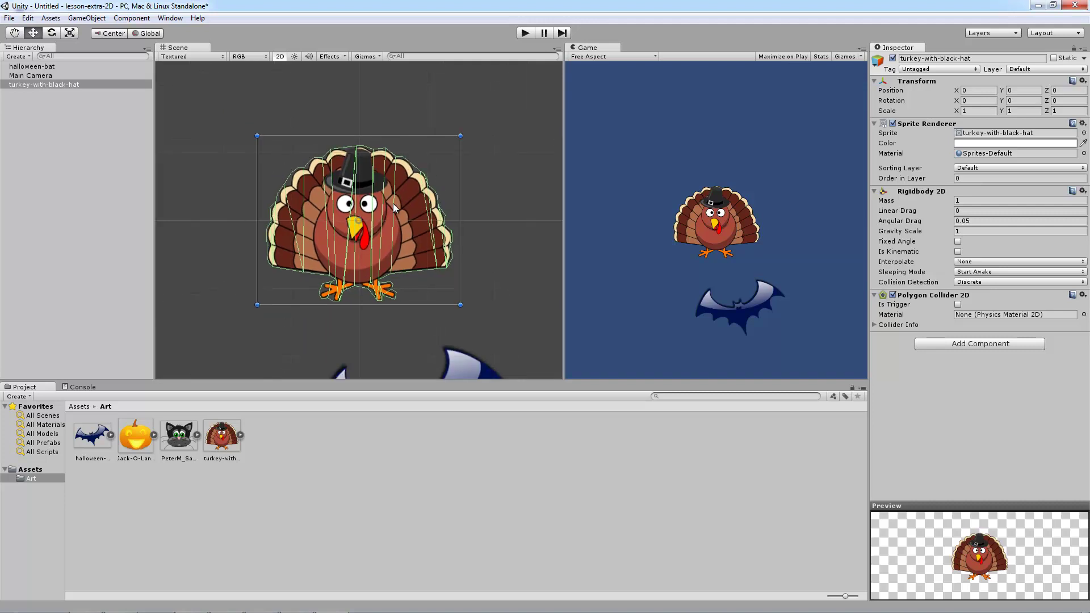
{"action": "scroll", "coordinate": [395, 209], "scroll_direction": "up", "scroll_amount": 3}
{"action": "scroll", "coordinate": [393, 209], "scroll_direction": "up", "scroll_amount": 1}
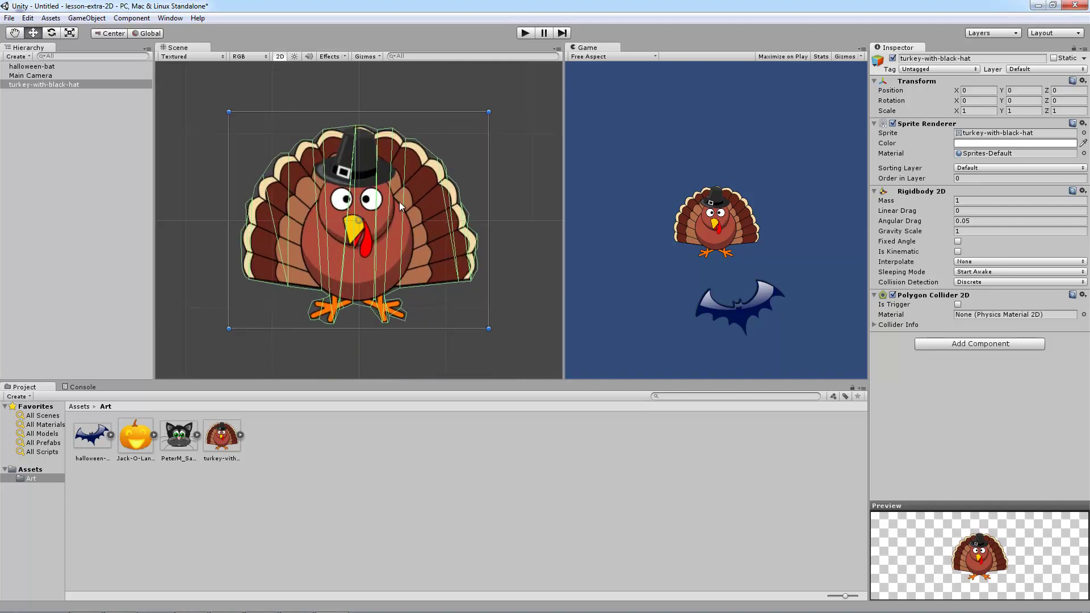
{"action": "scroll", "coordinate": [410, 243], "scroll_direction": "down", "scroll_amount": 3}
{"action": "scroll", "coordinate": [411, 242], "scroll_direction": "up", "scroll_amount": 3}
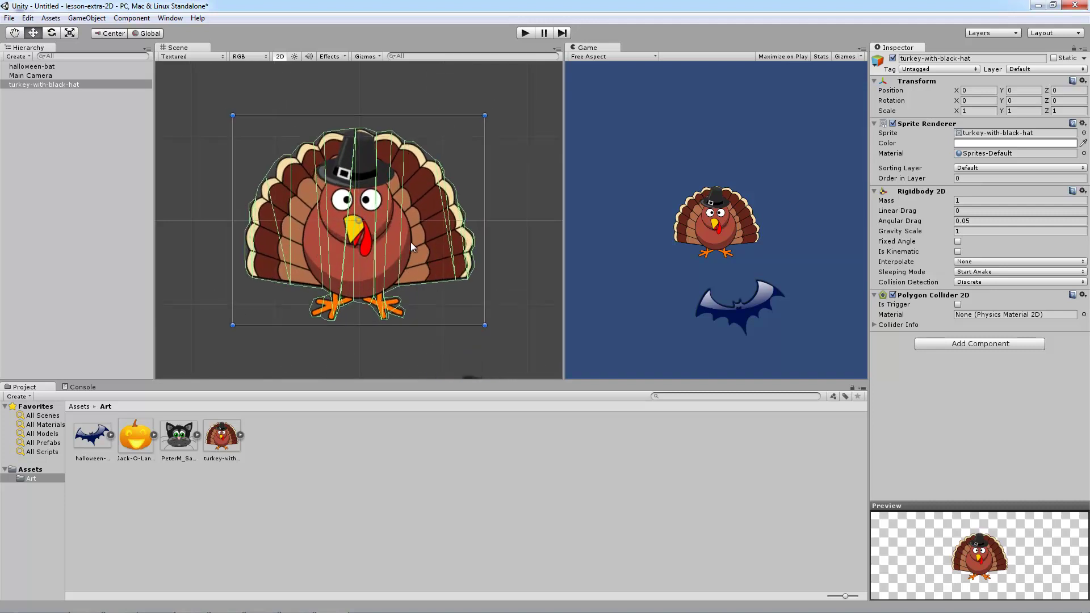
{"action": "scroll", "coordinate": [393, 188], "scroll_direction": "down", "scroll_amount": 4}
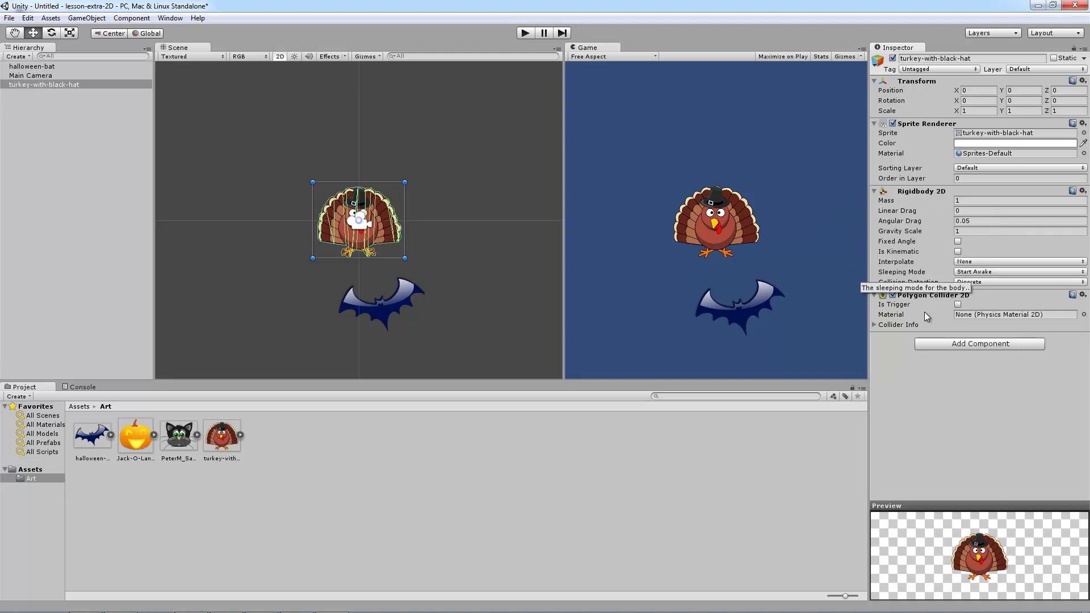
{"action": "scroll", "coordinate": [366, 200], "scroll_direction": "up", "scroll_amount": 5}
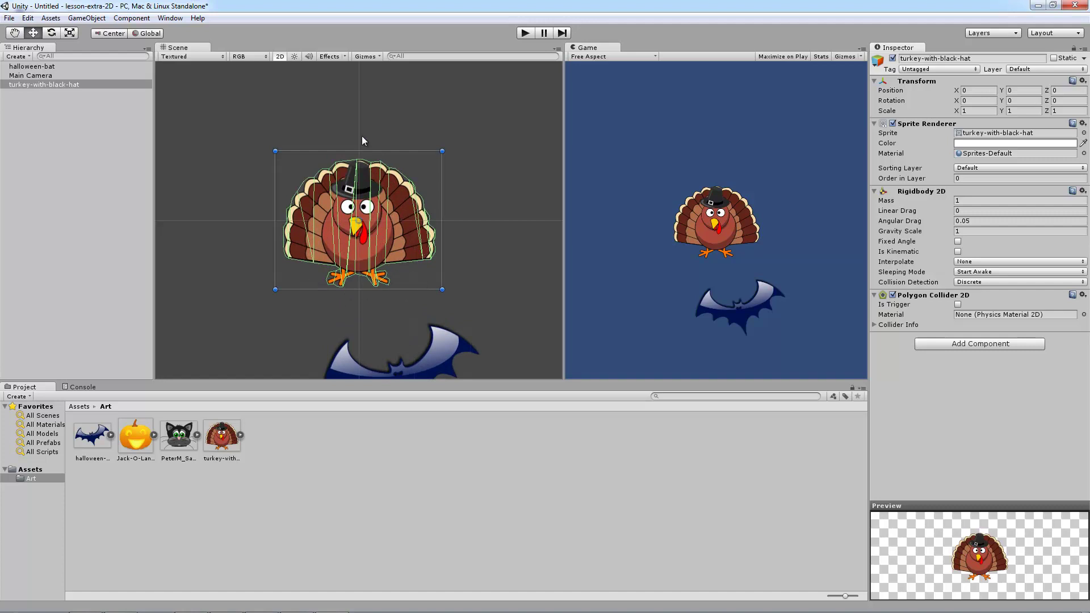
{"action": "scroll", "coordinate": [438, 275], "scroll_direction": "down", "scroll_amount": 4}
Add a Box Collider 2D component to the halloween-bat and run a short play test of the scene
{"action": "left_click", "coordinate": [398, 320]}
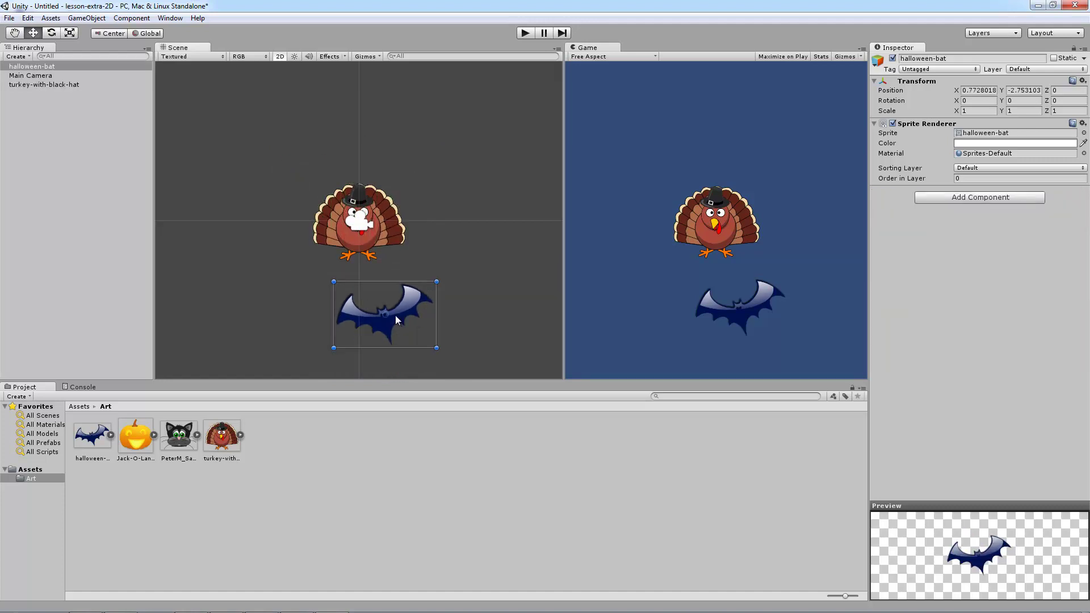
{"action": "left_click", "coordinate": [990, 199]}
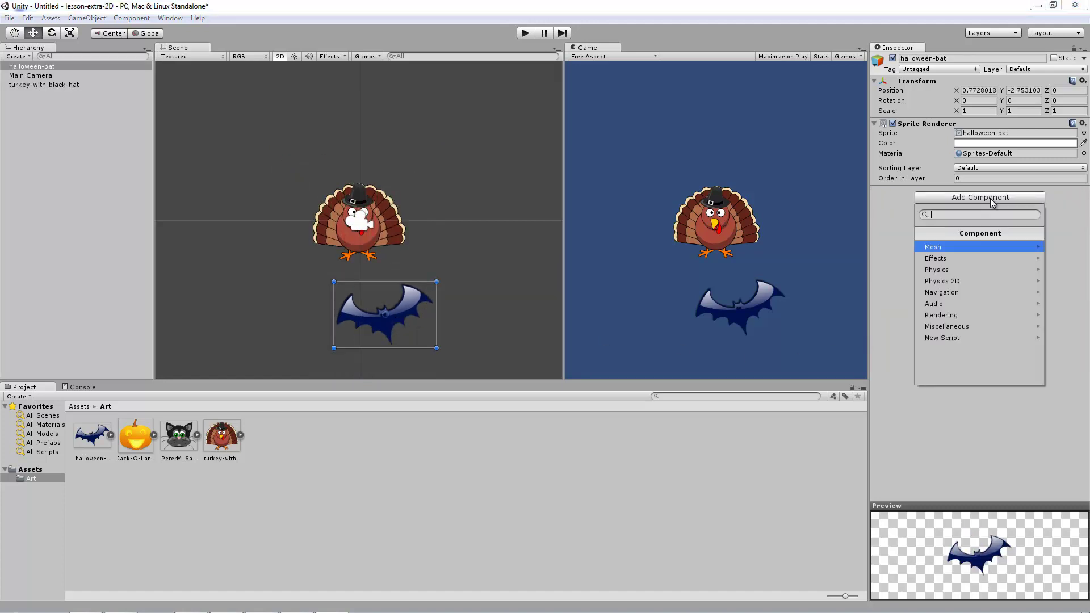
{"action": "left_click", "coordinate": [967, 284]}
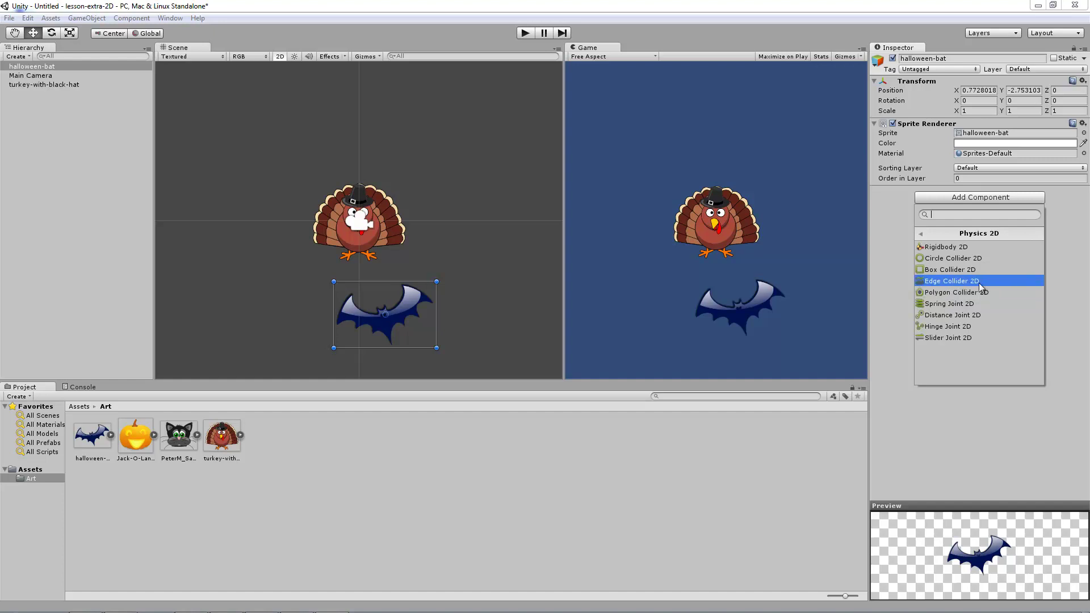
{"action": "left_click", "coordinate": [932, 271]}
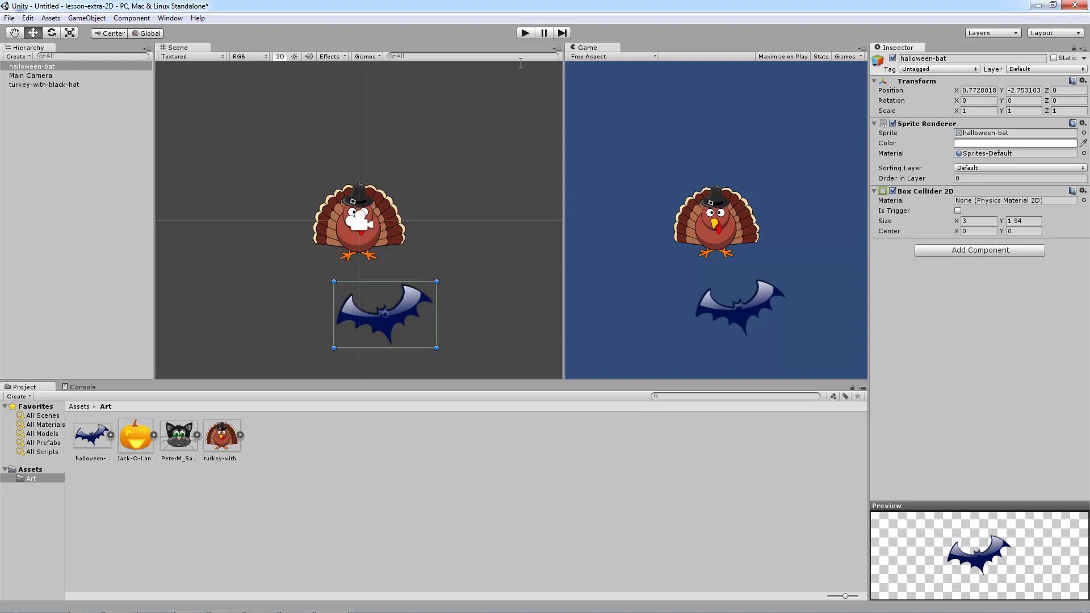
{"action": "left_click", "coordinate": [525, 33]}
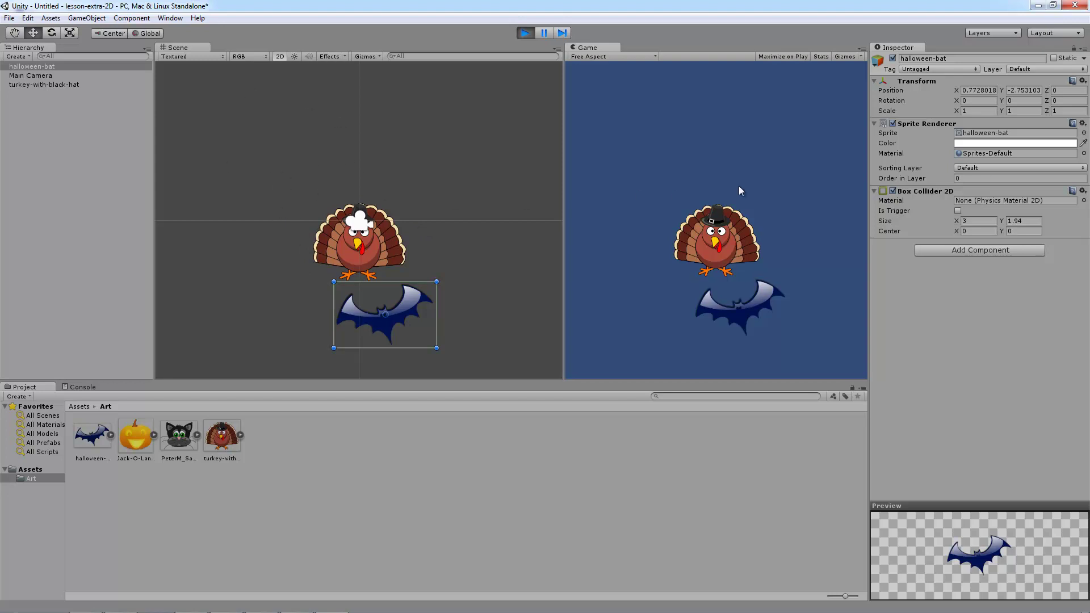
{"action": "left_click", "coordinate": [524, 33]}
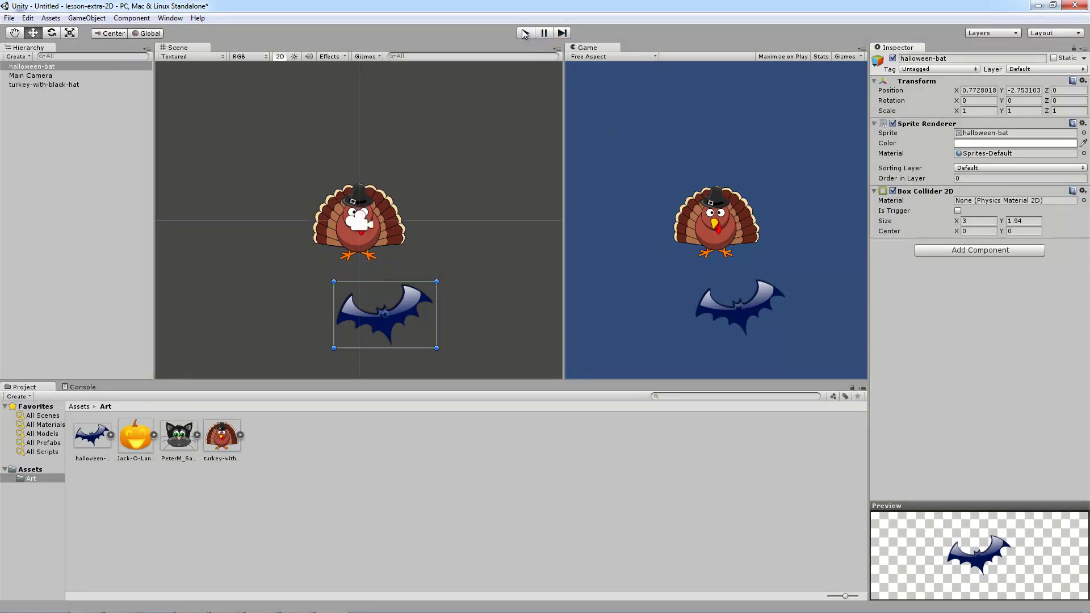
Move the turkey up and slightly left so it sits higher above the bat, and play-test the scene twice
{"action": "left_click", "coordinate": [363, 197]}
{"action": "left_click_drag", "start_coordinate": [364, 196], "coordinate": [361, 140]}
{"action": "left_click", "coordinate": [412, 291]}
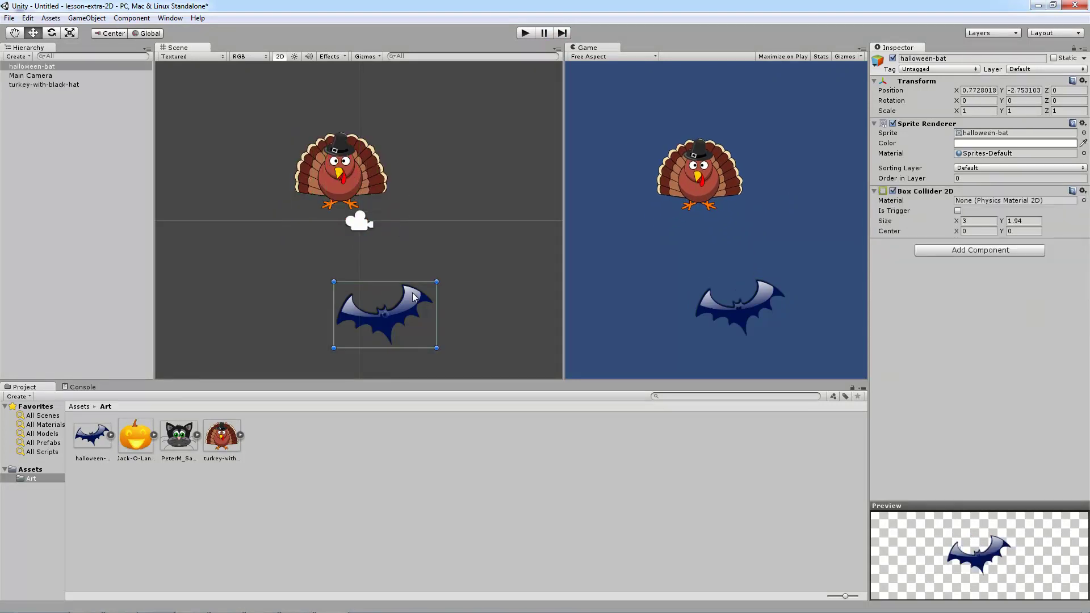
{"action": "left_click", "coordinate": [371, 176]}
{"action": "left_click", "coordinate": [524, 33]}
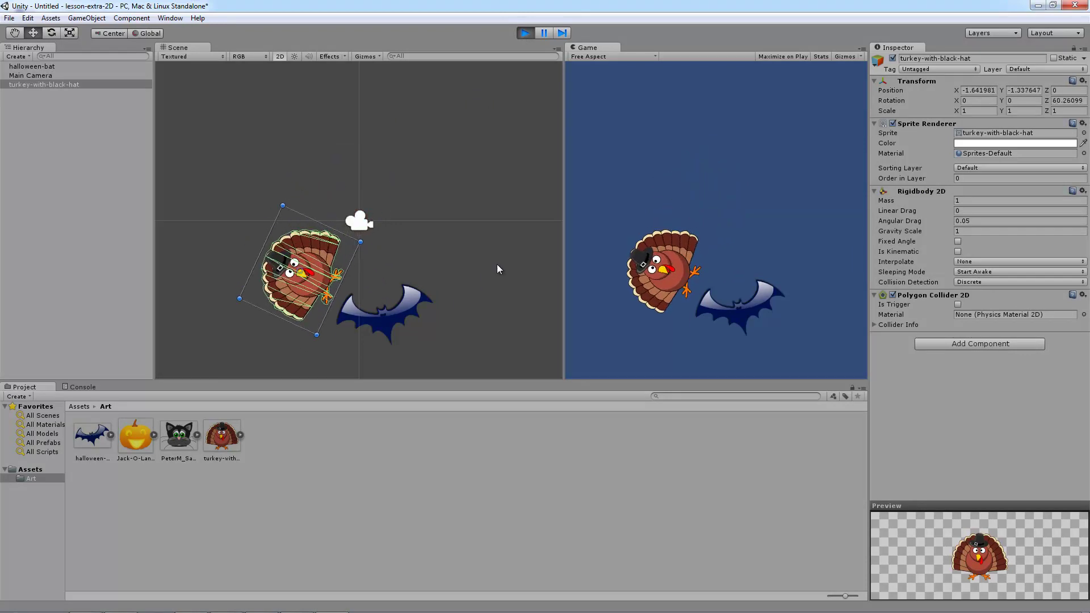
{"action": "left_click", "coordinate": [525, 33]}
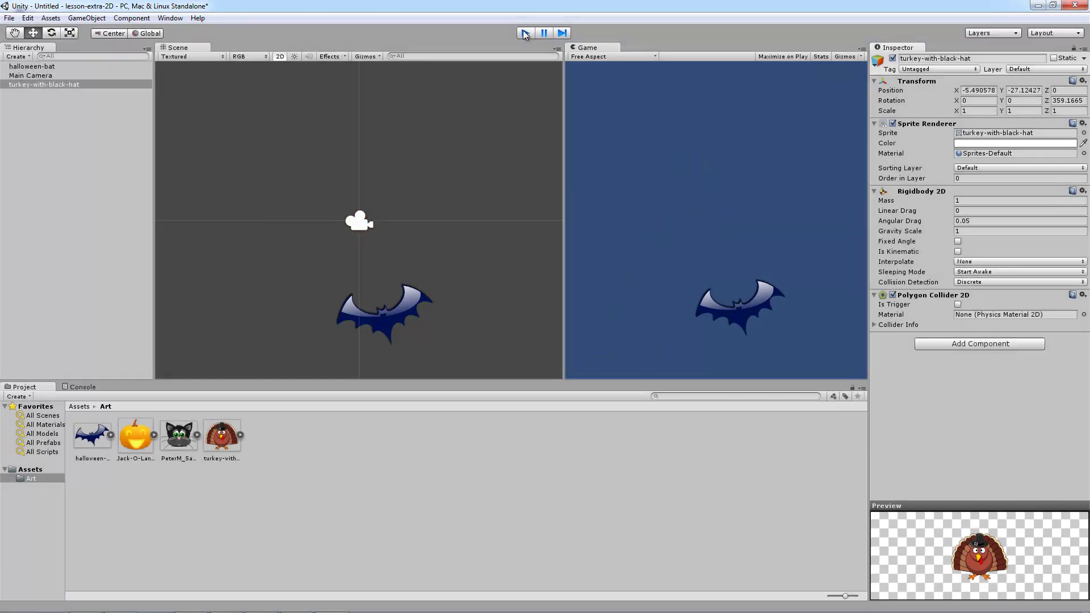
{"action": "left_click", "coordinate": [524, 33]}
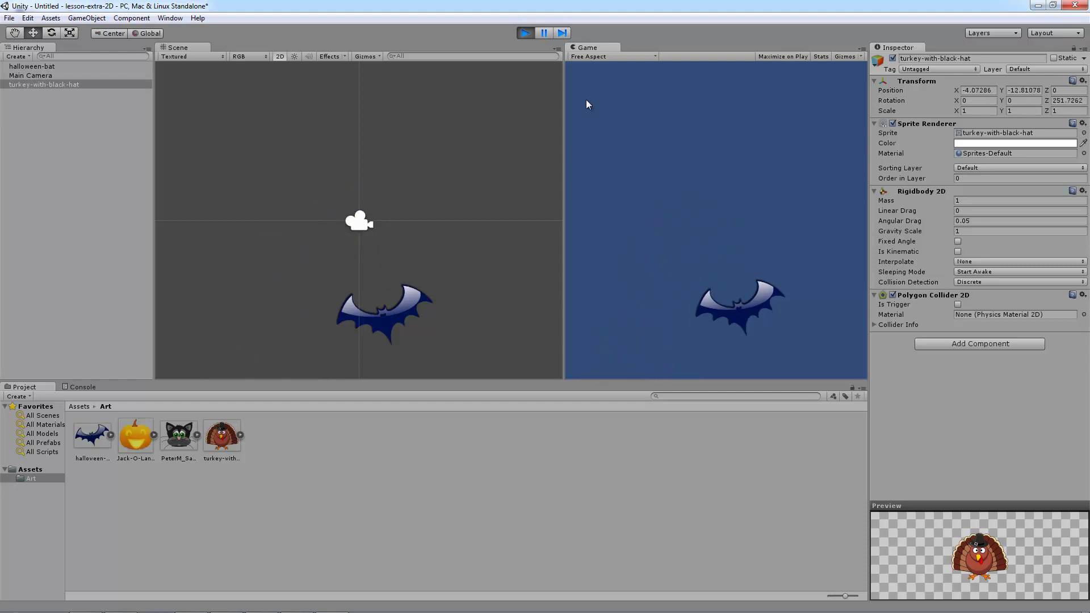
{"action": "left_click", "coordinate": [524, 33]}
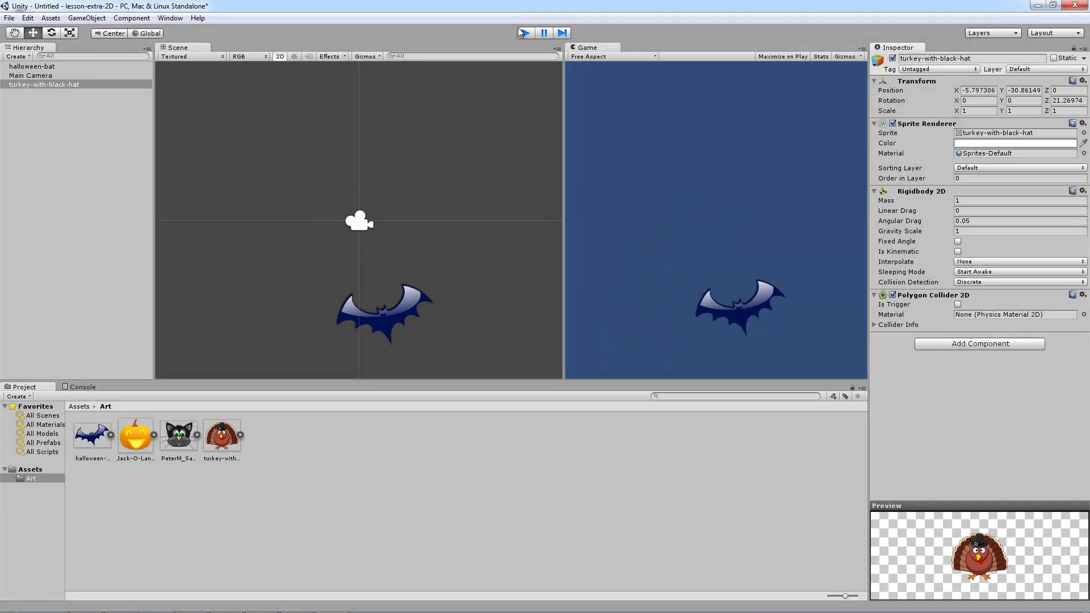
Replace the halloween-bat's Box Collider 2D component with a Polygon Collider 2D
{"action": "left_click", "coordinate": [410, 291]}
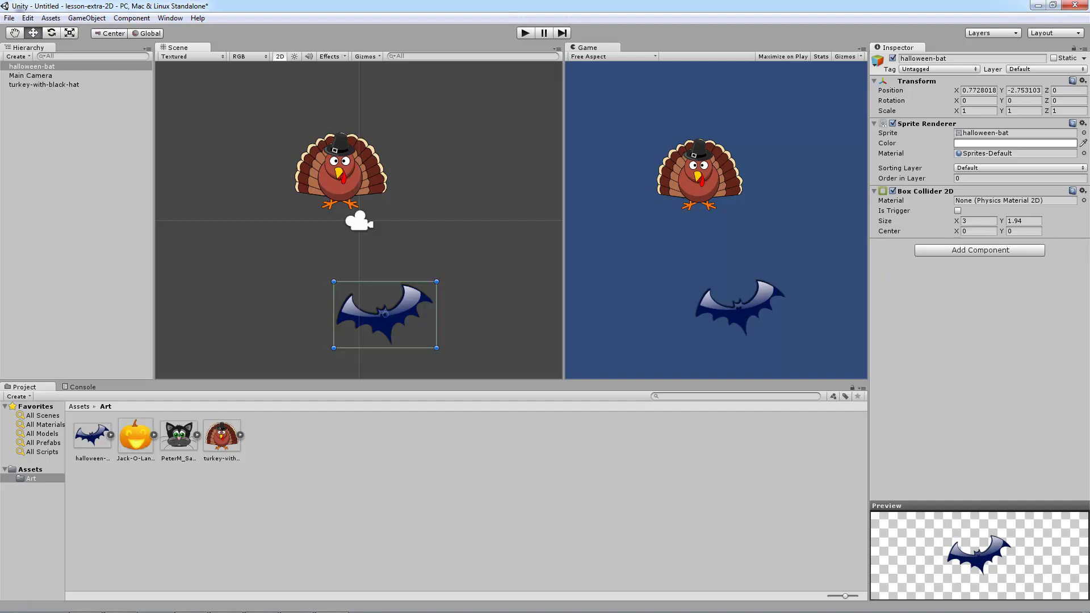
{"action": "left_click", "coordinate": [1083, 193]}
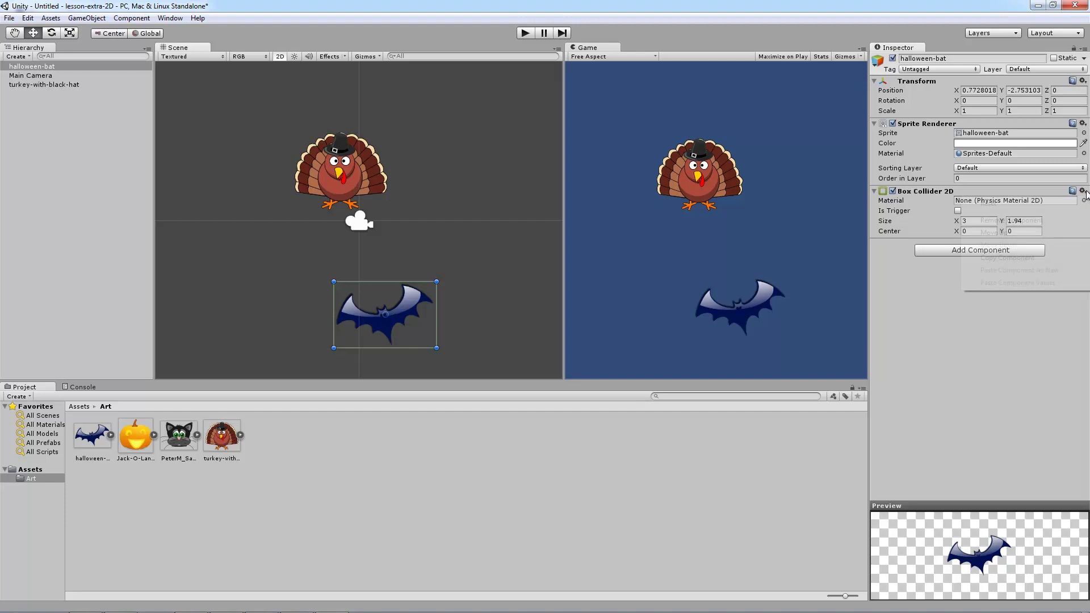
{"action": "left_click", "coordinate": [1003, 221]}
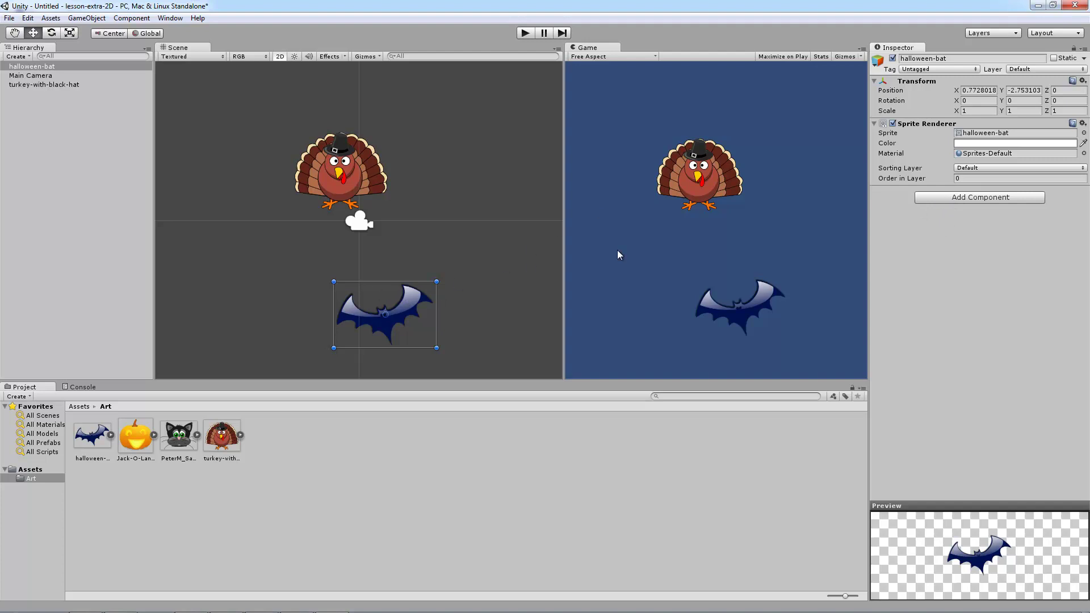
{"action": "left_click", "coordinate": [933, 199]}
{"action": "left_click", "coordinate": [942, 281]}
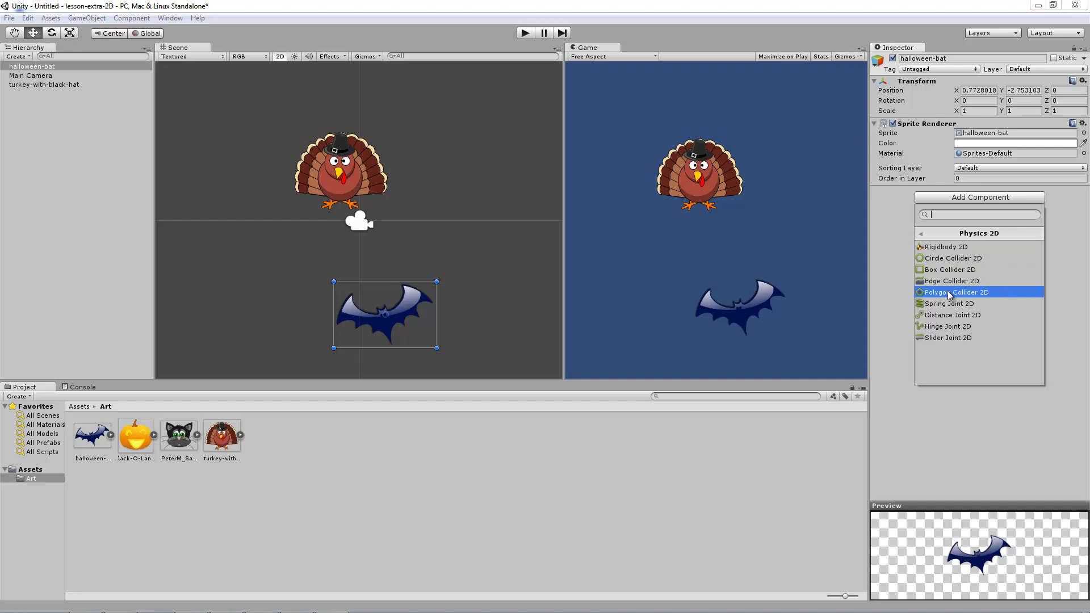
{"action": "left_click", "coordinate": [950, 293]}
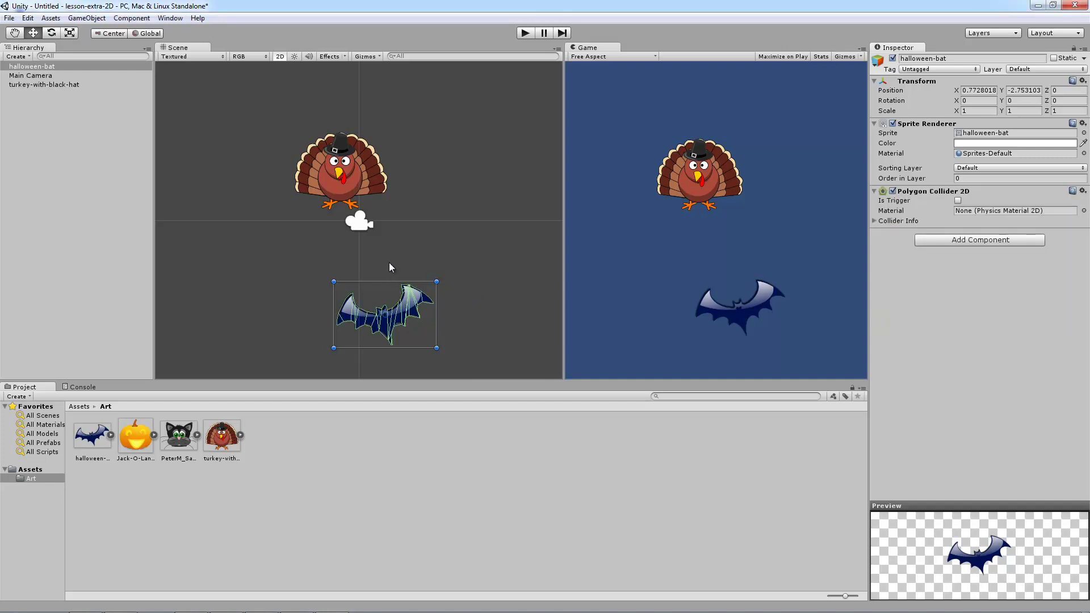
Frame the bat in the scene to examine its polygon collider outline, and run a short play test
{"action": "key", "text": "f"}
{"action": "scroll", "coordinate": [360, 224], "scroll_direction": "up", "scroll_amount": 5}
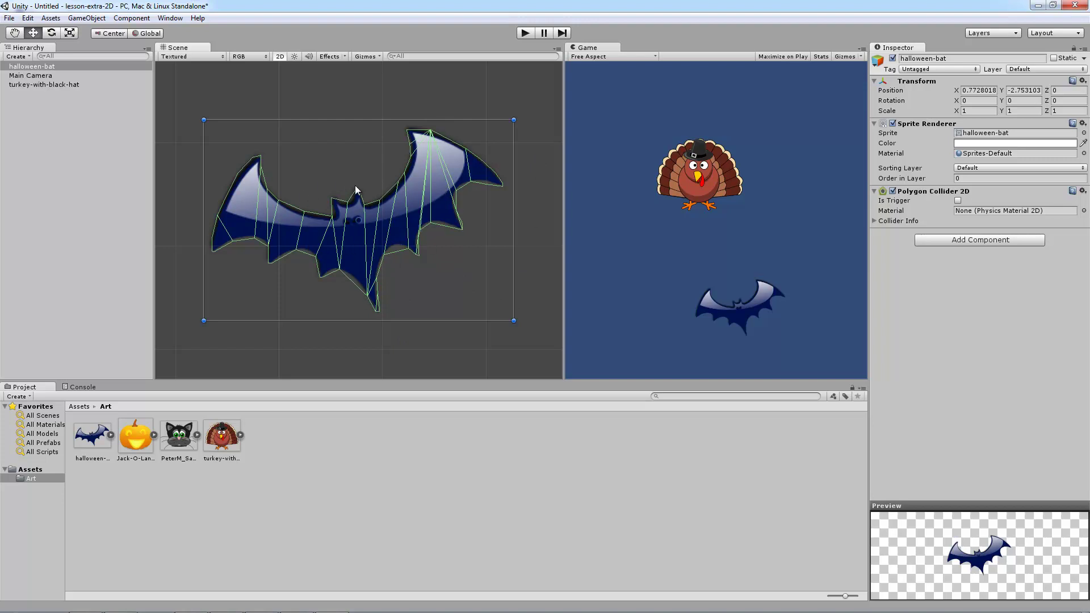
{"action": "scroll", "coordinate": [356, 189], "scroll_direction": "down", "scroll_amount": 4}
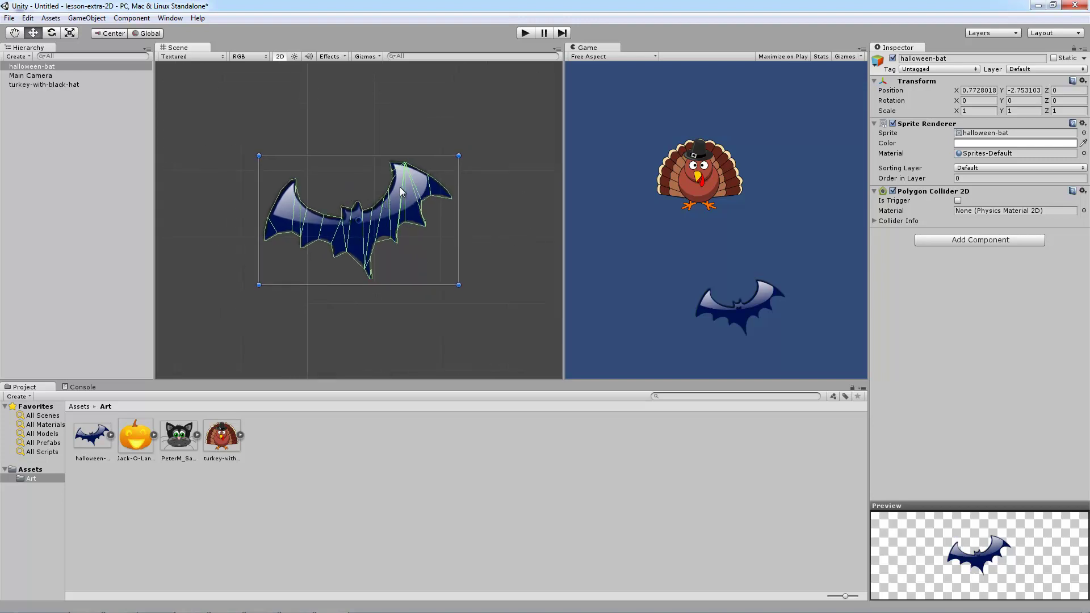
{"action": "scroll", "coordinate": [400, 191], "scroll_direction": "up", "scroll_amount": 2}
{"action": "scroll", "coordinate": [395, 191], "scroll_direction": "down", "scroll_amount": 1}
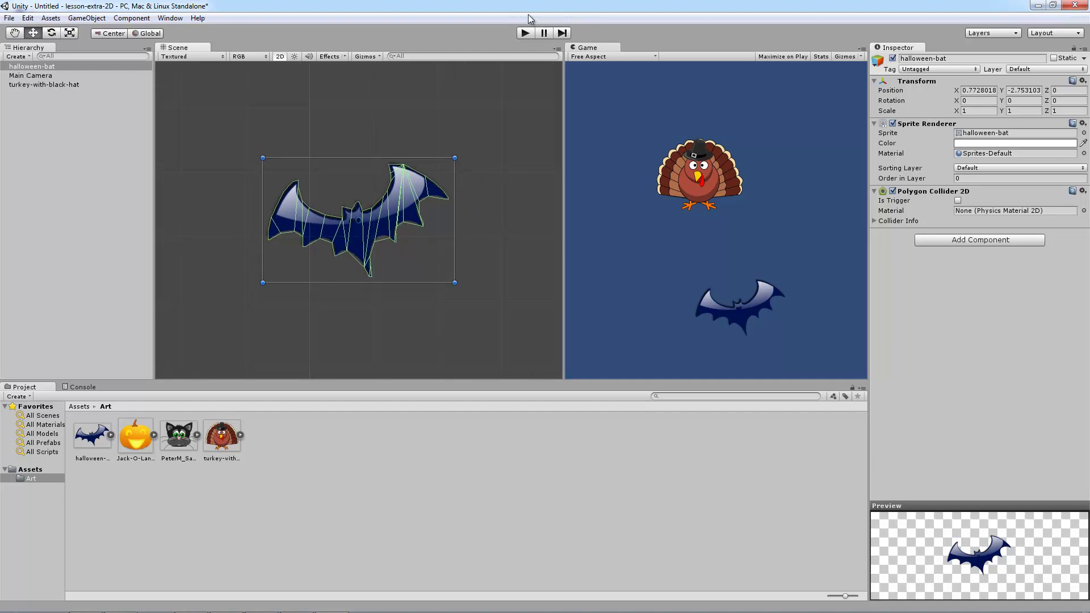
{"action": "left_click", "coordinate": [525, 32]}
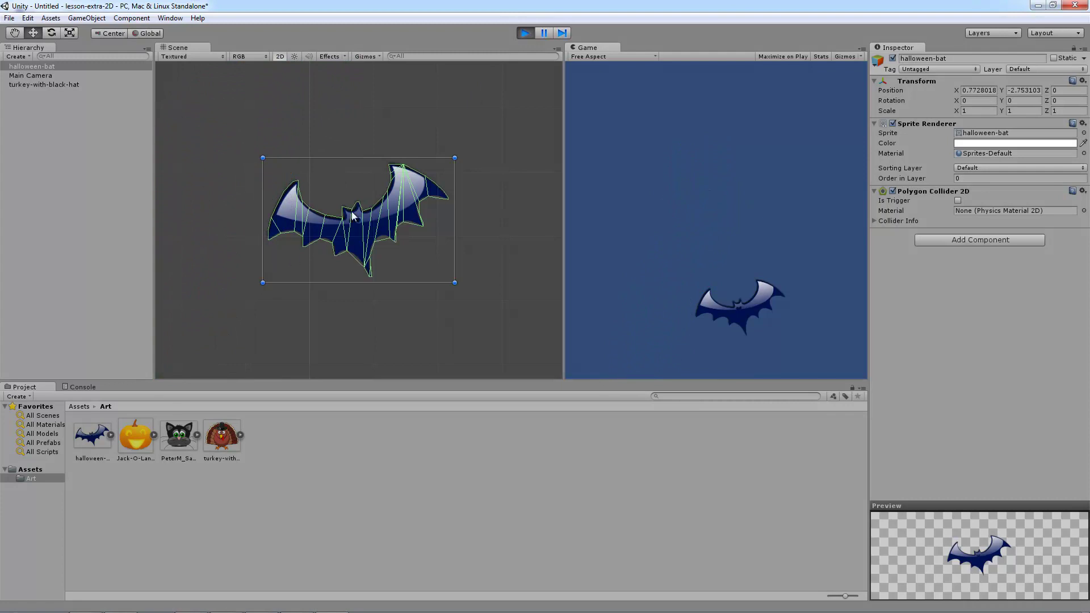
{"action": "left_click", "coordinate": [525, 32]}
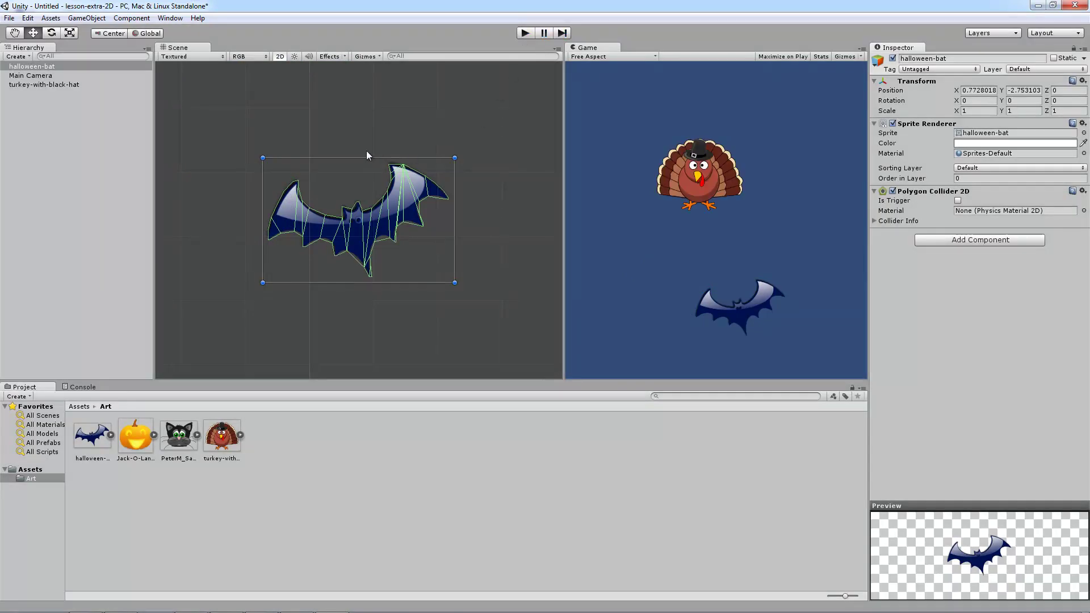
Shift the turkey slightly to the right above the bat and play-test the collision between them
{"action": "scroll", "coordinate": [346, 142], "scroll_direction": "down", "scroll_amount": 3}
{"action": "left_click", "coordinate": [326, 81]}
{"action": "left_click_drag", "start_coordinate": [329, 81], "coordinate": [349, 81]}
{"action": "left_click", "coordinate": [525, 32]}
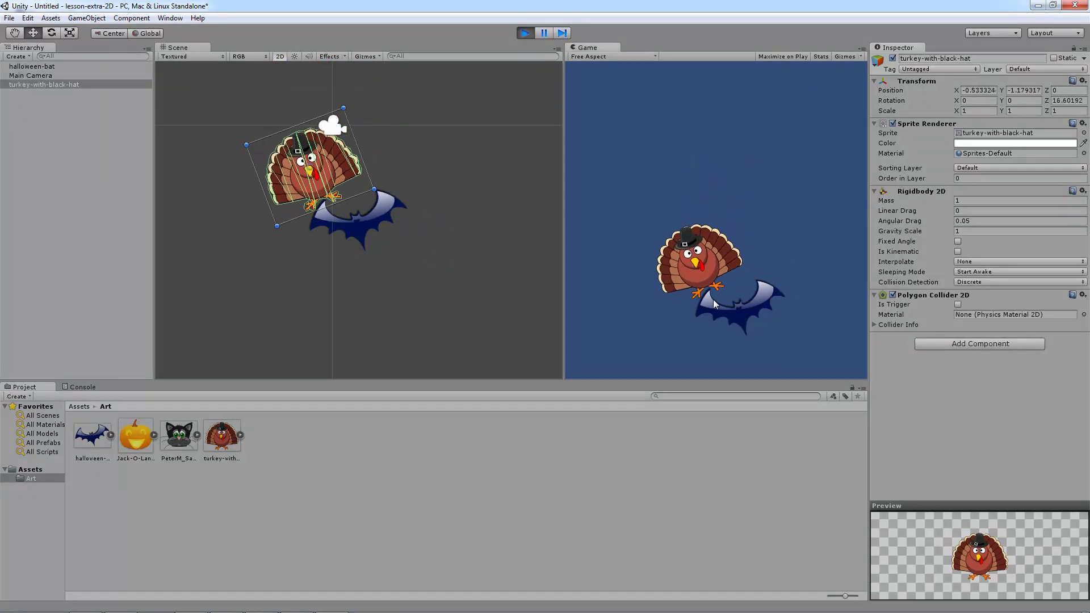
{"action": "scroll", "coordinate": [377, 159], "scroll_direction": "up", "scroll_amount": 2}
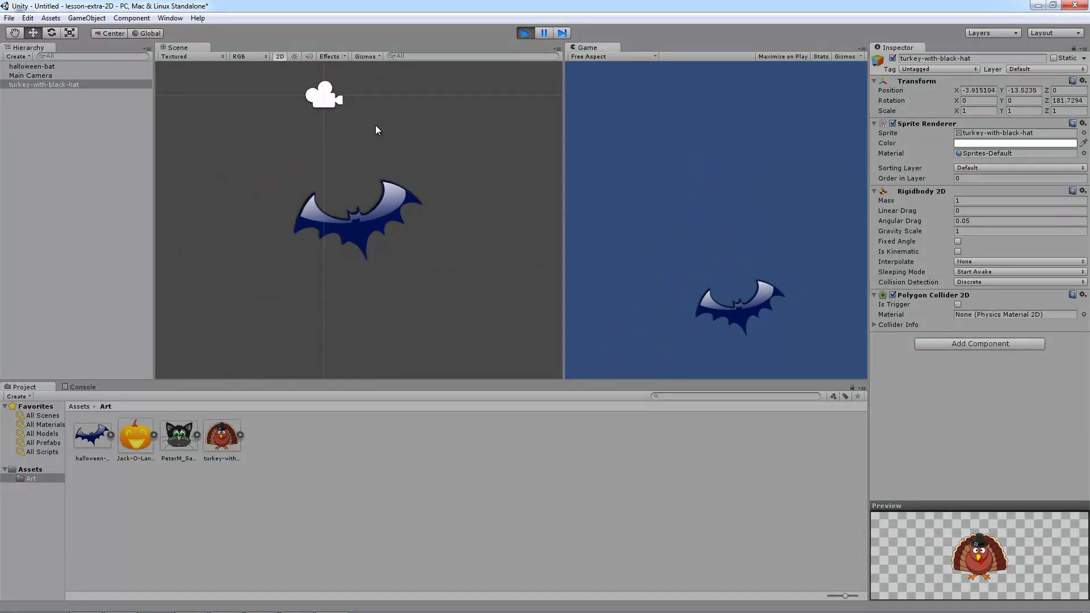
{"action": "left_click", "coordinate": [525, 33]}
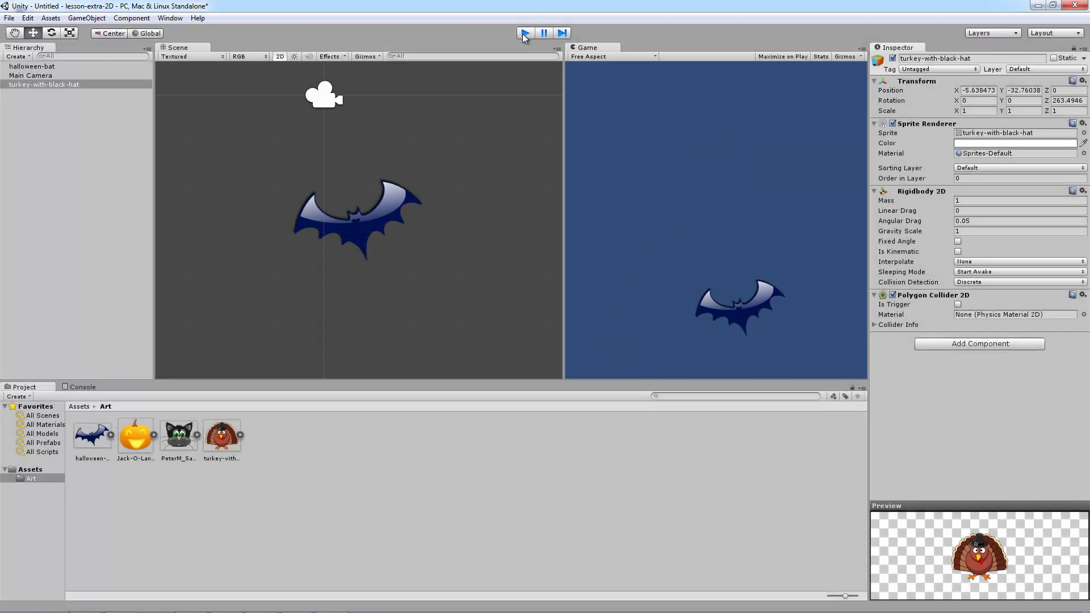
Select the bat together with the turkey and play-test the scene to watch both polygon collider outlines
{"action": "left_click", "coordinate": [390, 189], "text": "shift"}
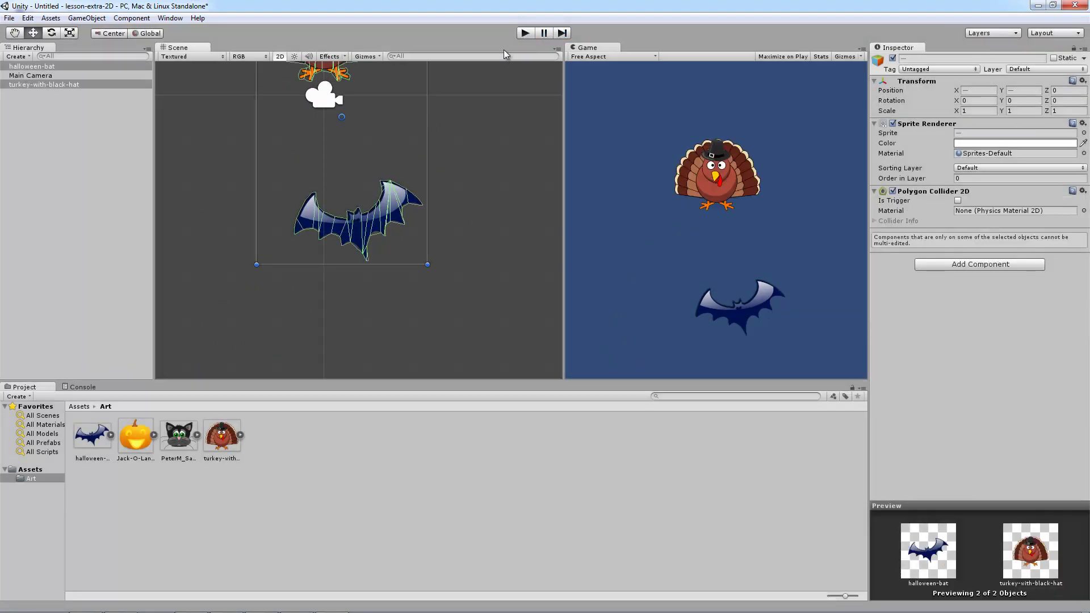
{"action": "left_click", "coordinate": [525, 33]}
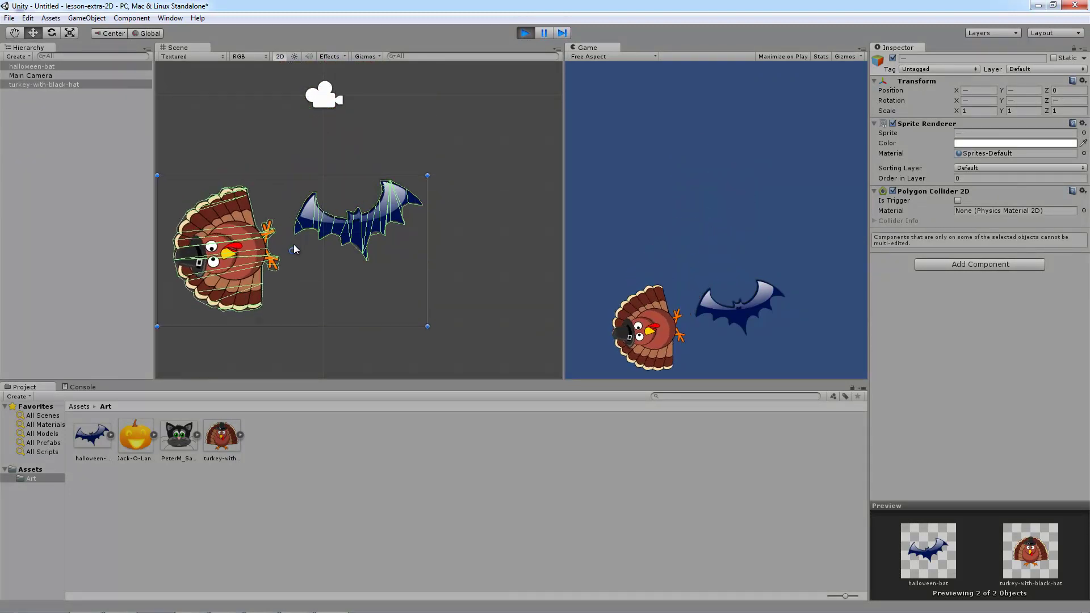
{"action": "left_click", "coordinate": [526, 33]}
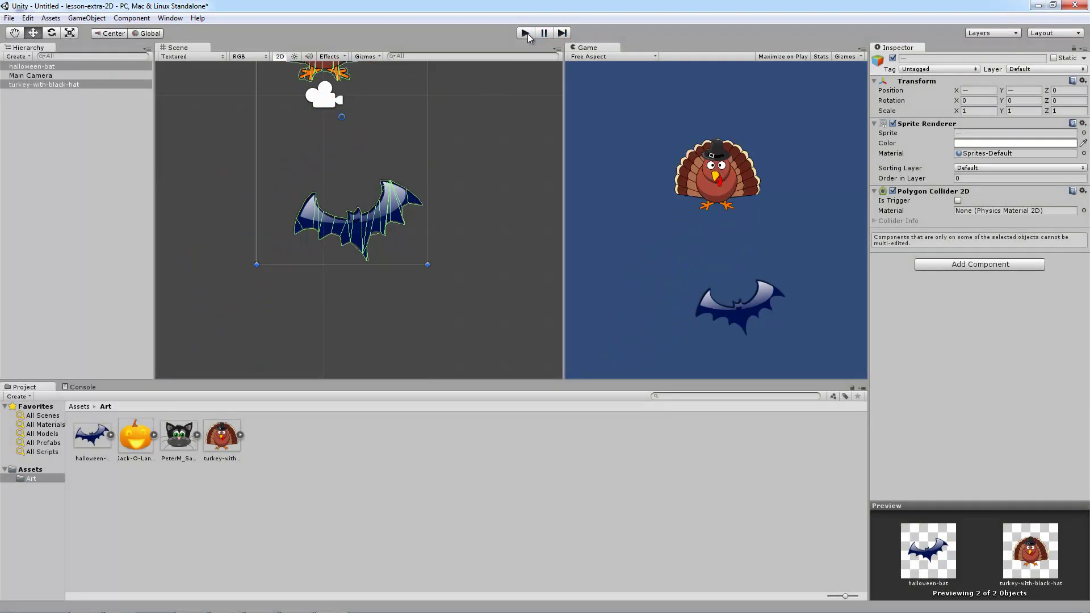
Move the turkey and the bat higher in the scene, placing the bat just below the turkey at about X 0.70, Y 0.24
{"action": "scroll", "coordinate": [452, 144], "scroll_direction": "down", "scroll_amount": 4}
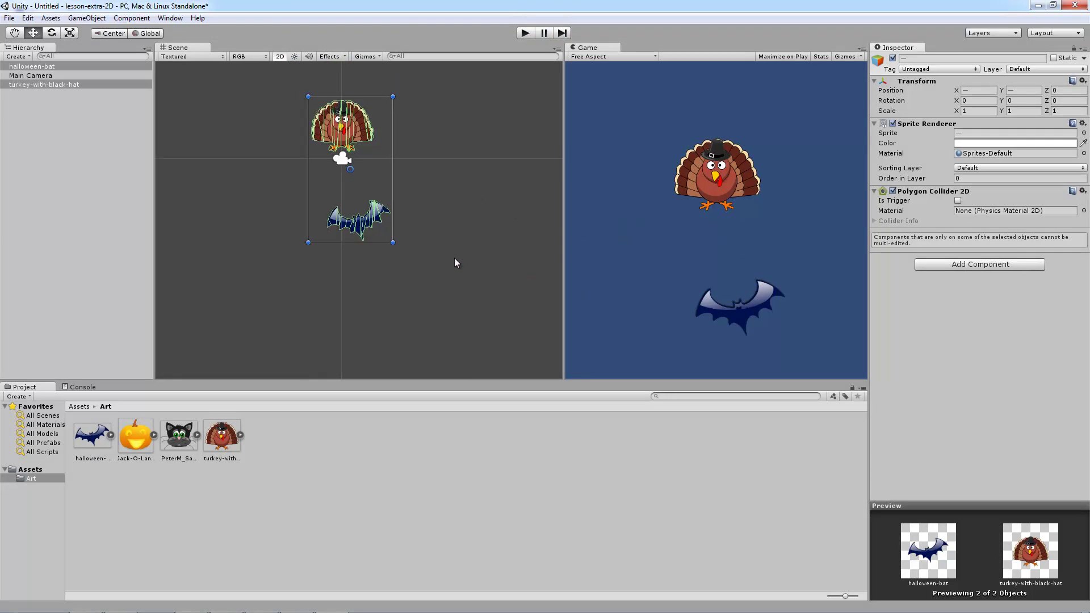
{"action": "left_click", "coordinate": [363, 227]}
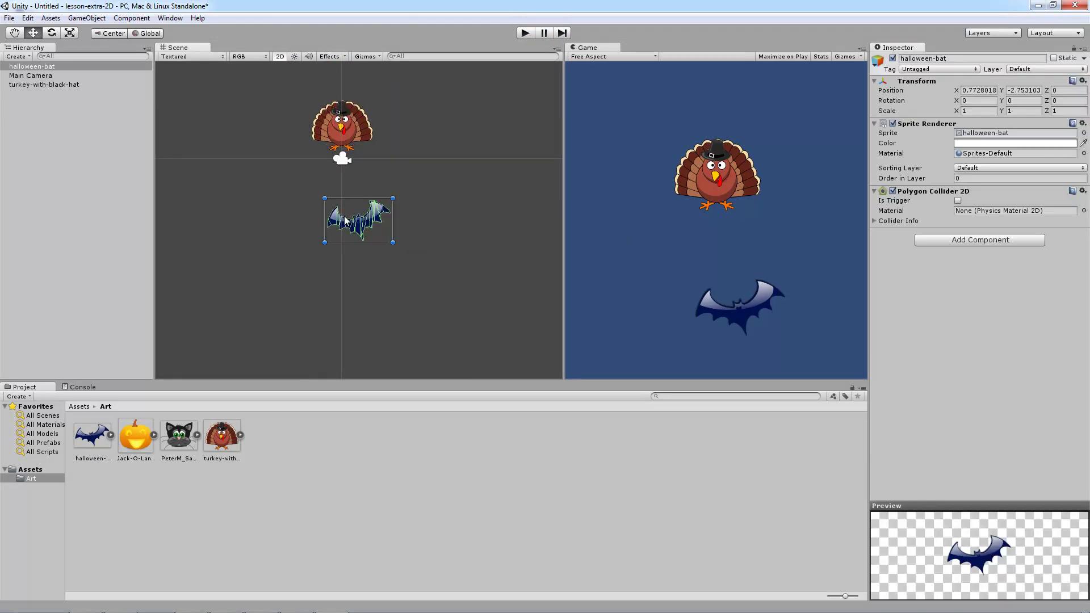
{"action": "left_click_drag", "start_coordinate": [361, 225], "coordinate": [361, 200]}
{"action": "left_click", "coordinate": [344, 122]}
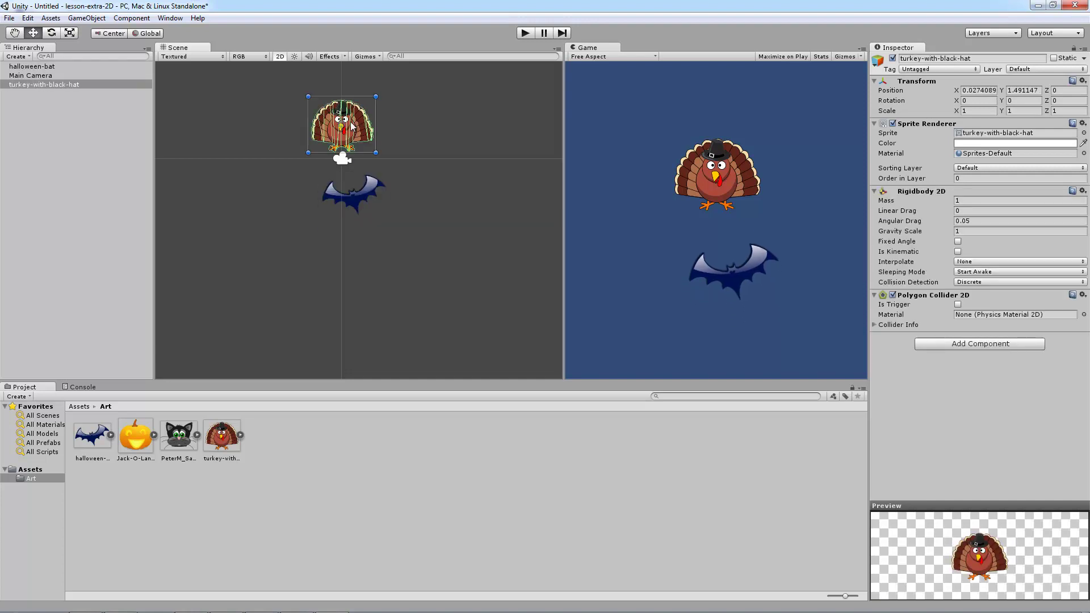
{"action": "left_click_drag", "start_coordinate": [344, 122], "coordinate": [345, 96]}
{"action": "left_click", "coordinate": [369, 182]}
{"action": "left_click_drag", "start_coordinate": [369, 181], "coordinate": [372, 141]}
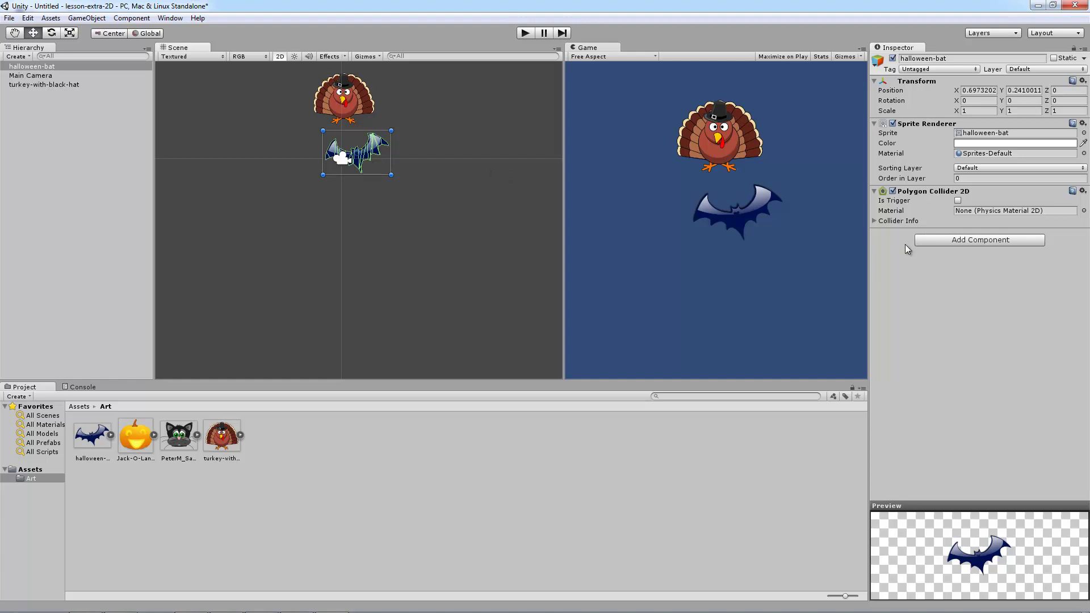
Add a Rigidbody 2D component to the halloween-bat and play-test the scene with both sprites falling
{"action": "left_click", "coordinate": [952, 242]}
{"action": "left_click", "coordinate": [965, 323]}
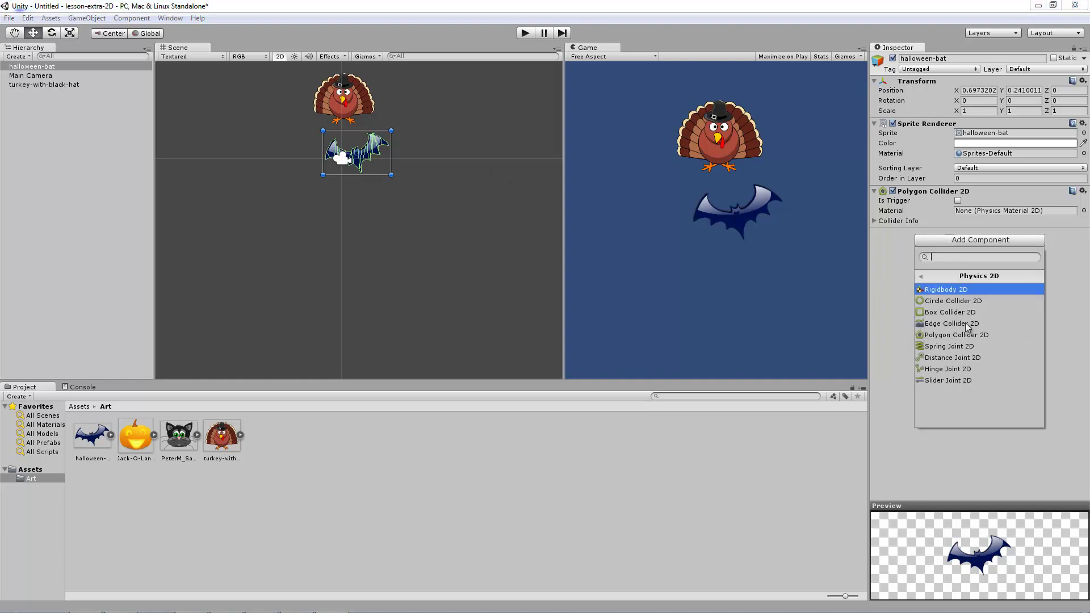
{"action": "left_click", "coordinate": [965, 294]}
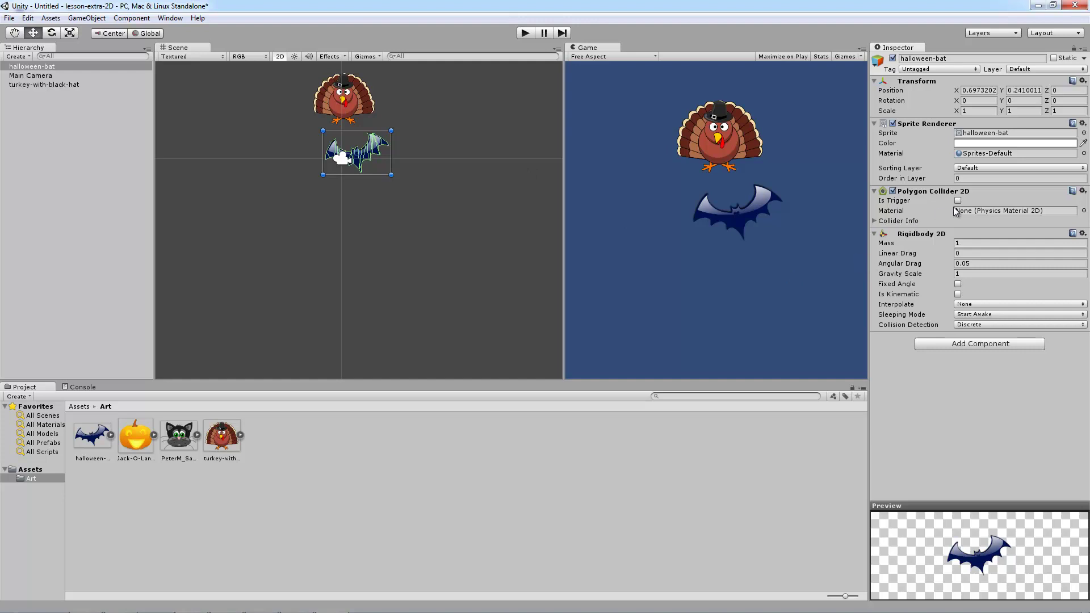
{"action": "left_click", "coordinate": [525, 32]}
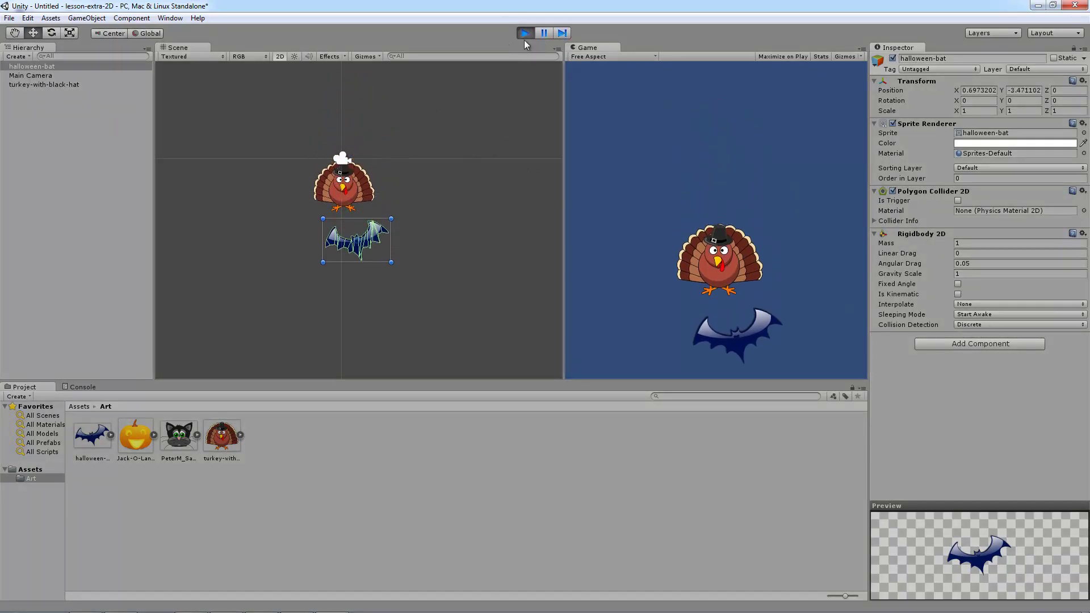
{"action": "left_click", "coordinate": [525, 33]}
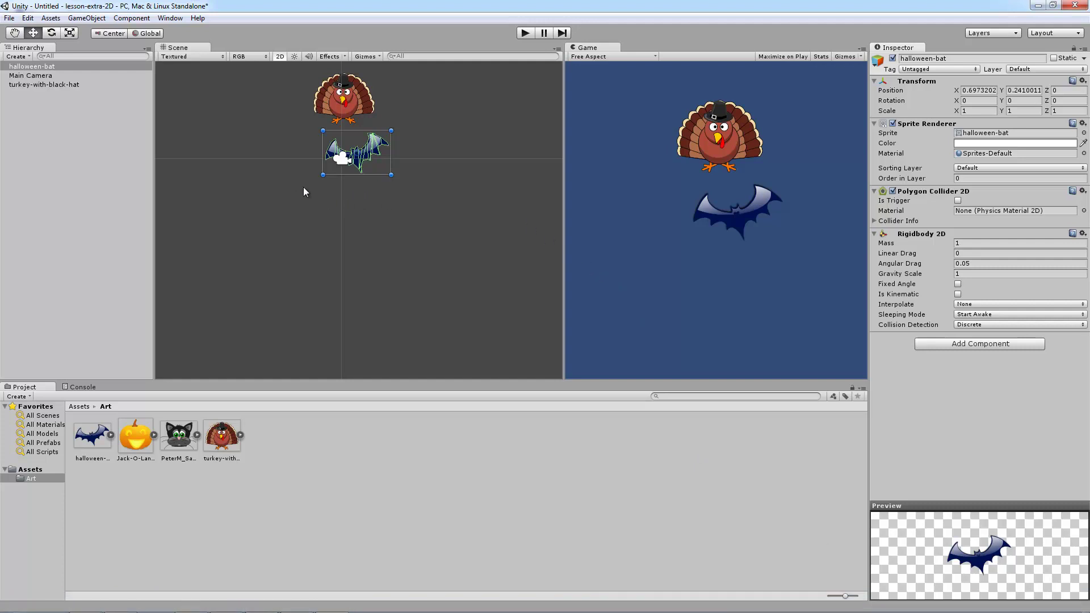
Play-test the lesson_2d_final-1 scene with the cat, turkey and bat dropping into the bucket
{"action": "left_click", "coordinate": [352, 201]}
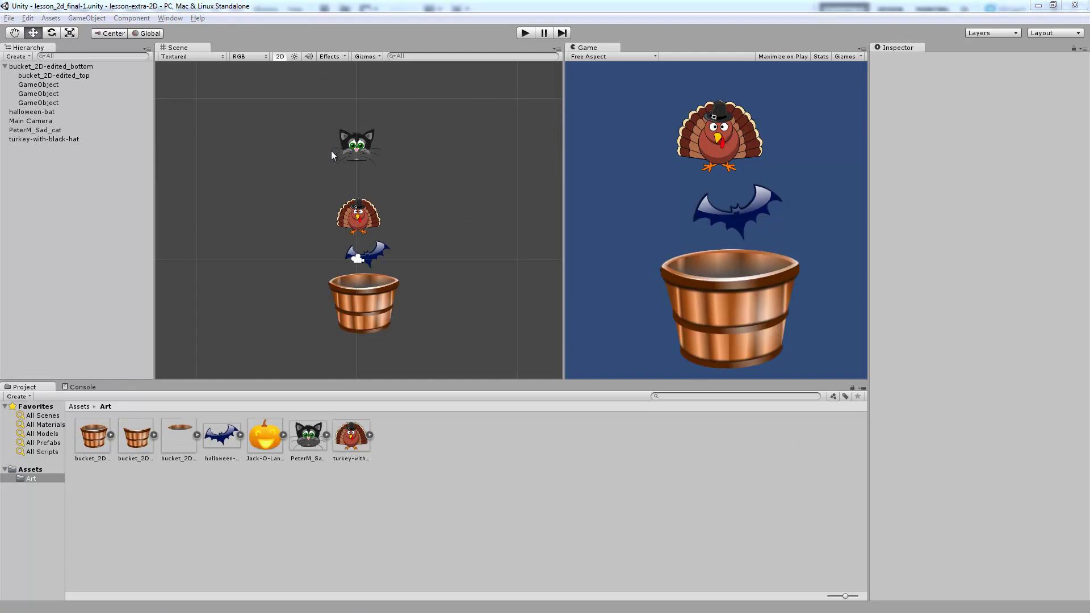
{"action": "left_click", "coordinate": [525, 33]}
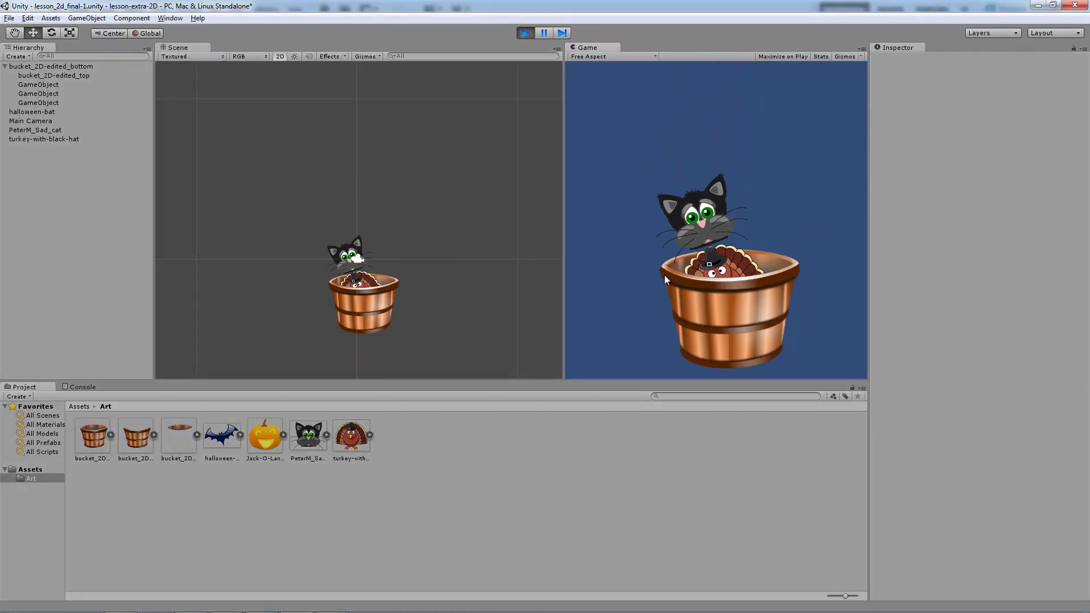
{"action": "left_click", "coordinate": [532, 33]}
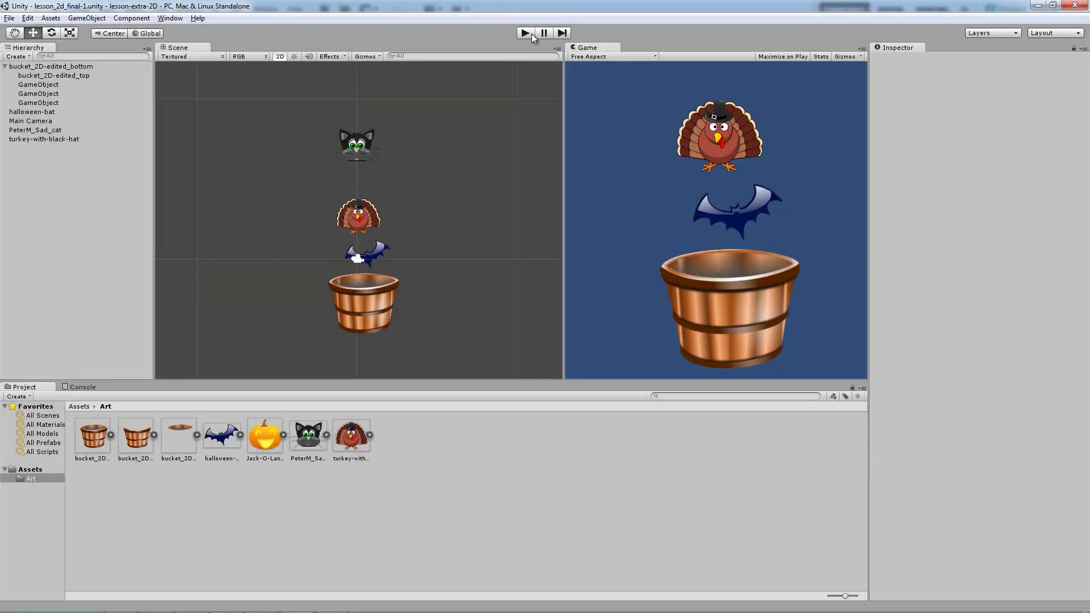
Delete the cat and the bucket with its child objects from the scene, keeping the turkey and the bat
{"action": "left_click", "coordinate": [358, 157]}
{"action": "key", "text": "Delete"}
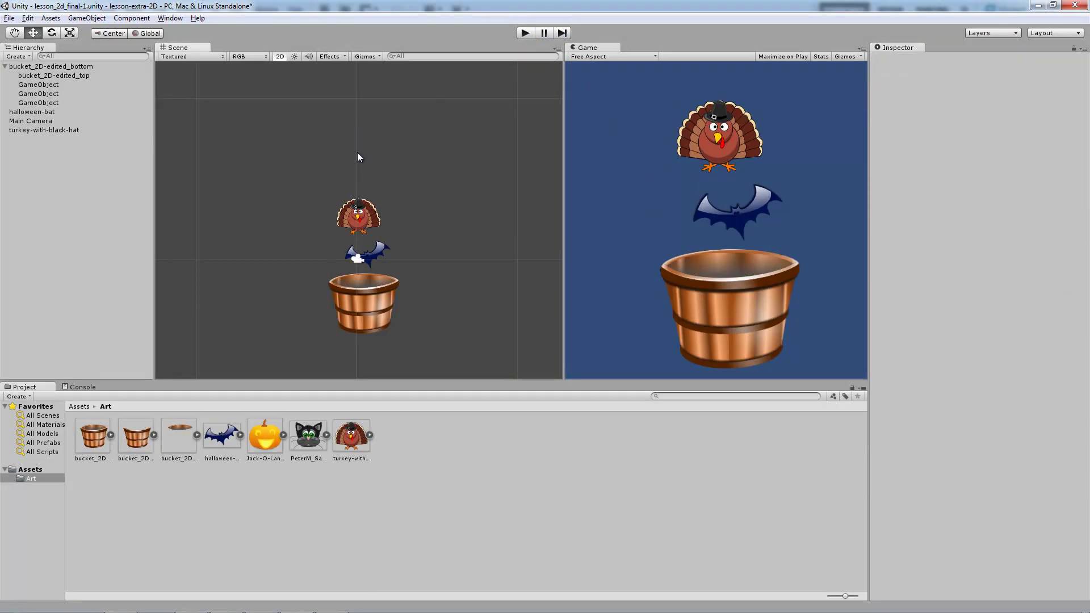
{"action": "left_click", "coordinate": [376, 310]}
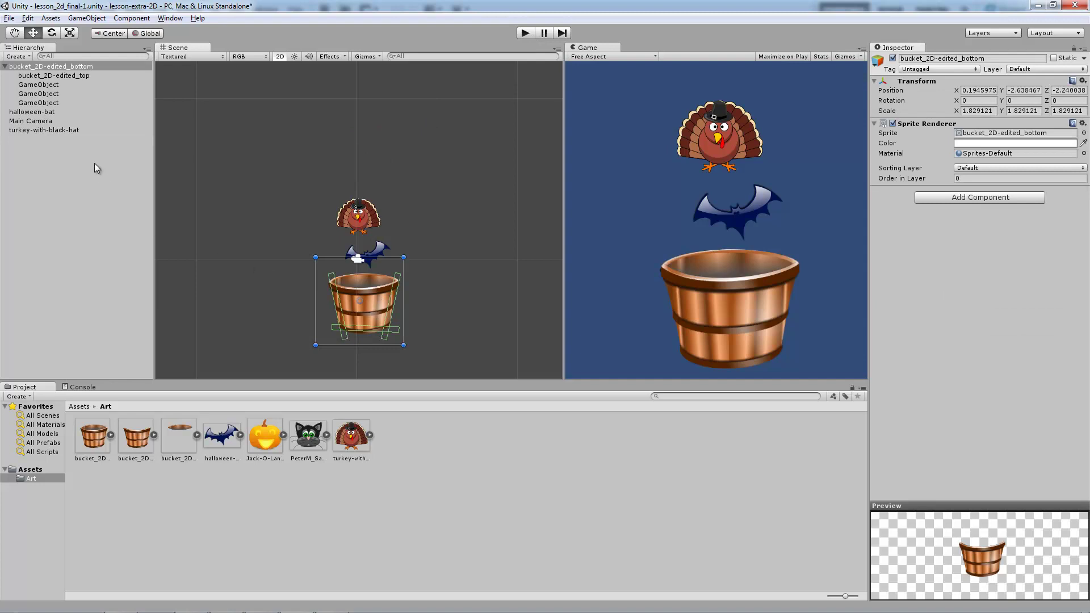
{"action": "key", "text": "Delete"}
Delete the three bucket sprite assets from the project's Art folder
{"action": "left_click", "coordinate": [93, 436]}
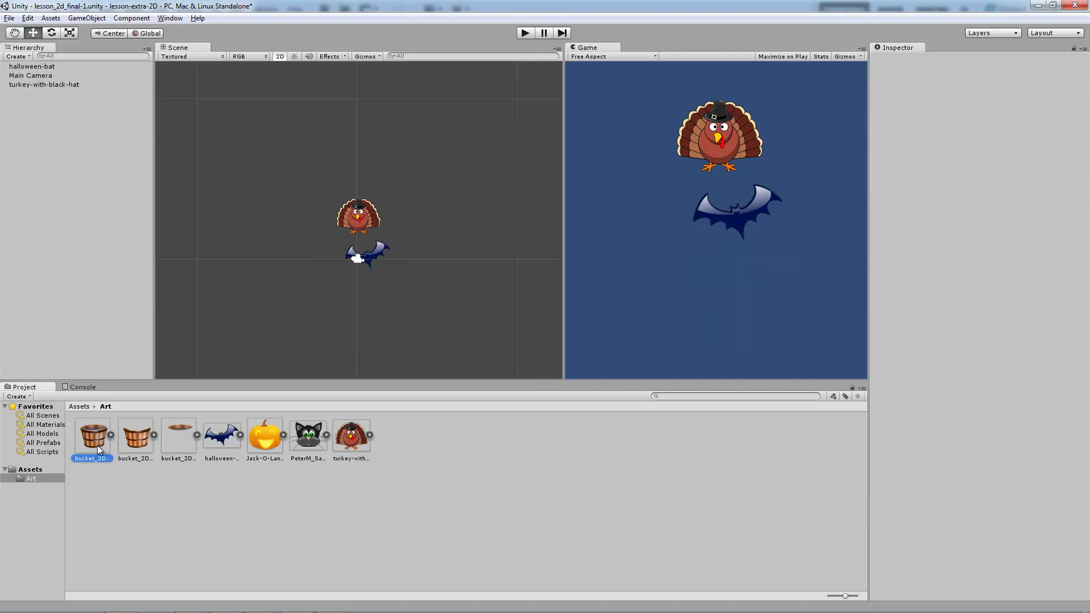
{"action": "left_click", "coordinate": [154, 435]}
{"action": "left_click", "coordinate": [110, 435]}
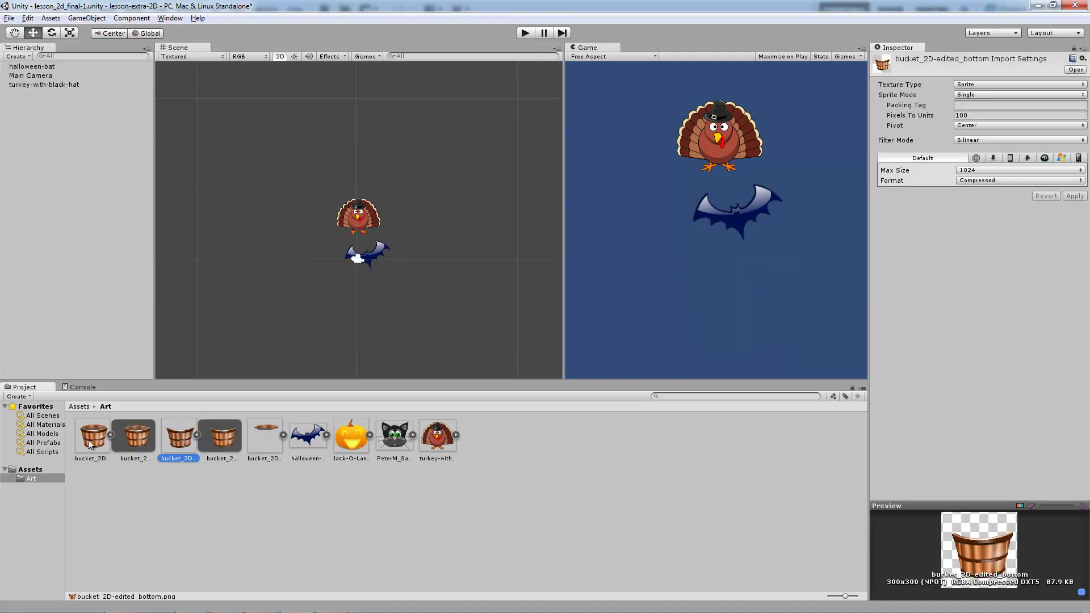
{"action": "key", "text": "Delete"}
{"action": "key", "text": "Return"}
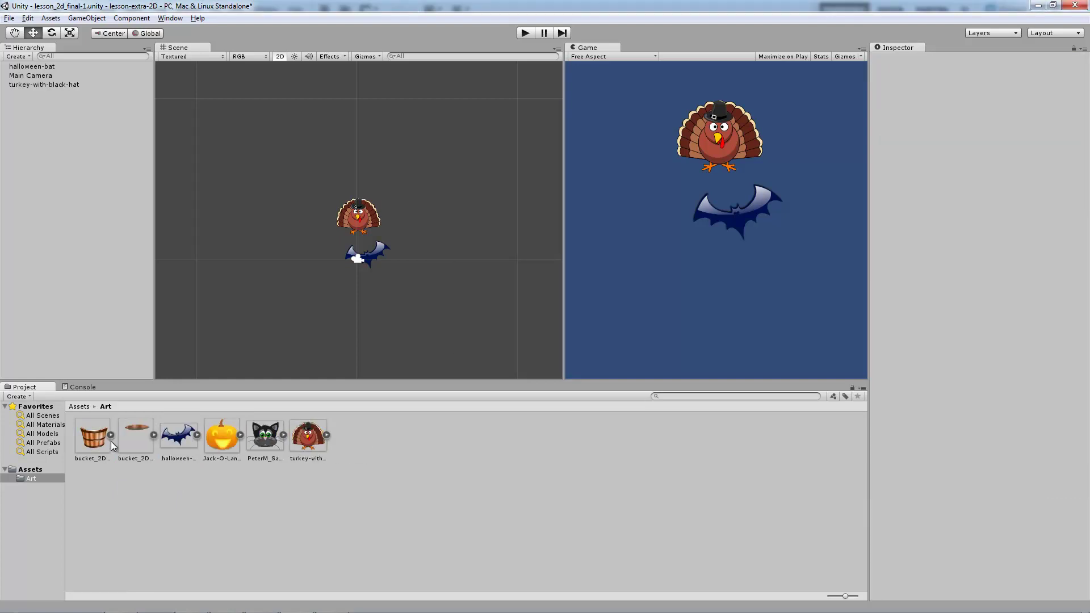
{"action": "left_click", "coordinate": [93, 441]}
{"action": "key", "text": "Delete"}
{"action": "key", "text": "Return"}
{"action": "left_click", "coordinate": [93, 441]}
{"action": "key", "text": "Delete"}
{"action": "key", "text": "Return"}
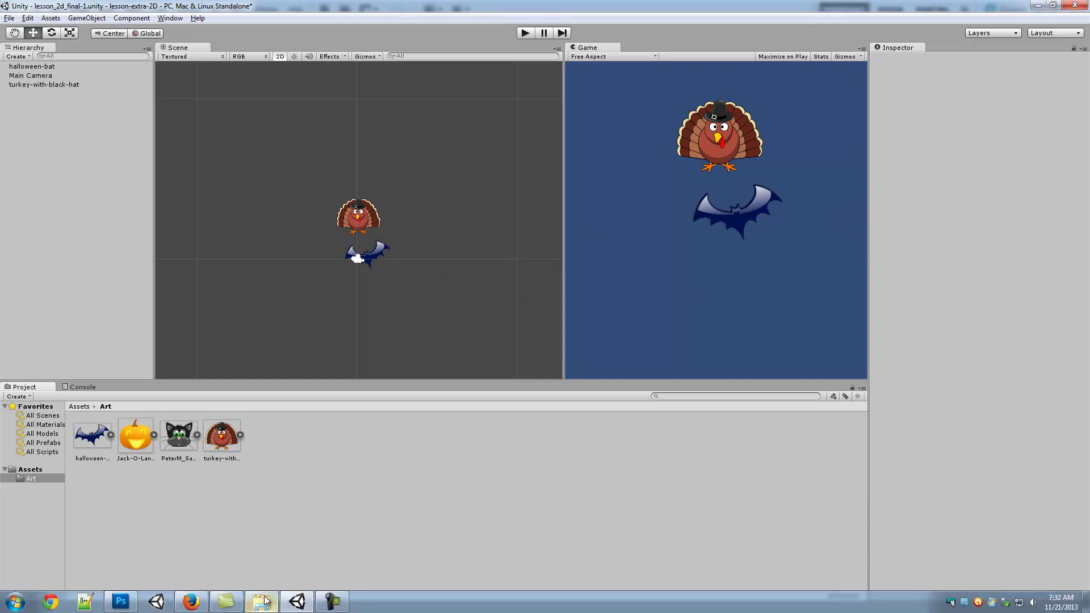
Open bucket_2D.png from the HTBG_Lesson folder in Photoshop
{"action": "mouse_move", "coordinate": [265, 600]}
{"action": "left_click", "coordinate": [273, 564]}
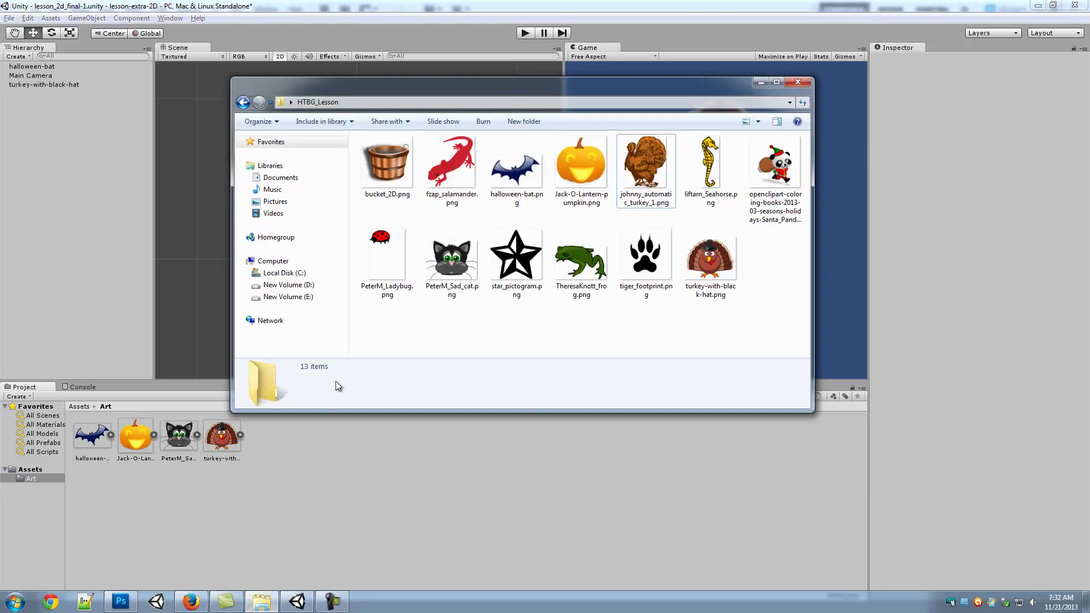
{"action": "left_click", "coordinate": [374, 160]}
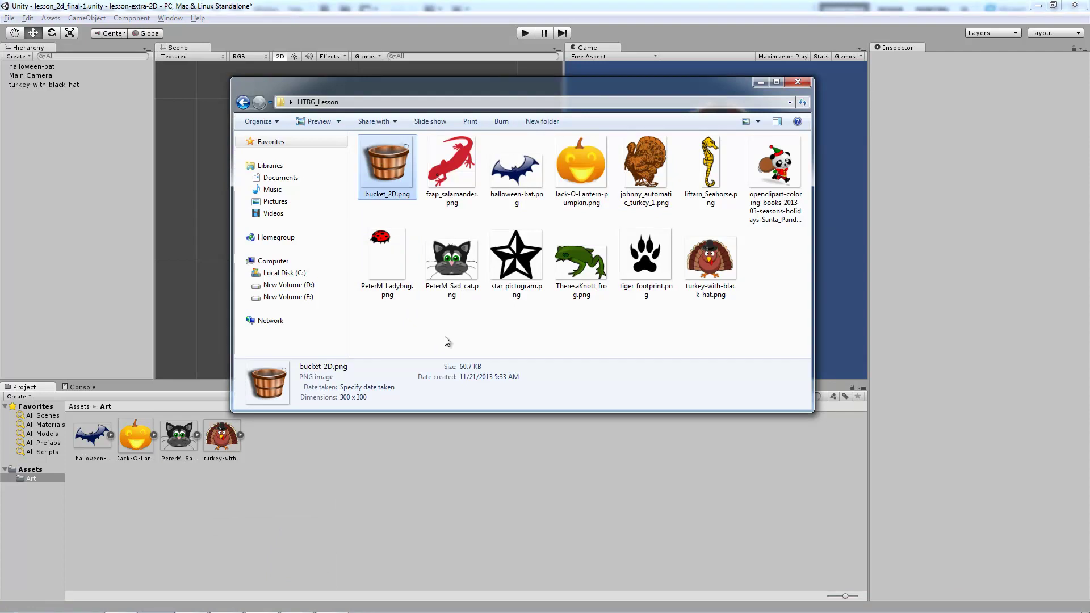
{"action": "mouse_move", "coordinate": [173, 601]}
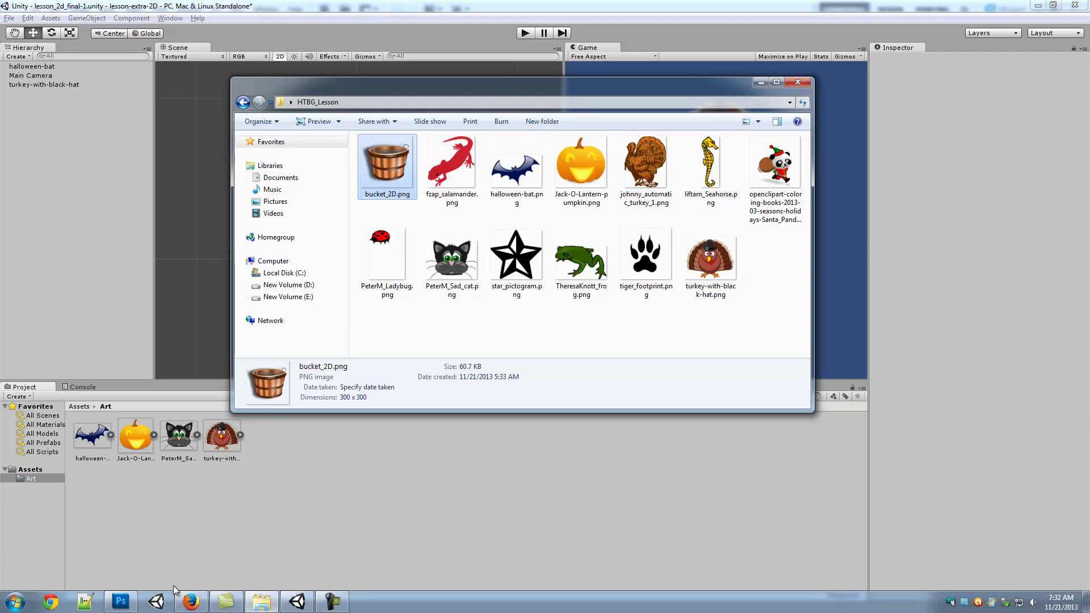
{"action": "left_click", "coordinate": [120, 601]}
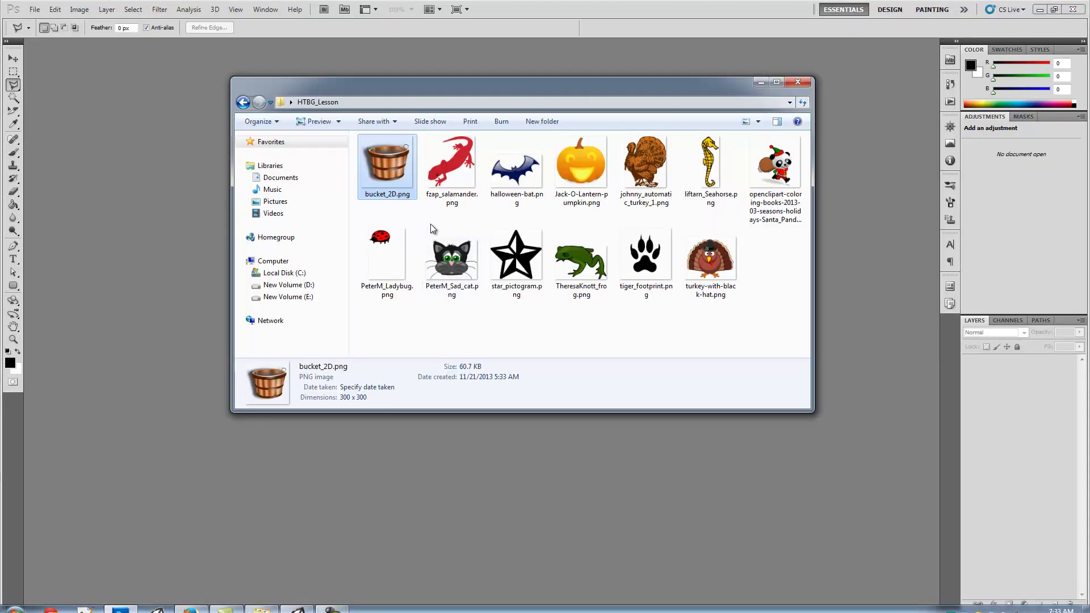
{"action": "key", "text": "alt+Tab"}
{"action": "left_click_drag", "start_coordinate": [407, 176], "coordinate": [152, 331]}
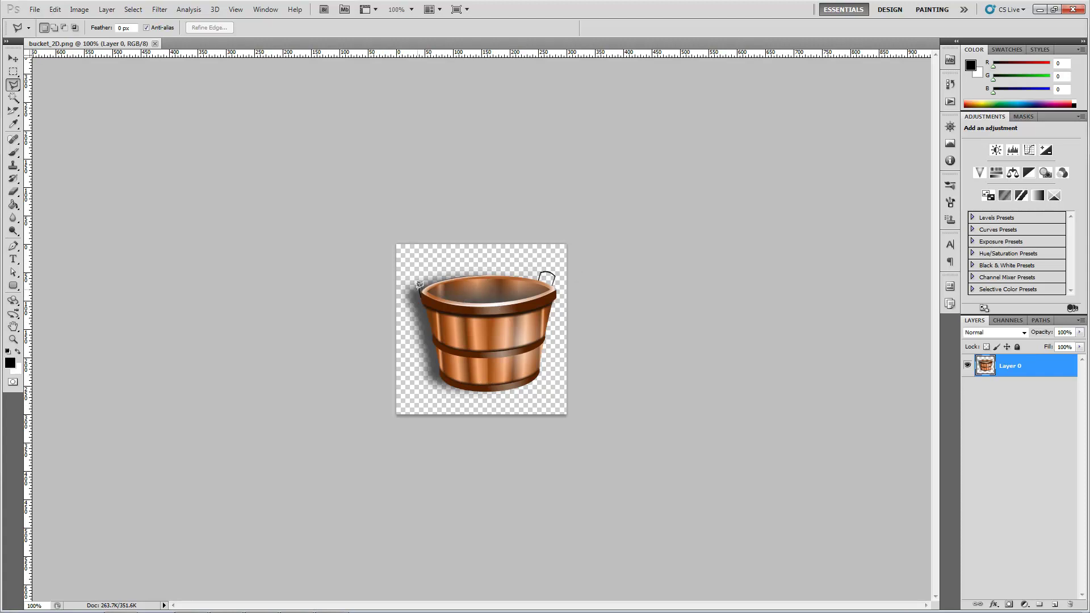
Import bucket_2D.png from the HTBG_Lesson folder into Unity's Art folder and add the sprite to the scene
{"action": "key", "text": "alt+Tab"}
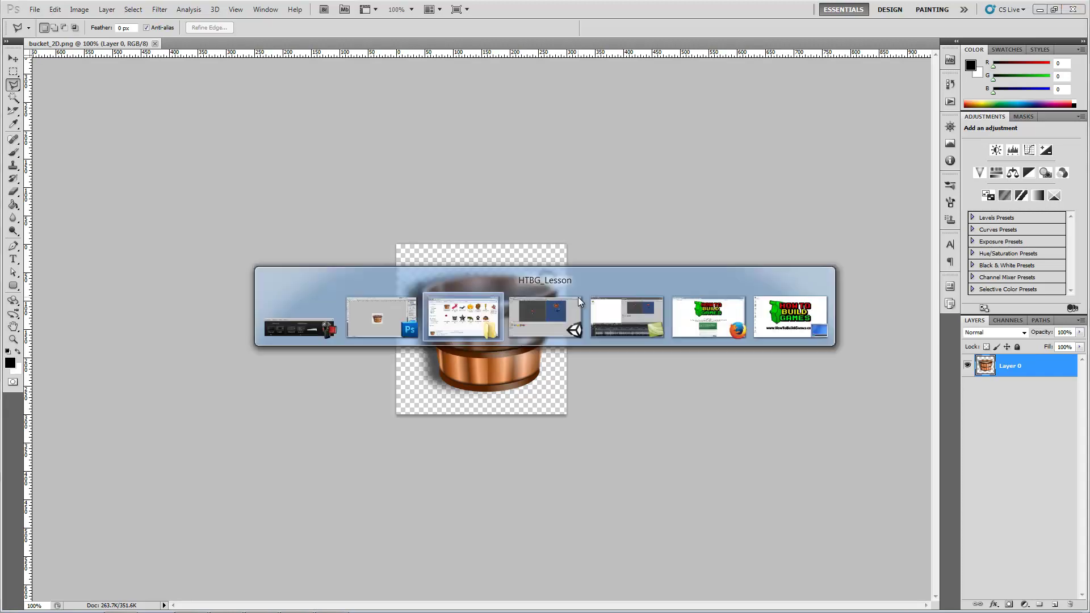
{"action": "left_click_drag", "start_coordinate": [395, 188], "coordinate": [307, 520]}
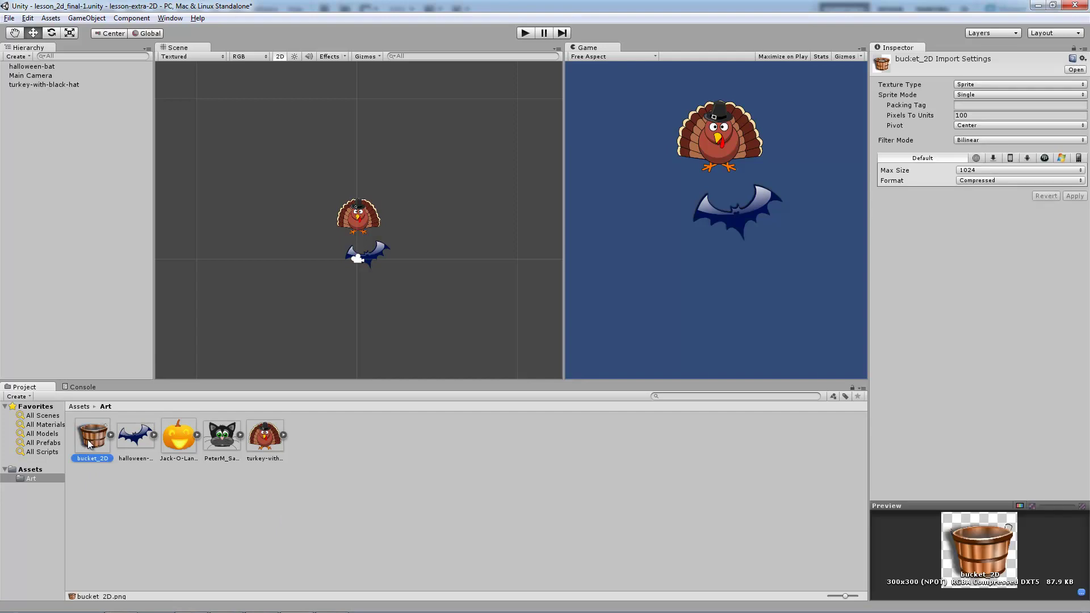
{"action": "left_click_drag", "start_coordinate": [94, 436], "coordinate": [44, 178]}
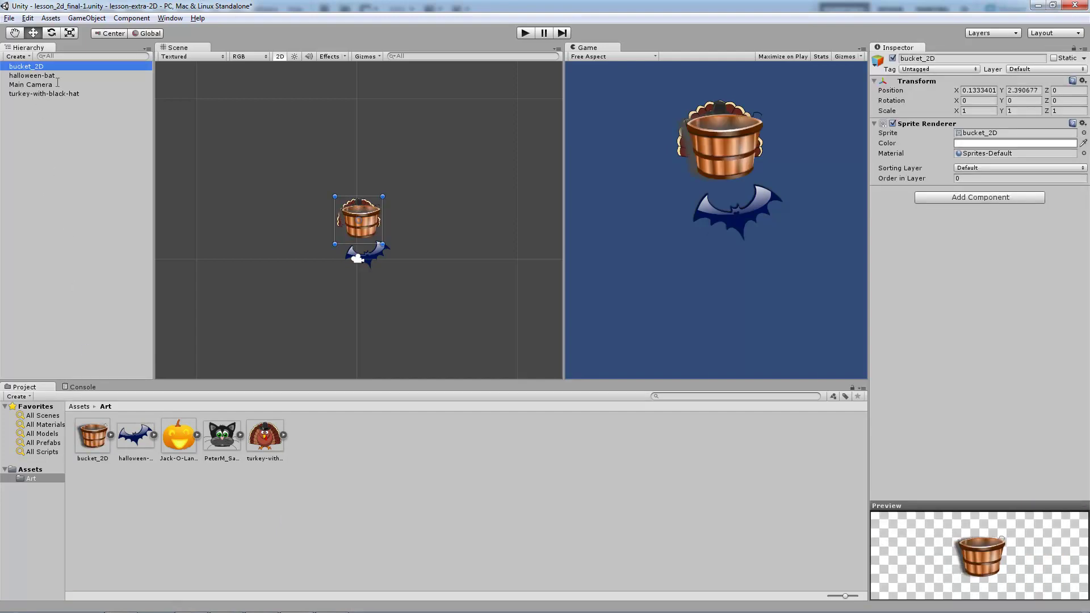
Set the bucket's X and Y position to 0 and move it below the bat, to about X 0.55, Y -1.88
{"action": "left_click", "coordinate": [990, 90]}
{"action": "type", "text": "0"}
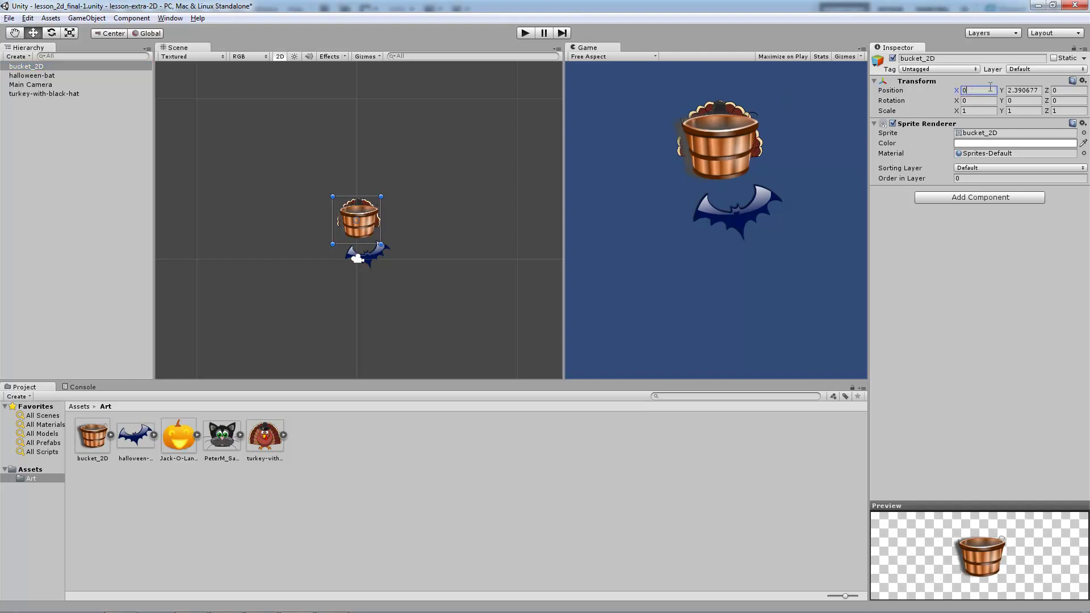
{"action": "key", "text": "Tab"}
{"action": "type", "text": "0"}
{"action": "key", "text": "Tab"}
{"action": "scroll", "coordinate": [357, 278], "scroll_direction": "up", "scroll_amount": 3}
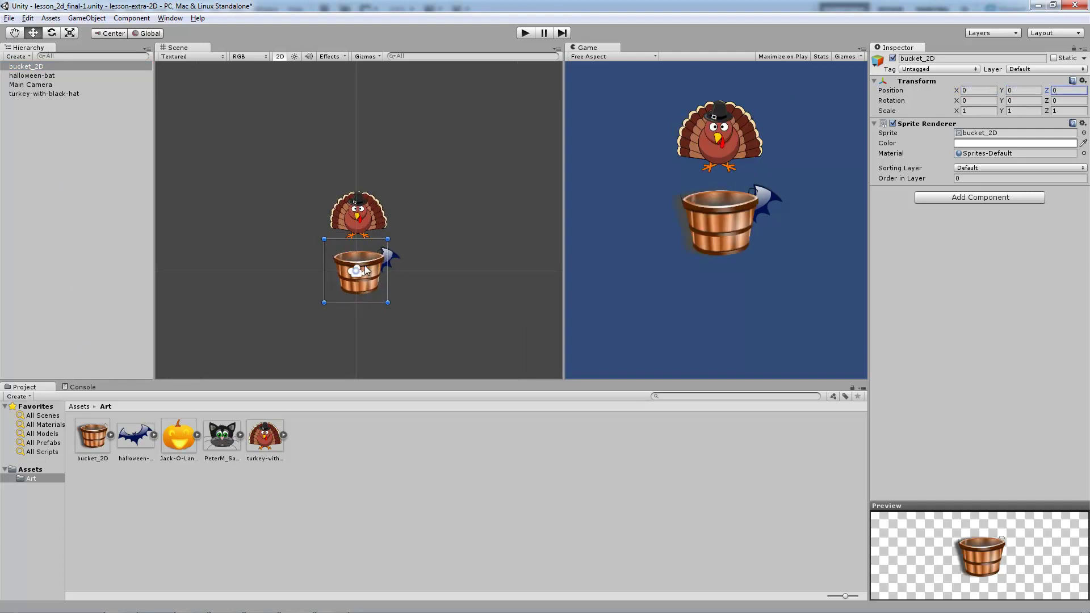
{"action": "left_click_drag", "start_coordinate": [357, 286], "coordinate": [373, 323]}
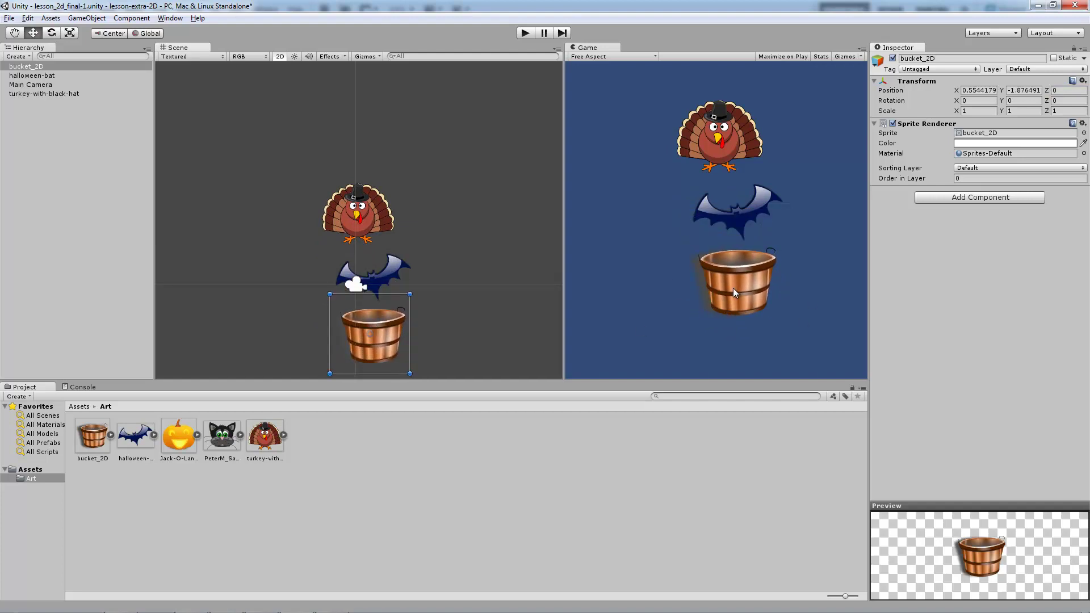
{"action": "scroll", "coordinate": [414, 352], "scroll_direction": "up", "scroll_amount": 5}
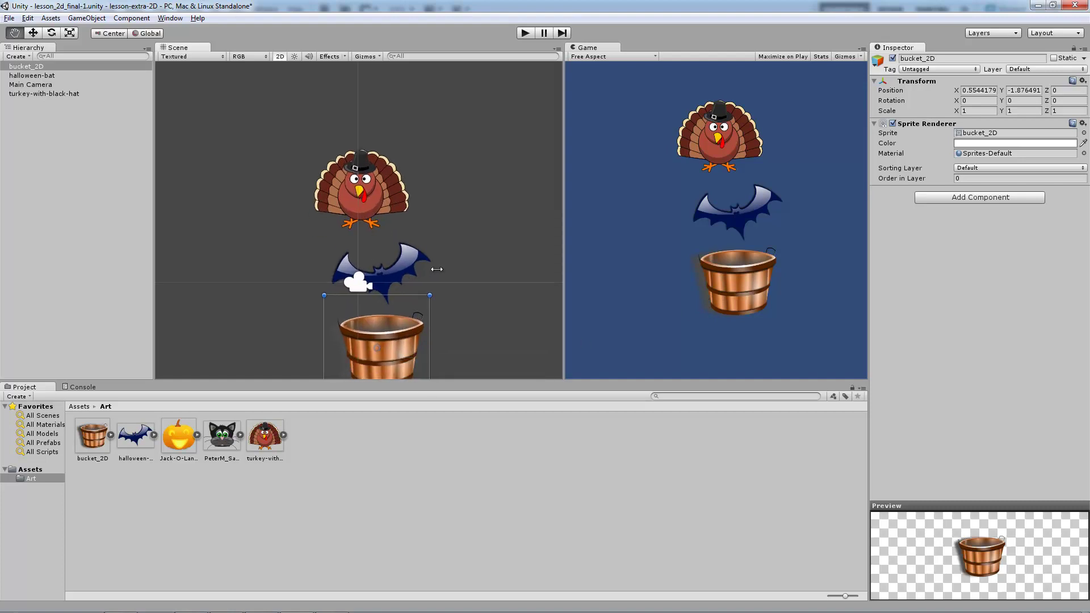
{"action": "scroll", "coordinate": [428, 199], "scroll_direction": "down", "scroll_amount": 3}
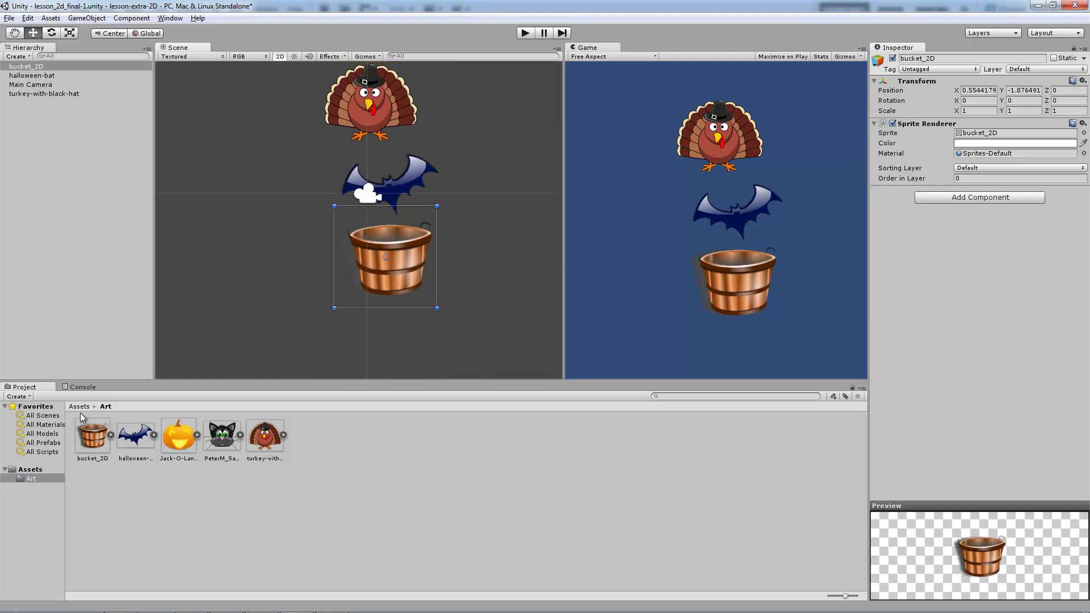
Add a Polygon Collider 2D component to the bucket
{"action": "left_click", "coordinate": [980, 197]}
{"action": "left_click", "coordinate": [972, 287]}
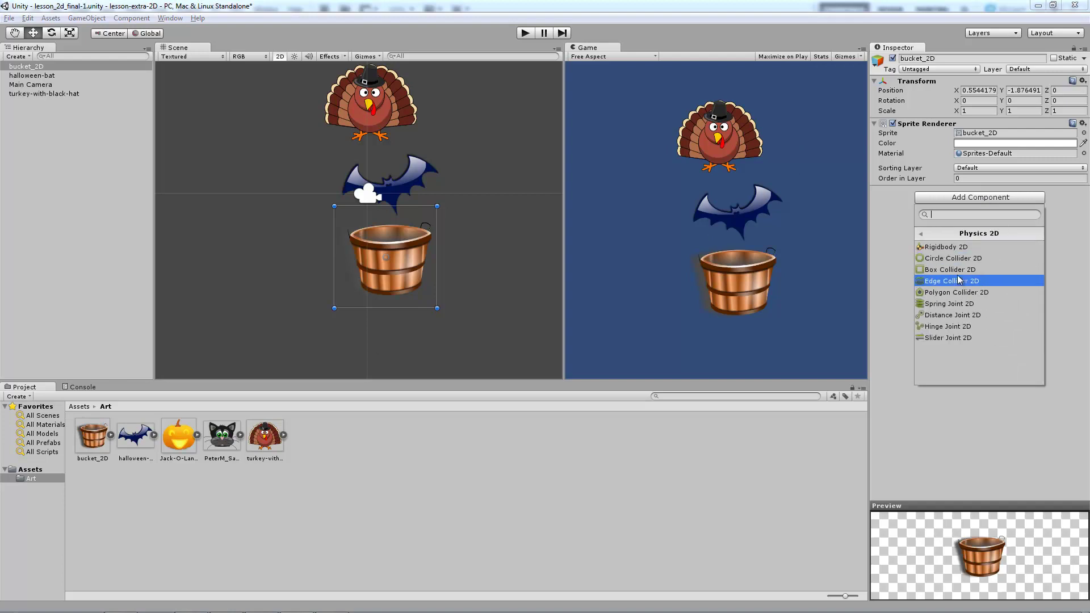
{"action": "left_click", "coordinate": [952, 293]}
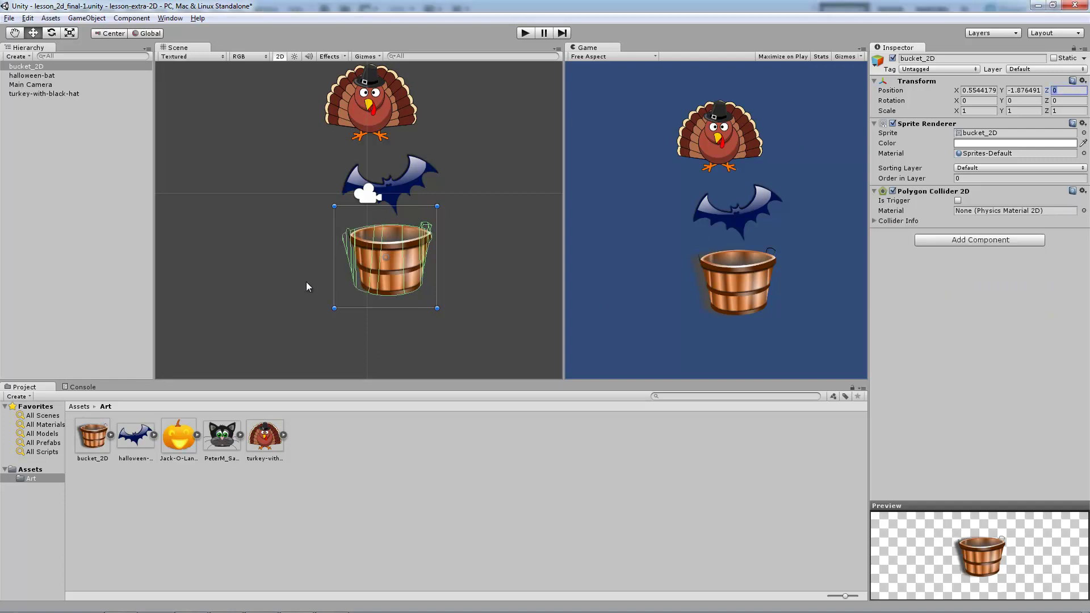
Inspect the bucket's collider outline up close and remove its Polygon Collider 2D component
{"action": "scroll", "coordinate": [308, 284], "scroll_direction": "up", "scroll_amount": 5}
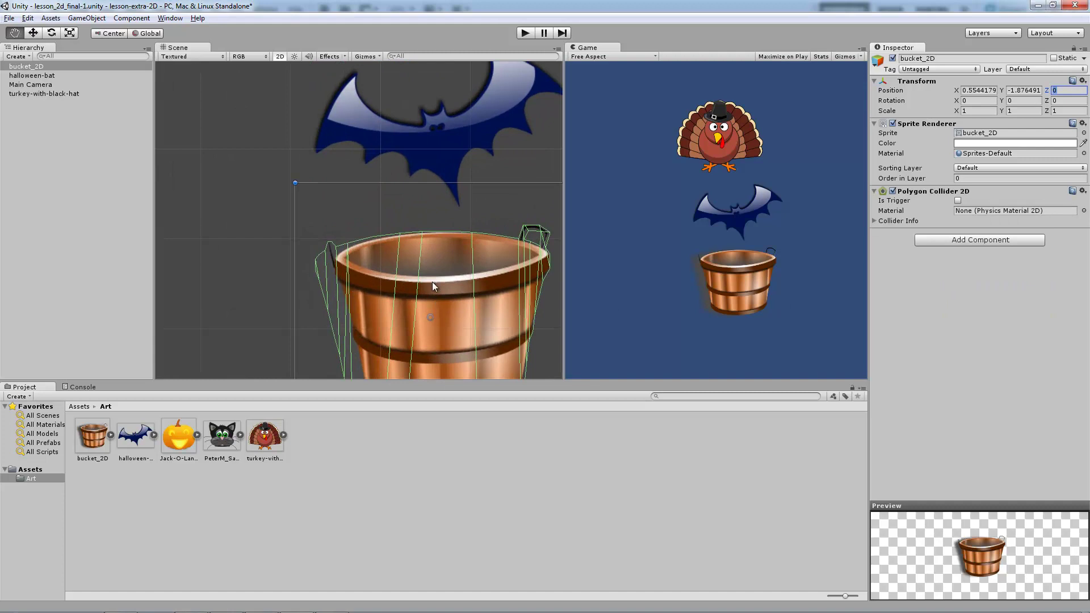
{"action": "scroll", "coordinate": [431, 281], "scroll_direction": "up", "scroll_amount": 6}
{"action": "scroll", "coordinate": [352, 169], "scroll_direction": "down", "scroll_amount": 4}
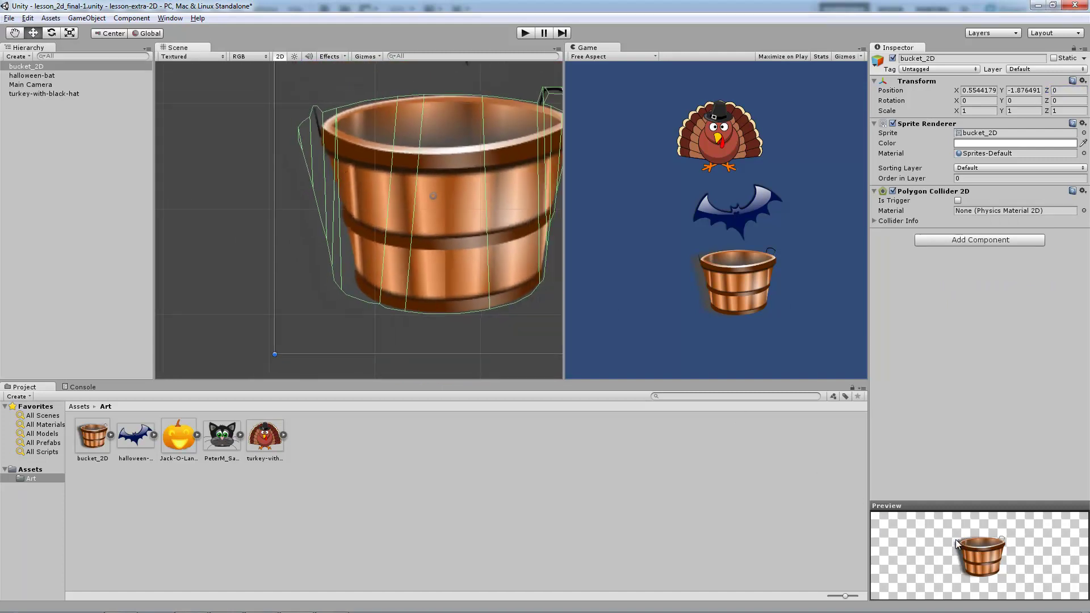
{"action": "scroll", "coordinate": [298, 215], "scroll_direction": "down", "scroll_amount": 3}
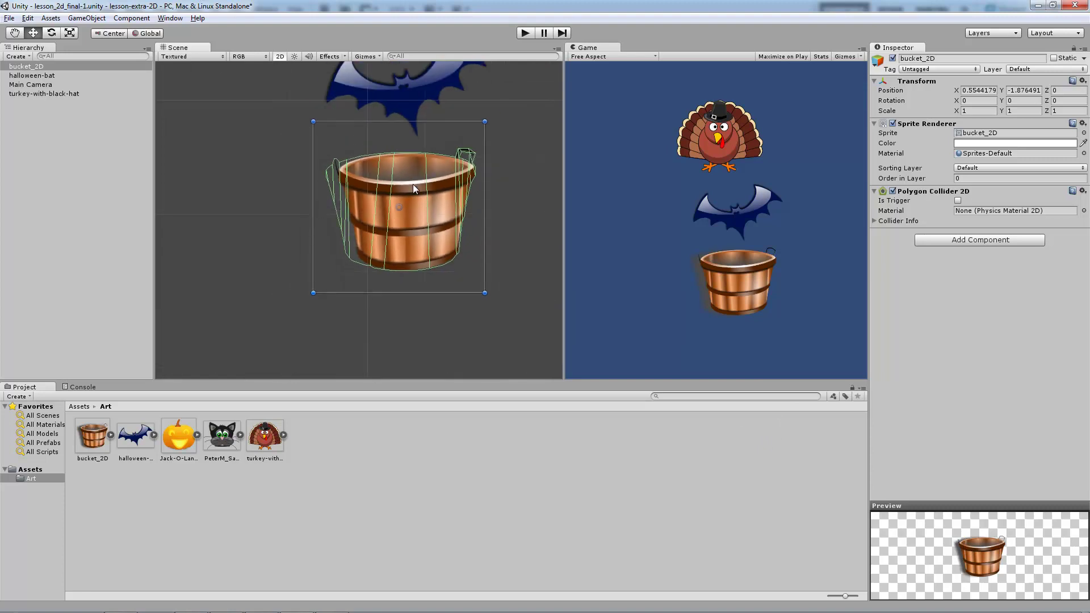
{"action": "left_click", "coordinate": [1082, 191]}
{"action": "left_click", "coordinate": [1066, 225]}
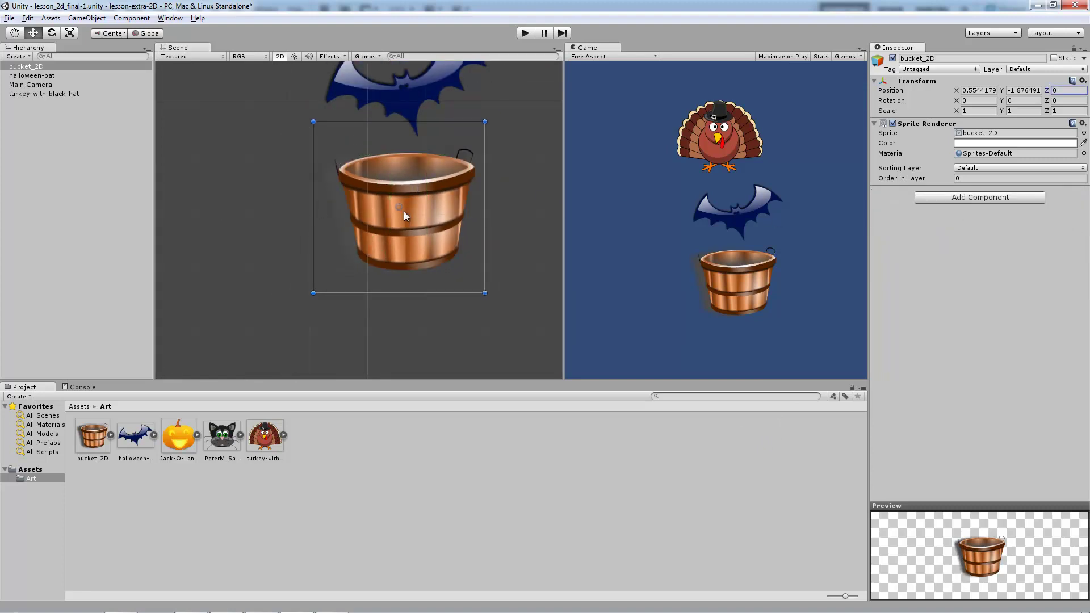
Locate bucket_2D.png in the project's Assets > Art folder and open it in Photoshop
{"action": "left_click", "coordinate": [93, 448]}
{"action": "right_click", "coordinate": [78, 438]}
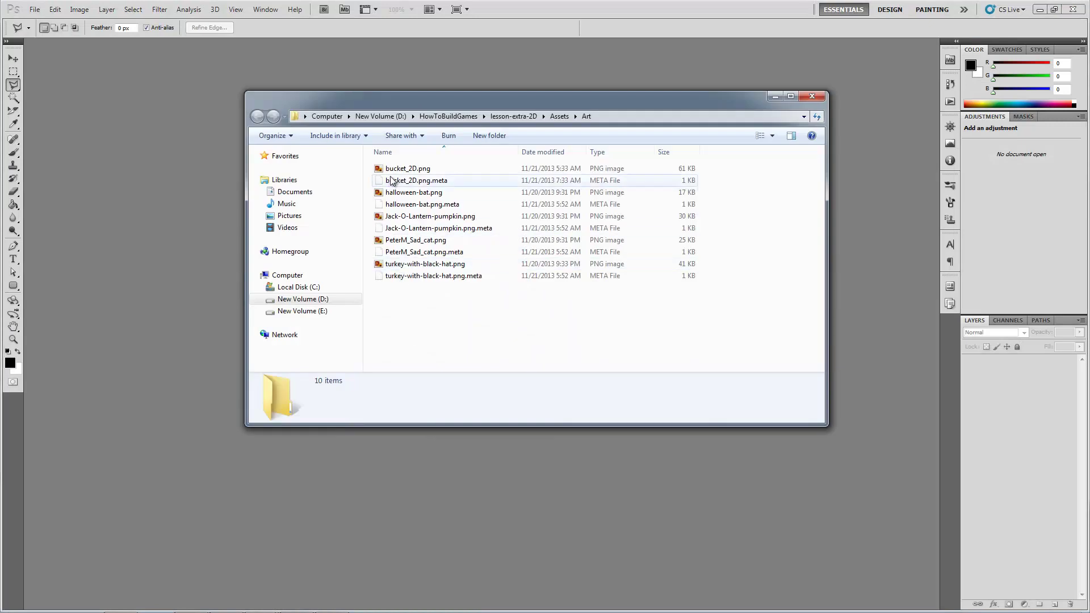
{"action": "left_click_drag", "start_coordinate": [397, 168], "coordinate": [138, 240]}
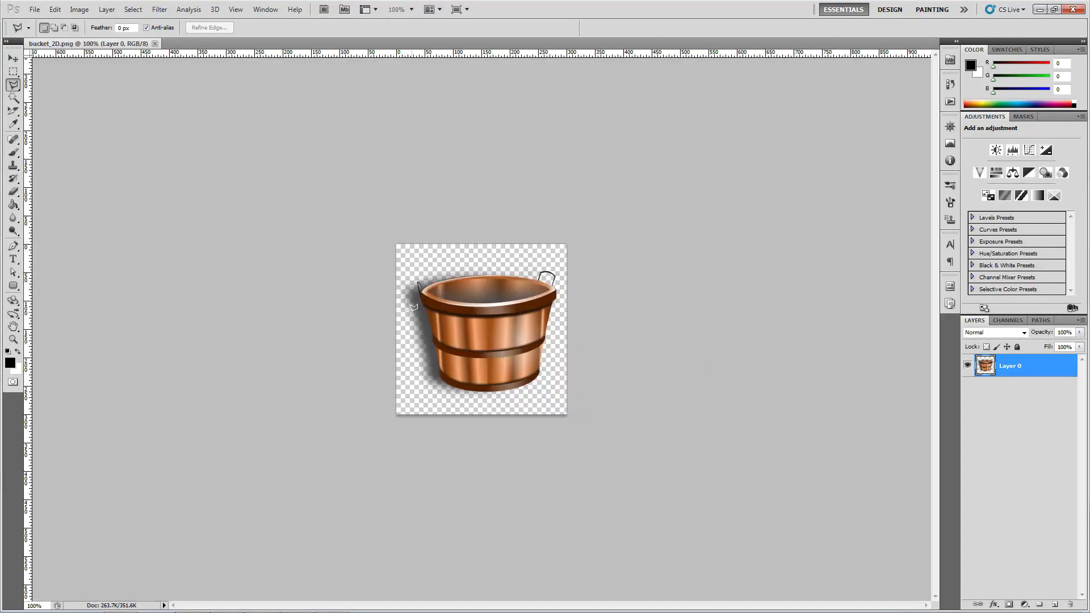
Select the shadow around the bucket with the Magic Wand at tolerance 22, delete it and deselect
{"action": "left_click", "coordinate": [12, 99]}
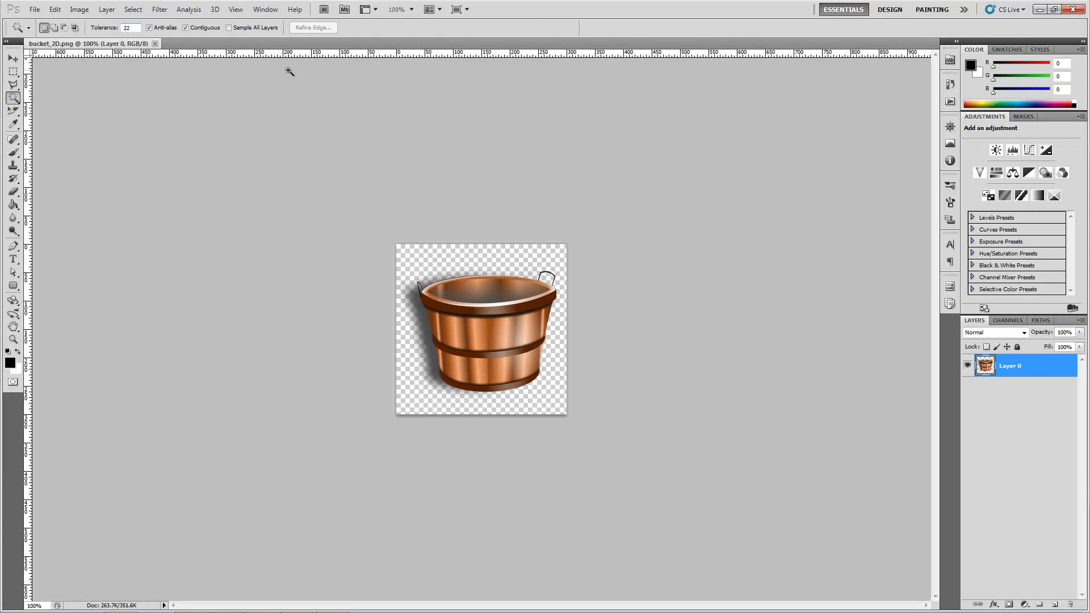
{"action": "left_click", "coordinate": [428, 332]}
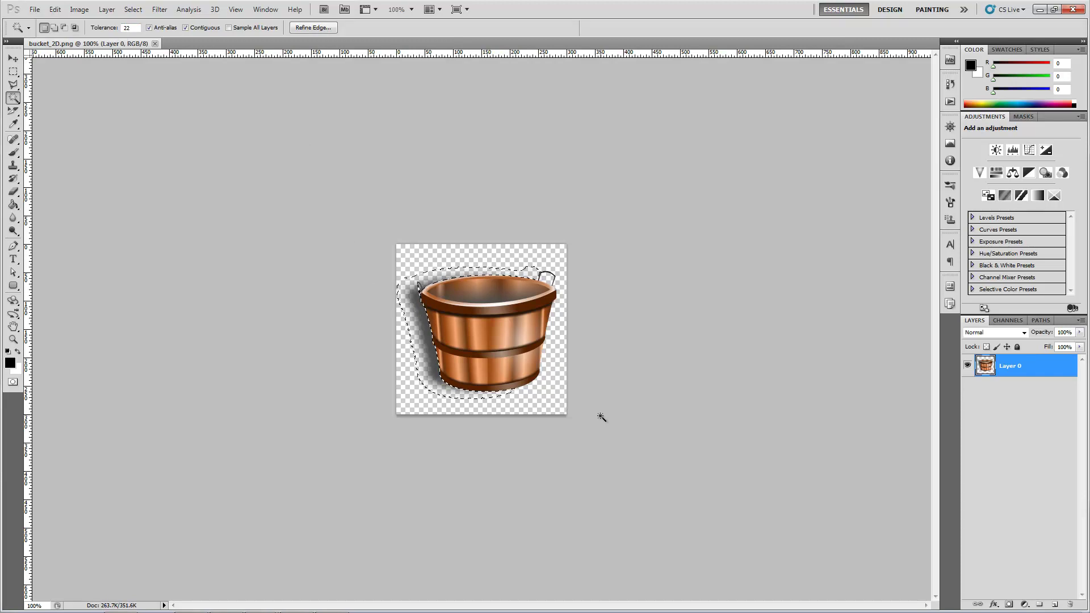
{"action": "key", "text": "Delete"}
{"action": "key", "text": "ctrl+d"}
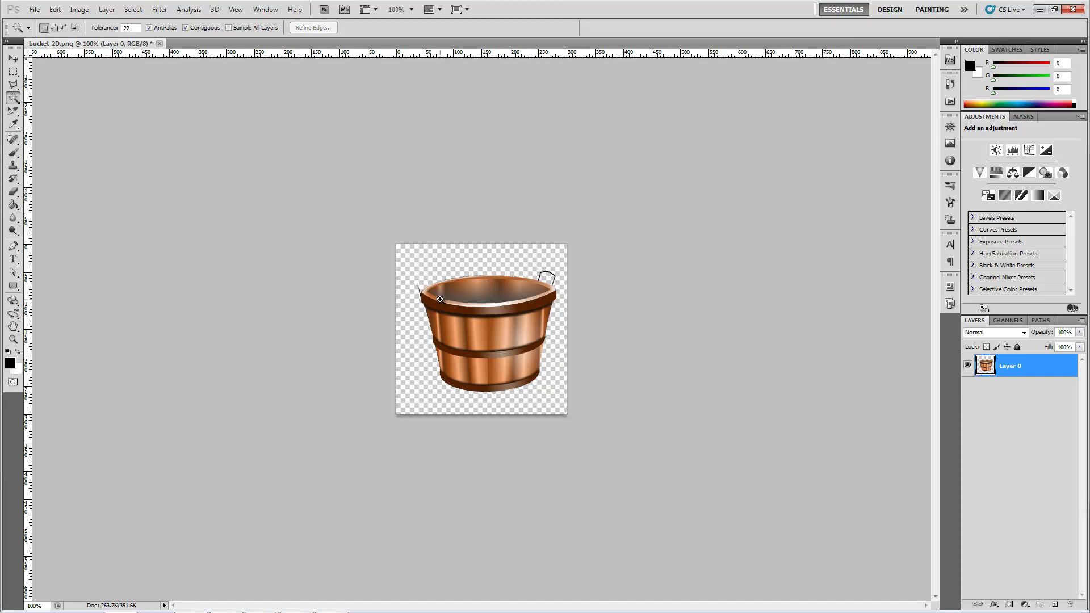
Erase the wire handles on both sides of the bucket's rim with the Eraser
{"action": "key", "text": "ctrl+0"}
{"action": "key", "text": "e"}
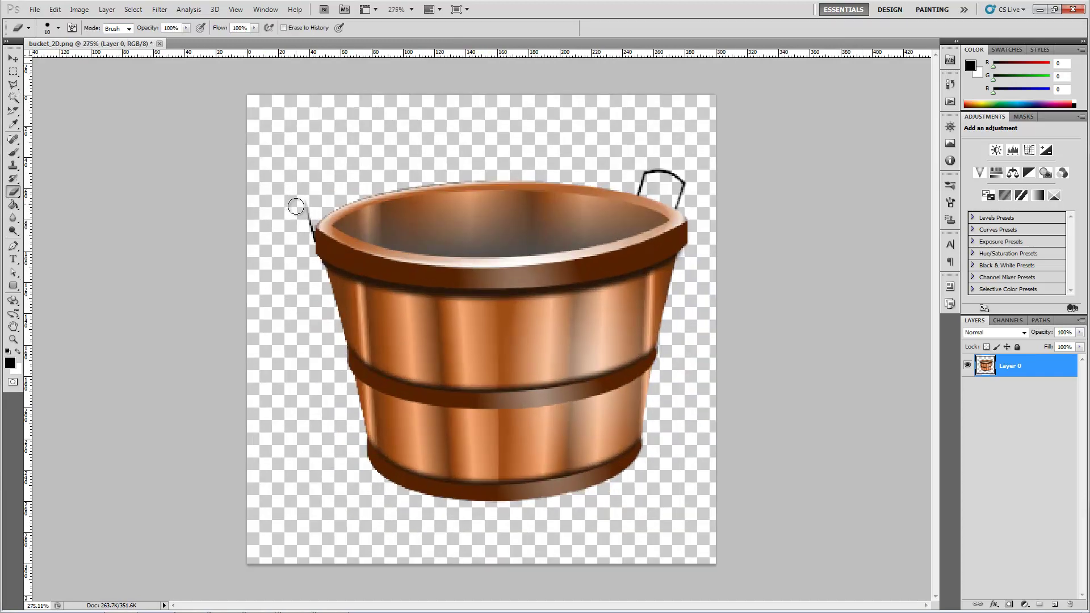
{"action": "mouse_move", "coordinate": [304, 205]}
{"action": "left_mouse_down"}
{"action": "mouse_move", "coordinate": [307, 236]}
{"action": "mouse_move", "coordinate": [300, 213]}
{"action": "left_mouse_up"}
{"action": "mouse_move", "coordinate": [640, 160]}
{"action": "left_mouse_down"}
{"action": "mouse_move", "coordinate": [642, 185]}
{"action": "mouse_move", "coordinate": [669, 178]}
{"action": "mouse_move", "coordinate": [679, 199]}
{"action": "left_mouse_up"}
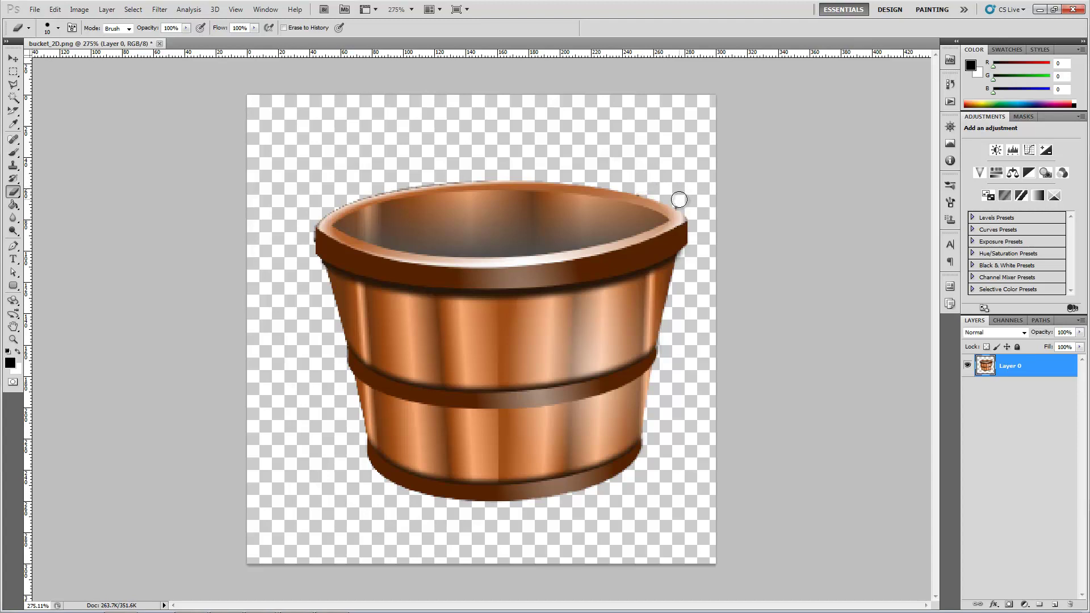
Add a new layer beneath the bucket layer and fill it with black to check the cutout's edges
{"action": "left_click", "coordinate": [1054, 605]}
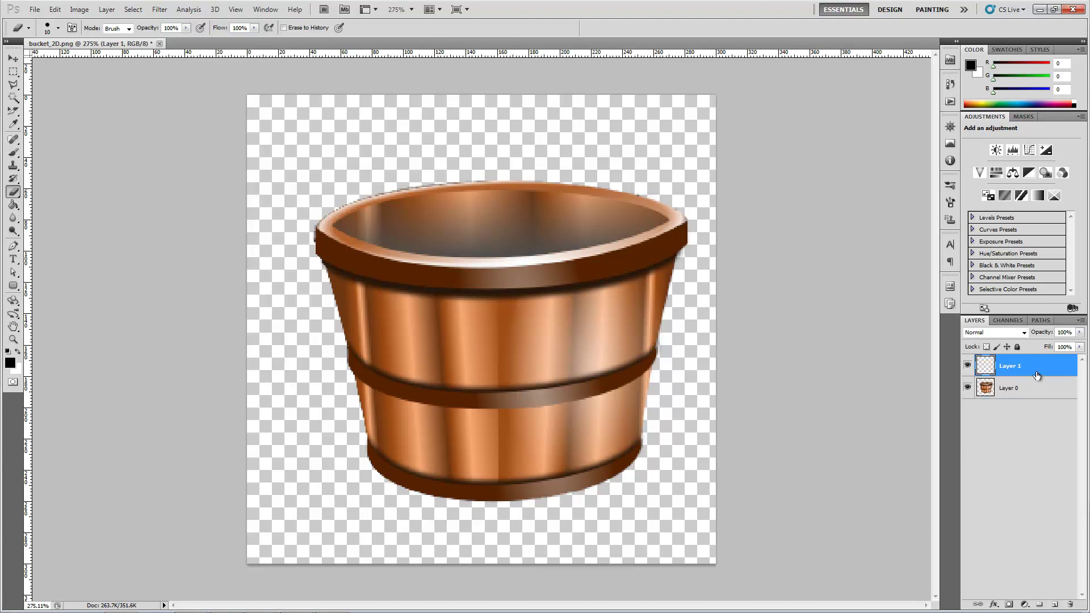
{"action": "left_click_drag", "start_coordinate": [1038, 375], "coordinate": [1034, 400]}
{"action": "key", "text": "g"}
{"action": "left_click", "coordinate": [298, 188]}
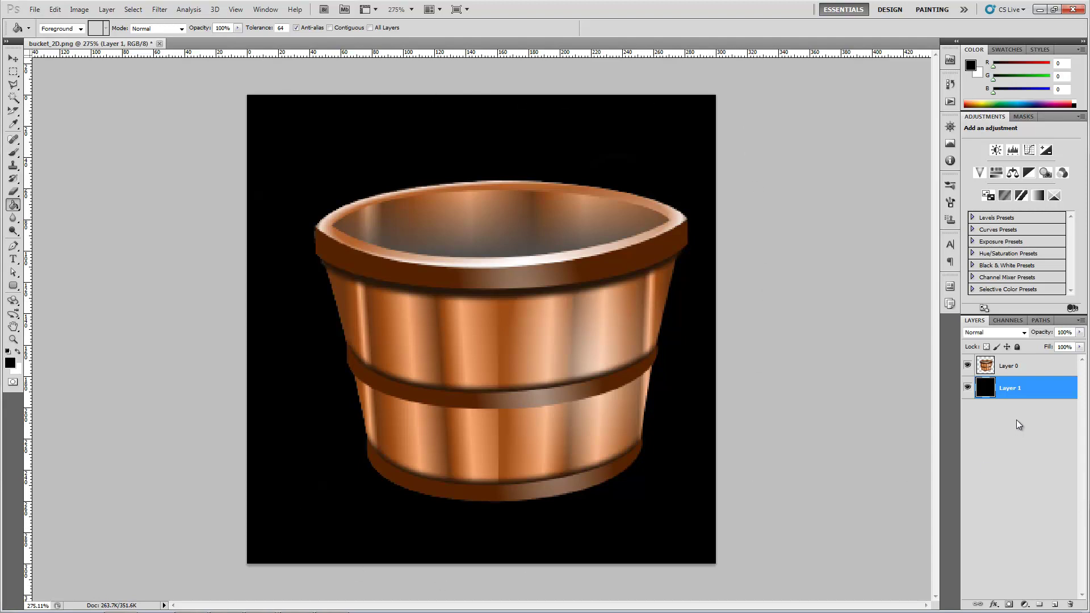
Delete the black layer beneath the bucket
{"action": "left_click", "coordinate": [1054, 511]}
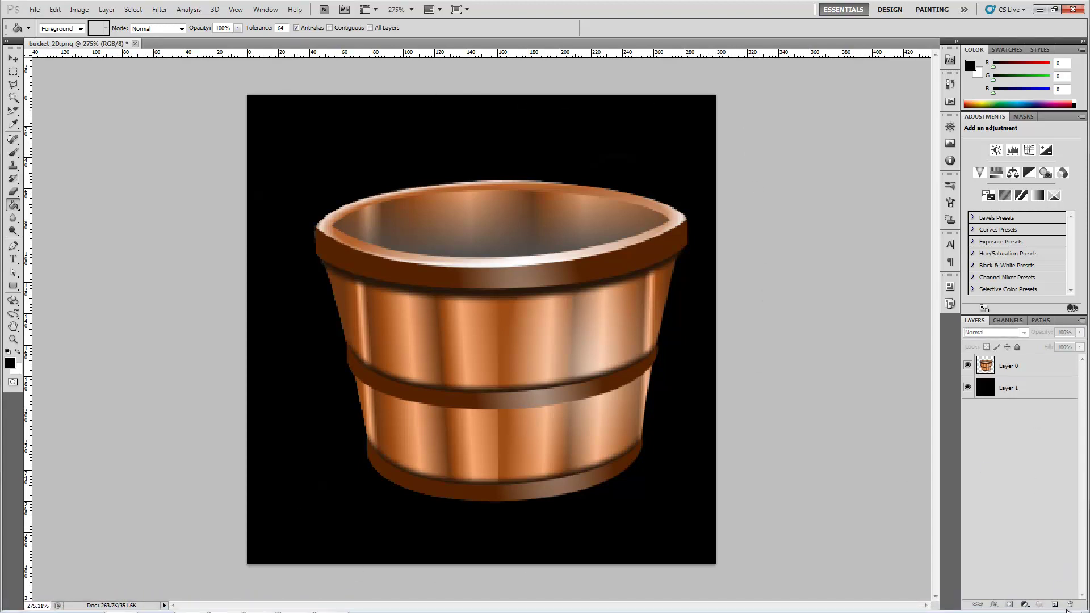
{"action": "left_click", "coordinate": [1047, 389]}
{"action": "key", "text": "Delete"}
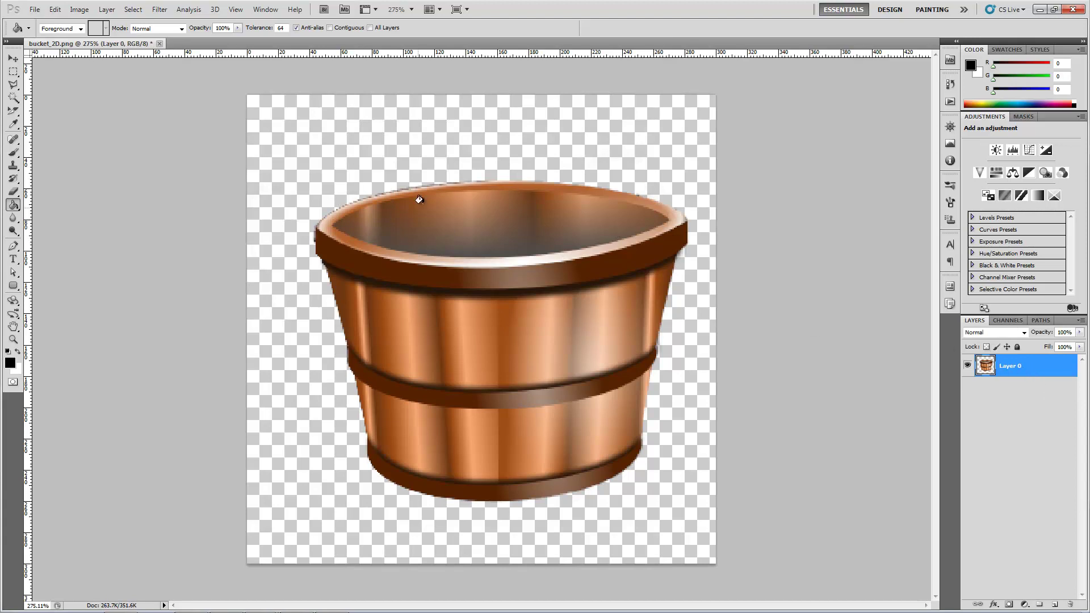
Save the cleaned-up bucket_2D.png and switch back to Unity
{"action": "scroll", "coordinate": [797, 378], "scroll_direction": "up", "scroll_amount": 2, "text": "alt"}
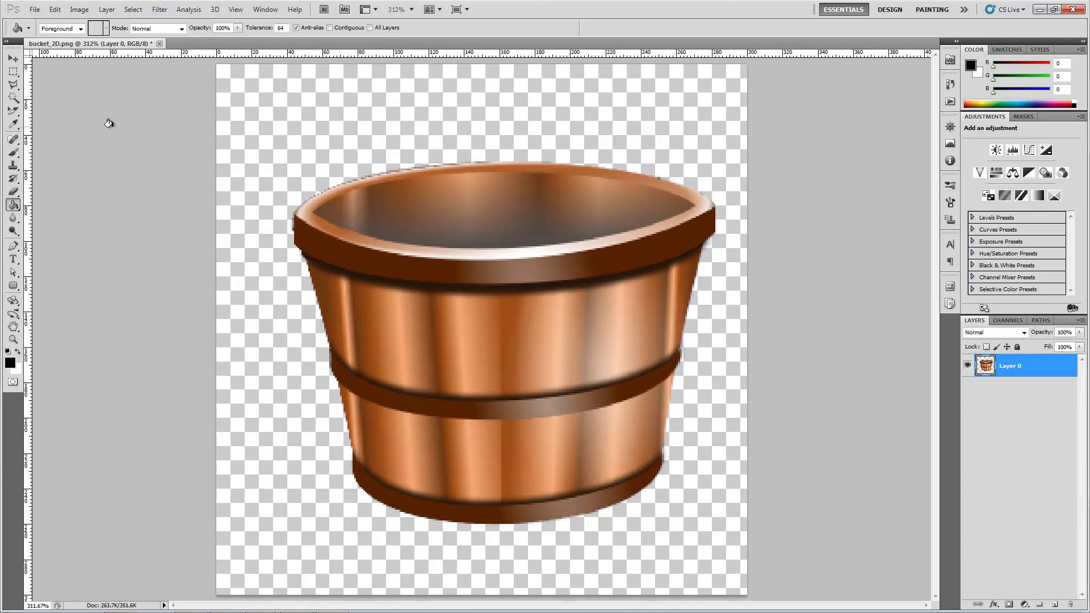
{"action": "key", "text": "ctrl+s"}
{"action": "key", "text": "alt+Tab"}
{"action": "key", "text": "alt+Tab"}
{"action": "key", "text": "alt+Tab"}
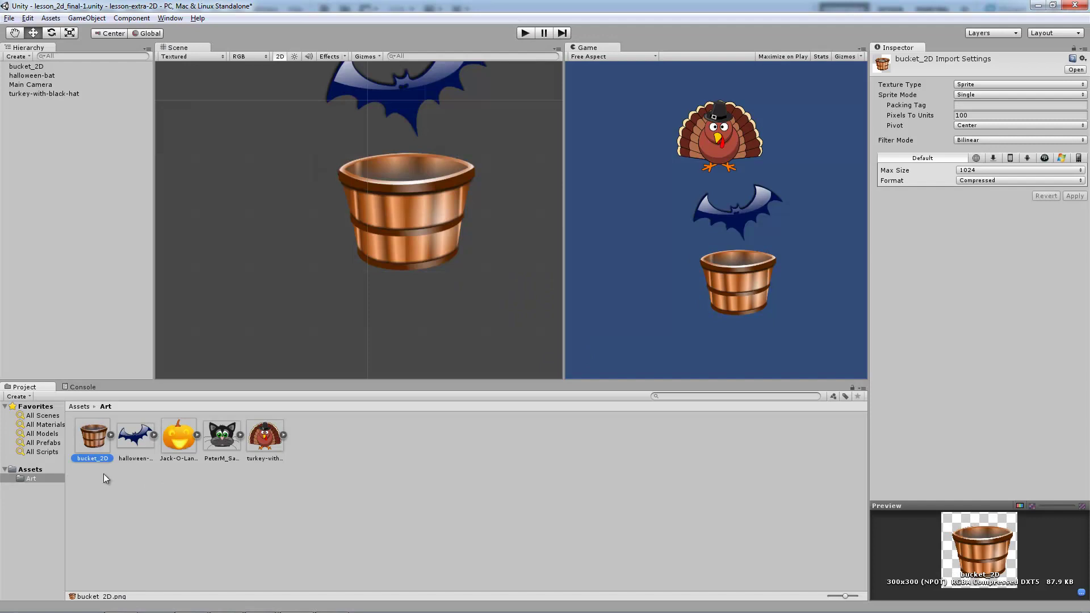
Add a Physics 2D Polygon Collider 2D component to the cleaned-up bucket in the scene
{"action": "left_click", "coordinate": [398, 237]}
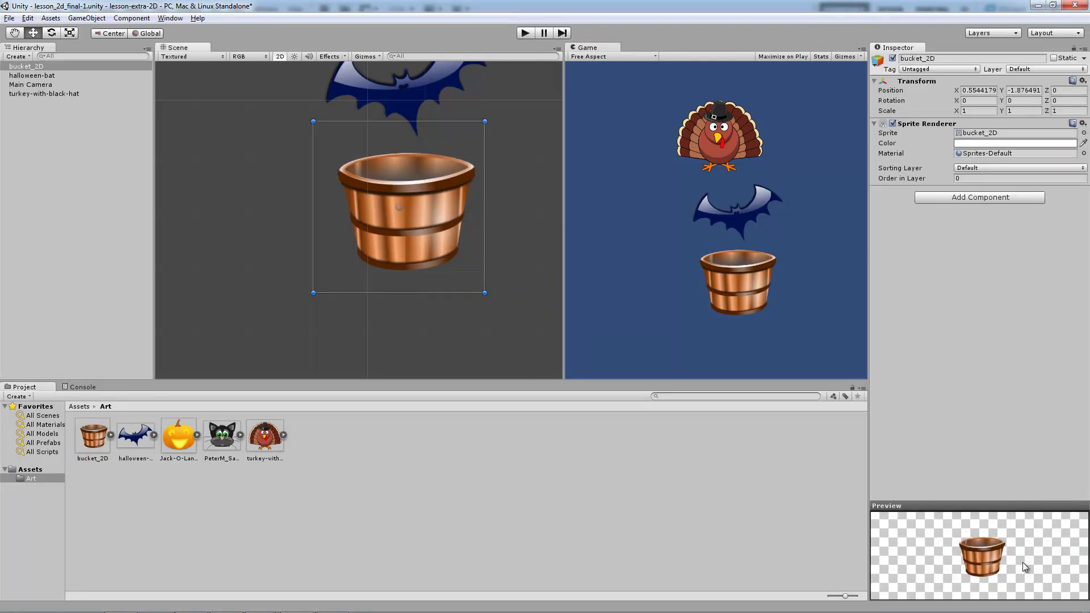
{"action": "left_click", "coordinate": [1015, 199]}
{"action": "left_click", "coordinate": [976, 281]}
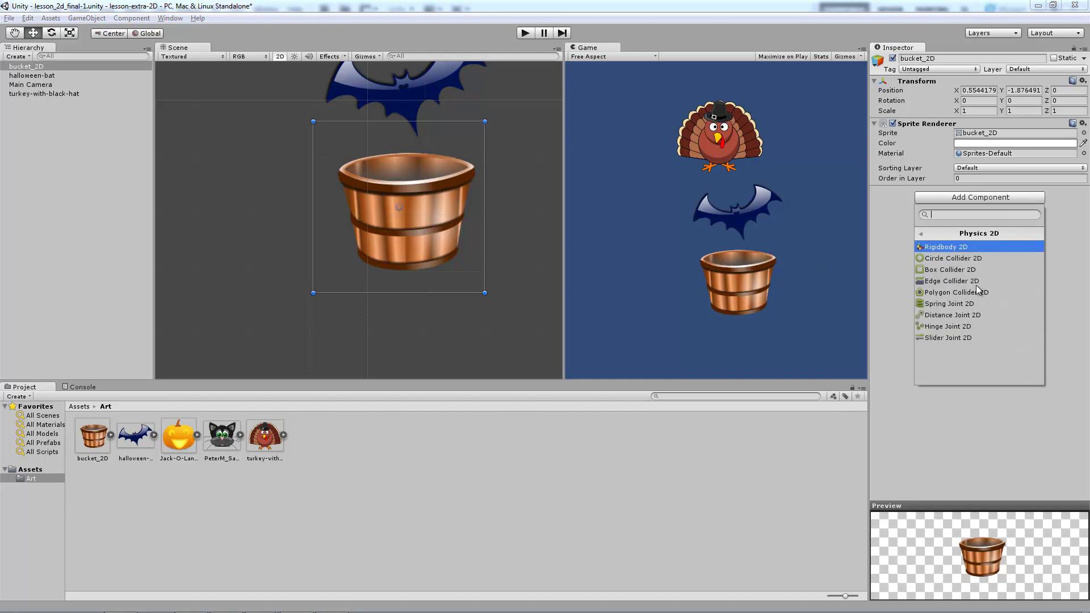
{"action": "left_click", "coordinate": [965, 292]}
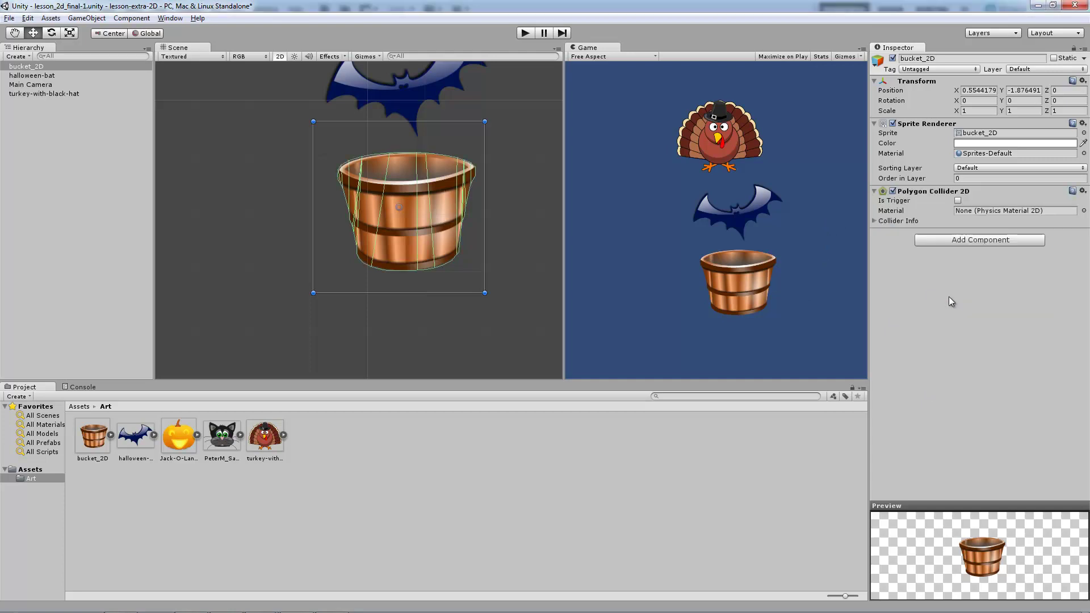
Inspect the bucket's polygon collider outline, then run the scene to test the falling turkey and bat and stop playback
{"action": "scroll", "coordinate": [461, 211], "scroll_direction": "up", "scroll_amount": 5}
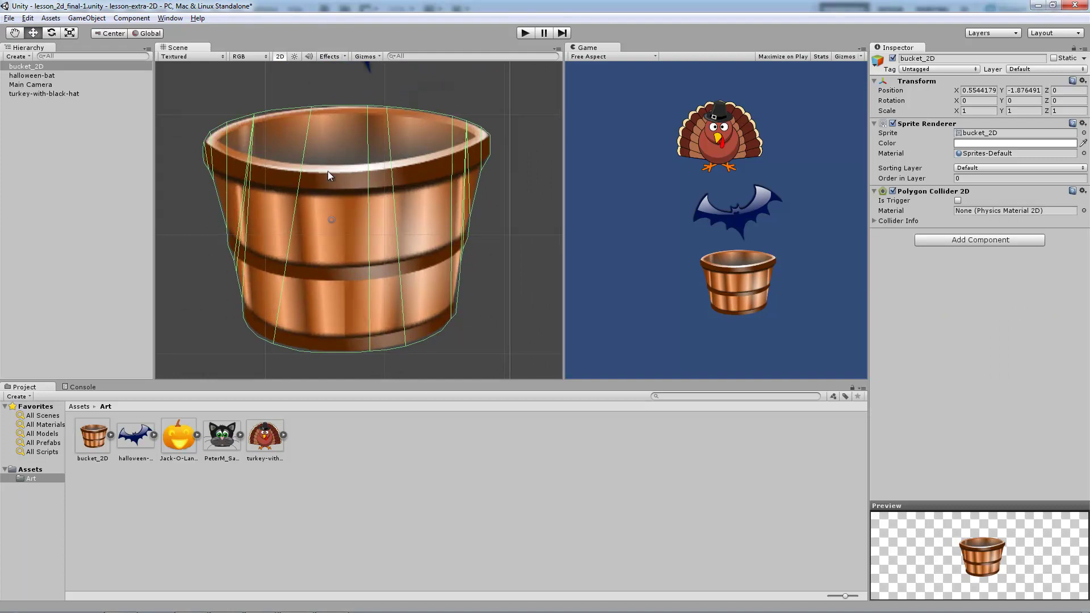
{"action": "scroll", "coordinate": [414, 246], "scroll_direction": "down", "scroll_amount": 6}
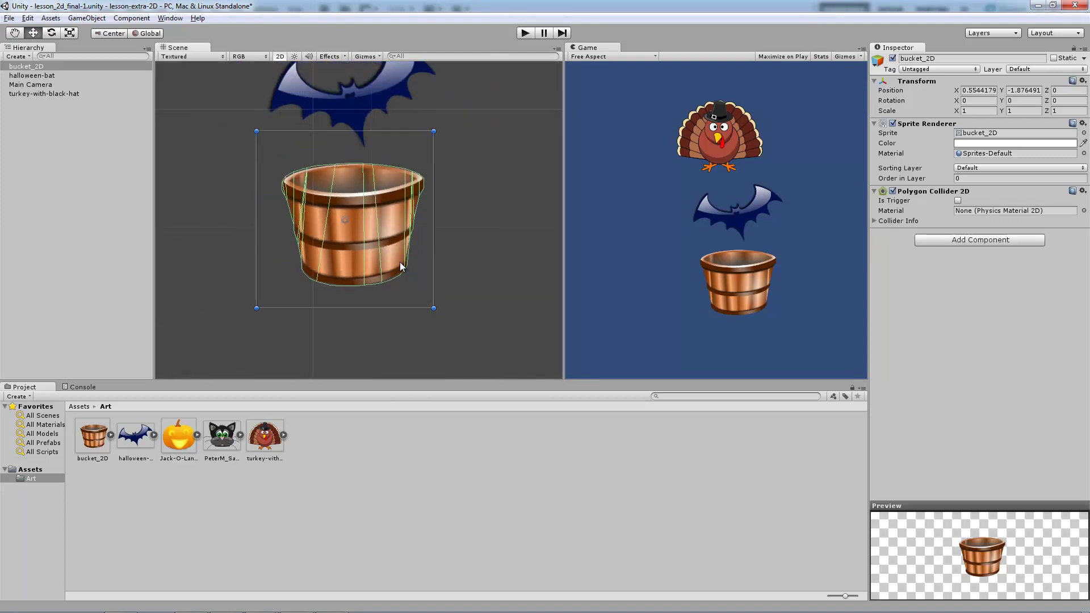
{"action": "scroll", "coordinate": [407, 264], "scroll_direction": "down", "scroll_amount": 2}
{"action": "middle_click_drag", "start_coordinate": [397, 256], "coordinate": [391, 301]}
{"action": "left_click", "coordinate": [526, 32]}
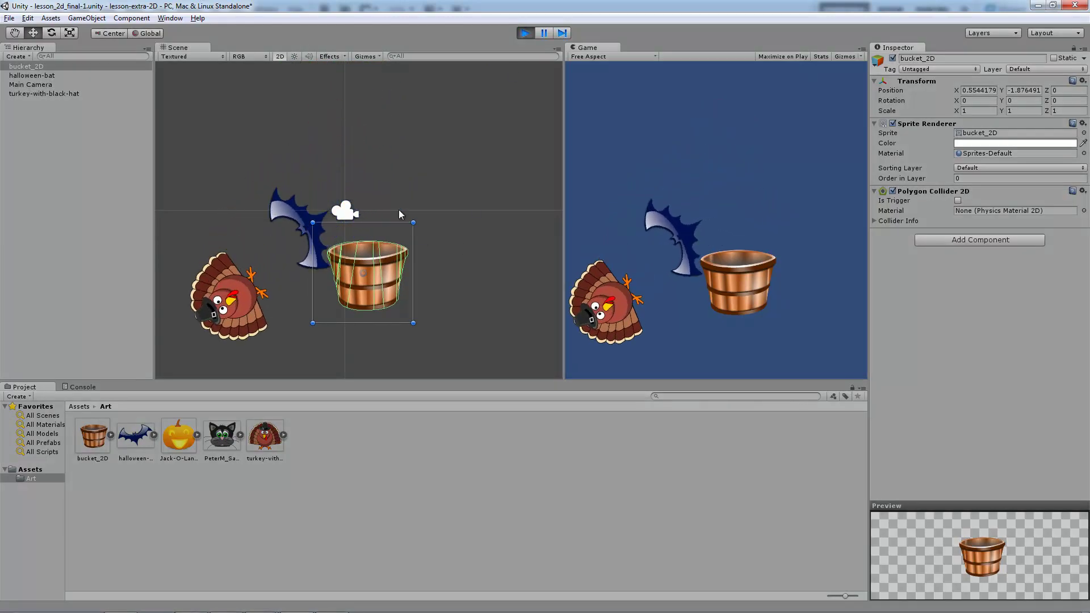
{"action": "left_click", "coordinate": [525, 33]}
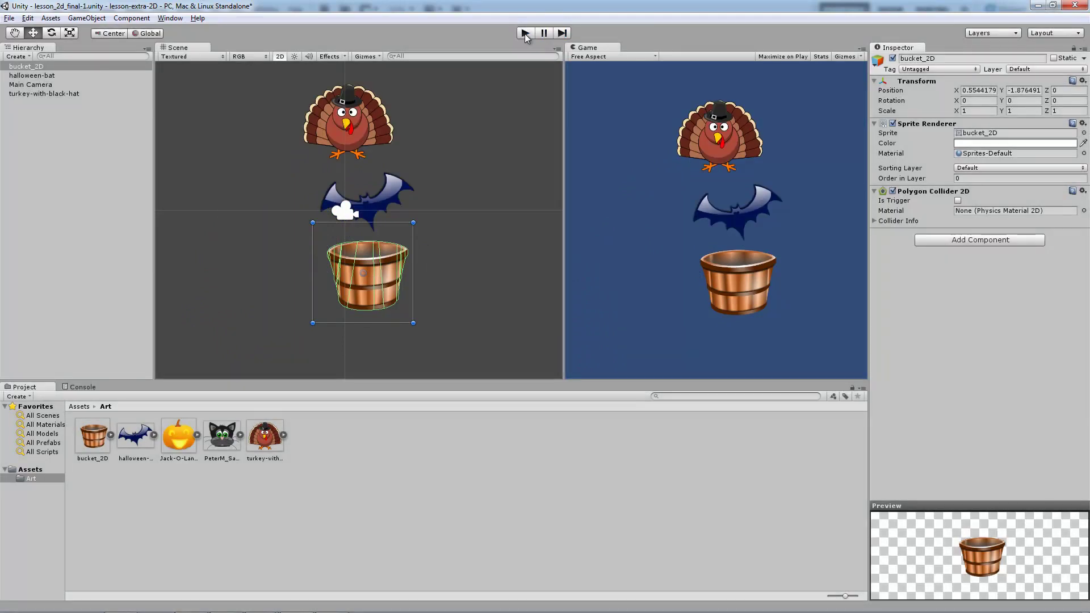
Remove the bucket's Polygon Collider 2D component and move the bucket down to about Y -3.05
{"action": "left_click", "coordinate": [1082, 191]}
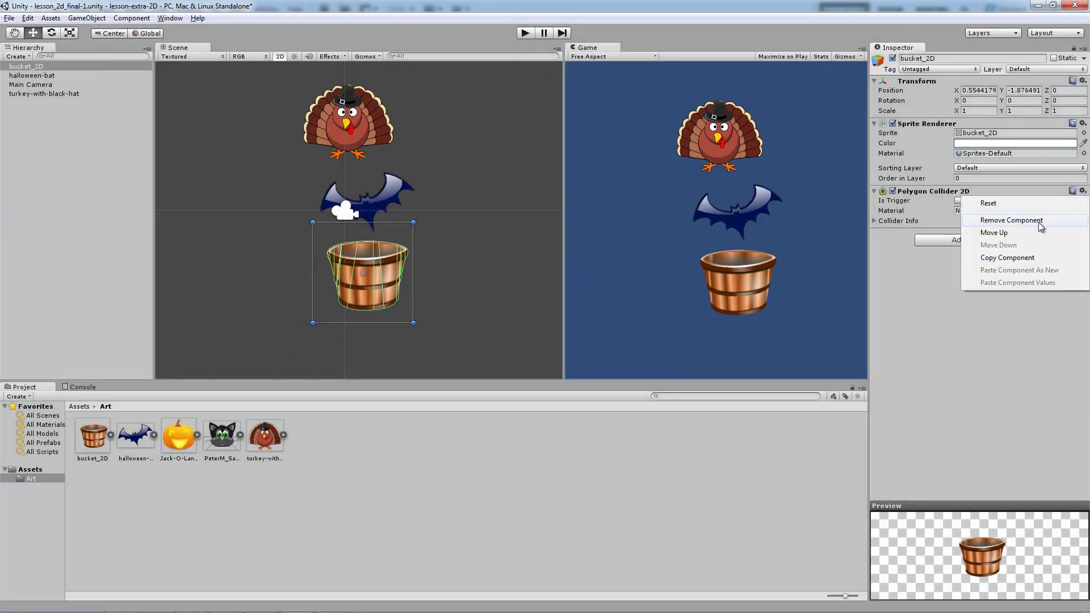
{"action": "left_click", "coordinate": [1011, 220]}
{"action": "left_click", "coordinate": [466, 244]}
{"action": "left_click", "coordinate": [379, 288]}
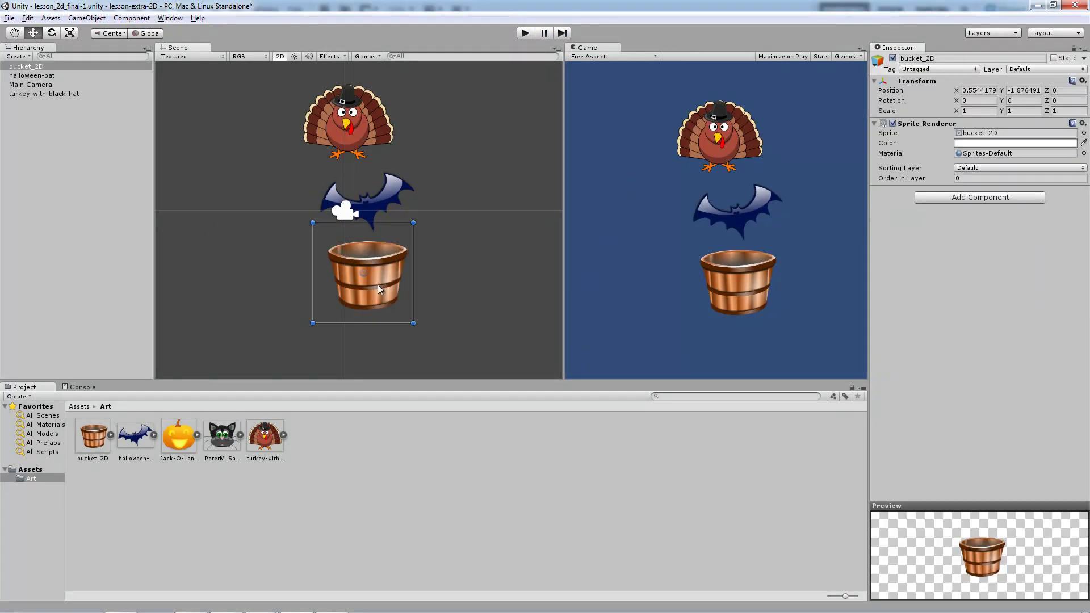
{"action": "left_click", "coordinate": [284, 317]}
{"action": "left_click", "coordinate": [388, 286]}
{"action": "scroll", "coordinate": [383, 294], "scroll_direction": "up", "scroll_amount": 2}
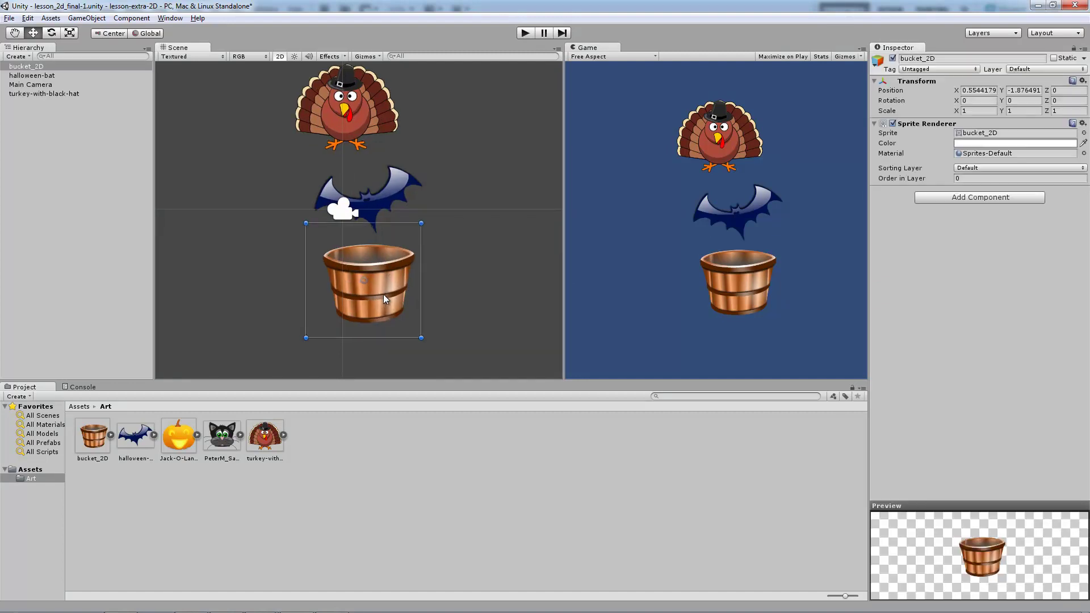
{"action": "scroll", "coordinate": [363, 277], "scroll_direction": "down", "scroll_amount": 2}
{"action": "scroll", "coordinate": [374, 286], "scroll_direction": "down", "scroll_amount": 1}
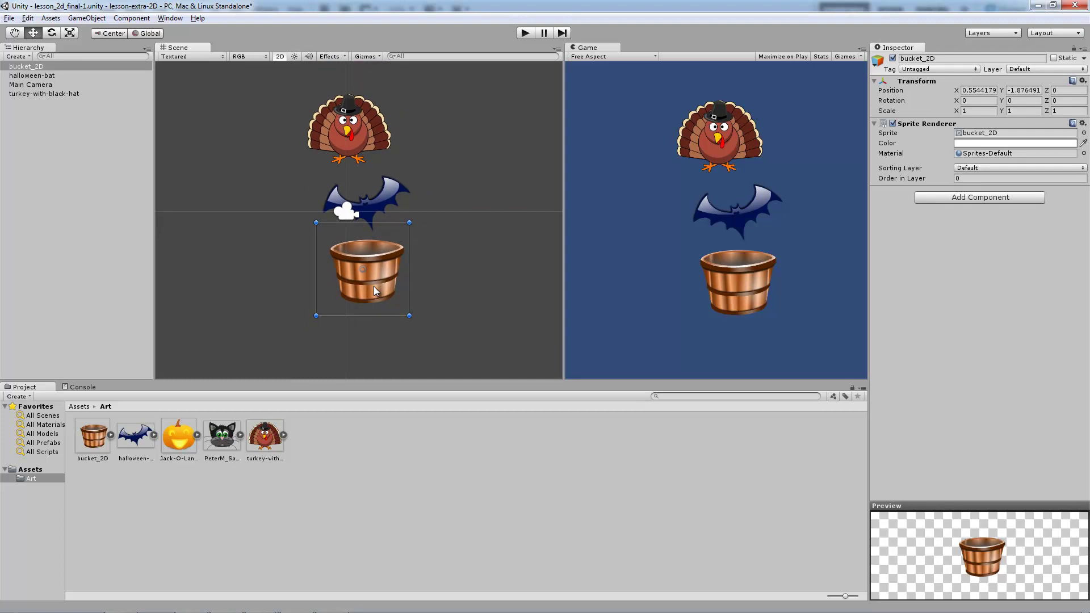
{"action": "left_click_drag", "start_coordinate": [373, 286], "coordinate": [374, 322]}
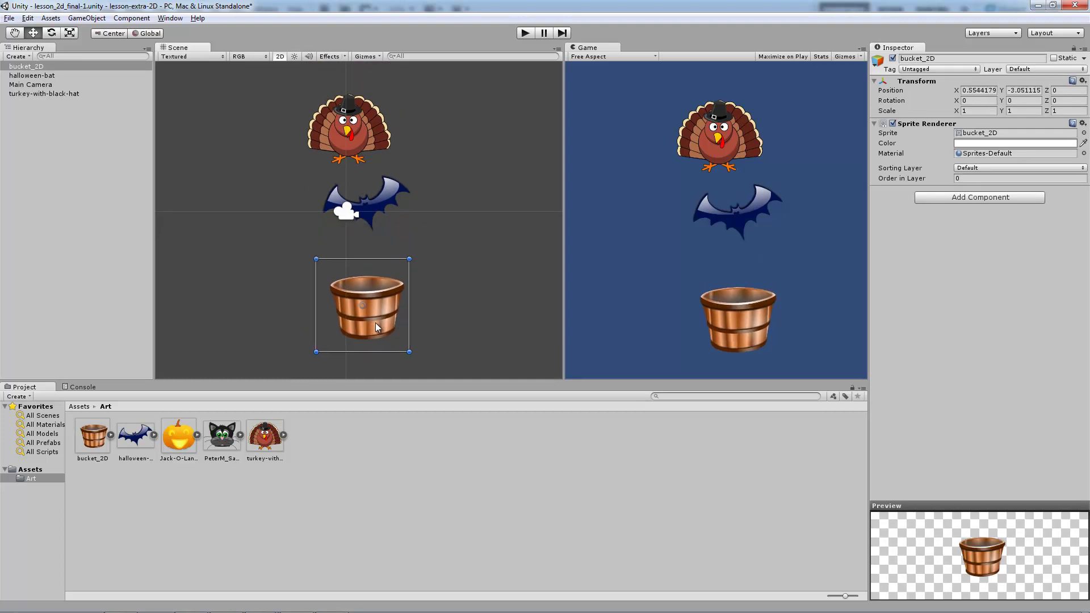
Delete the bucket from the scene, switch the Scene view out of 2D mode and add bucket_2D again from the Art folder
{"action": "key", "text": "Delete"}
{"action": "key", "text": "2"}
{"action": "left_click", "coordinate": [93, 448]}
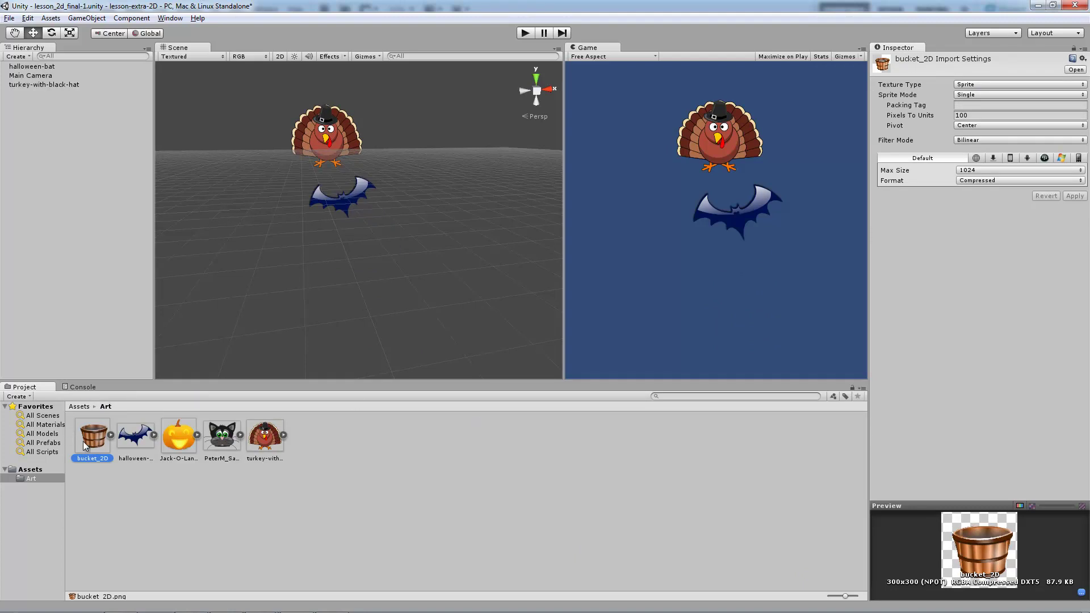
{"action": "left_click_drag", "start_coordinate": [88, 445], "coordinate": [33, 170]}
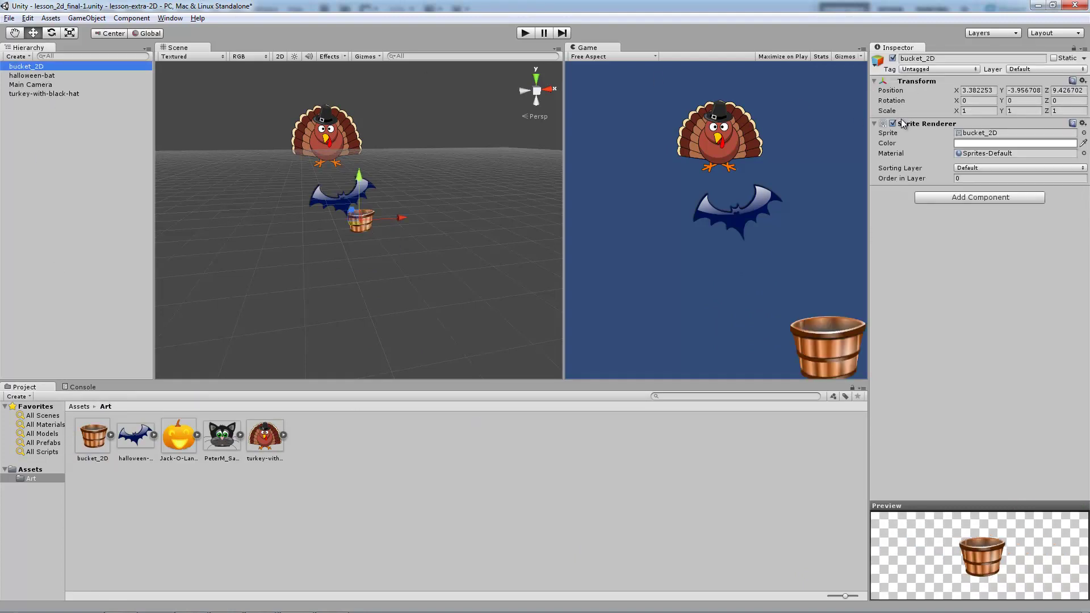
Set the bucket's position to 0, 0, 0 and move it down below the bat to about Y -2.87
{"action": "left_click", "coordinate": [981, 92]}
{"action": "type", "text": "0"}
{"action": "key", "text": "Tab"}
{"action": "type", "text": "0"}
{"action": "key", "text": "Tab"}
{"action": "type", "text": "0"}
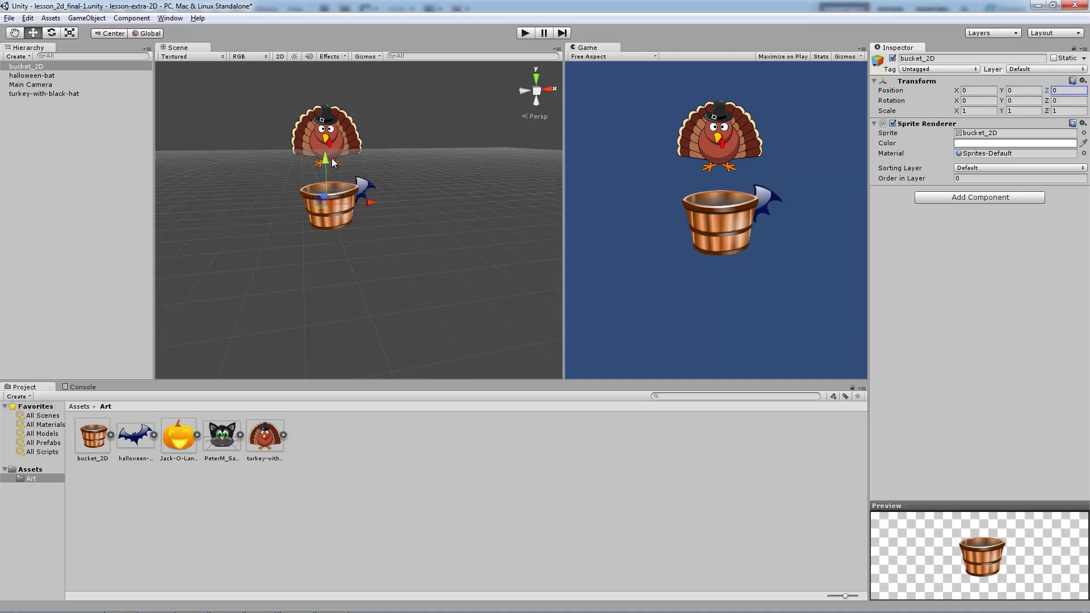
{"action": "left_click_drag", "start_coordinate": [326, 161], "coordinate": [328, 222]}
Scale the bucket up uniformly to roughly twice its size, then return to the Move tool
{"action": "key", "text": "r"}
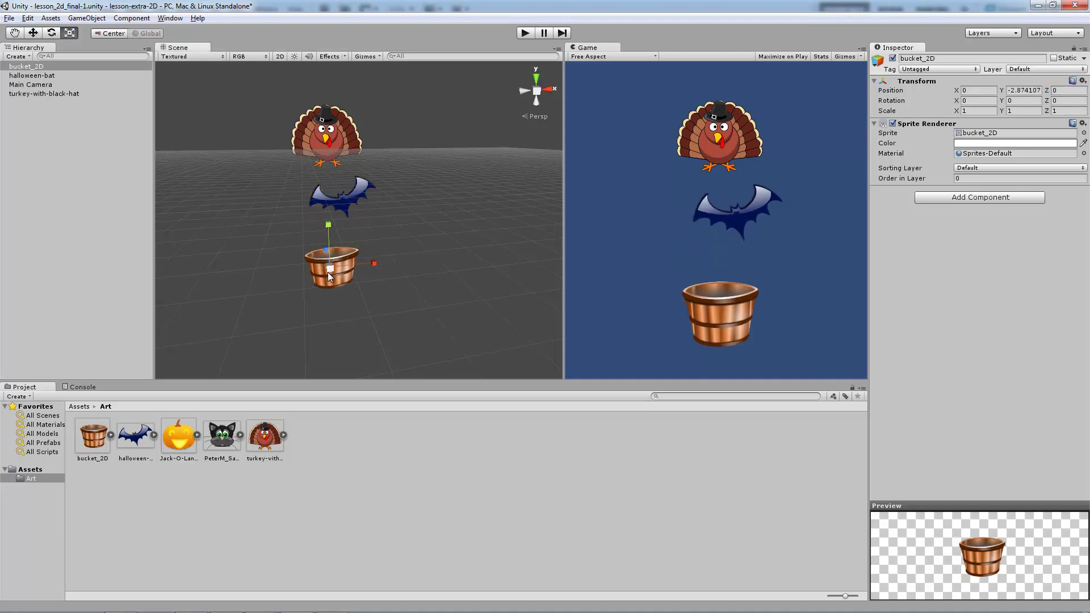
{"action": "left_click_drag", "start_coordinate": [328, 271], "coordinate": [274, 237]}
{"action": "key", "text": "w"}
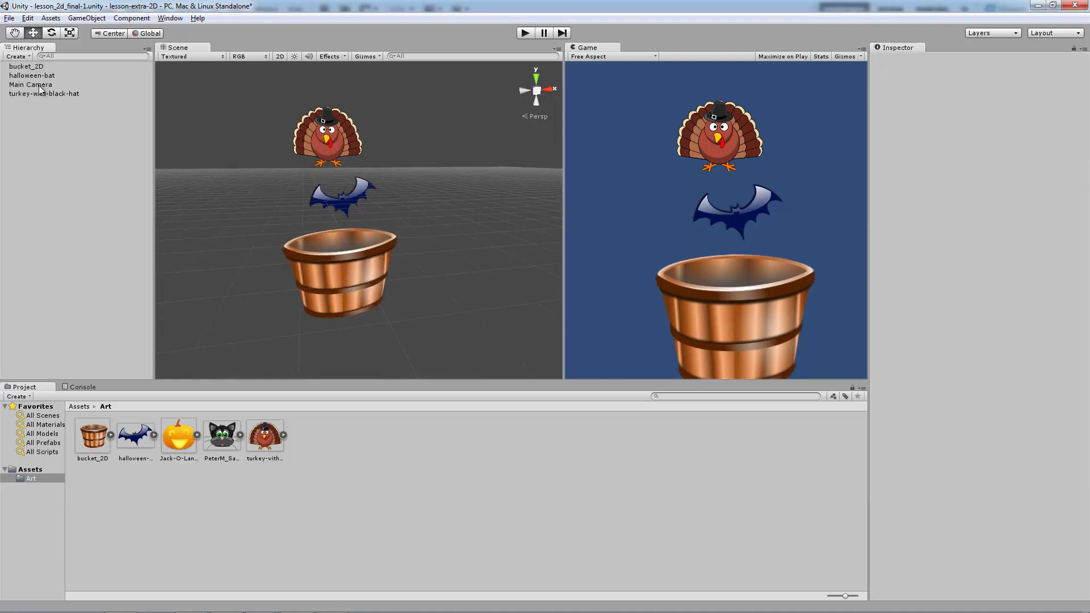
Scale the turkey, bat and bucket down together uniformly, bringing the bucket's scale to about 1.62, then return to the Move tool
{"action": "left_click", "coordinate": [42, 94]}
{"action": "left_click", "coordinate": [36, 73], "text": "ctrl"}
{"action": "left_click", "coordinate": [34, 66], "text": "ctrl"}
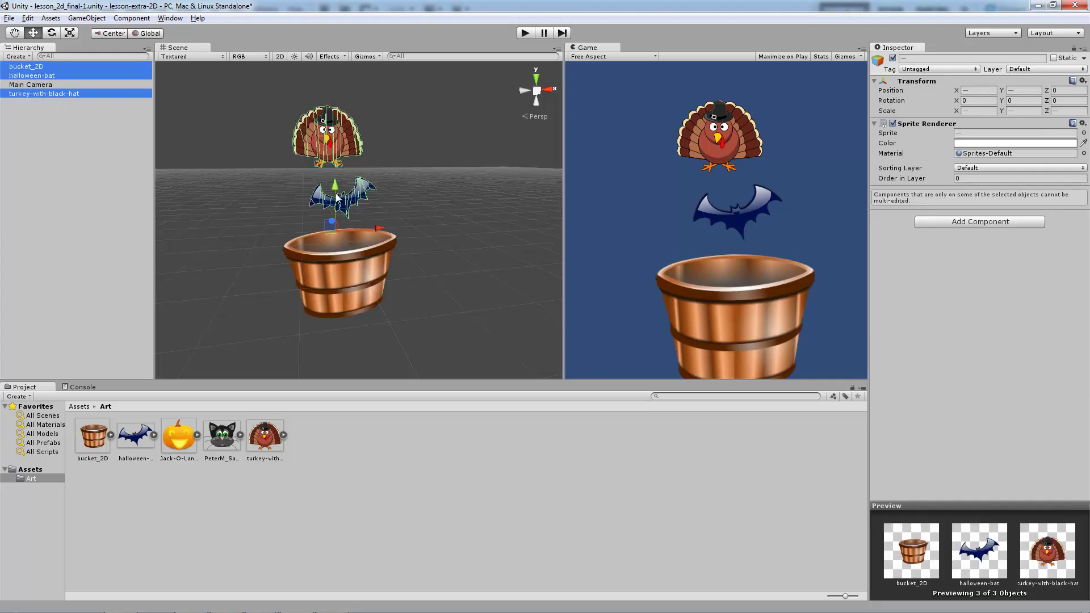
{"action": "key", "text": "r"}
{"action": "left_click_drag", "start_coordinate": [332, 226], "coordinate": [326, 239]}
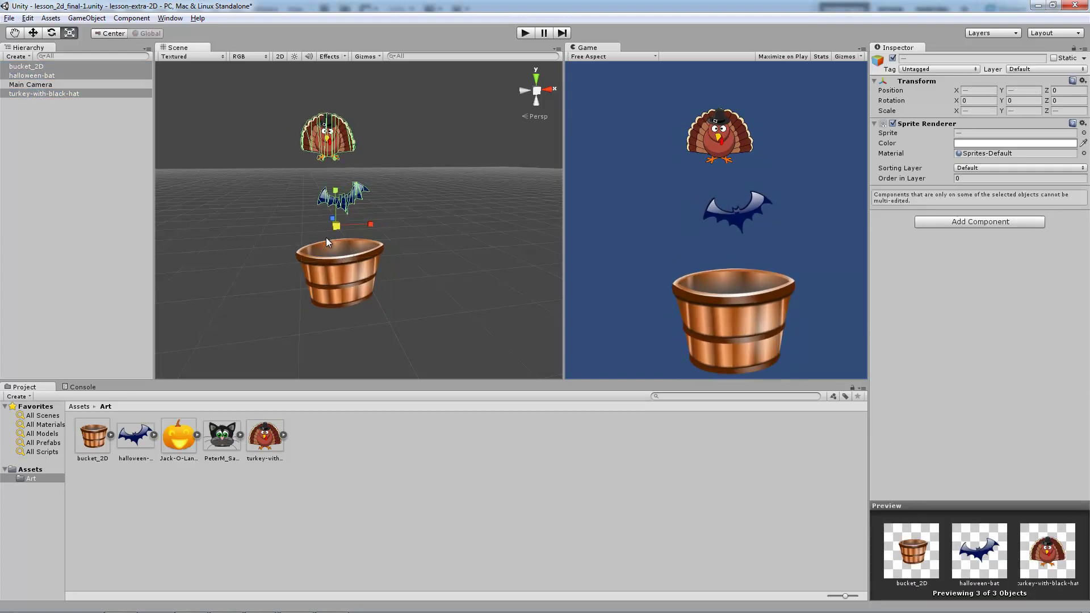
{"action": "key", "text": "w"}
{"action": "left_click", "coordinate": [421, 263]}
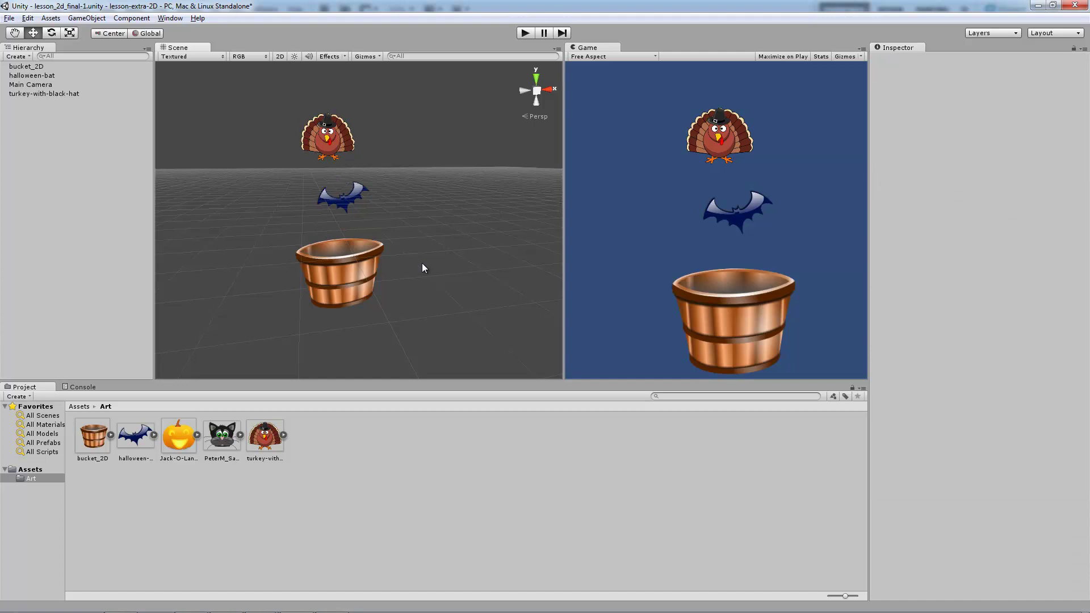
Create an empty game object and add a Box Collider 2D component to it
{"action": "left_click", "coordinate": [363, 272]}
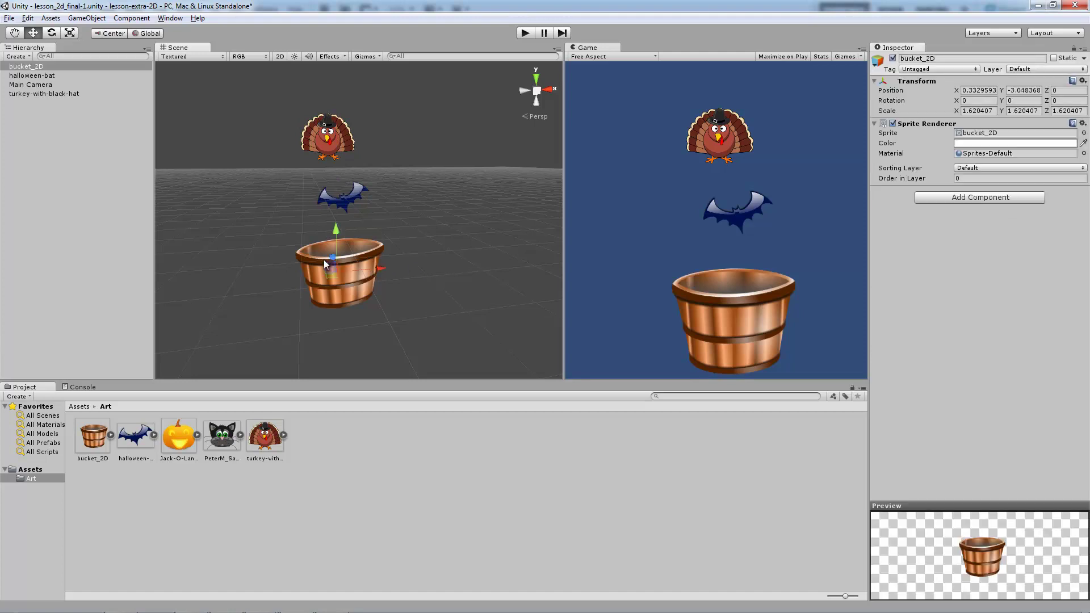
{"action": "left_click", "coordinate": [90, 19]}
{"action": "left_click", "coordinate": [93, 30]}
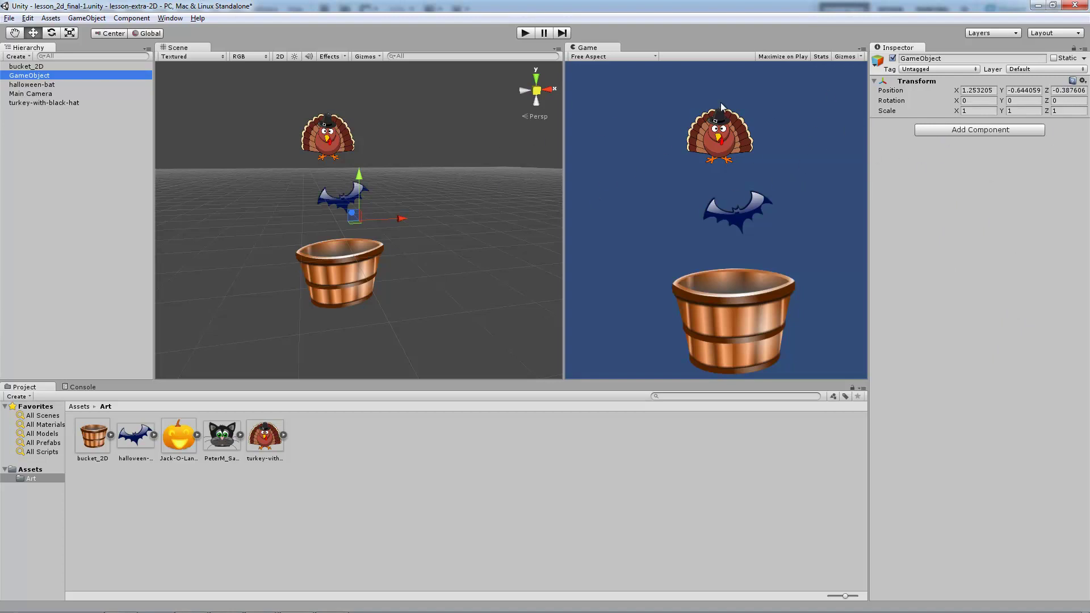
{"action": "left_click", "coordinate": [85, 18]}
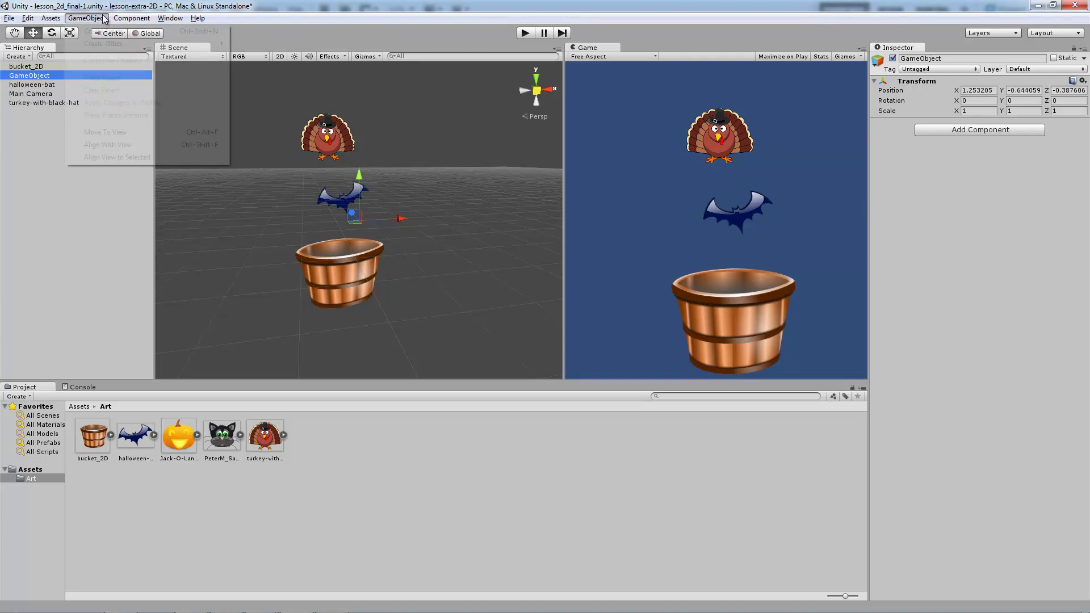
{"action": "mouse_move", "coordinate": [107, 44]}
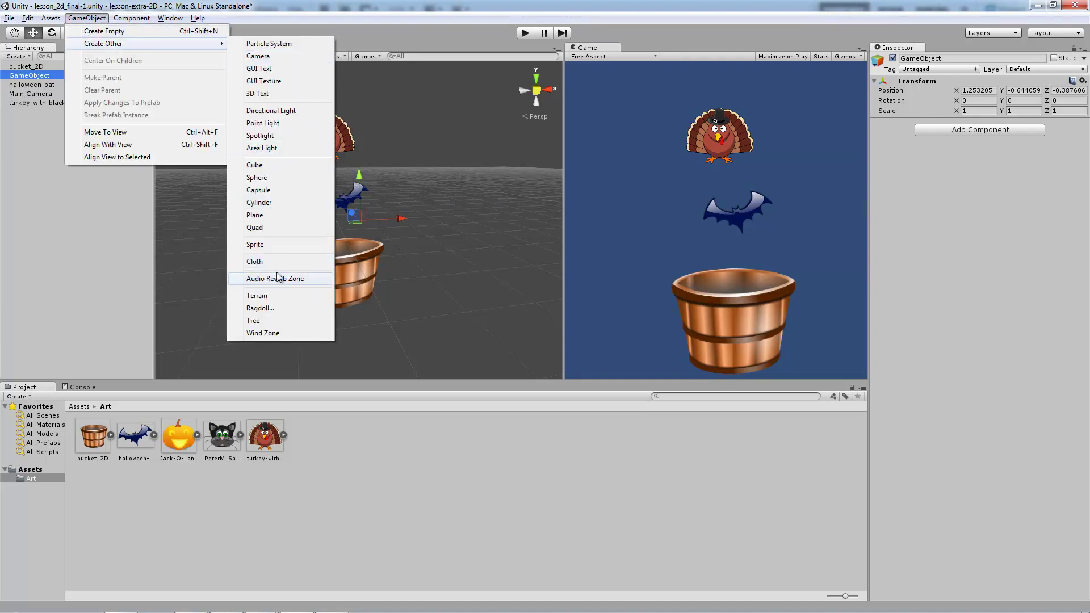
{"action": "key", "text": "Escape"}
{"action": "left_click", "coordinate": [965, 130]}
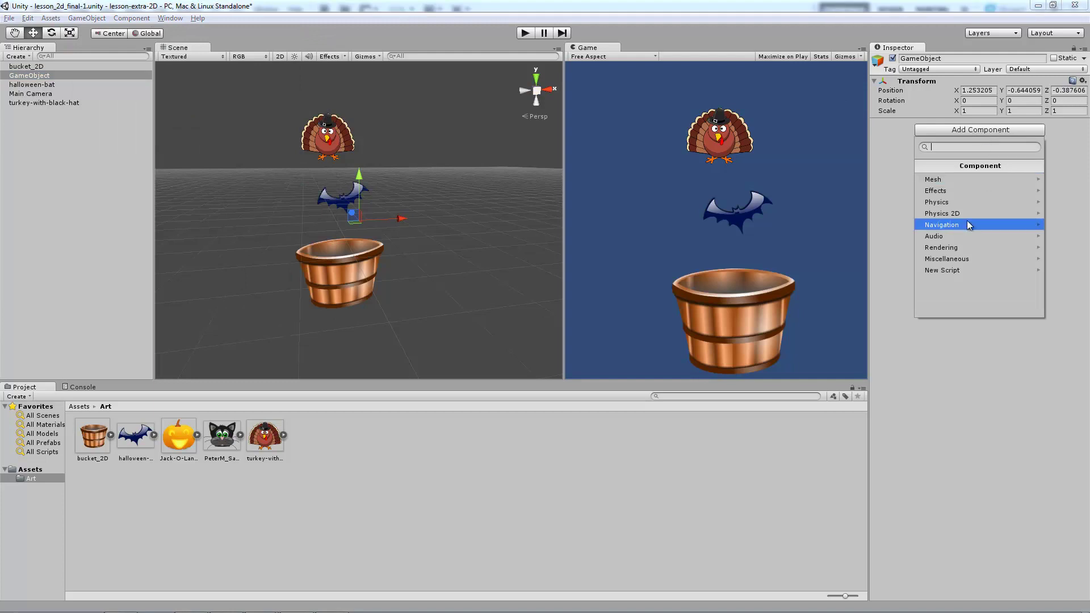
{"action": "left_click", "coordinate": [967, 213]}
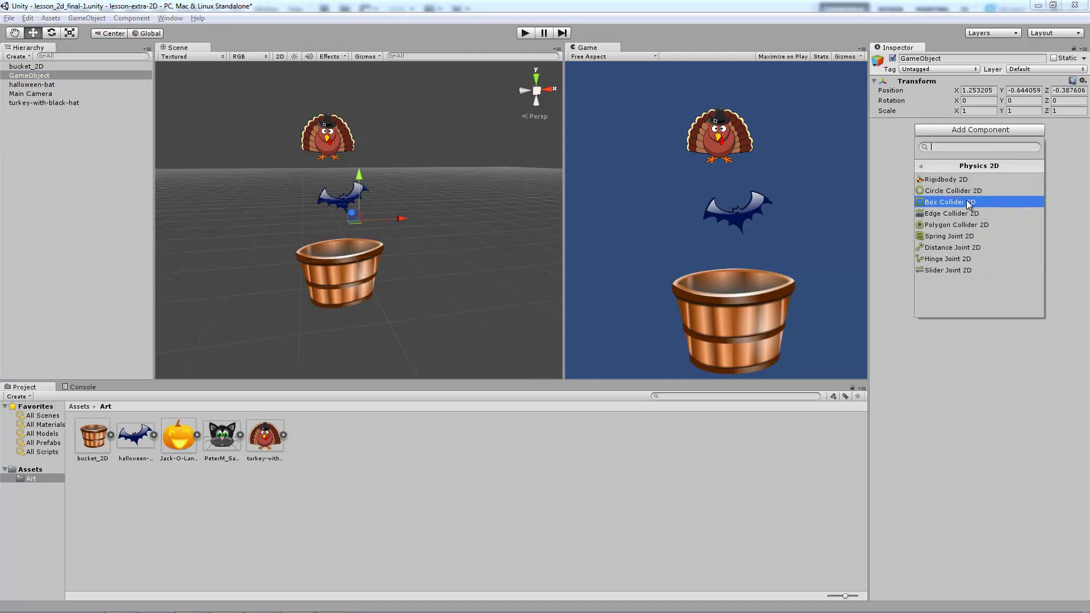
{"action": "left_click", "coordinate": [968, 202]}
Scale the box collider object into a tall, narrow shape, about 0.46 in X and 2.64 in Y
{"action": "key", "text": "e"}
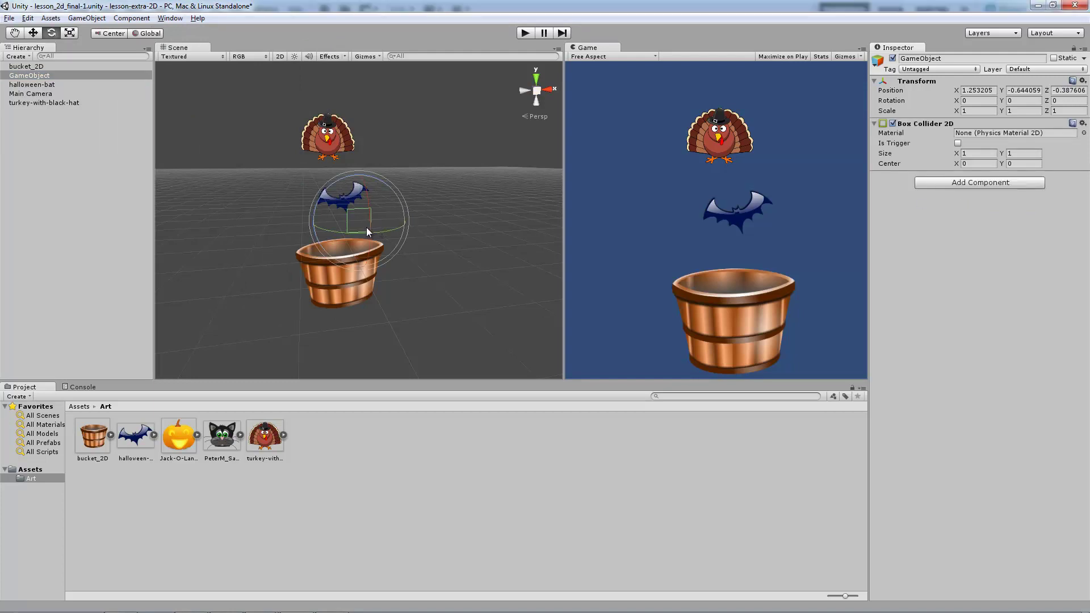
{"action": "key", "text": "r"}
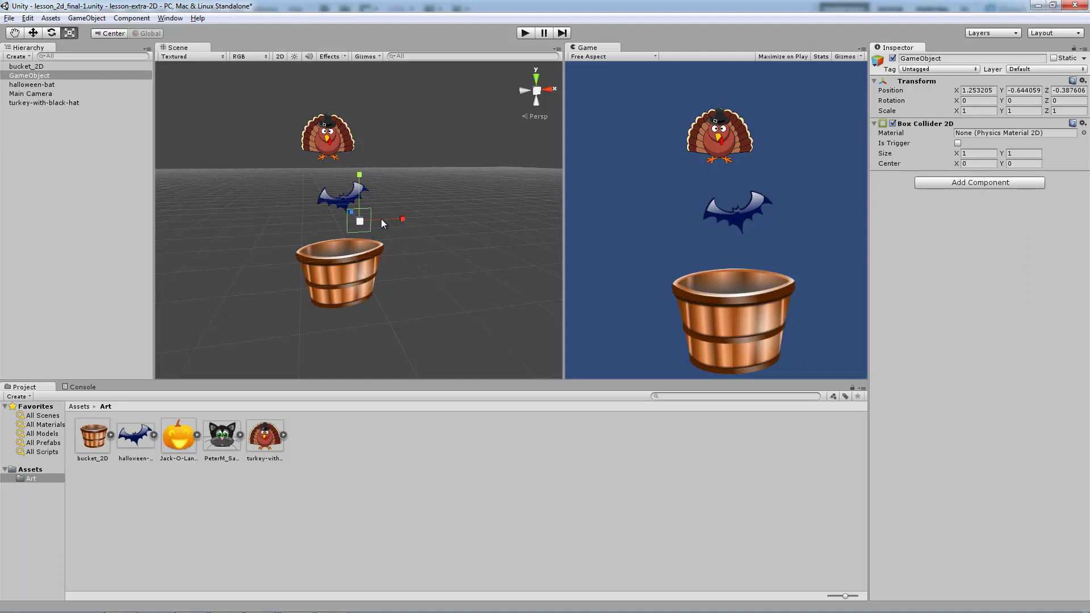
{"action": "left_click_drag", "start_coordinate": [402, 219], "coordinate": [358, 234]}
{"action": "left_click_drag", "start_coordinate": [356, 181], "coordinate": [362, 110]}
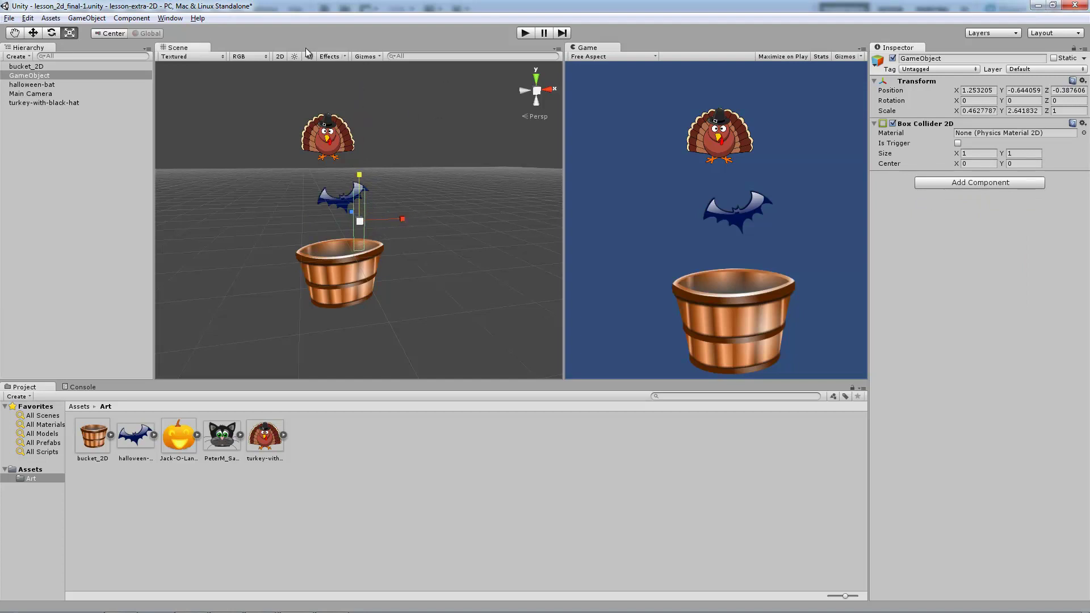
In 2D mode, fit the collider to the bucket's right side at about X 2.13, Y -3.19, with Z rotation about -10.57 and X scale about 0.25
{"action": "left_click", "coordinate": [280, 57]}
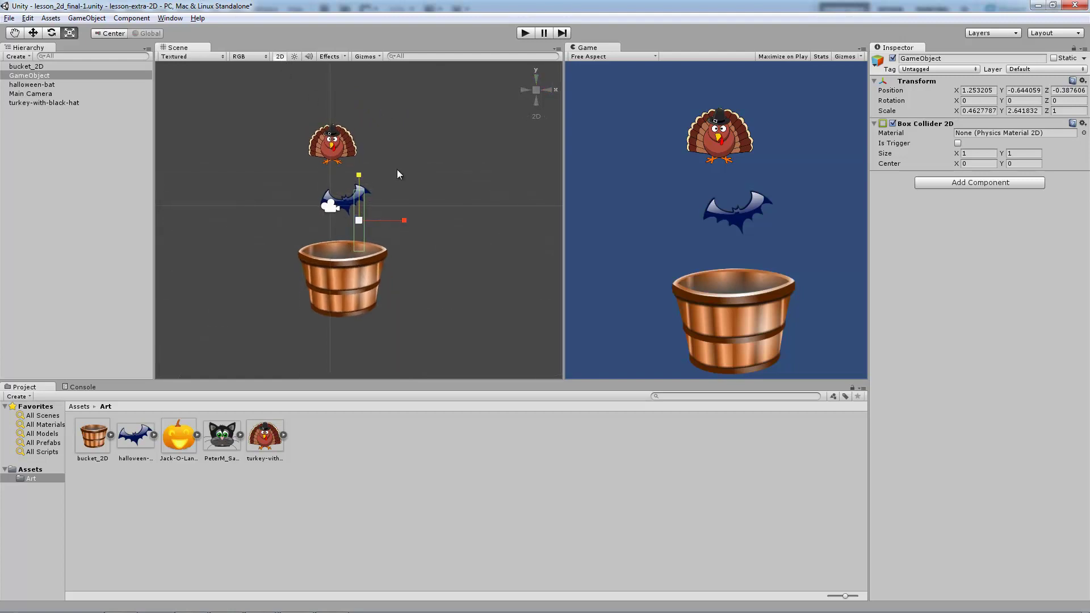
{"action": "middle_click_drag", "start_coordinate": [386, 173], "coordinate": [387, 137]}
{"action": "scroll", "coordinate": [392, 155], "scroll_direction": "up", "scroll_amount": 2}
{"action": "key", "text": "w"}
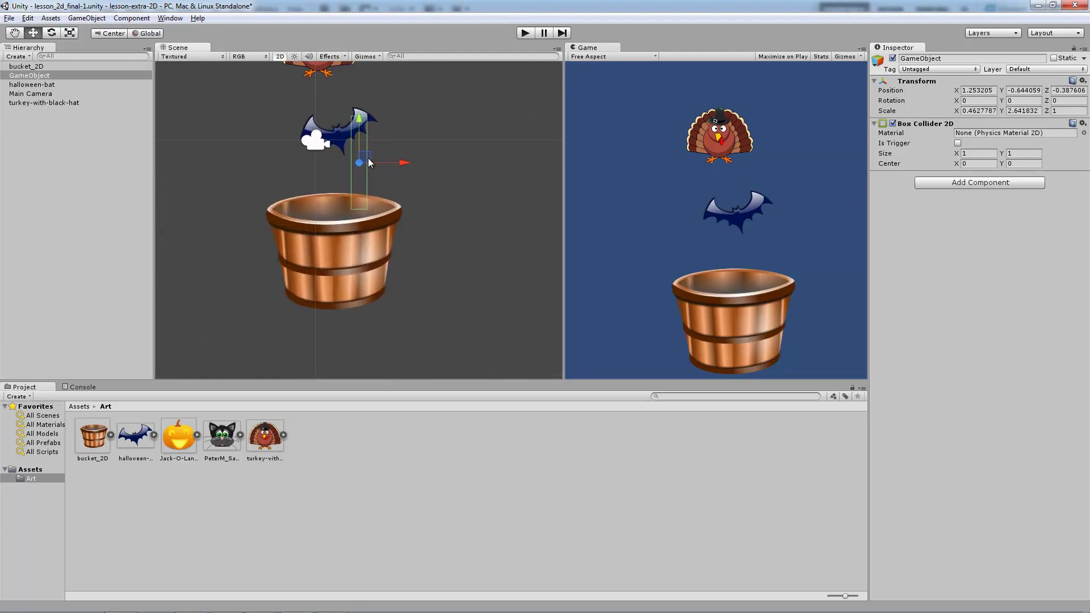
{"action": "left_click_drag", "start_coordinate": [368, 165], "coordinate": [416, 257]}
{"action": "key", "text": "e"}
{"action": "key", "text": "w"}
{"action": "key", "text": "r"}
{"action": "key", "text": "e"}
{"action": "key", "text": "w"}
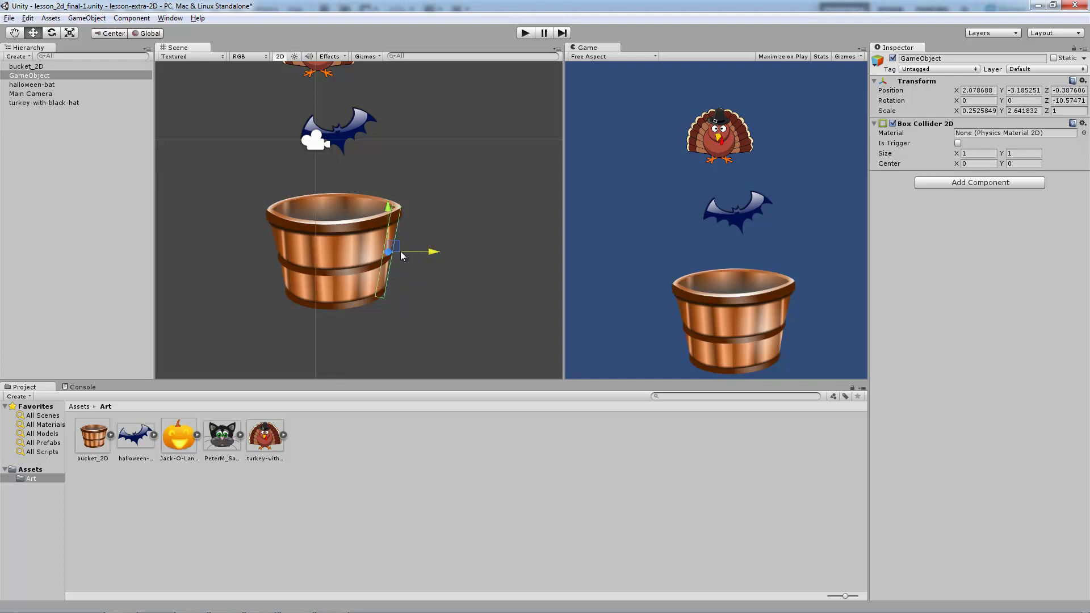
{"action": "left_click_drag", "start_coordinate": [400, 251], "coordinate": [403, 251]}
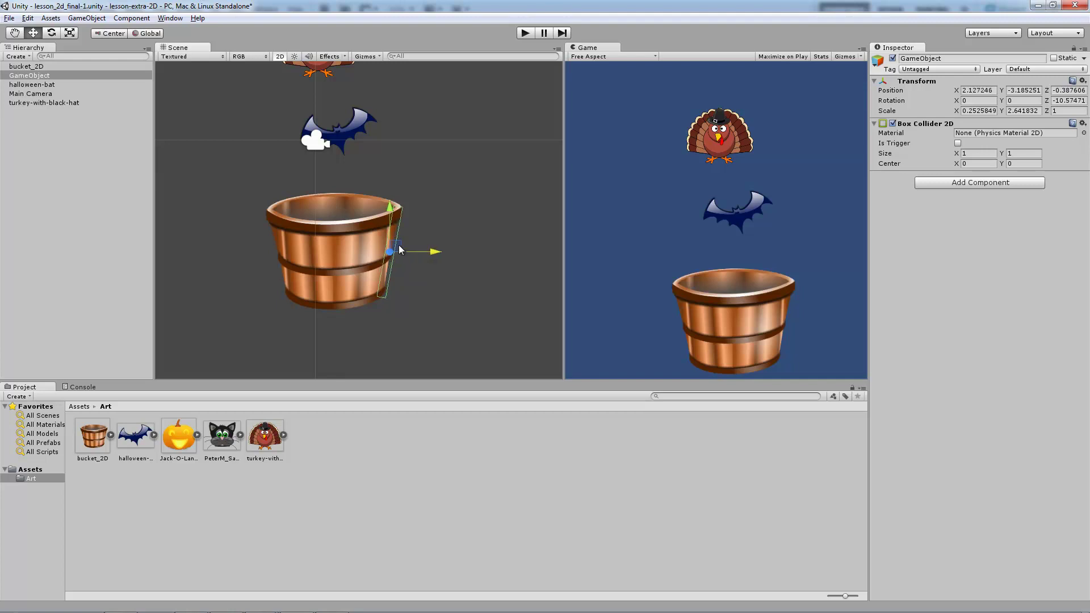
Rename the collider object on the bucket's right side as RightWall
{"action": "left_click", "coordinate": [959, 58]}
{"action": "type", "text": "Riug"}
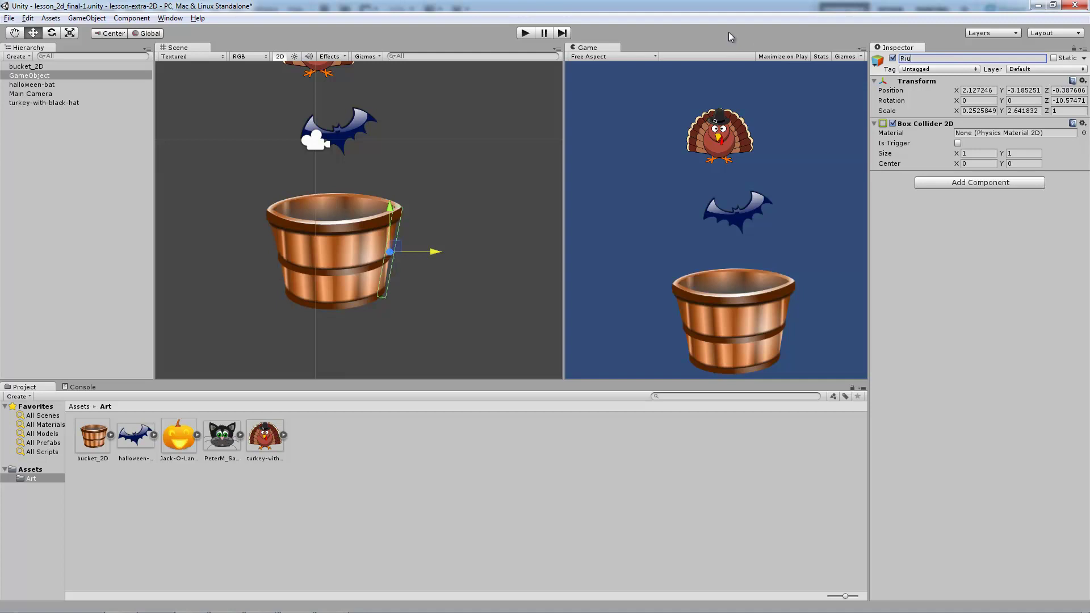
{"action": "type", "text": "tWall"}
{"action": "key", "text": "Return"}
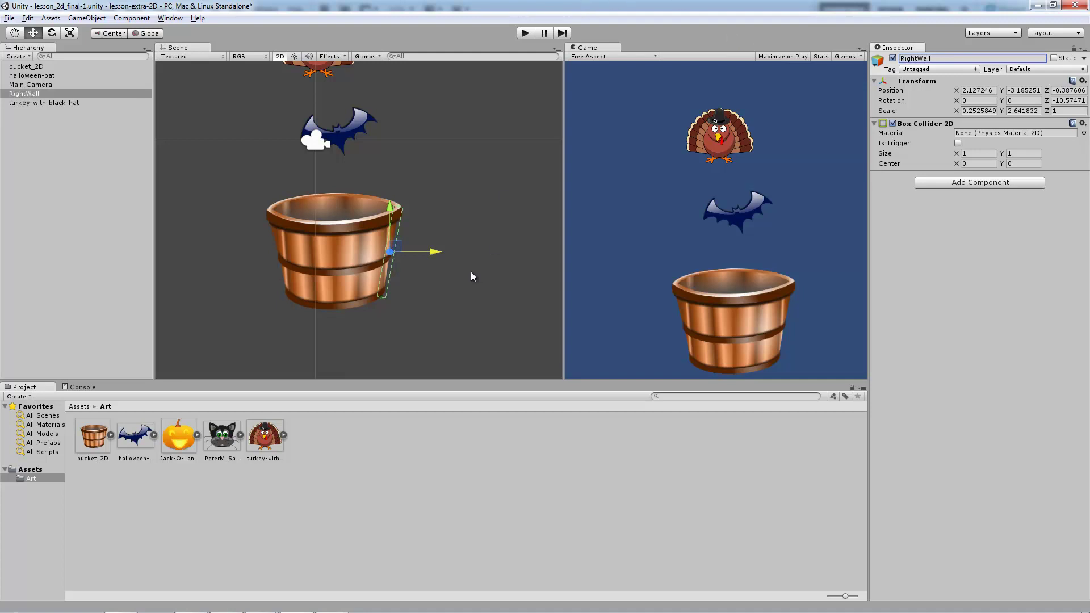
Duplicate RightWall and fit the copy to the bucket's left side at about X -0.96, Y -3.23, with Z rotation about 11.03
{"action": "right_click", "coordinate": [48, 93]}
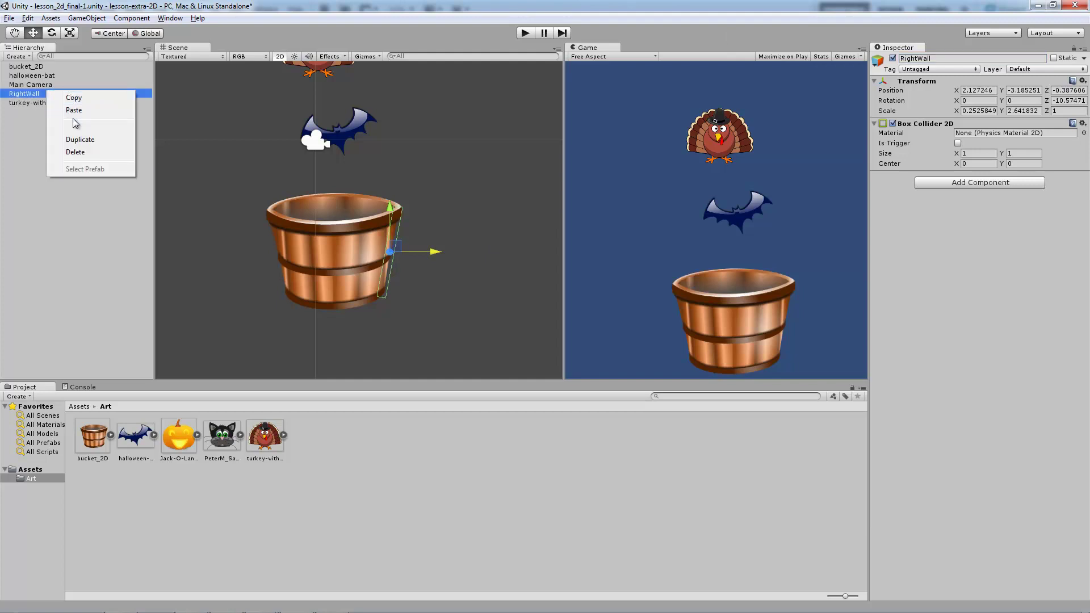
{"action": "left_click", "coordinate": [79, 139]}
{"action": "left_click_drag", "start_coordinate": [406, 251], "coordinate": [297, 250]}
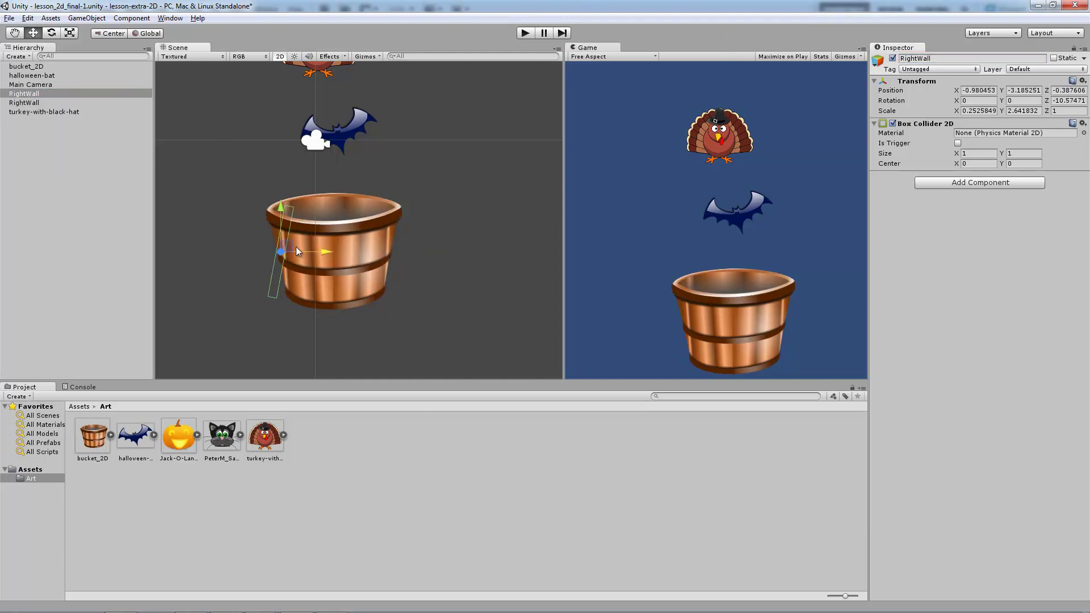
{"action": "key", "text": "e"}
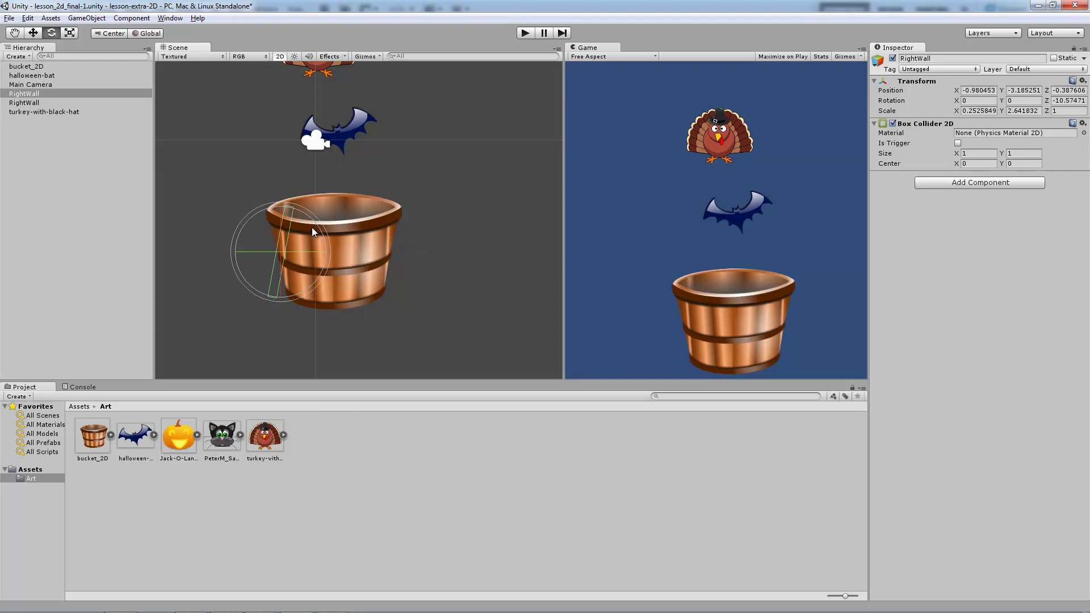
{"action": "left_click_drag", "start_coordinate": [318, 246], "coordinate": [328, 212]}
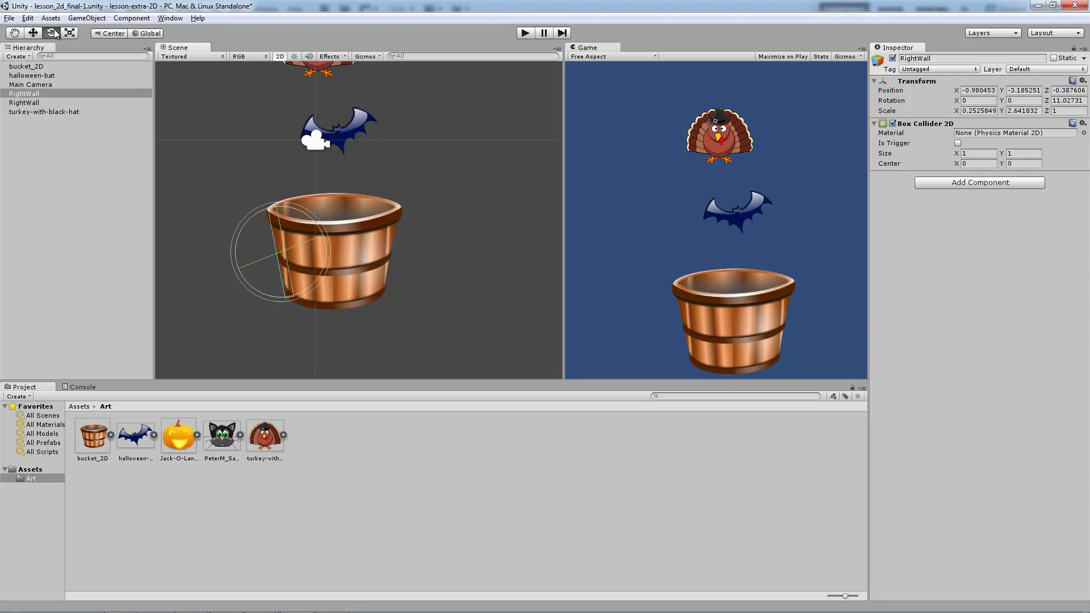
{"action": "key", "text": "w"}
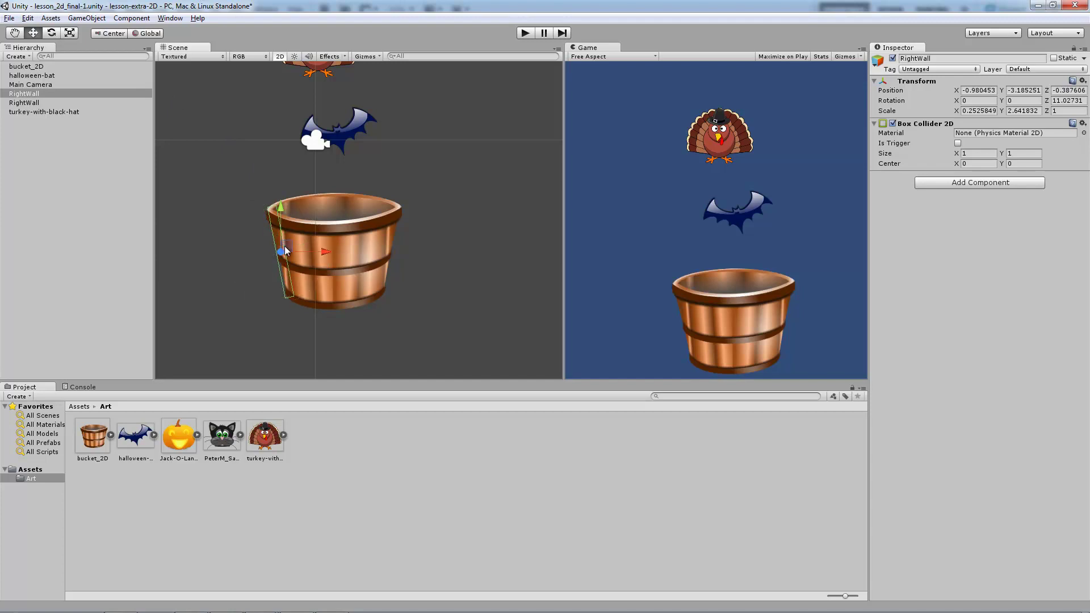
{"action": "left_click_drag", "start_coordinate": [285, 248], "coordinate": [286, 252]}
Rename the duplicated collider on the bucket's left side as LeftWall
{"action": "left_click", "coordinate": [946, 58]}
{"action": "type", "text": "Lef"}
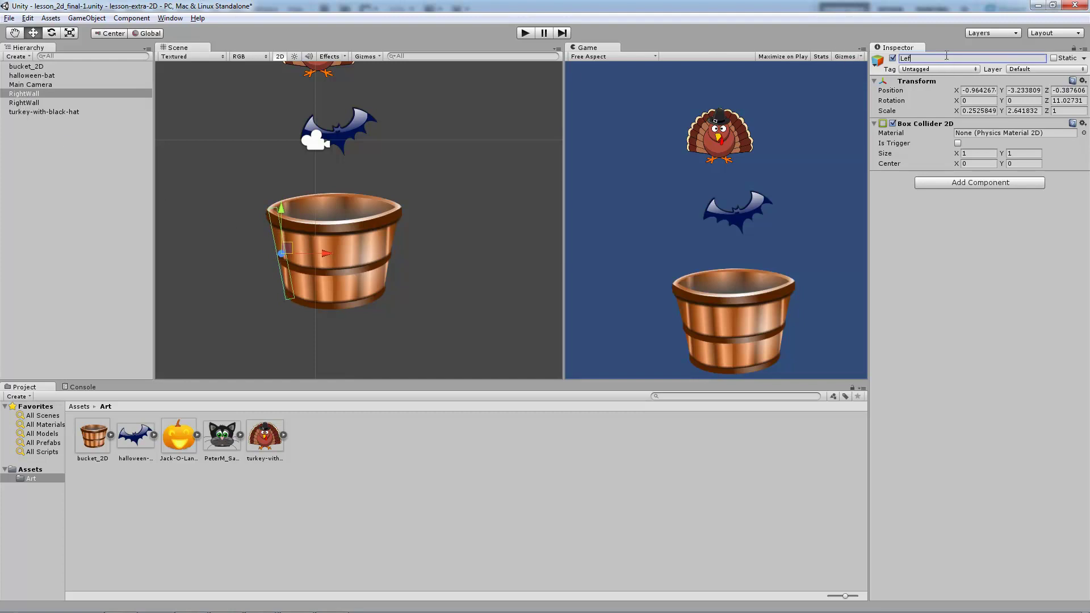
{"action": "type", "text": "tWall"}
{"action": "key", "text": "Return"}
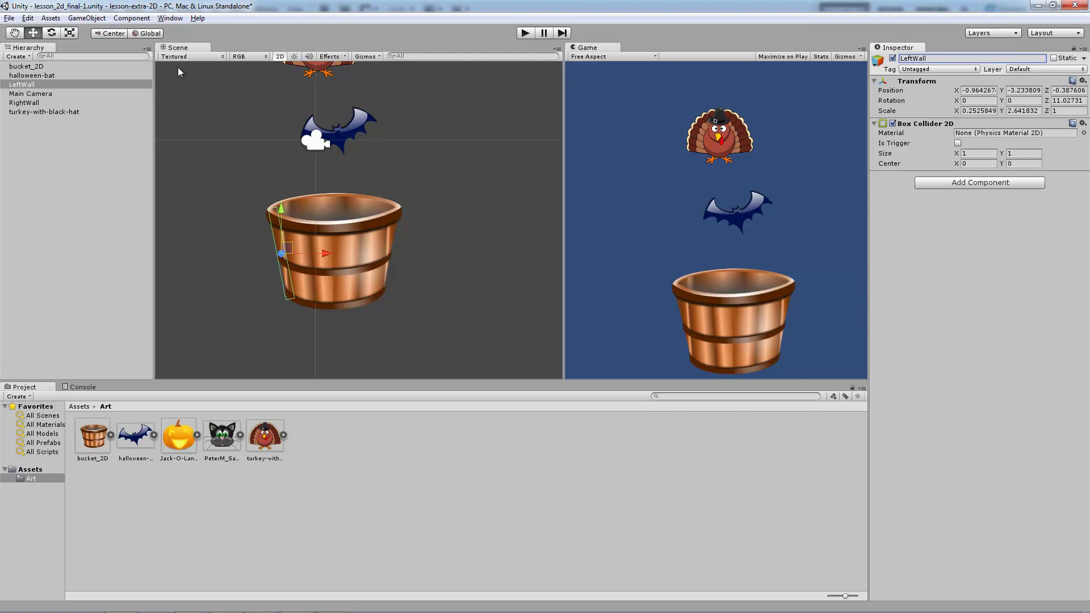
Parent LeftWall and RightWall together under bucket_2D and expand the bucket's children in the hierarchy
{"action": "left_click", "coordinate": [24, 102], "text": "ctrl"}
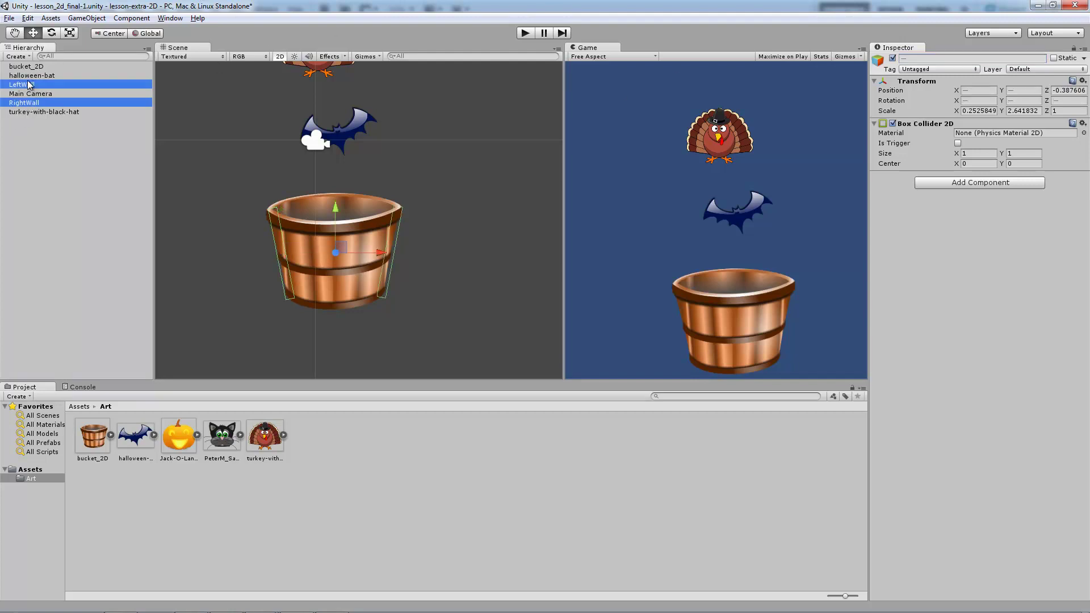
{"action": "left_click_drag", "start_coordinate": [32, 85], "coordinate": [42, 67]}
{"action": "left_click", "coordinate": [40, 67]}
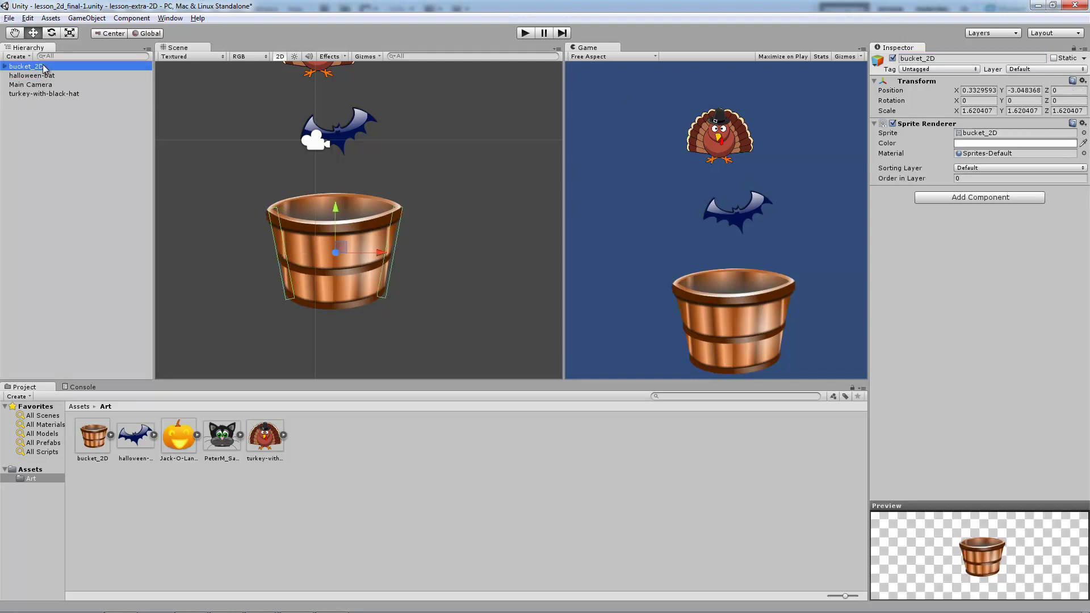
{"action": "left_click", "coordinate": [5, 67]}
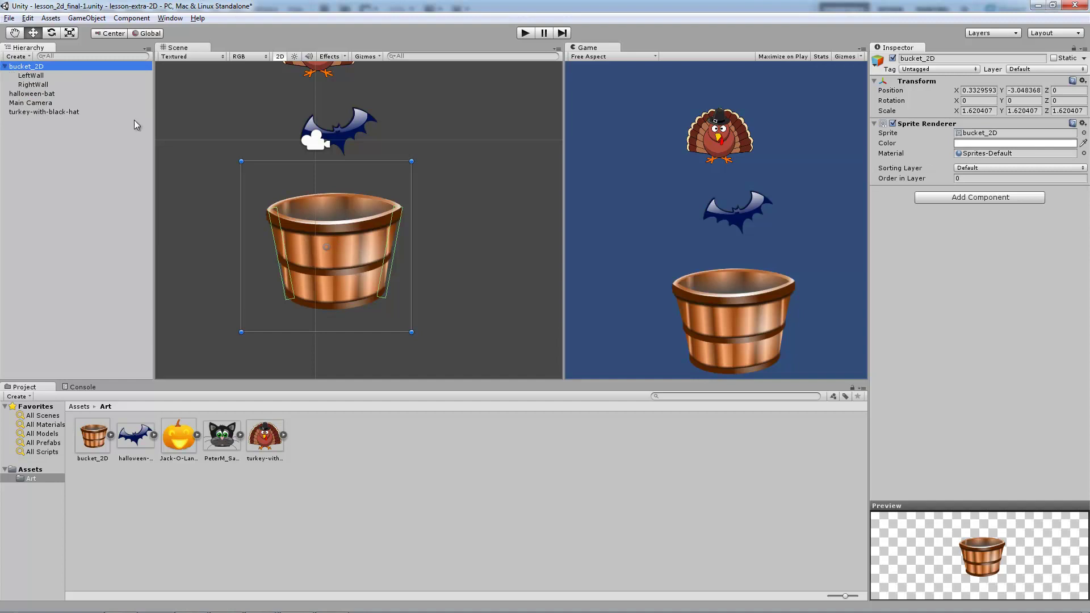
Try moving bucket_2D with its walls to about X -0.49 and scaling it to about 4.17, then undo both changes and reselect the bucket
{"action": "left_click", "coordinate": [386, 252]}
{"action": "left_click", "coordinate": [366, 245]}
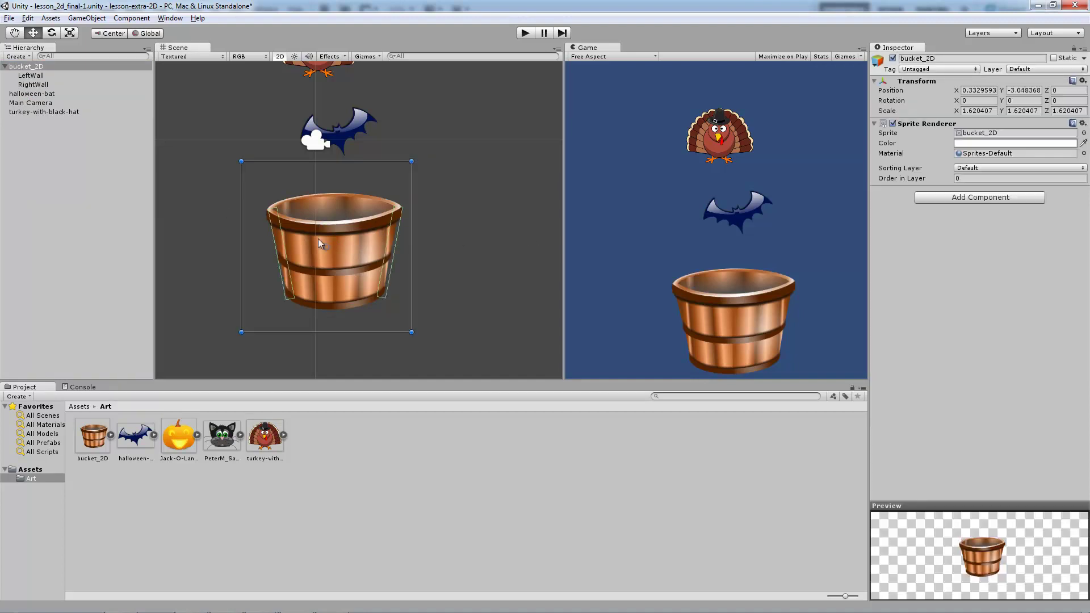
{"action": "left_click", "coordinate": [460, 223]}
{"action": "left_click", "coordinate": [346, 225]}
{"action": "left_click", "coordinate": [356, 239]}
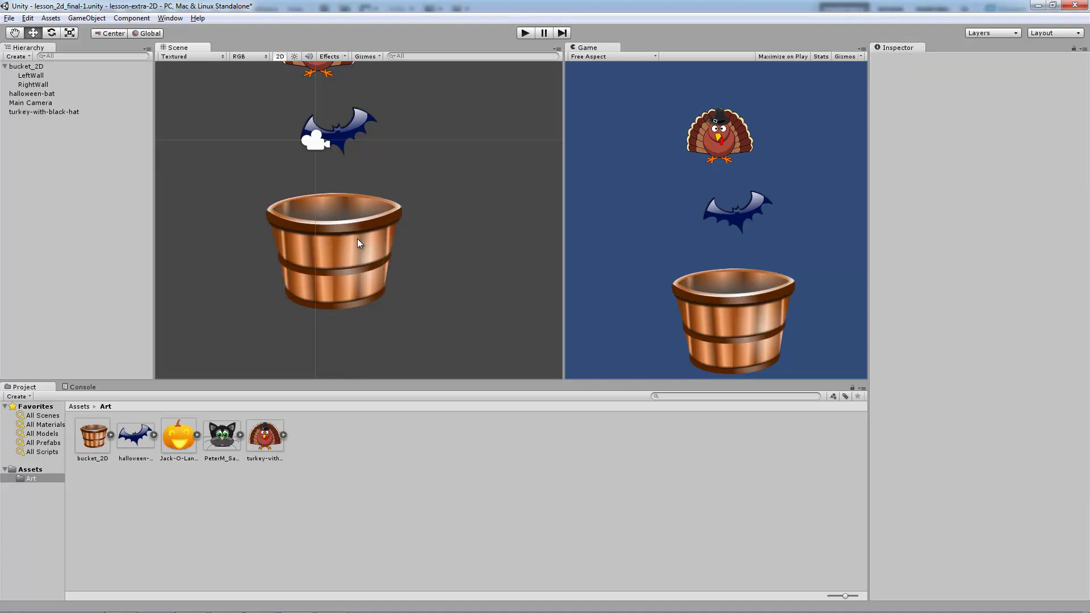
{"action": "left_click", "coordinate": [355, 238]}
{"action": "left_click_drag", "start_coordinate": [355, 238], "coordinate": [325, 240]}
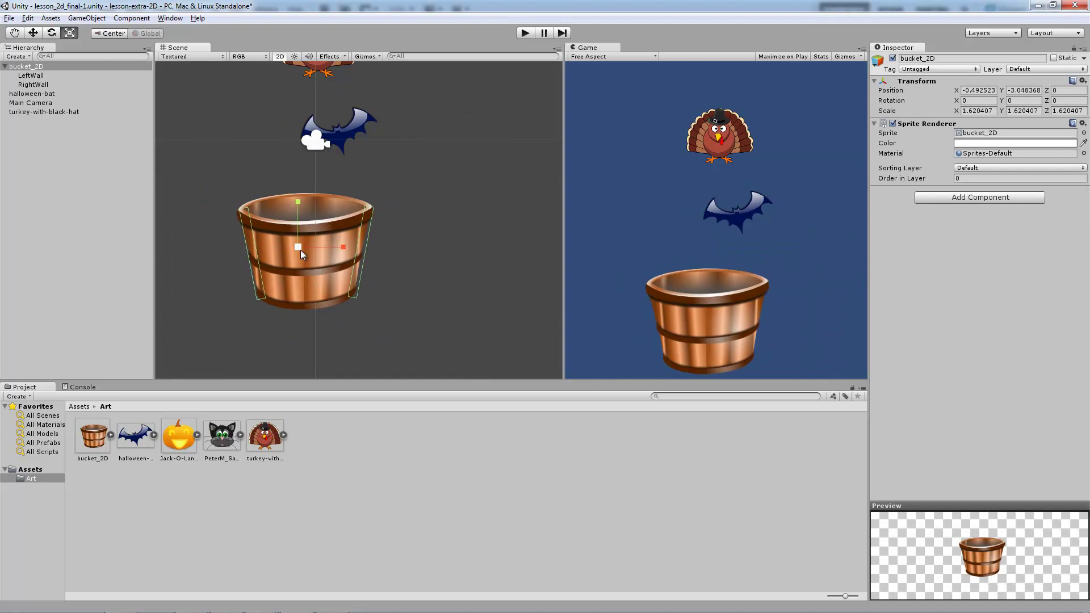
{"action": "left_click_drag", "start_coordinate": [301, 249], "coordinate": [371, 230]}
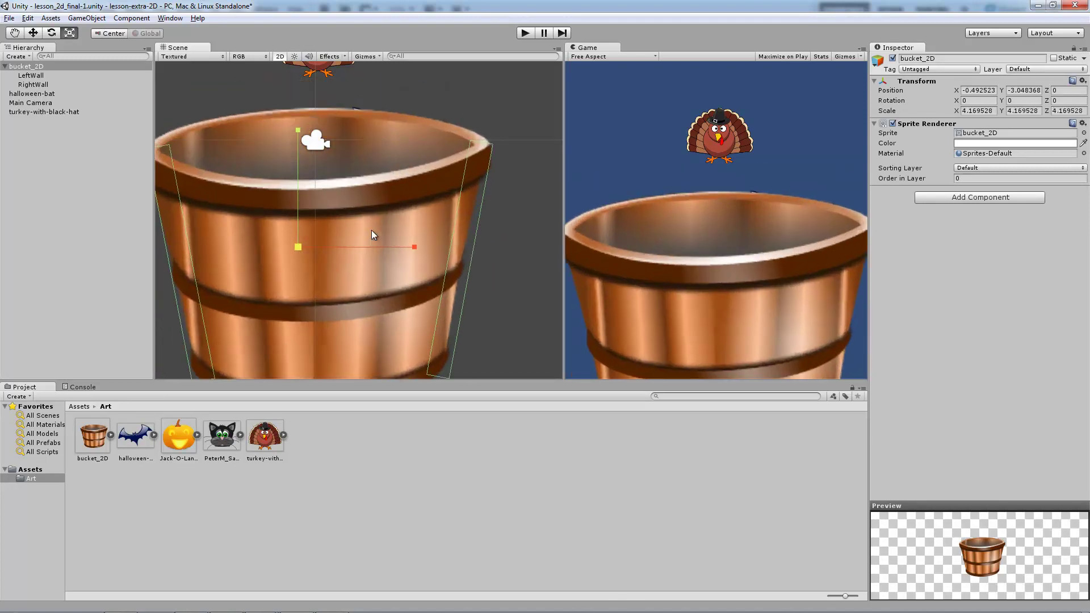
{"action": "key", "text": "ctrl+z"}
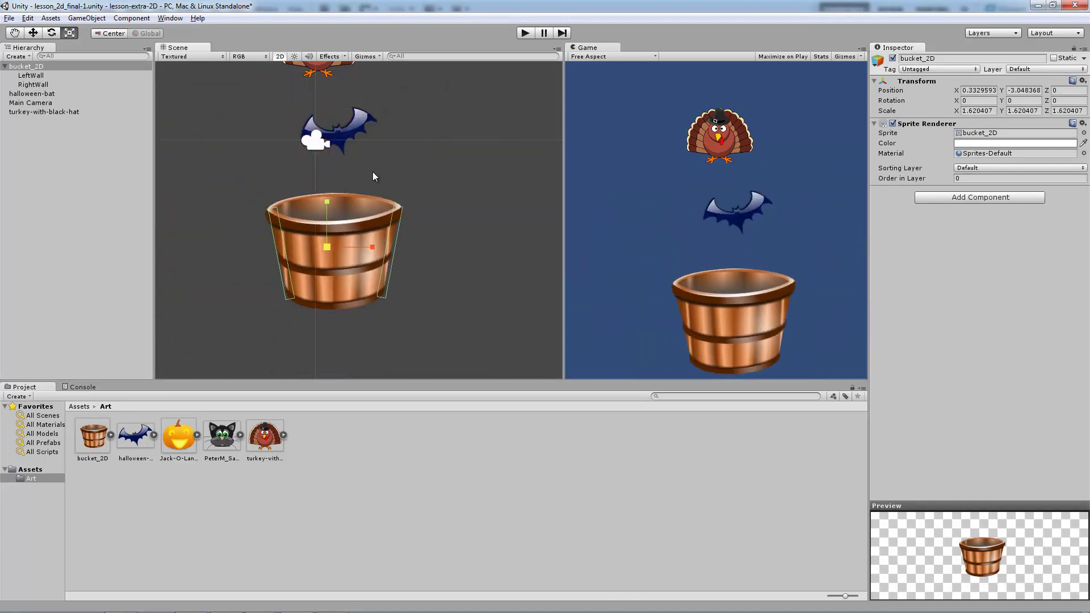
{"action": "key", "text": "w"}
{"action": "left_click", "coordinate": [437, 161]}
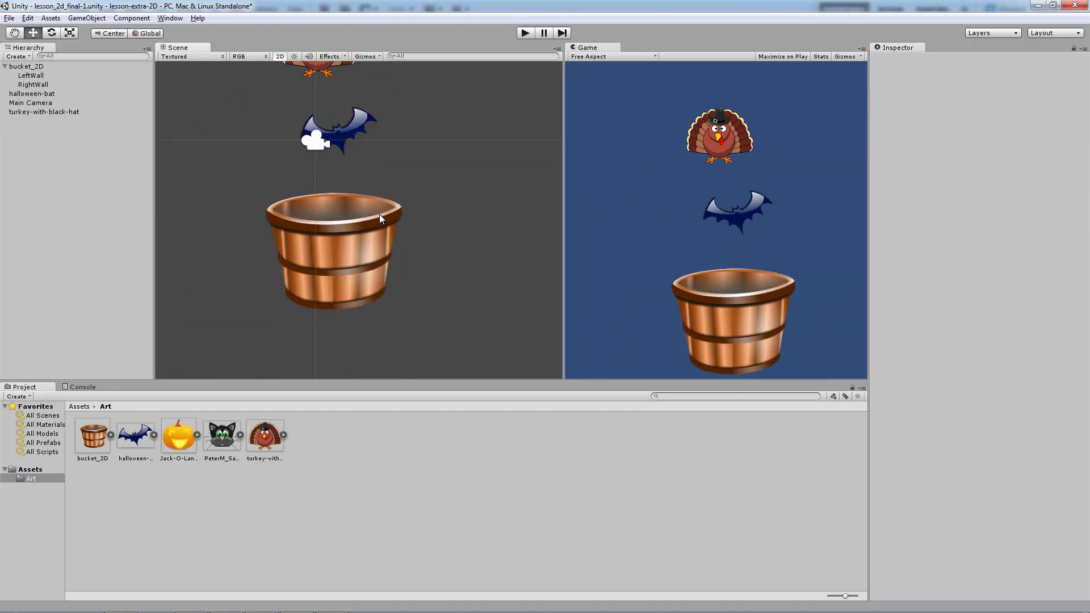
{"action": "left_click", "coordinate": [336, 247]}
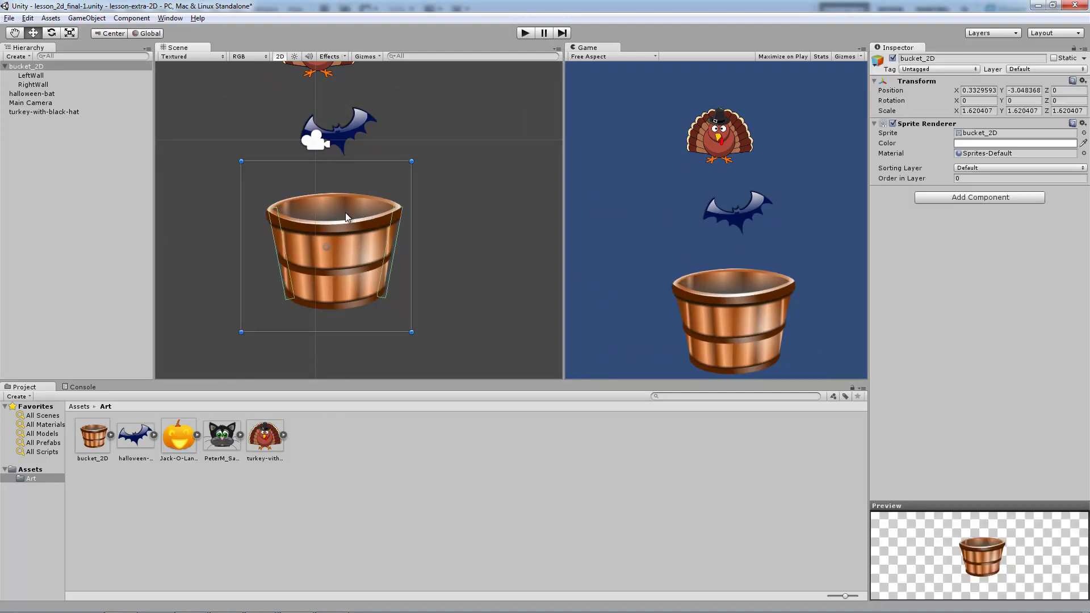
Scale bucket_2D with its walls down to about 1.33, play-testing the falling sprites before and after the change
{"action": "left_click", "coordinate": [525, 33]}
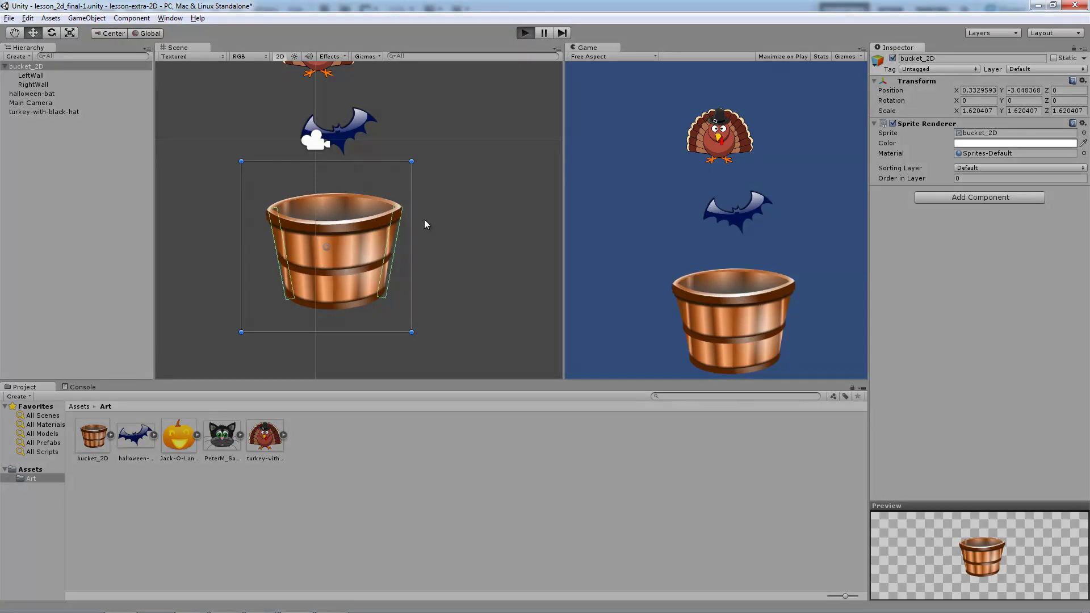
{"action": "left_click", "coordinate": [525, 33]}
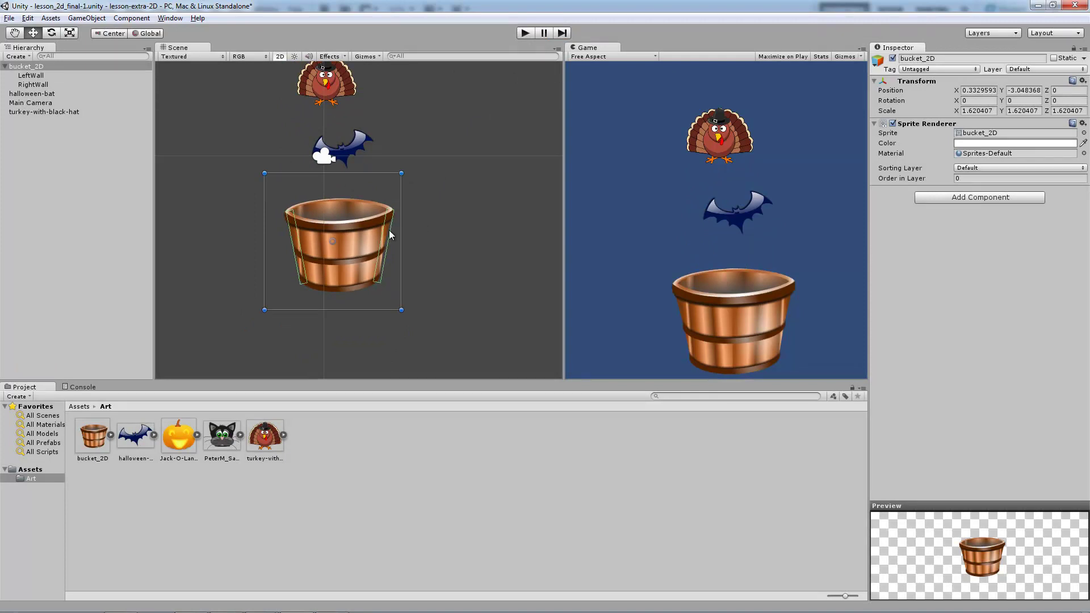
{"action": "key", "text": "r"}
{"action": "left_click_drag", "start_coordinate": [338, 243], "coordinate": [328, 243]}
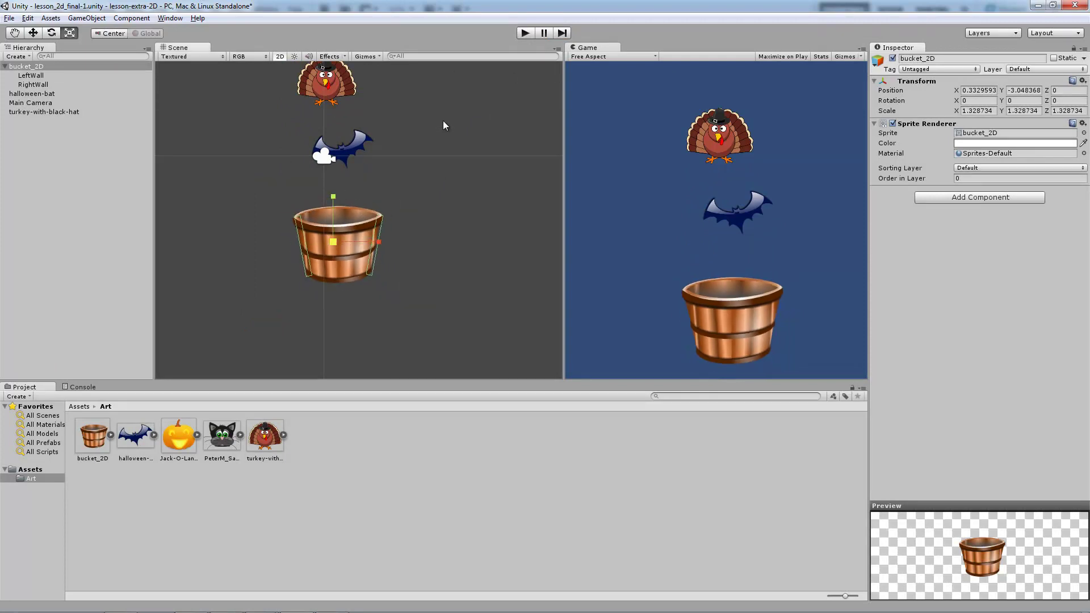
{"action": "left_click", "coordinate": [531, 33]}
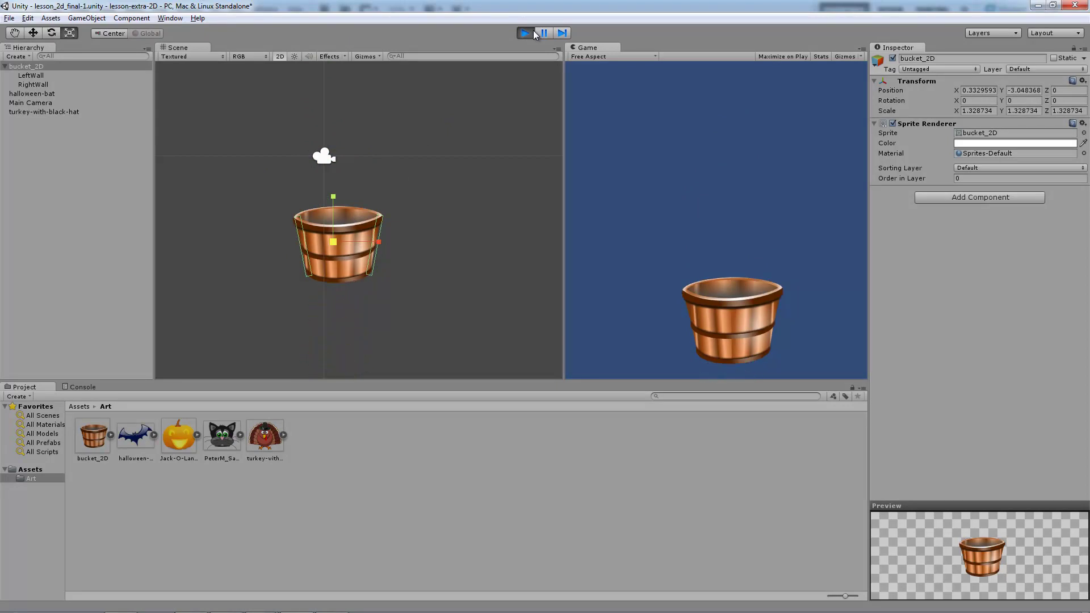
{"action": "left_click", "coordinate": [532, 33]}
Show the scene in 3D, move bucket_2D along the depth axis to about Z 0.87, and play-test the falling sprites
{"action": "middle_click_drag", "start_coordinate": [215, 180], "coordinate": [329, 217]}
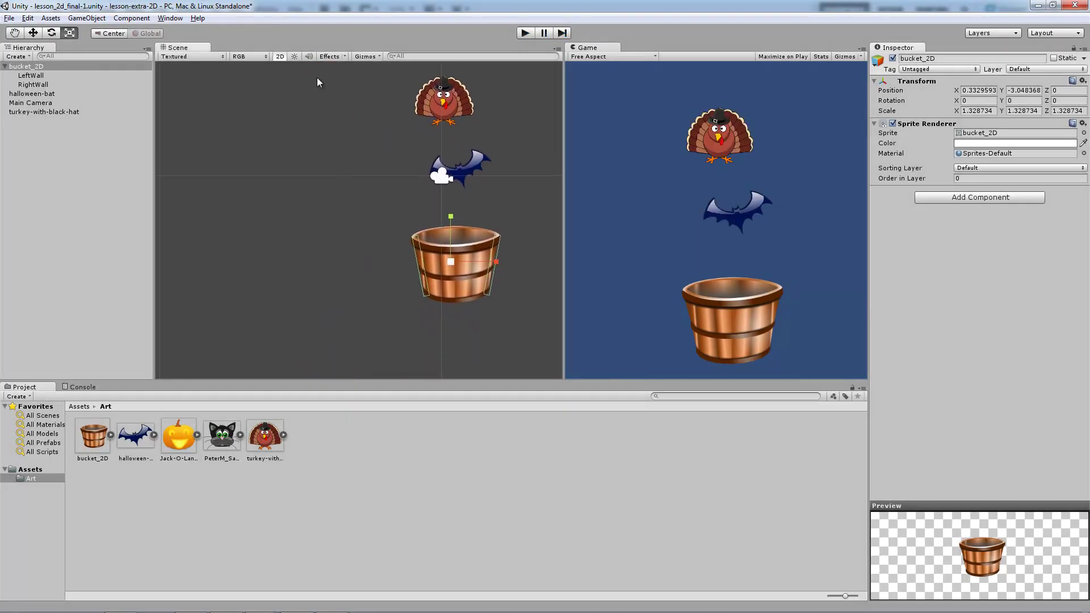
{"action": "left_click", "coordinate": [280, 56]}
{"action": "left_click_drag", "start_coordinate": [431, 171], "coordinate": [349, 200], "text": "alt"}
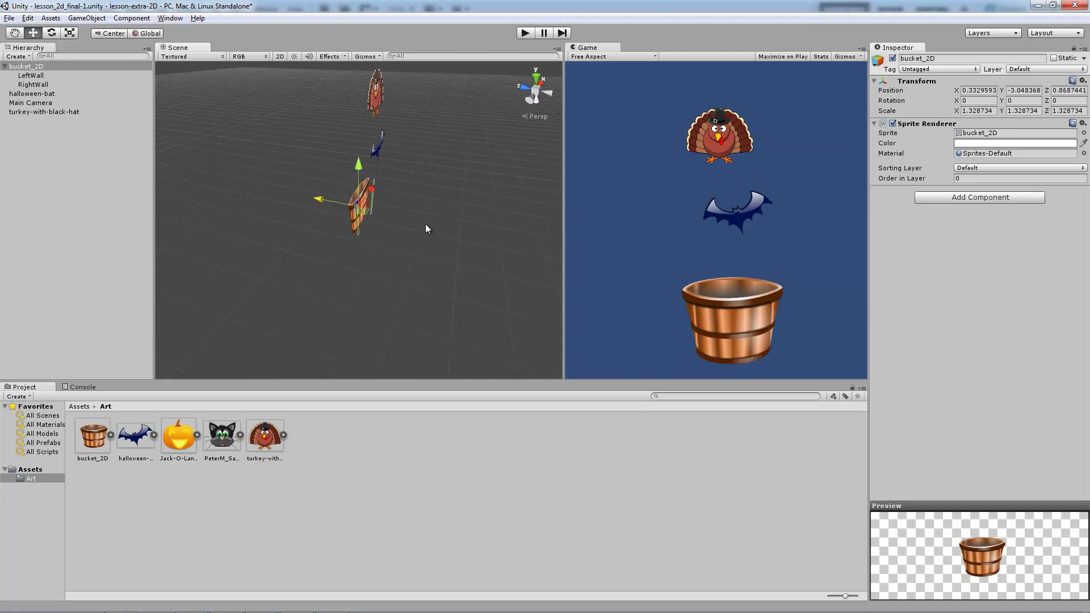
{"action": "left_click", "coordinate": [525, 34]}
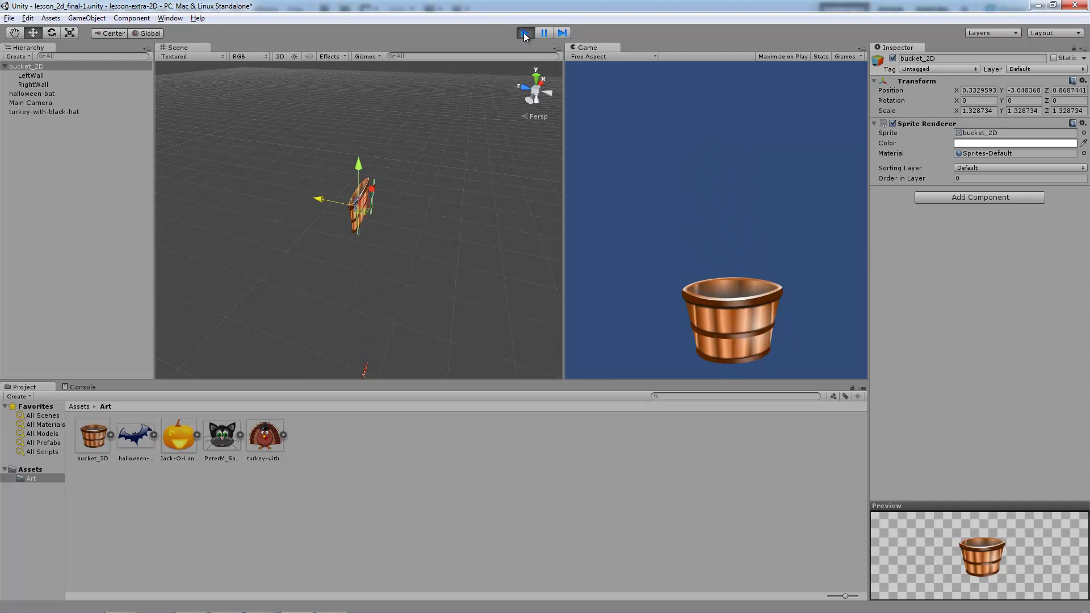
{"action": "left_click", "coordinate": [525, 33]}
Return to 2D, scale bucket_2D to about 1.24, move it to about X 0.42, Y -2.62, and play-test the scene
{"action": "left_click_drag", "start_coordinate": [445, 212], "coordinate": [165, 134], "text": "alt"}
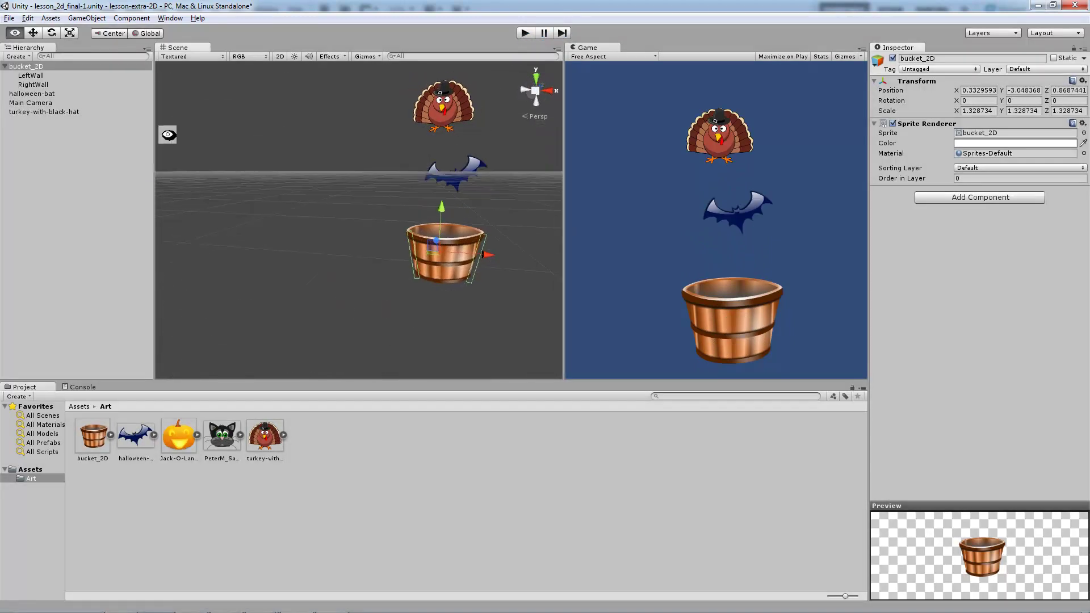
{"action": "left_click_drag", "start_coordinate": [430, 147], "coordinate": [398, 79], "text": "alt"}
{"action": "left_click", "coordinate": [280, 57]}
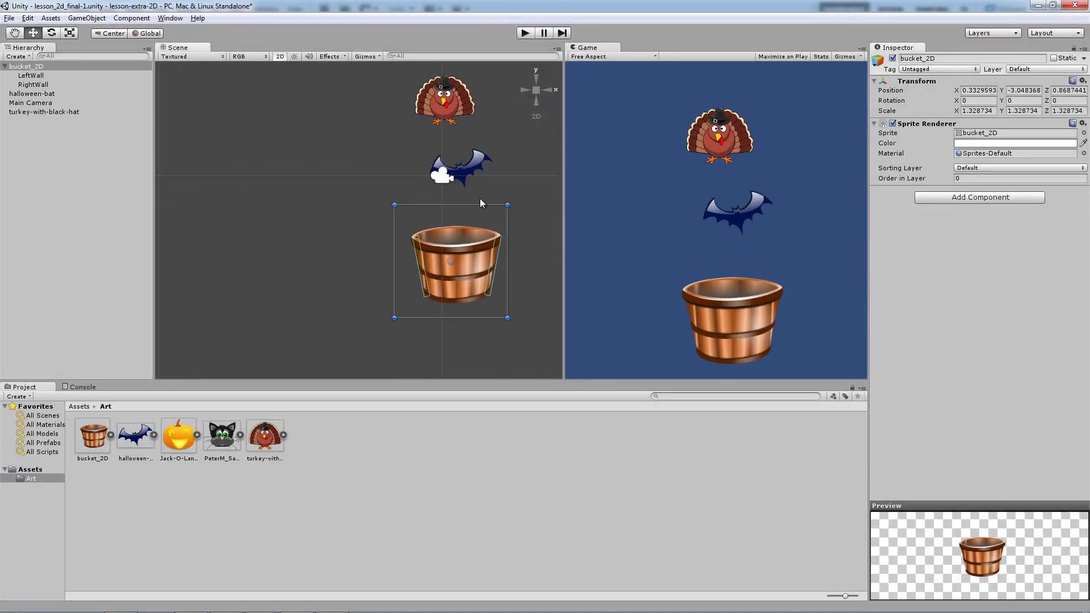
{"action": "scroll", "coordinate": [399, 233], "scroll_direction": "up", "scroll_amount": 4}
{"action": "key", "text": "r"}
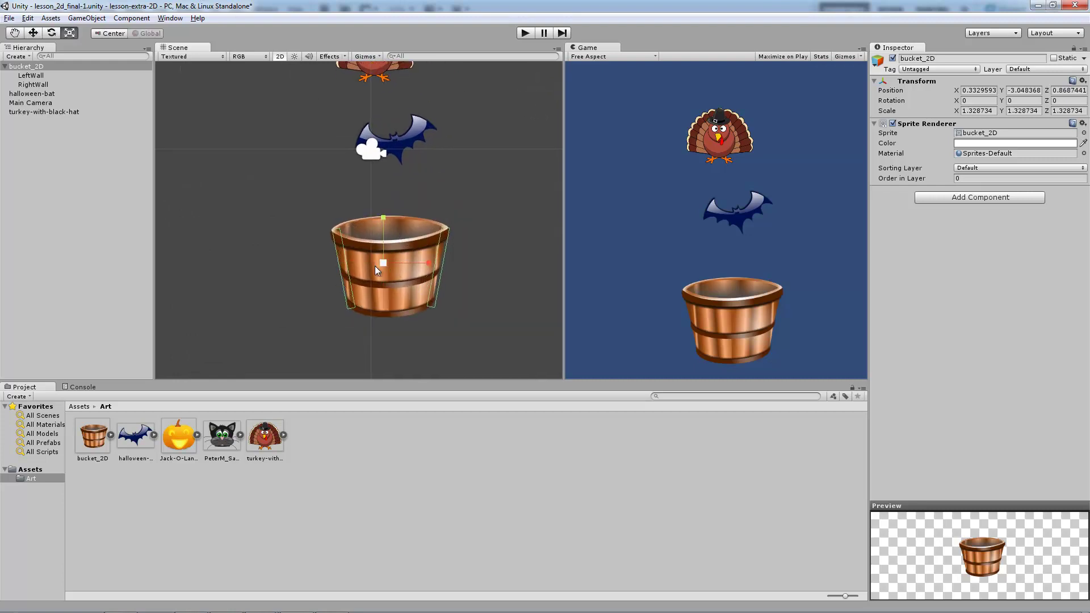
{"action": "left_click_drag", "start_coordinate": [383, 263], "coordinate": [390, 242]}
{"action": "key", "text": "w"}
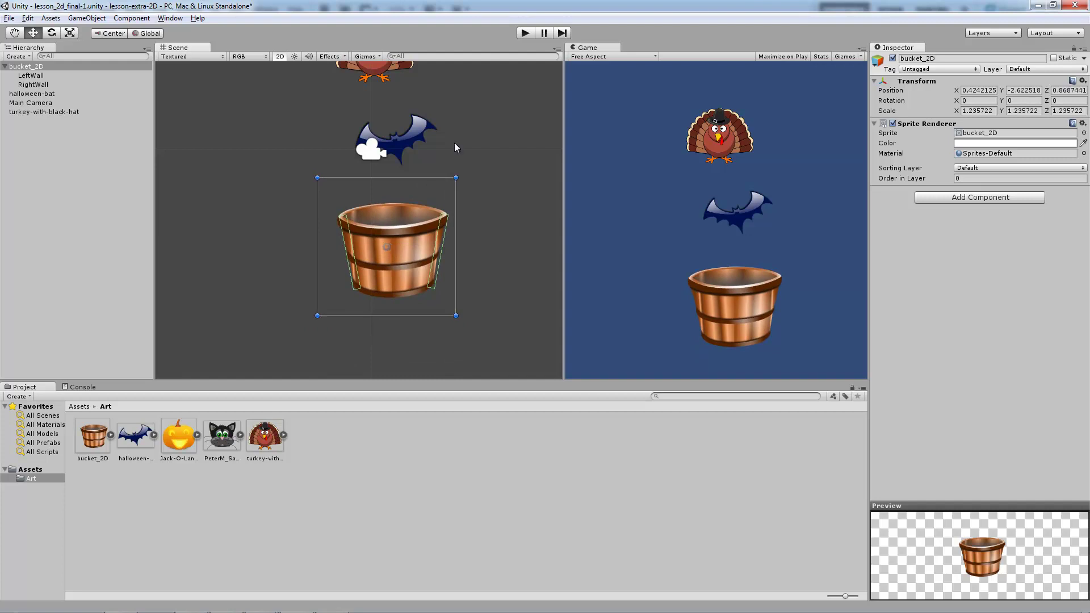
{"action": "left_click", "coordinate": [525, 33]}
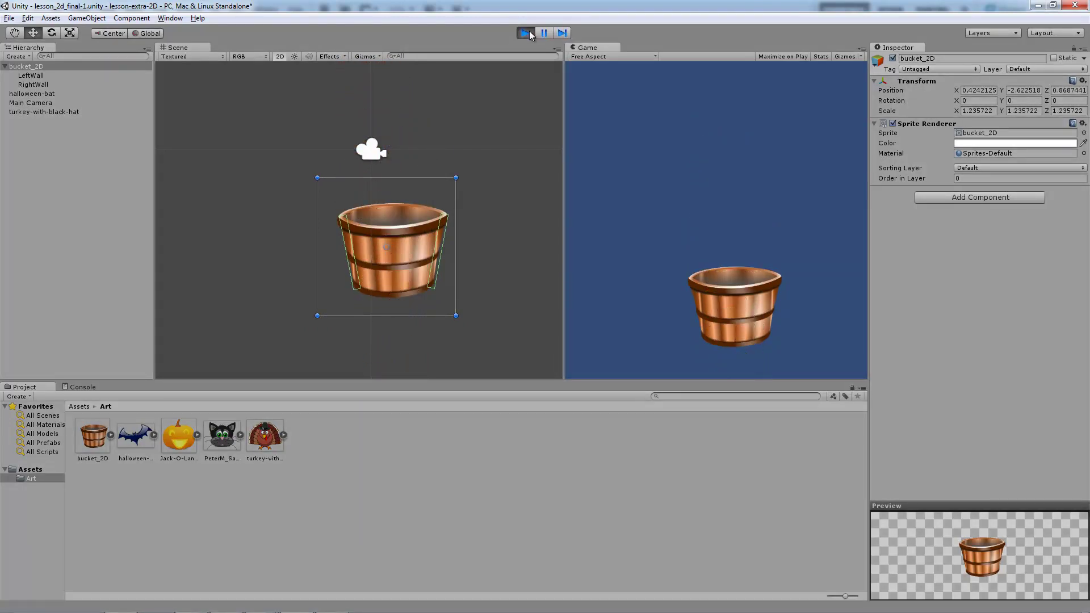
{"action": "left_click", "coordinate": [529, 33]}
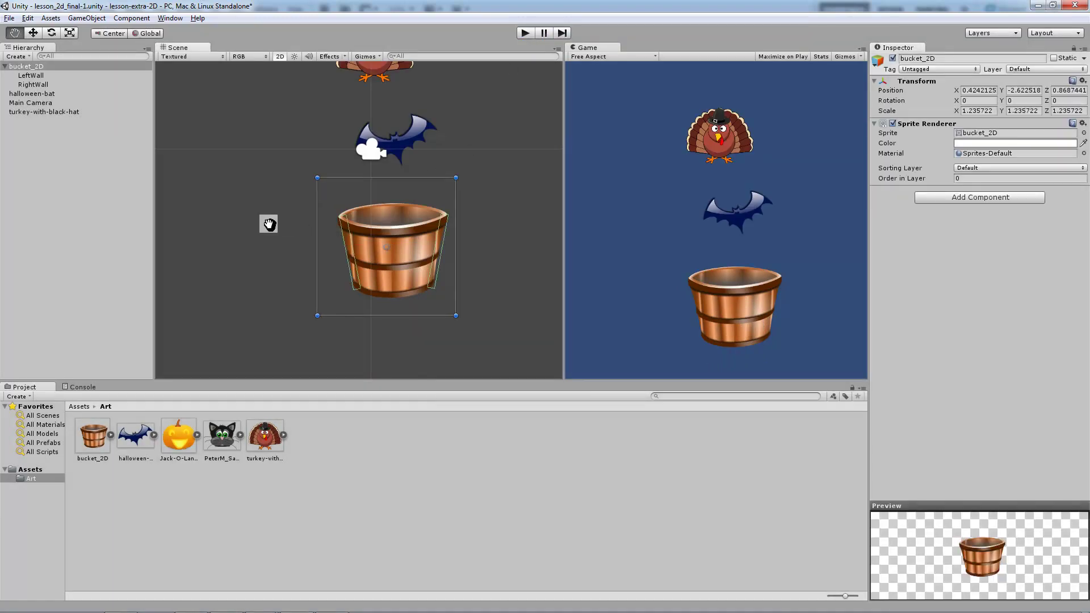
In the 3D view, move bucket_2D forward to about Z -1.41, play-test the falling sprites, and clear the selection
{"action": "middle_click_drag", "start_coordinate": [279, 233], "coordinate": [418, 292]}
{"action": "left_click", "coordinate": [280, 56]}
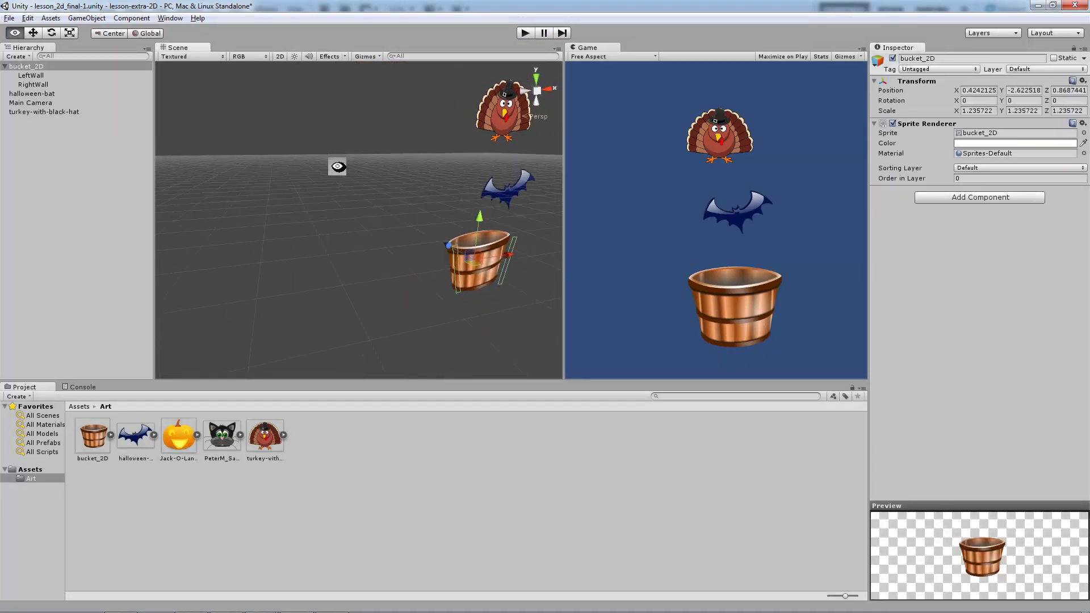
{"action": "left_click_drag", "start_coordinate": [335, 165], "coordinate": [446, 199], "text": "alt"}
{"action": "left_click_drag", "start_coordinate": [374, 216], "coordinate": [417, 216]}
{"action": "left_click", "coordinate": [523, 33]}
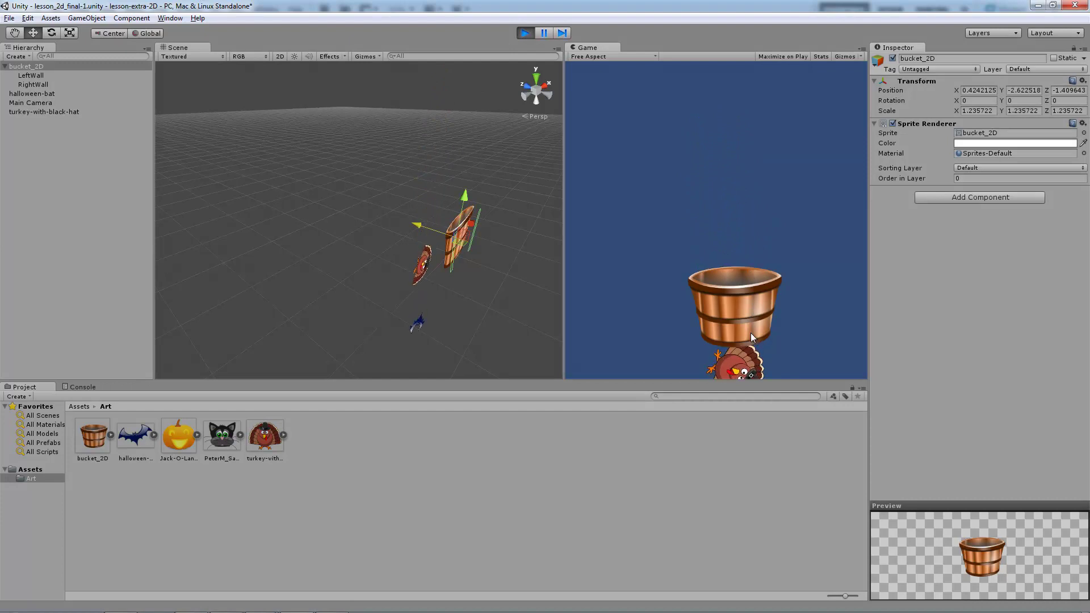
{"action": "left_click", "coordinate": [525, 33]}
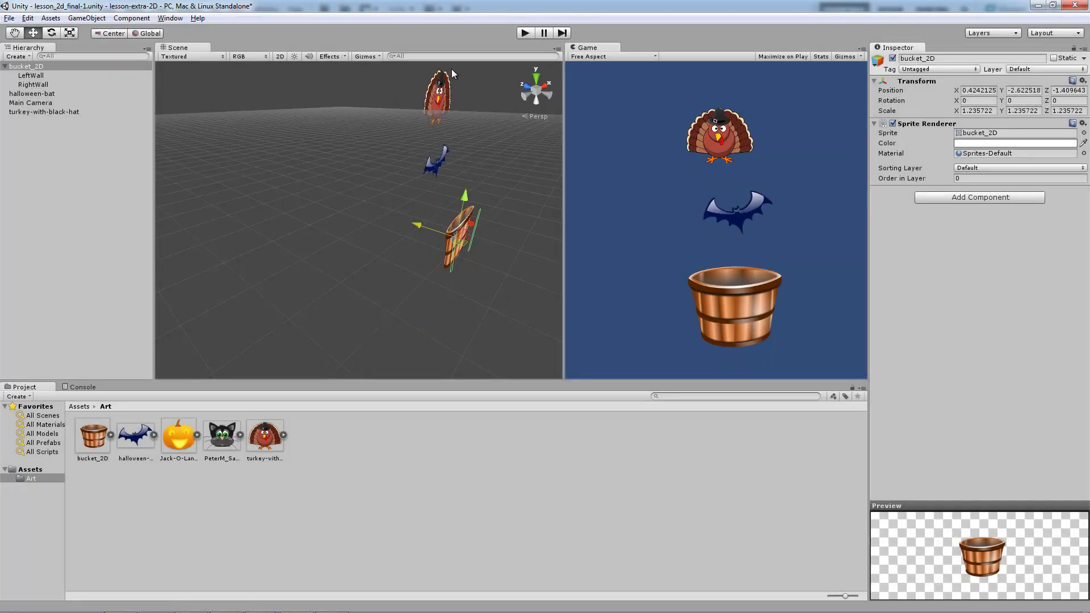
{"action": "left_click", "coordinate": [377, 102]}
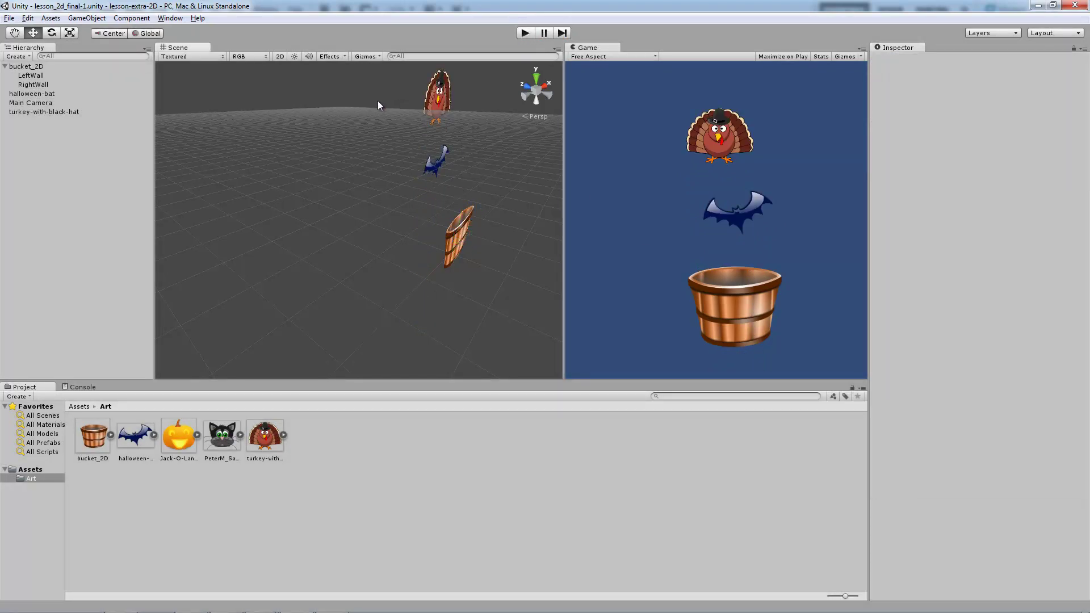
Locate the bucket_2D asset in its Art folder on disk and open bucket_2D.png in Photoshop
{"action": "left_click", "coordinate": [93, 448]}
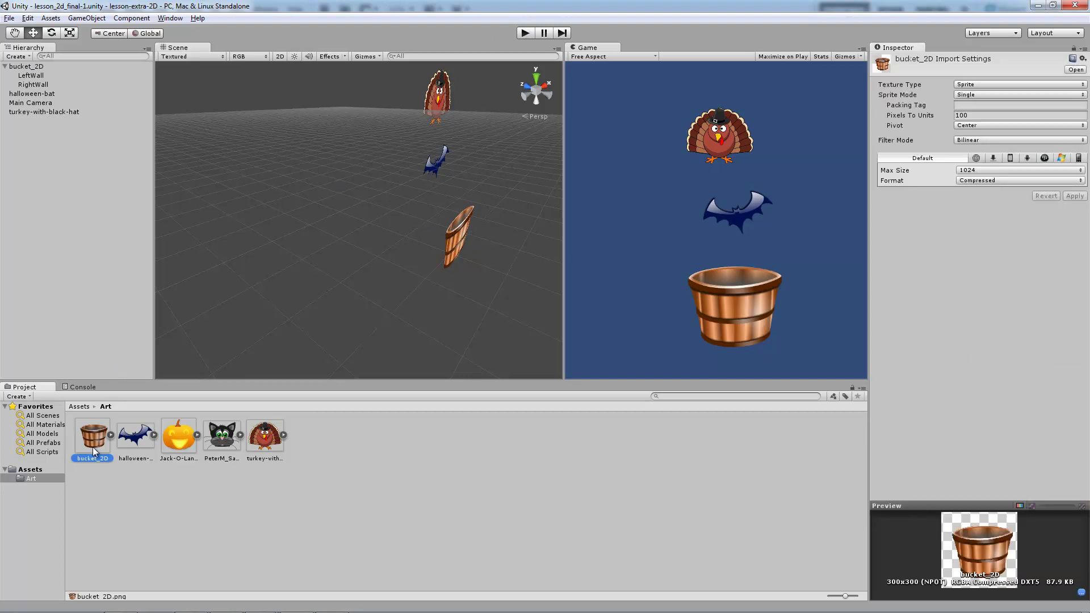
{"action": "right_click", "coordinate": [93, 447]}
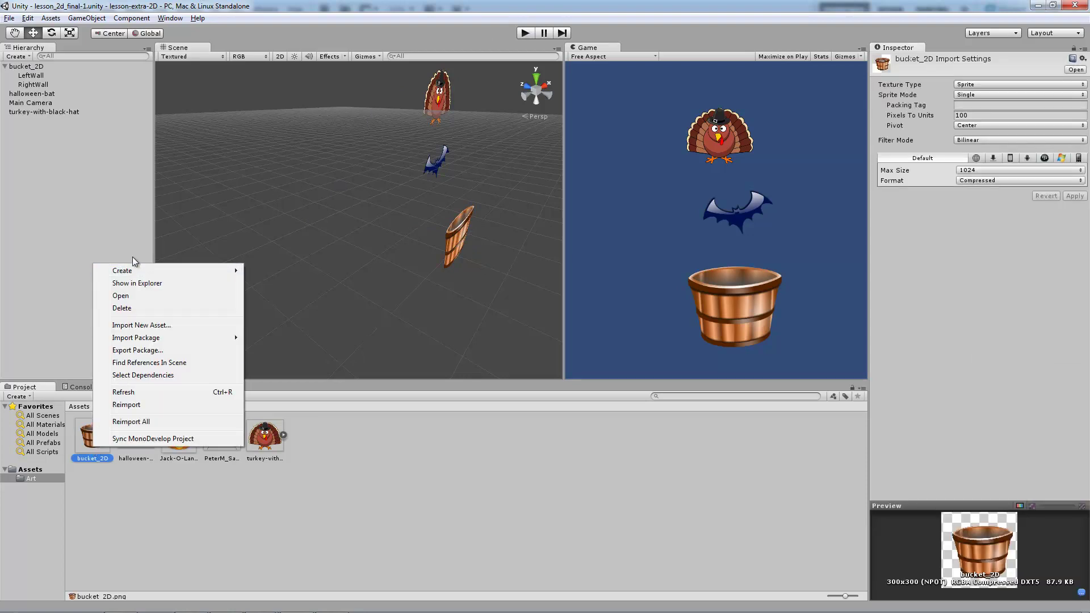
{"action": "left_click", "coordinate": [141, 282]}
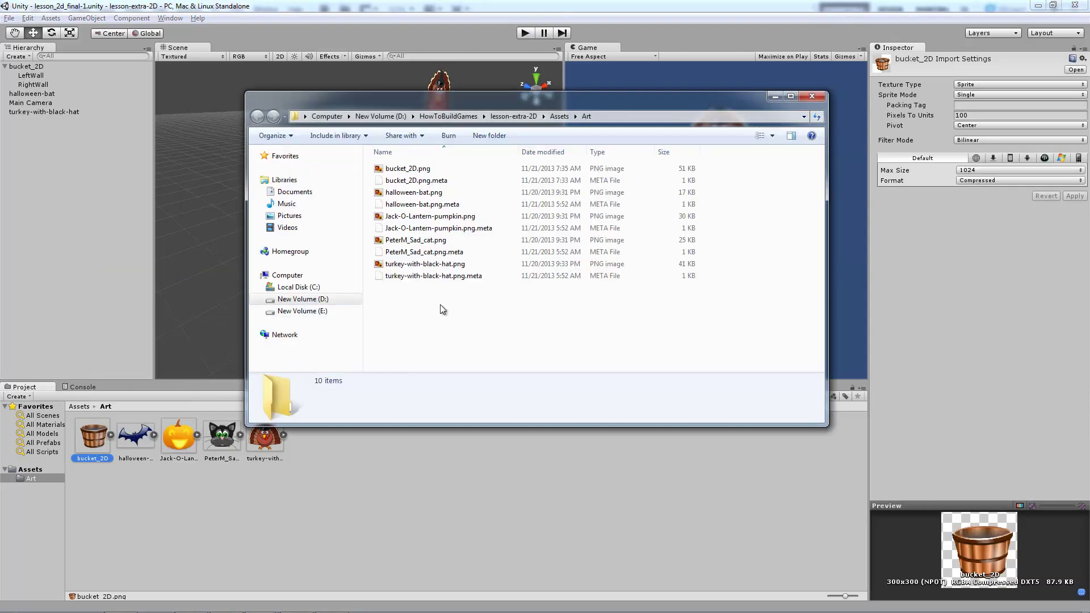
{"action": "double_click", "coordinate": [412, 169]}
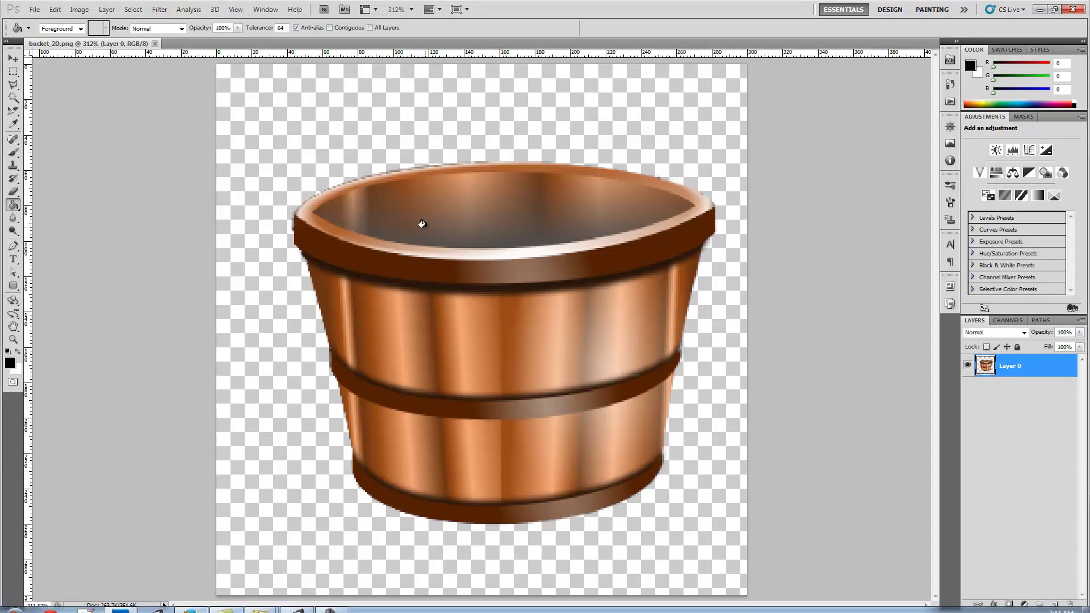
Select the bucket's inner opening and back rim with the Polygonal Lasso, following the front rim's inner edge
{"action": "left_click", "coordinate": [19, 86]}
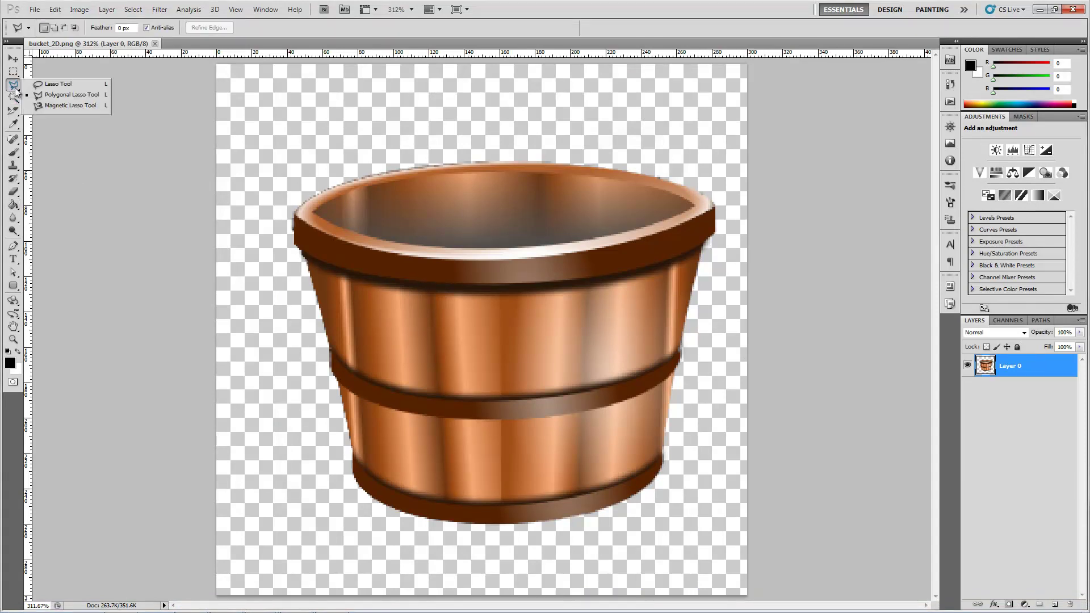
{"action": "left_click", "coordinate": [294, 203]}
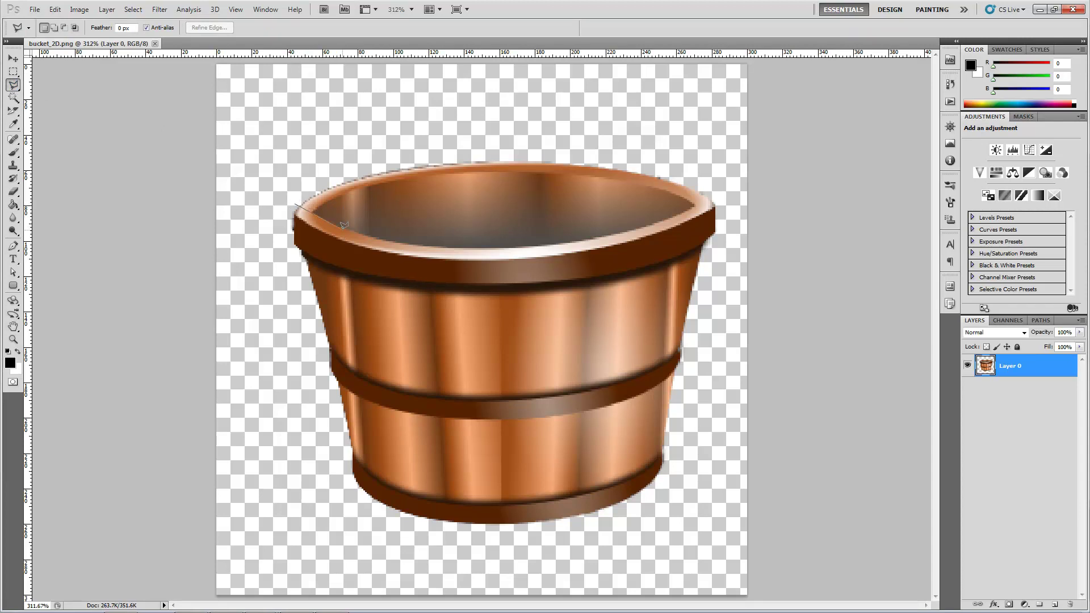
{"action": "left_click", "coordinate": [406, 239]}
{"action": "left_click", "coordinate": [521, 245]}
{"action": "left_click", "coordinate": [696, 201]}
{"action": "left_click", "coordinate": [734, 180]}
{"action": "left_click", "coordinate": [513, 106]}
{"action": "left_click", "coordinate": [285, 128]}
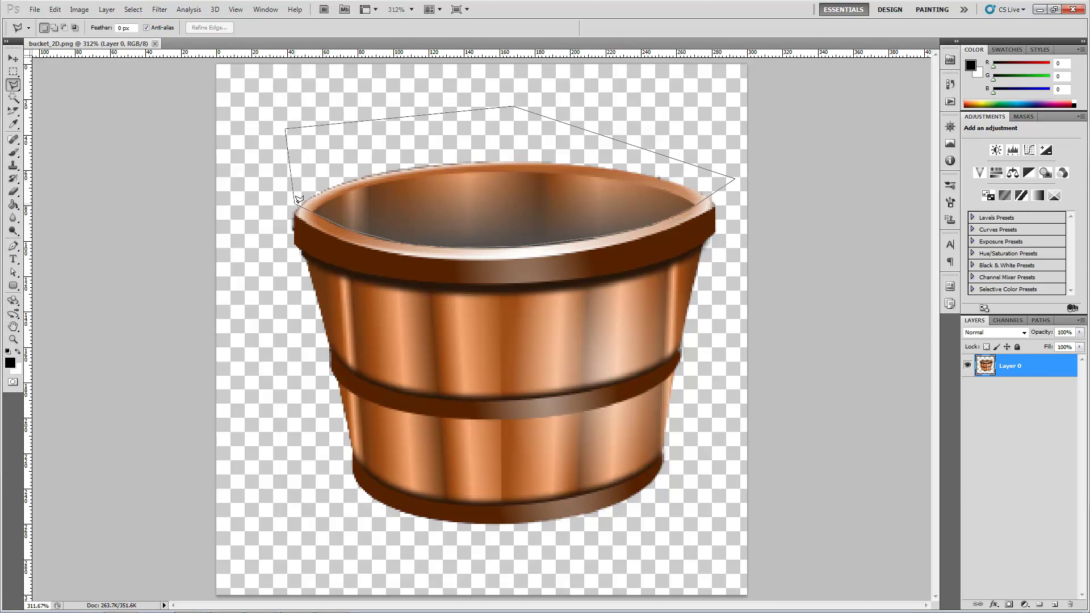
{"action": "left_click", "coordinate": [295, 205]}
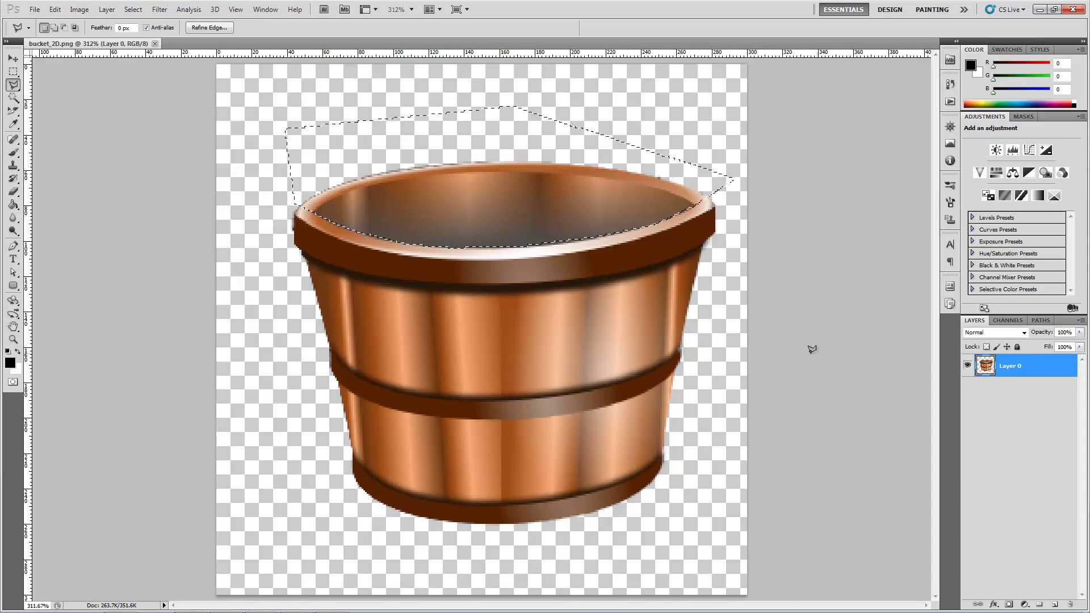
Delete the selected inner opening and back rim, deselect, and save the front part over bucket_2D.png
{"action": "key", "text": "Delete"}
{"action": "key", "text": "ctrl+d"}
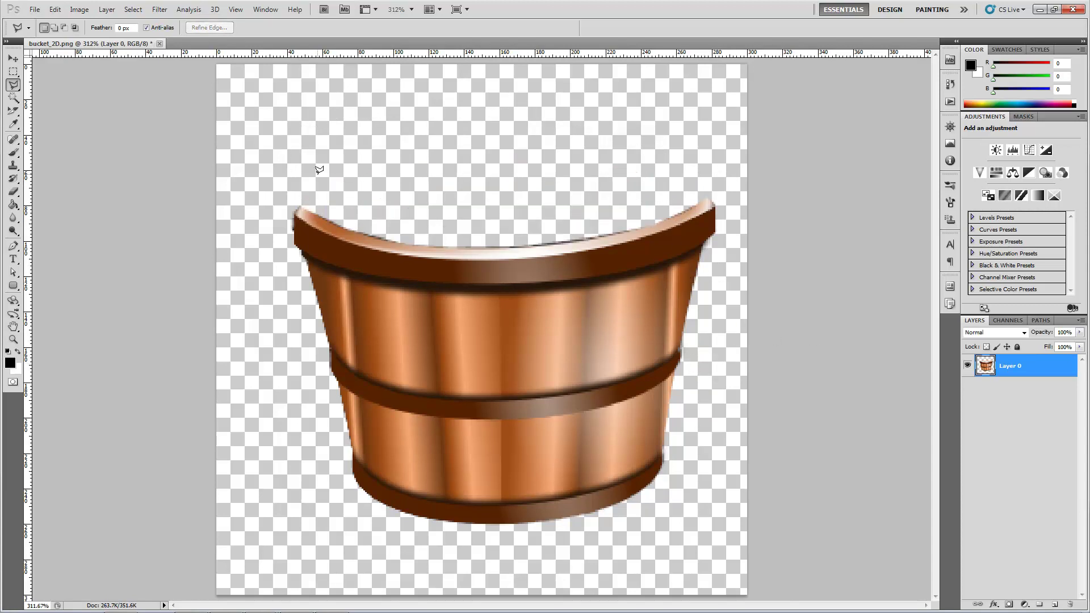
{"action": "left_click", "coordinate": [35, 9]}
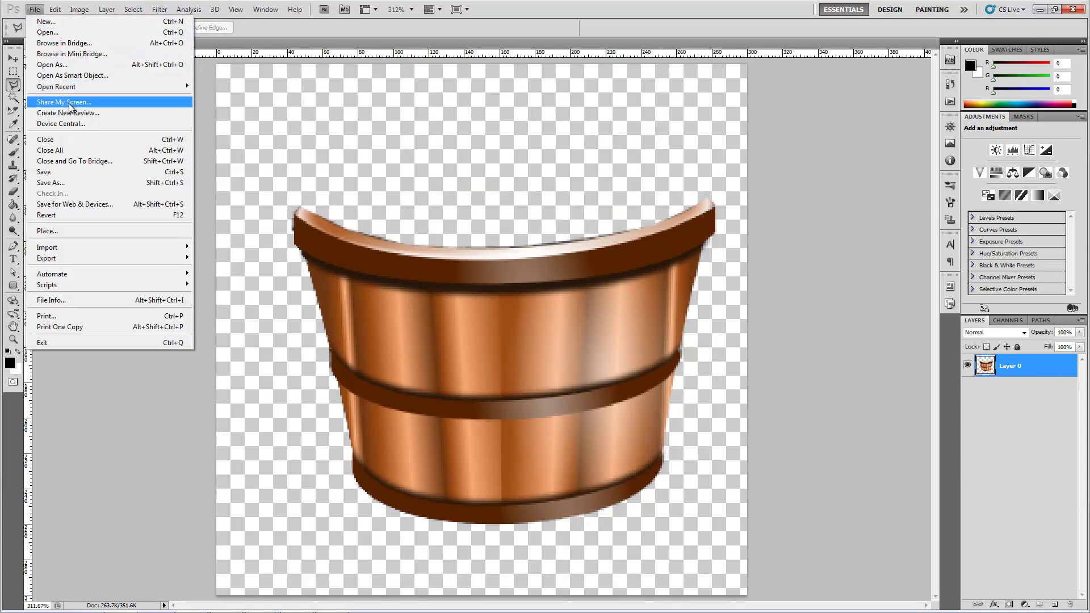
{"action": "left_click", "coordinate": [72, 172]}
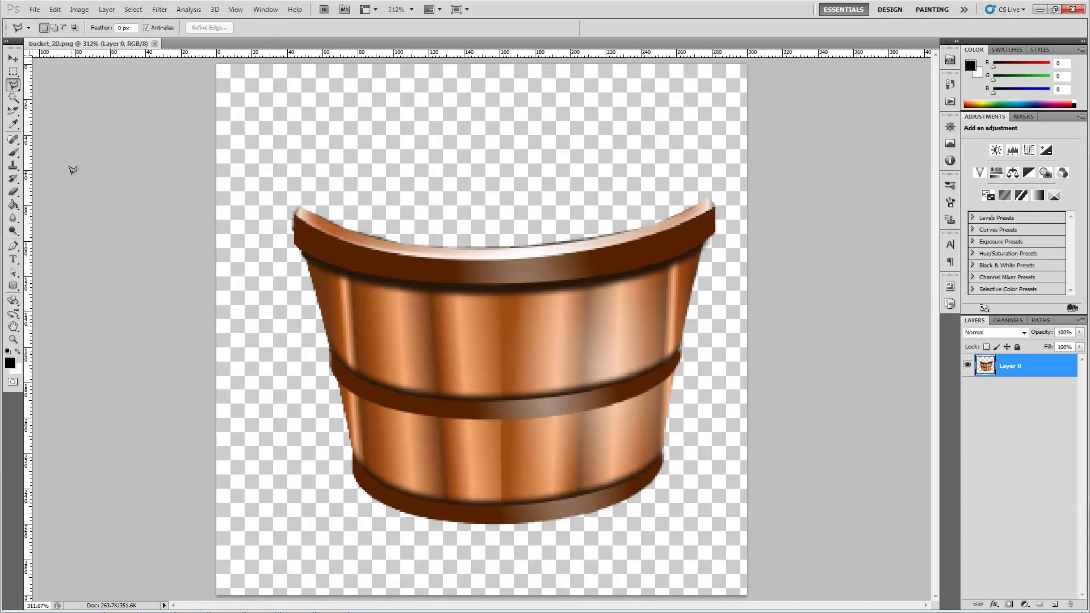
Step back to the full bucket with its lasso selection, invert the selection, and delete the bucket's front part
{"action": "left_click", "coordinate": [55, 9]}
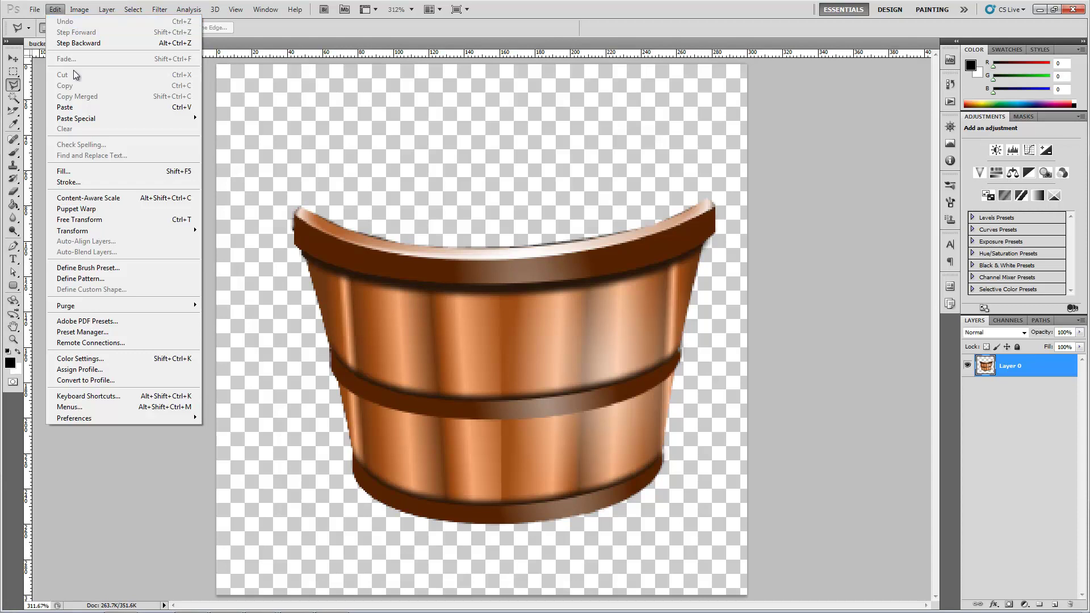
{"action": "left_click", "coordinate": [79, 43]}
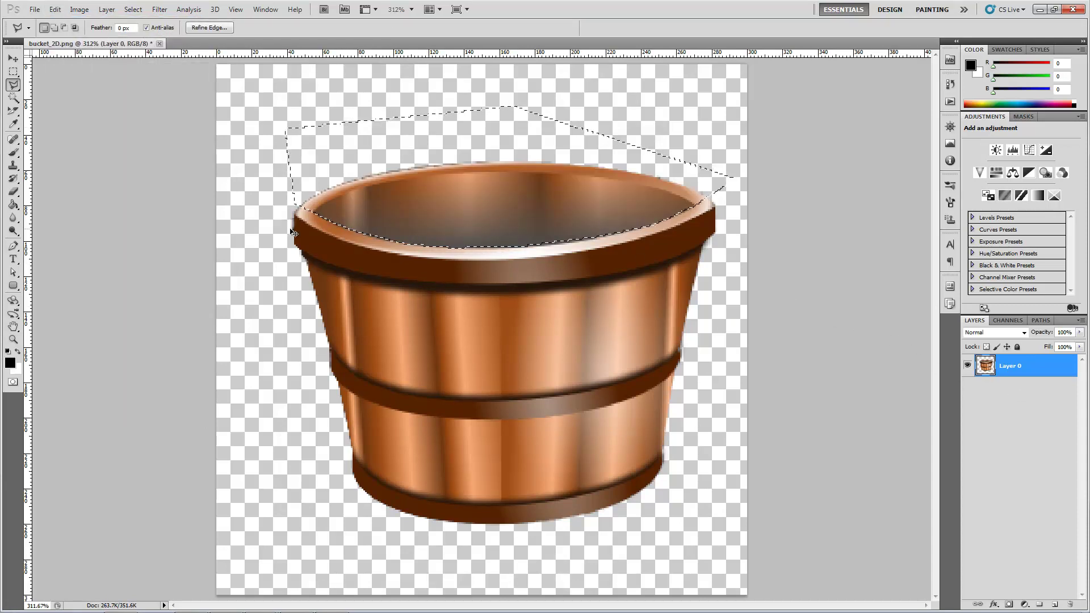
{"action": "key", "text": "ctrl+shift+i"}
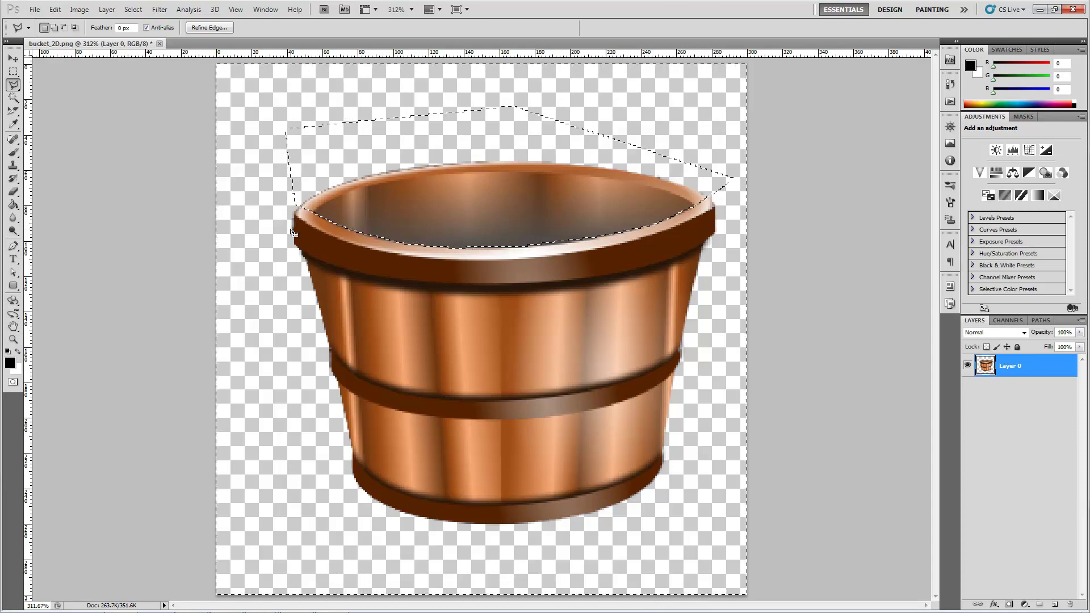
{"action": "key", "text": "Delete"}
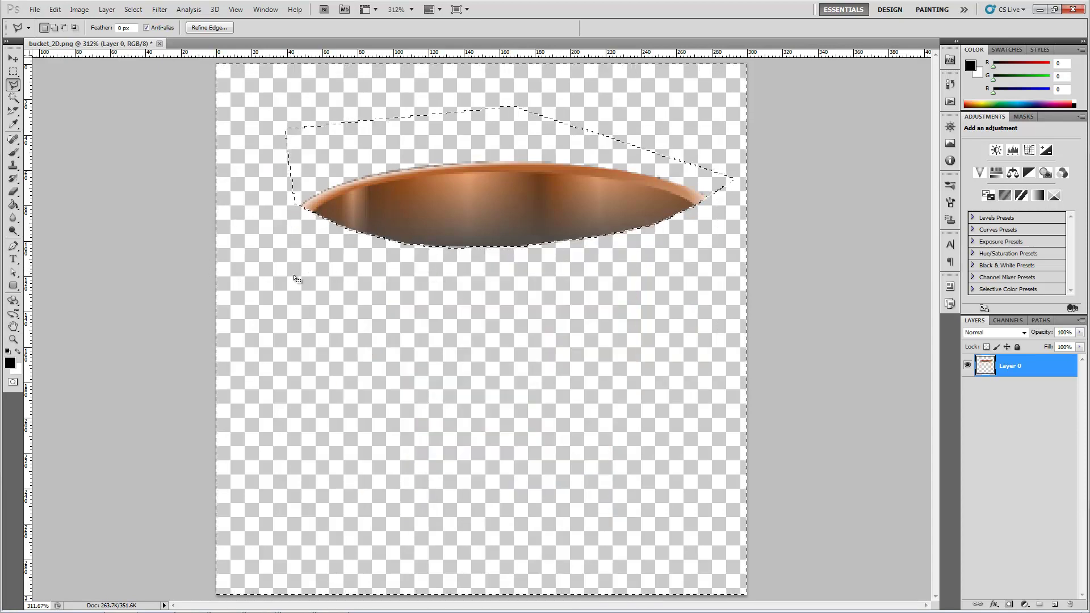
{"action": "key", "text": "ctrl+d"}
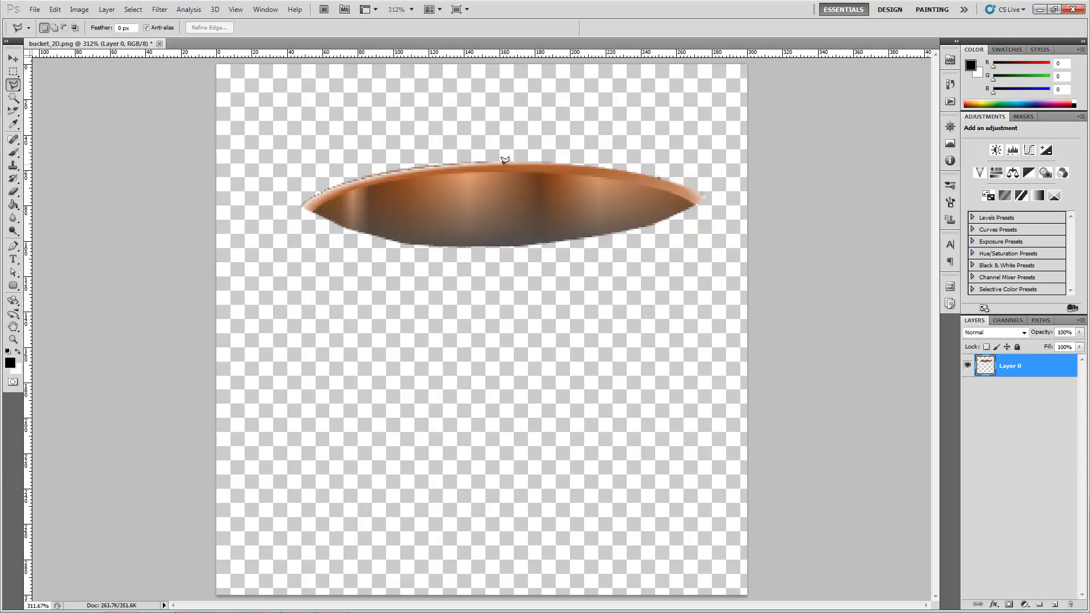
Save the remaining back part as a PNG copy named bucket_2D_top.png in the Art folder, without interlacing
{"action": "left_click", "coordinate": [34, 10]}
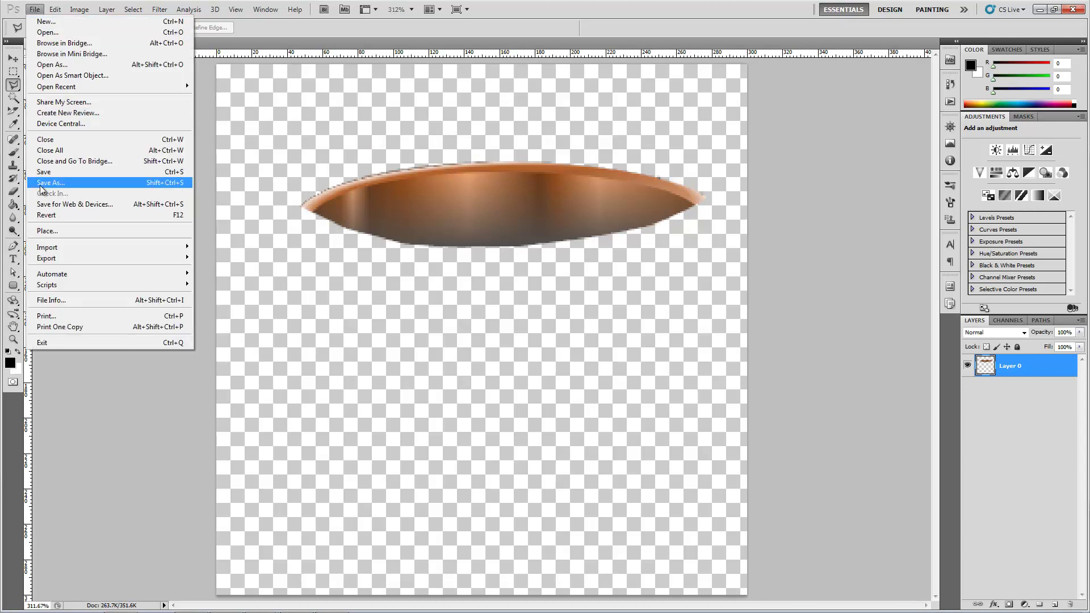
{"action": "left_click", "coordinate": [77, 185]}
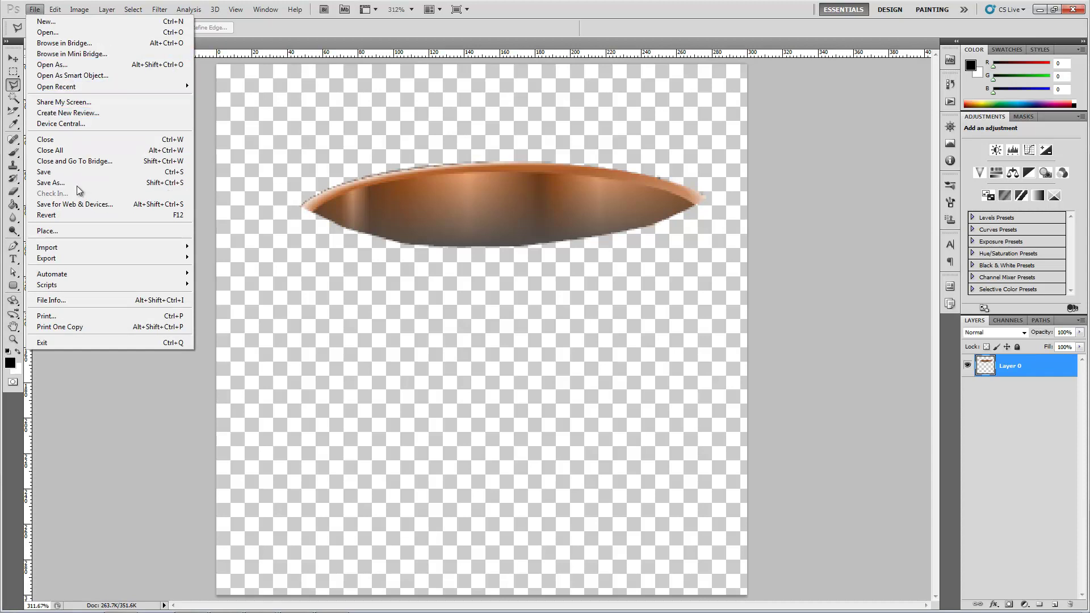
{"action": "left_click", "coordinate": [528, 294]}
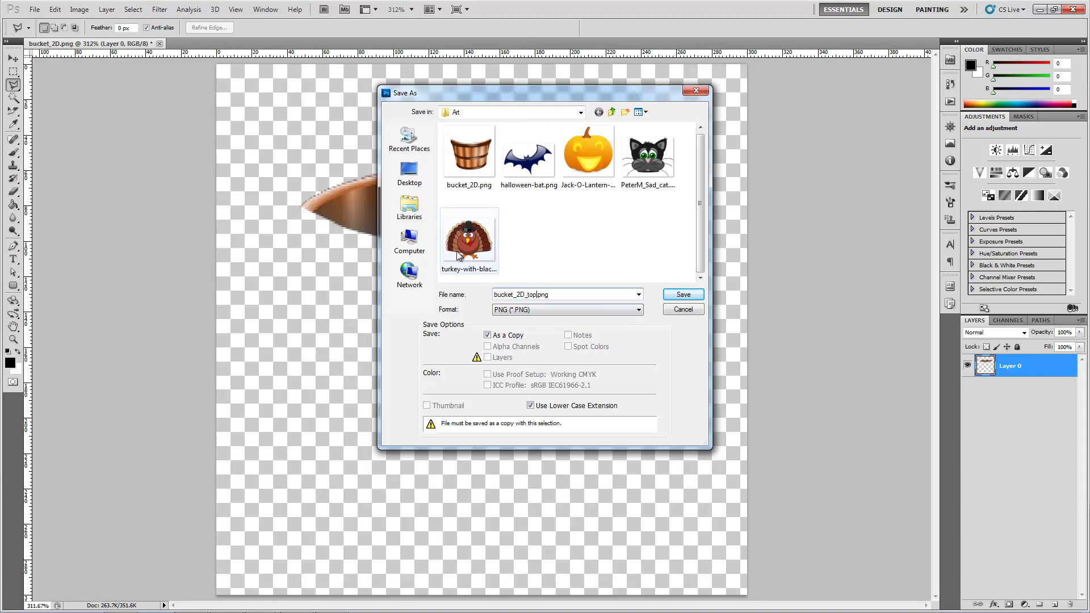
{"action": "left_click", "coordinate": [680, 294]}
{"action": "left_click", "coordinate": [508, 193]}
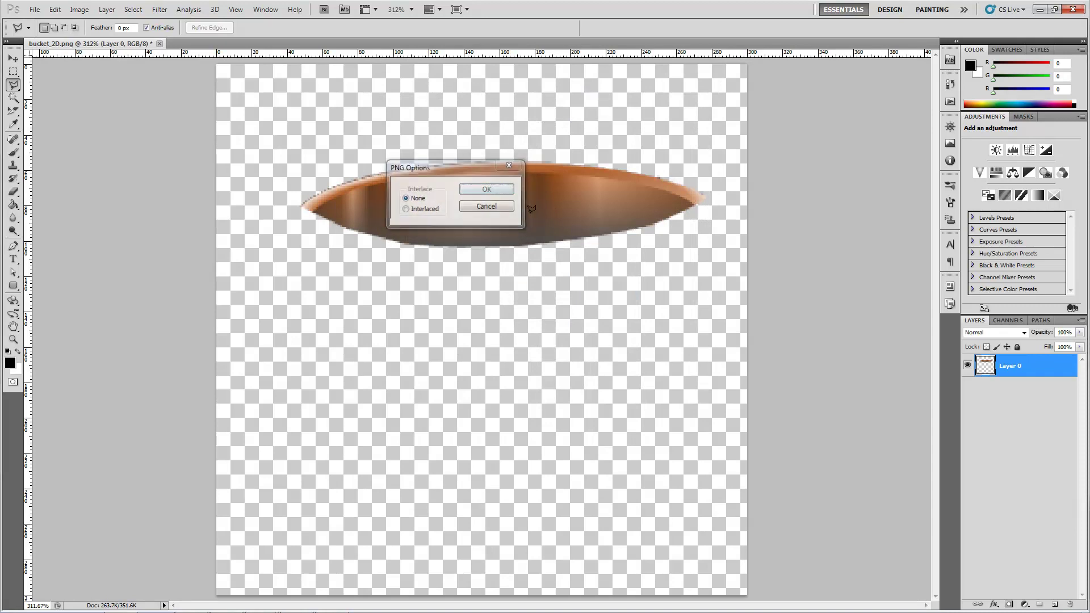
Switch to Unity and run the scene briefly to check how the bucket's front part looks in play
{"action": "key", "text": "alt+Tab"}
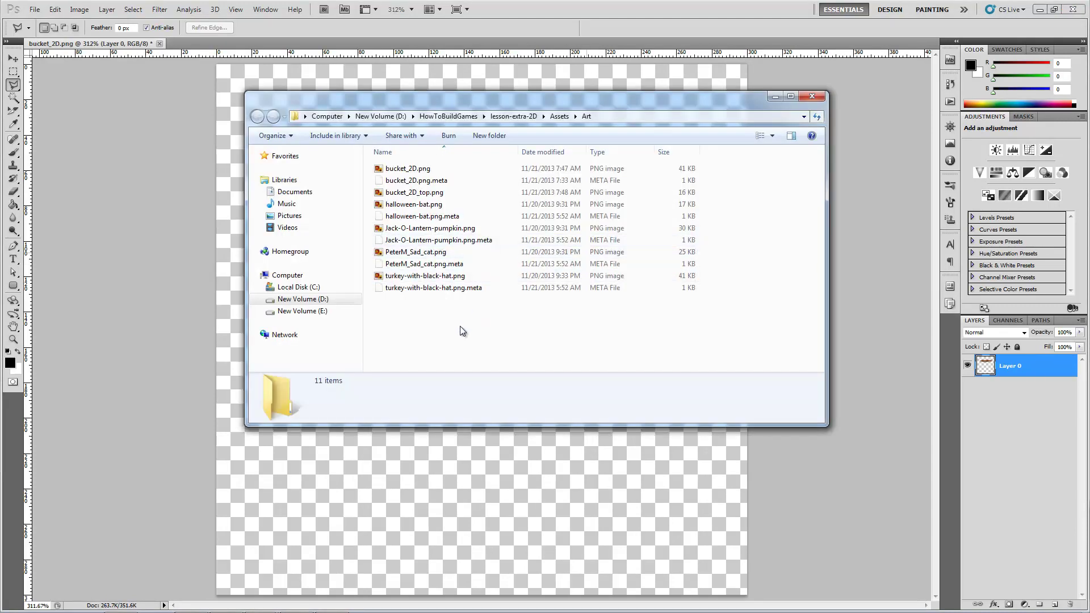
{"action": "key", "text": "alt+Tab"}
{"action": "key", "text": "alt+Tab"}
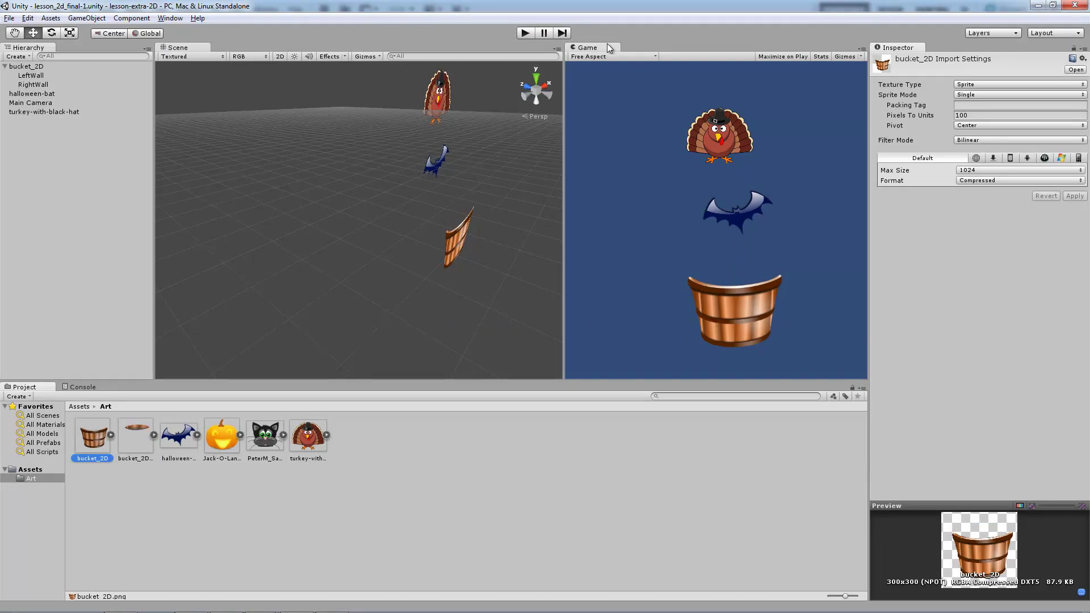
{"action": "left_click", "coordinate": [524, 33]}
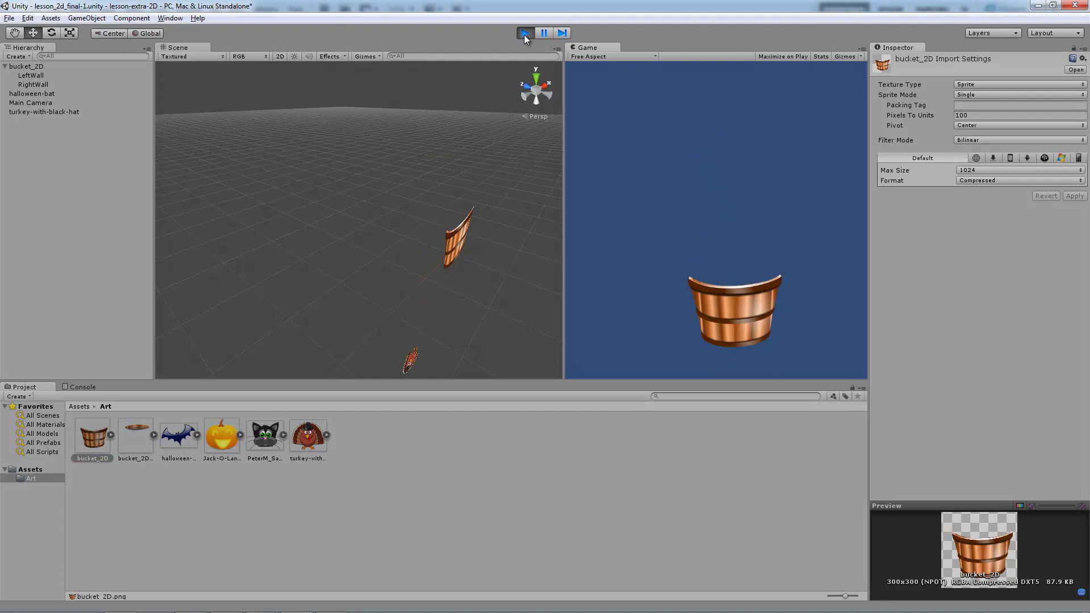
{"action": "left_click", "coordinate": [524, 32]}
{"action": "left_click", "coordinate": [134, 446]}
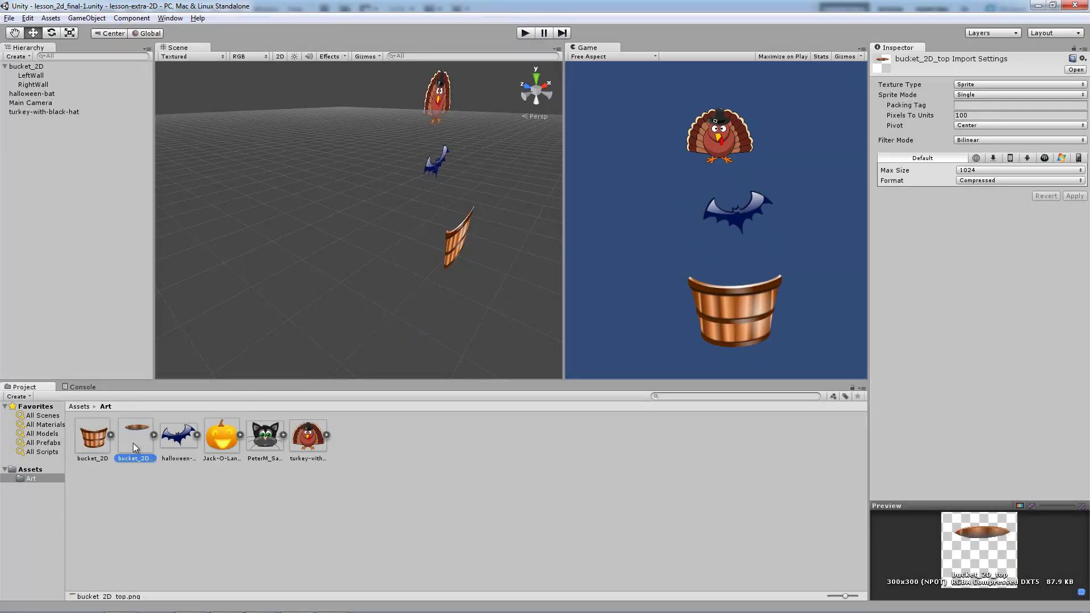
{"action": "left_click_drag", "start_coordinate": [132, 444], "coordinate": [69, 217]}
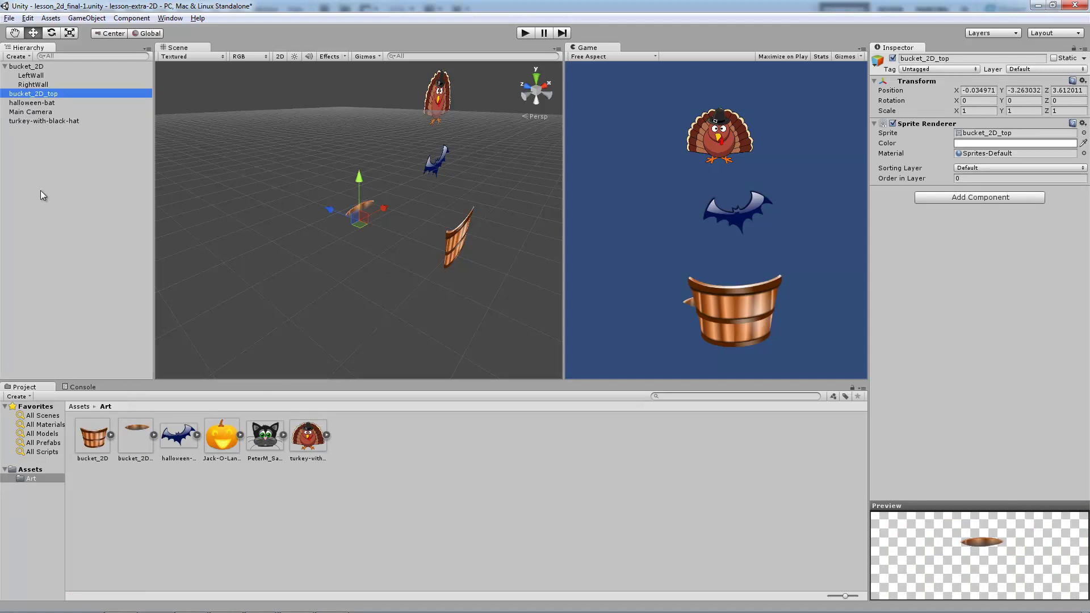
{"action": "left_click", "coordinate": [32, 67]}
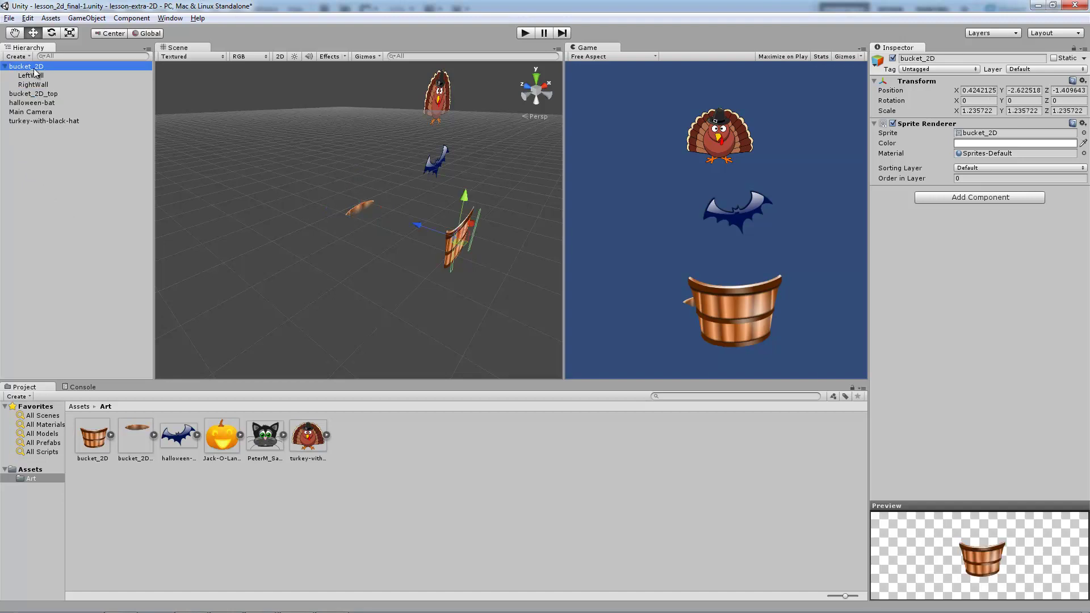
{"action": "left_click", "coordinate": [54, 96]}
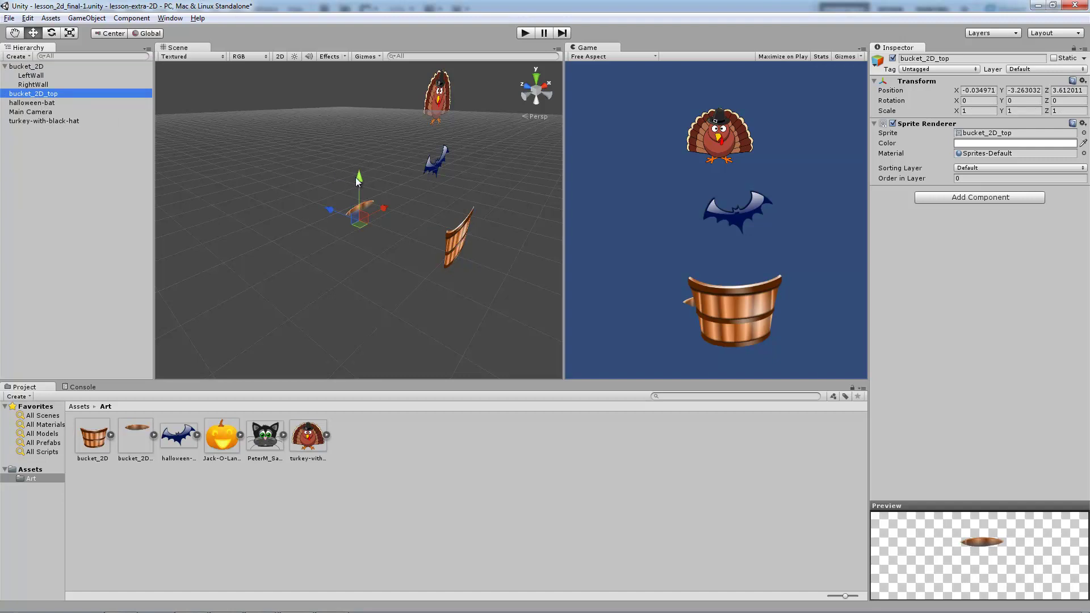
{"action": "mouse_move", "coordinate": [358, 180]}
{"action": "left_mouse_down"}
{"action": "mouse_move", "coordinate": [359, 158]}
{"action": "mouse_move", "coordinate": [360, 168]}
{"action": "left_mouse_up"}
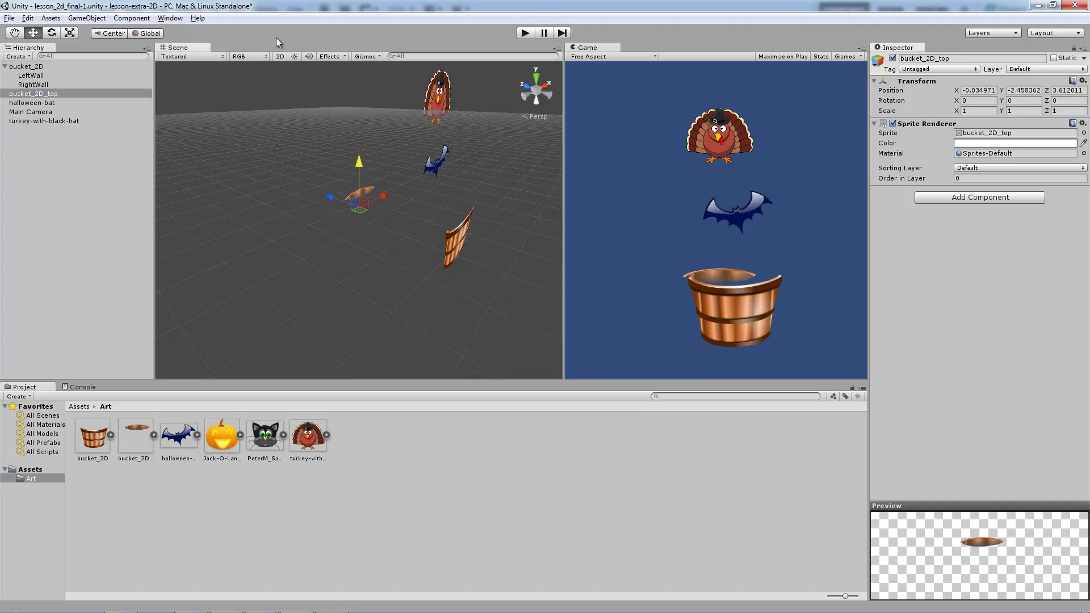
{"action": "left_click", "coordinate": [280, 56]}
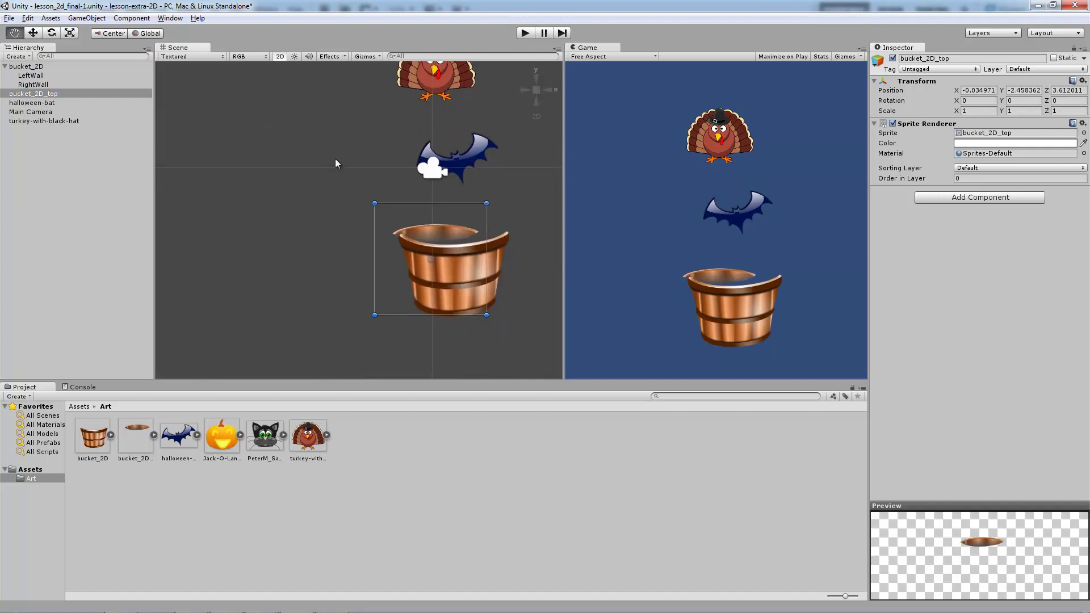
{"action": "scroll", "coordinate": [373, 188], "scroll_direction": "up", "scroll_amount": 3}
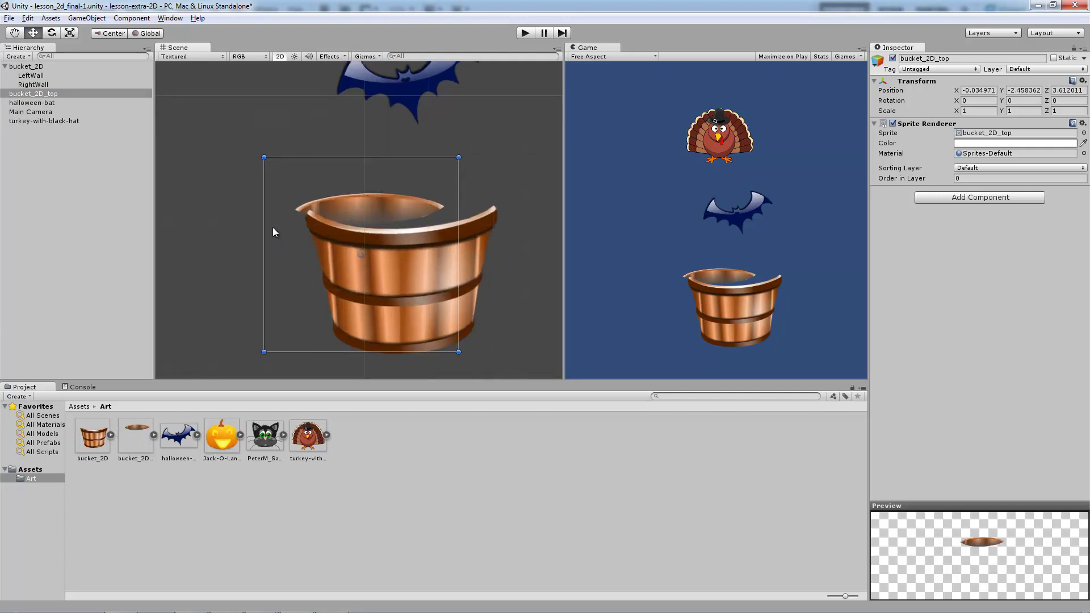
{"action": "key", "text": "Delete"}
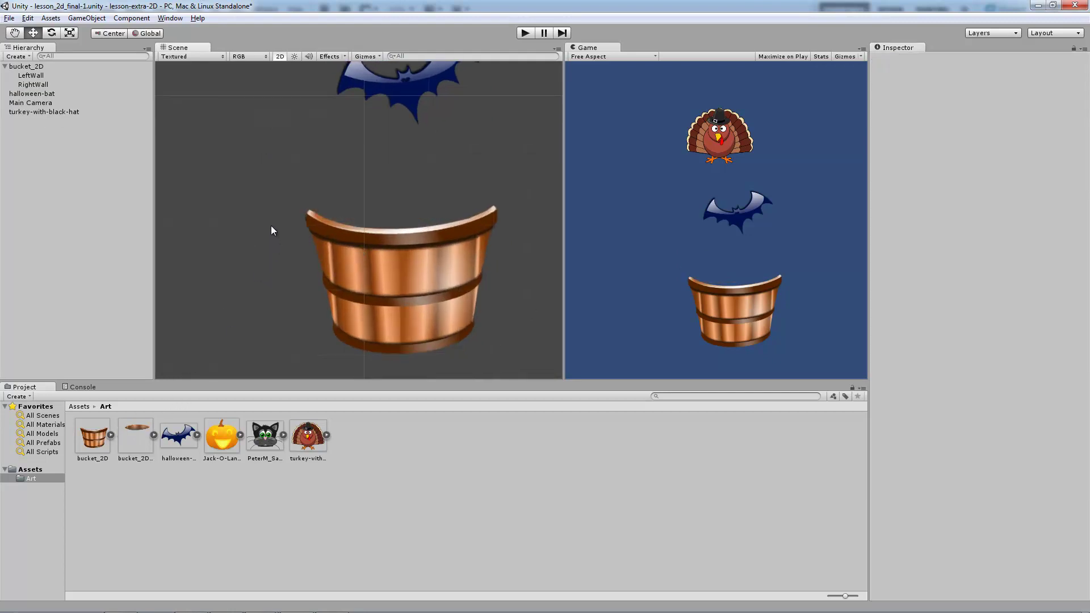
Duplicate the bucket_2D object and delete the LeftWall and RightWall children from one of the two copies
{"action": "left_click", "coordinate": [43, 67]}
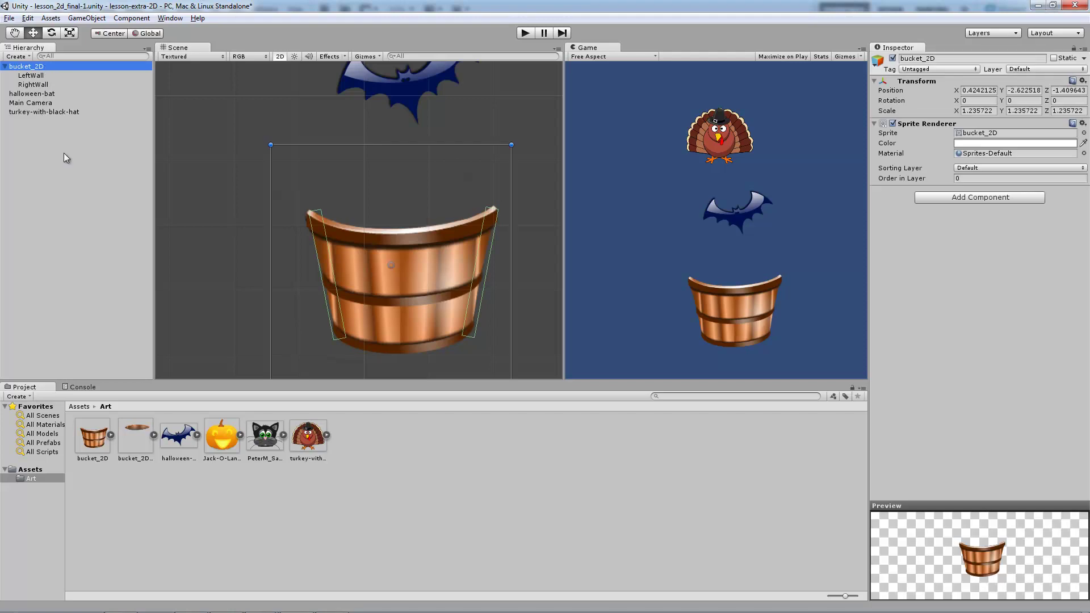
{"action": "right_click", "coordinate": [43, 67]}
{"action": "left_click", "coordinate": [91, 116]}
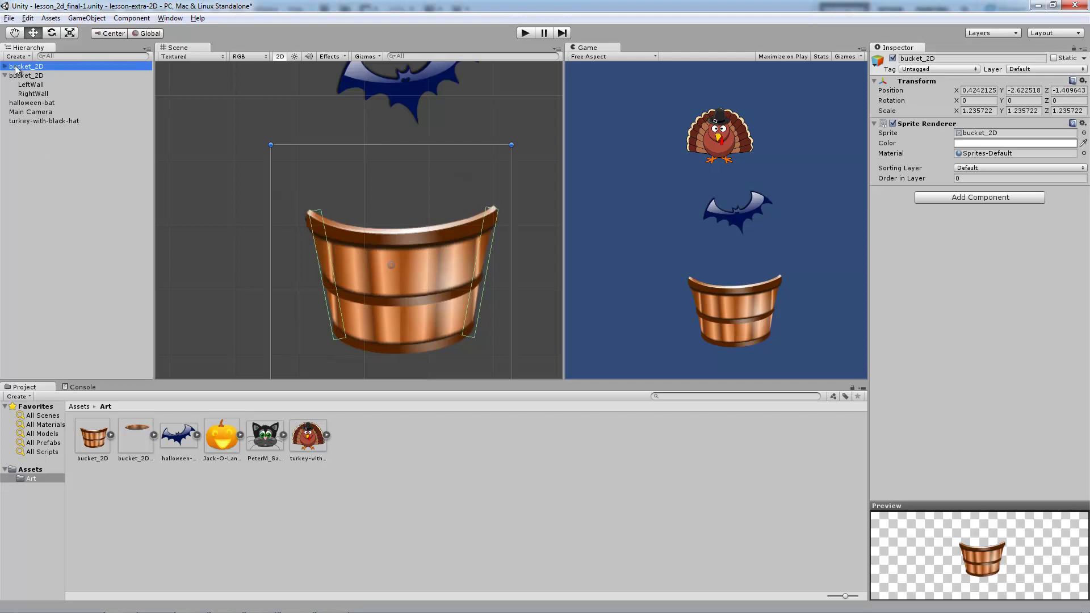
{"action": "left_click", "coordinate": [5, 66]}
{"action": "left_click", "coordinate": [30, 75]}
{"action": "left_click", "coordinate": [33, 84], "text": "ctrl"}
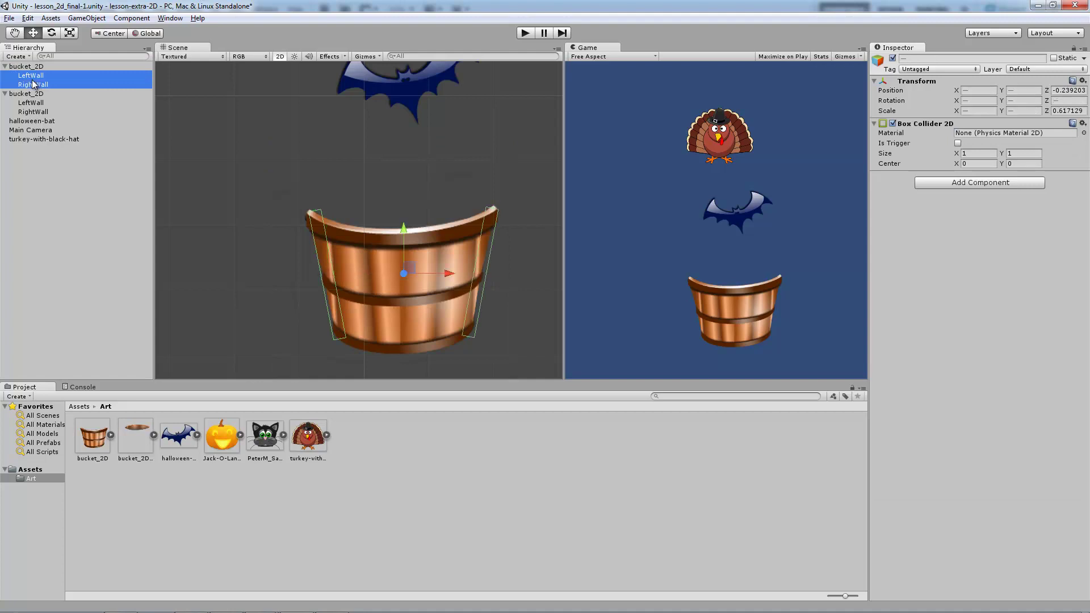
{"action": "key", "text": "Delete"}
Rename the bucket copy without wall children as bucket_top
{"action": "left_click", "coordinate": [32, 66]}
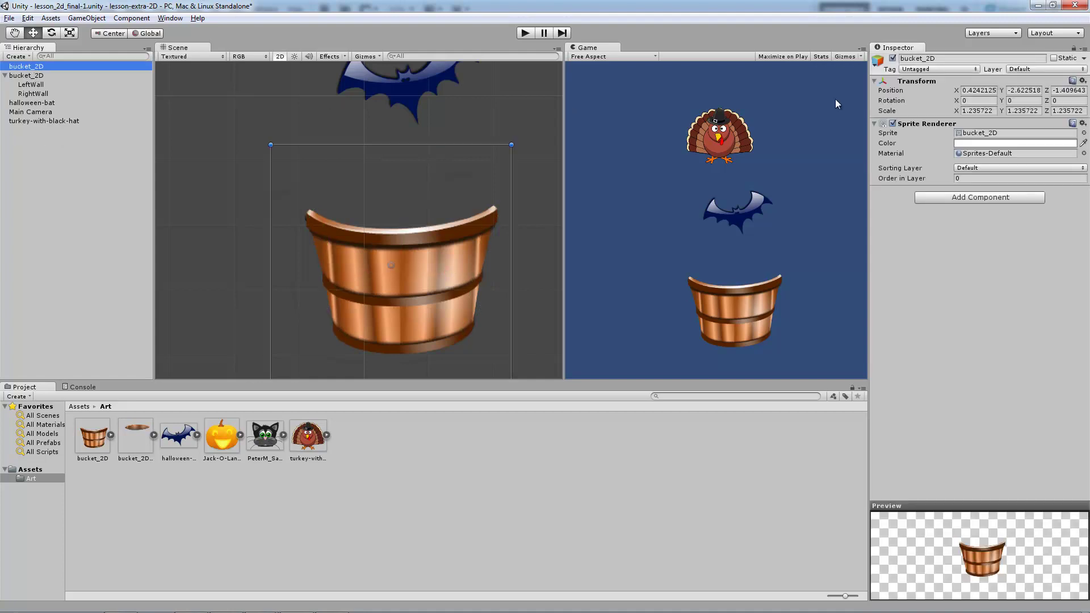
{"action": "left_click", "coordinate": [947, 58]}
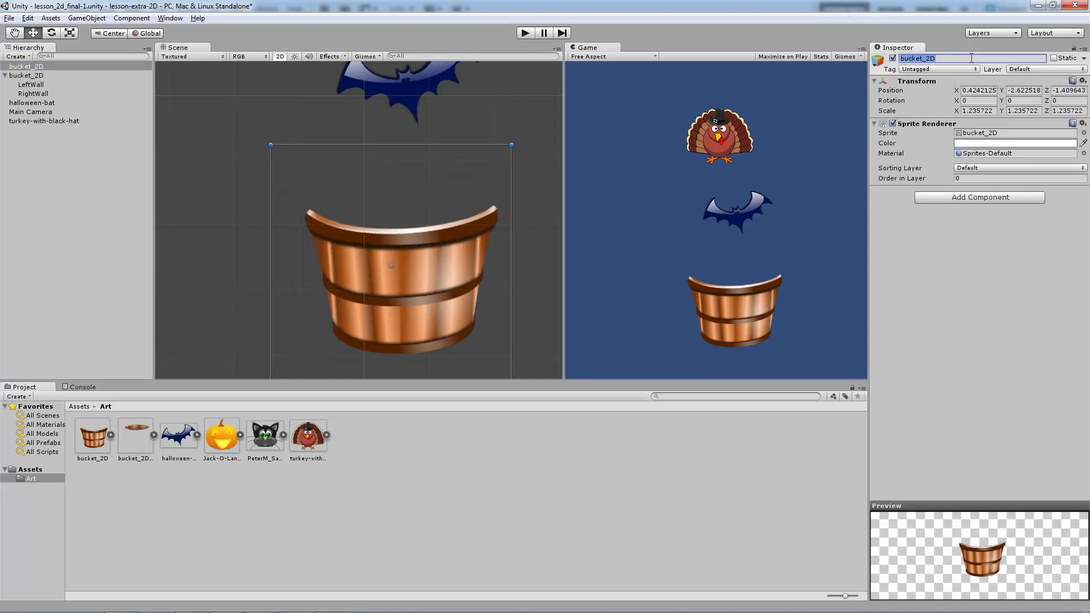
{"action": "left_click", "coordinate": [971, 58]}
{"action": "type", "text": "top"}
{"action": "key", "text": "Return"}
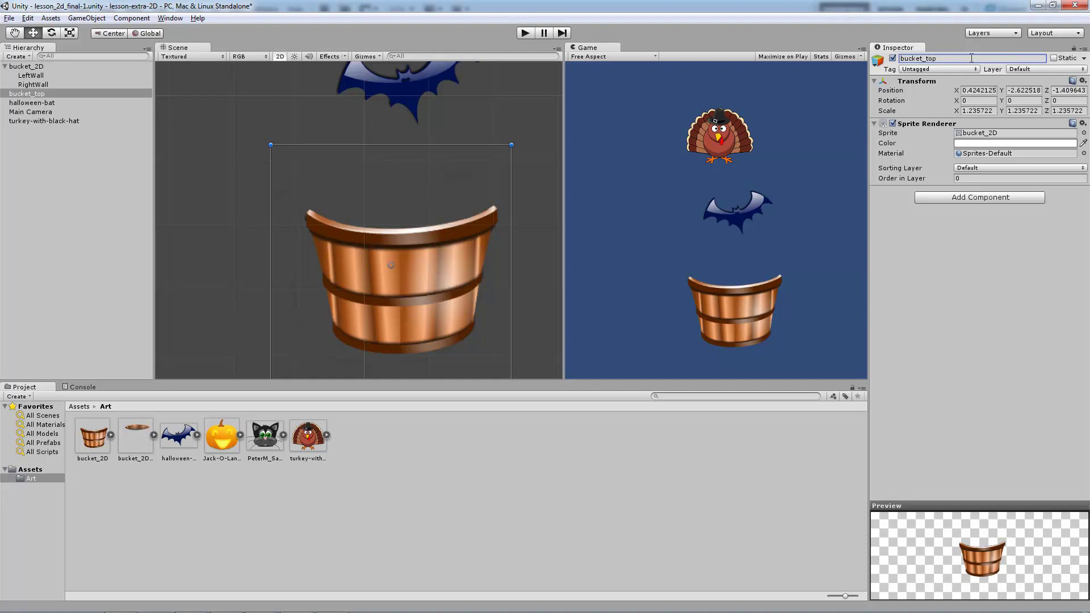
{"action": "left_click_drag", "start_coordinate": [100, 445], "coordinate": [31, 96]}
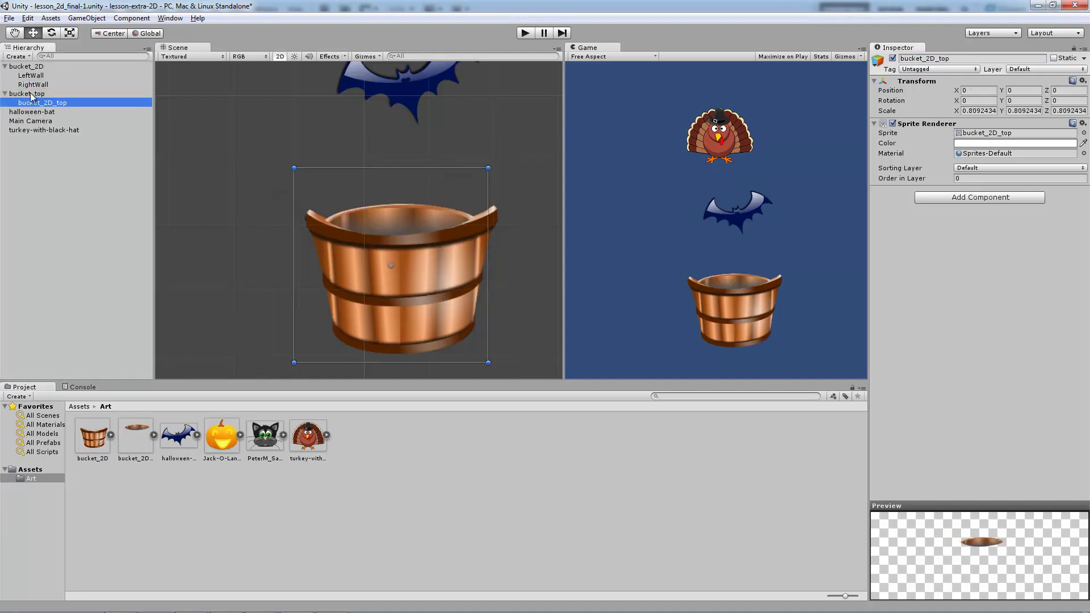
{"action": "key", "text": "ctrl+z"}
{"action": "key", "text": "ctrl+z"}
{"action": "key", "text": "ctrl+z"}
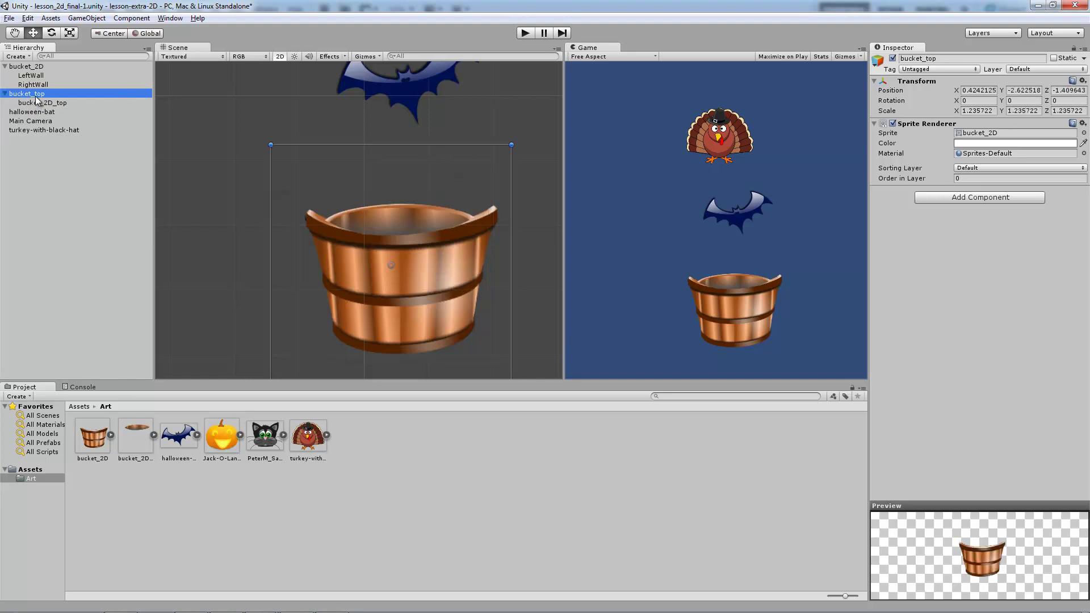
Set the Sprite of the bucket_top object's Sprite Renderer to bucket_2D_top
{"action": "left_click", "coordinate": [44, 94]}
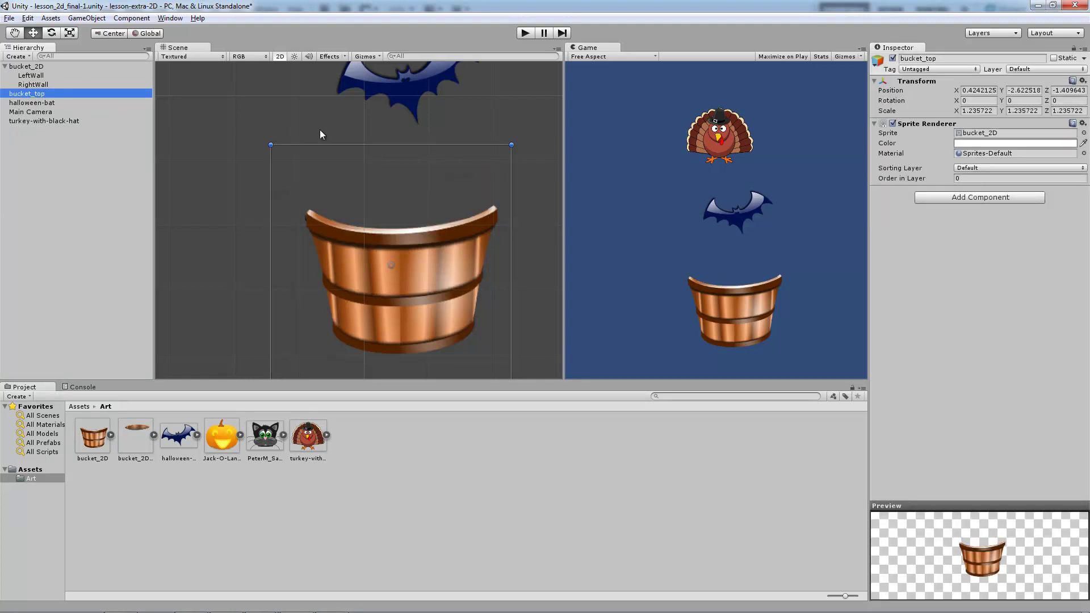
{"action": "left_click", "coordinate": [1083, 134]}
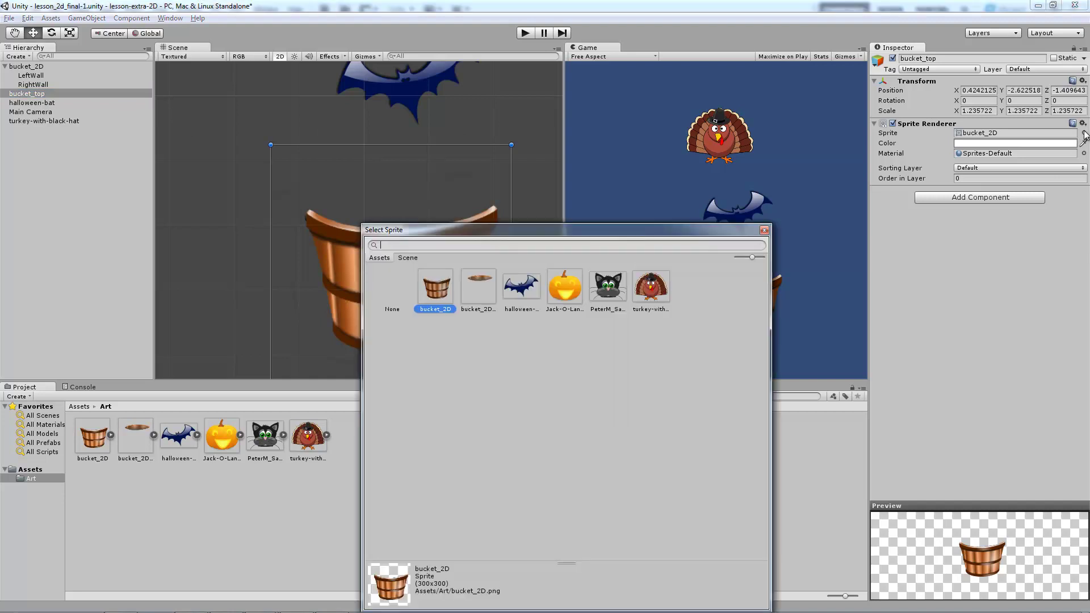
{"action": "double_click", "coordinate": [476, 291]}
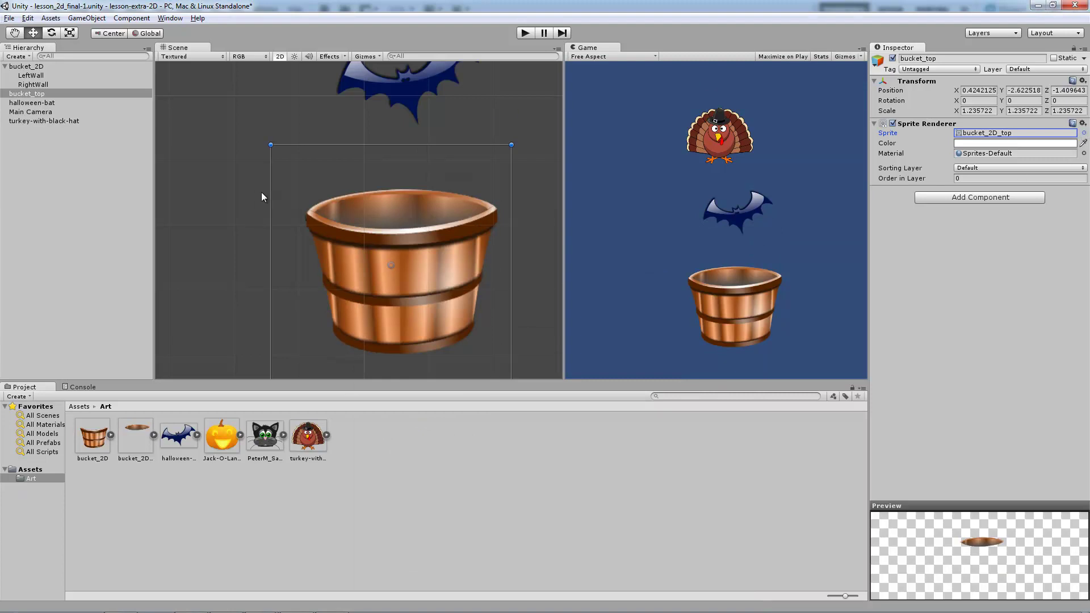
Compare the bucket_2D and bucket_top objects to examine how the front and back parts line up
{"action": "scroll", "coordinate": [261, 196], "scroll_direction": "down", "scroll_amount": 2}
{"action": "left_click", "coordinate": [28, 67]}
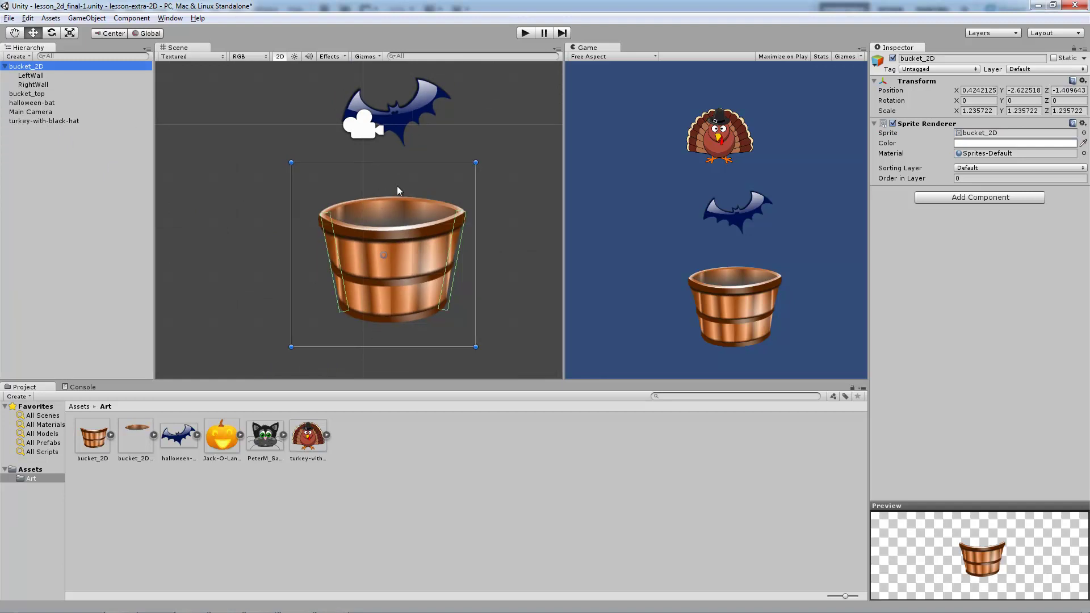
{"action": "left_click", "coordinate": [28, 93]}
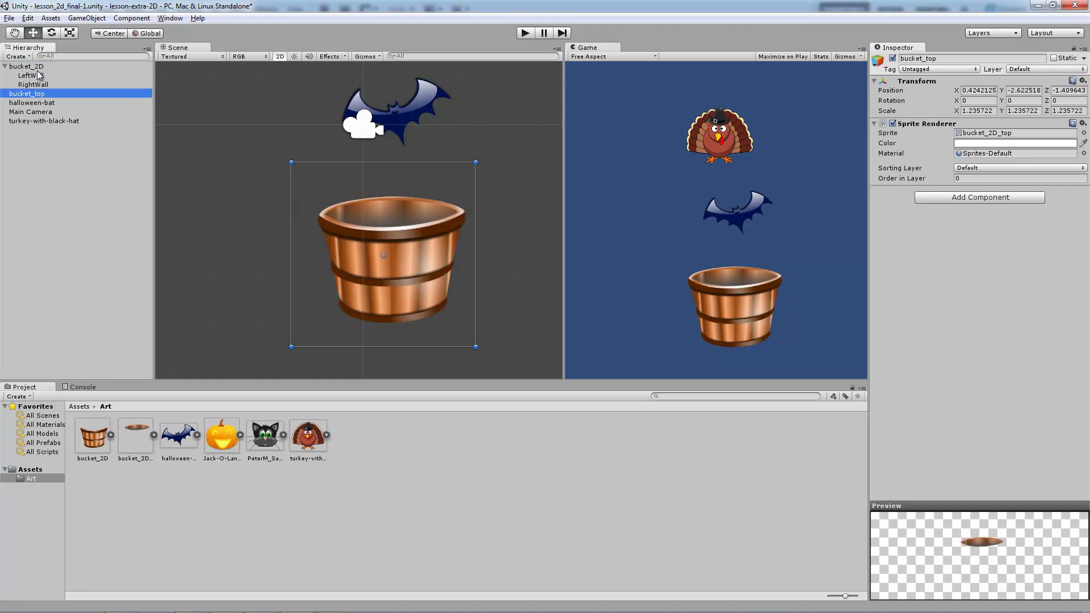
{"action": "left_click", "coordinate": [42, 67]}
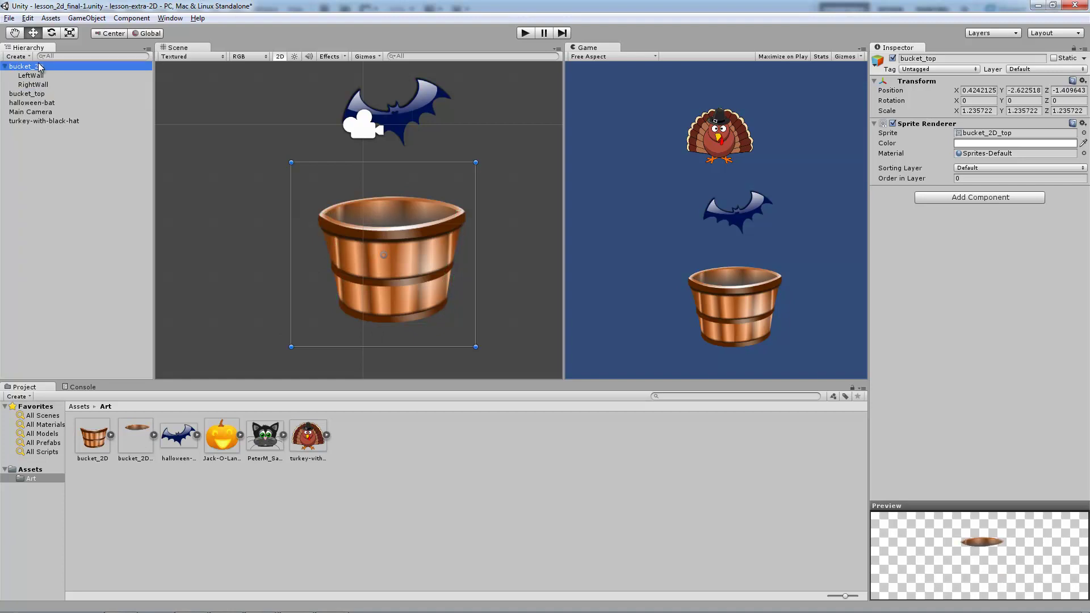
Try the other available sprites on the bucket_top object and restore bucket_2D_top
{"action": "left_click", "coordinate": [33, 94]}
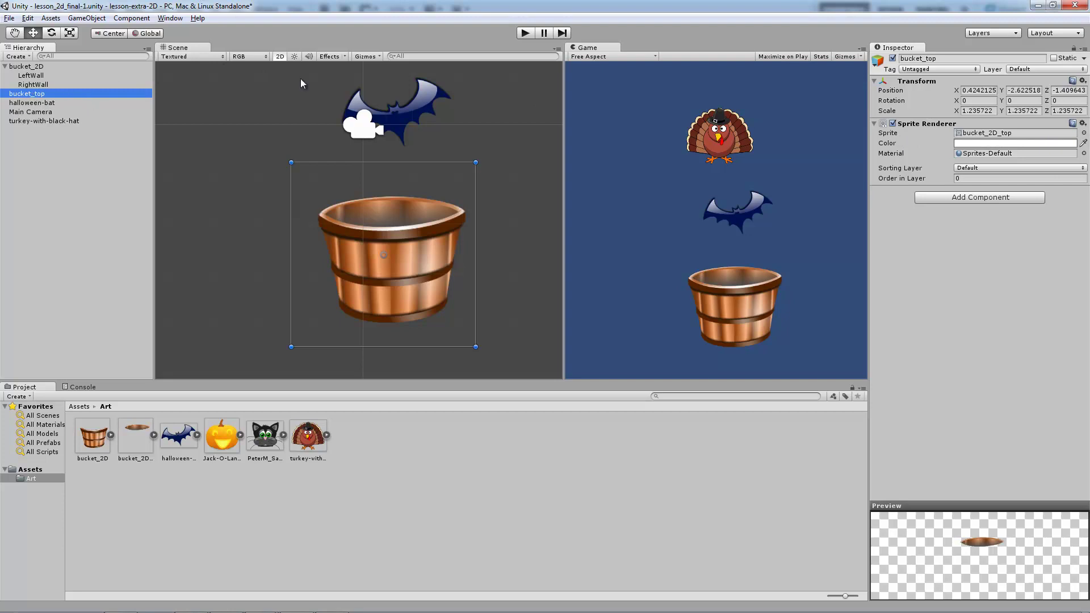
{"action": "left_click", "coordinate": [1082, 133]}
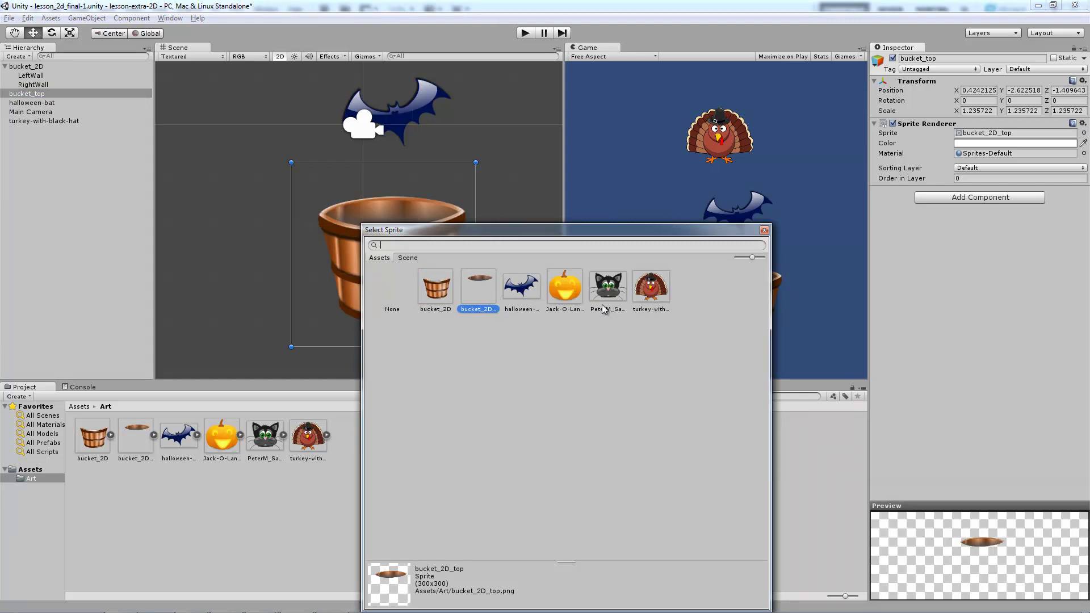
{"action": "left_click", "coordinate": [578, 297]}
{"action": "left_click", "coordinate": [606, 290]}
{"action": "left_click", "coordinate": [642, 294]}
{"action": "left_click", "coordinate": [536, 293]}
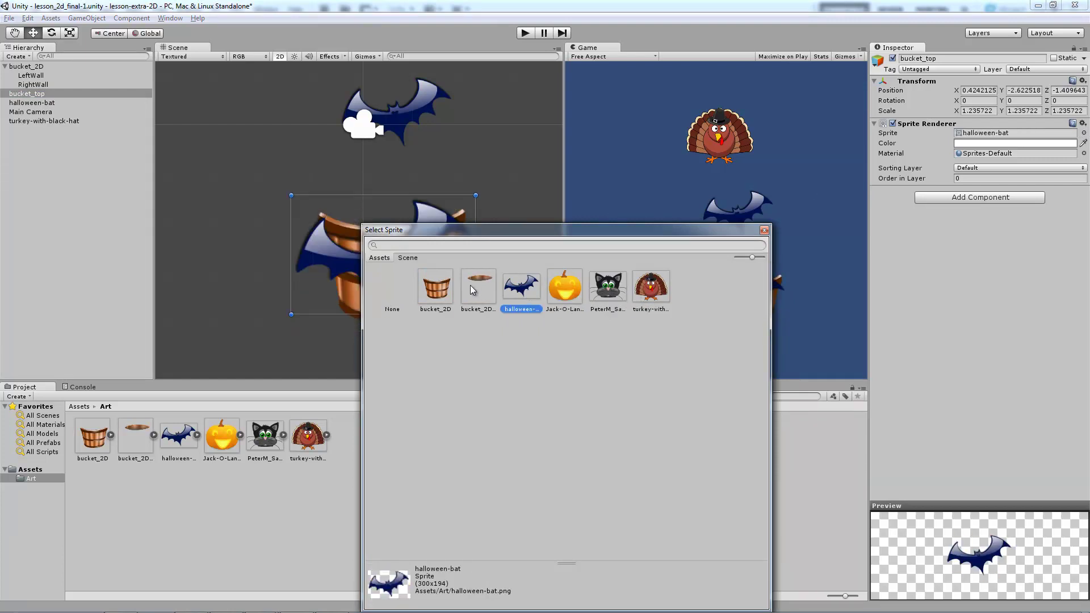
{"action": "left_click", "coordinate": [432, 298]}
{"action": "left_click", "coordinate": [482, 298]}
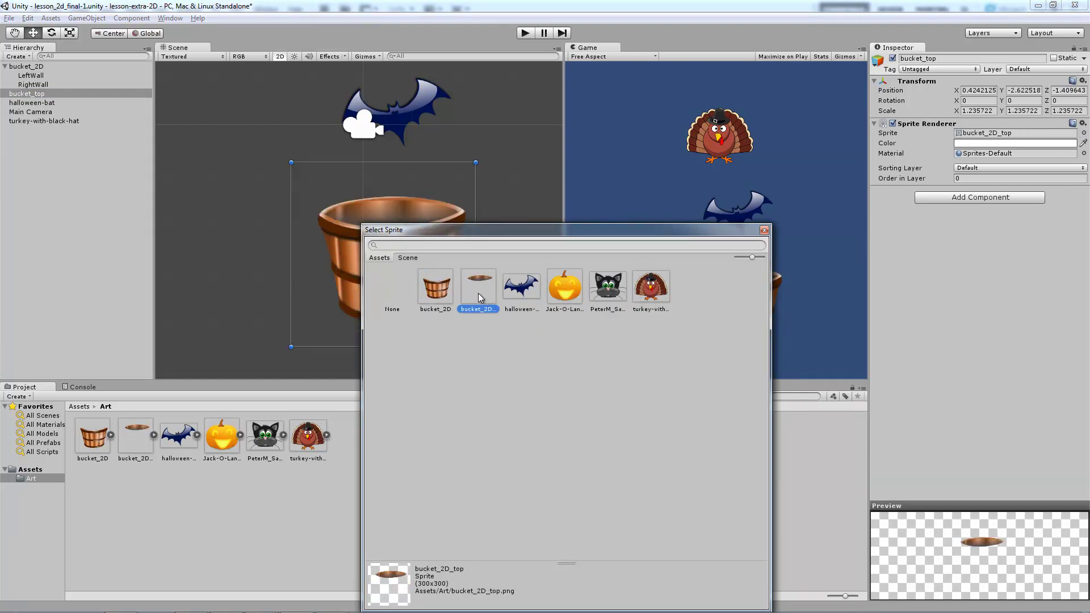
{"action": "double_click", "coordinate": [478, 292]}
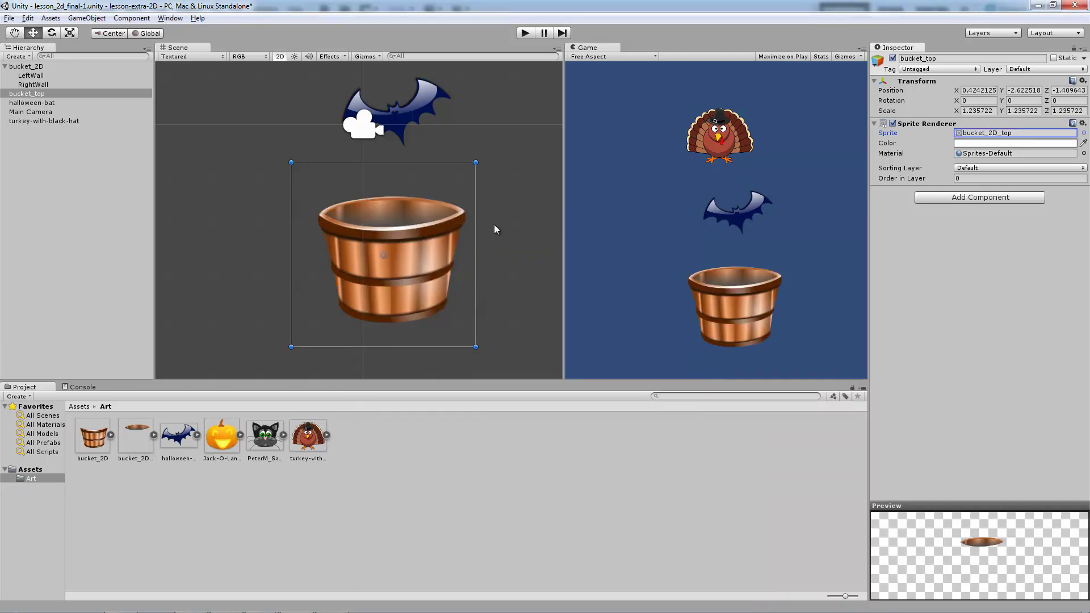
{"action": "scroll", "coordinate": [494, 223], "scroll_direction": "down", "scroll_amount": 2}
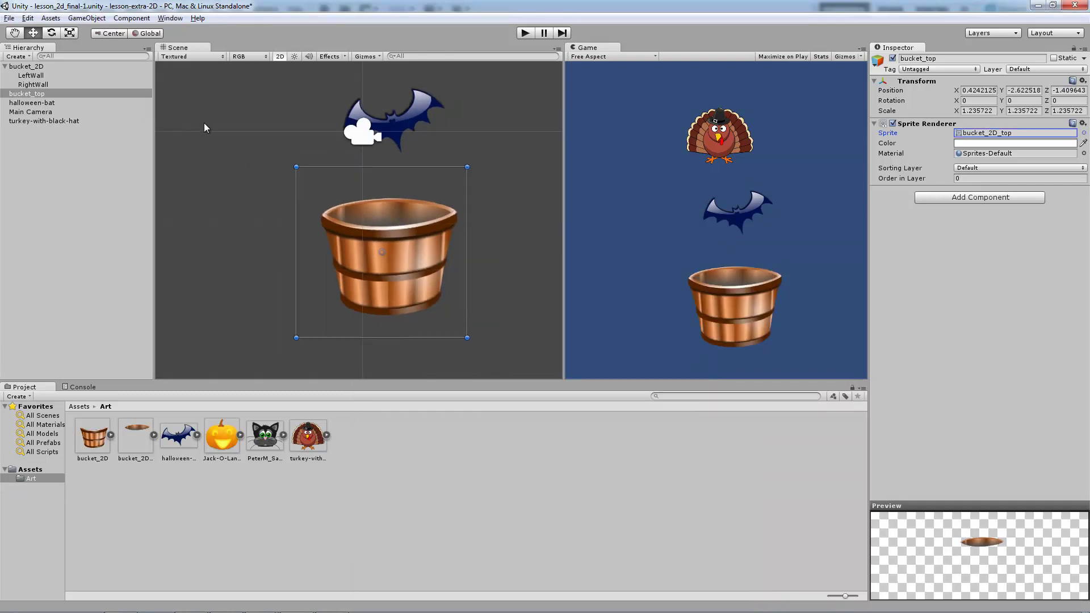
Move the bucket_top object back along Z to about 0.85, behind the front bucket, and test-run the scene
{"action": "left_click", "coordinate": [278, 59]}
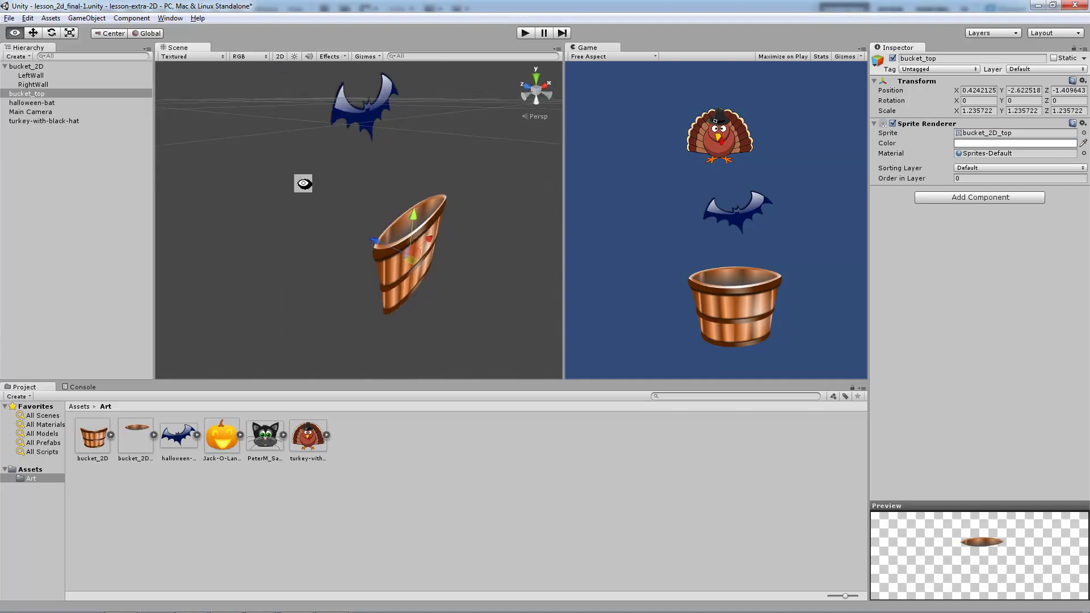
{"action": "left_click_drag", "start_coordinate": [301, 182], "coordinate": [260, 148], "text": "alt"}
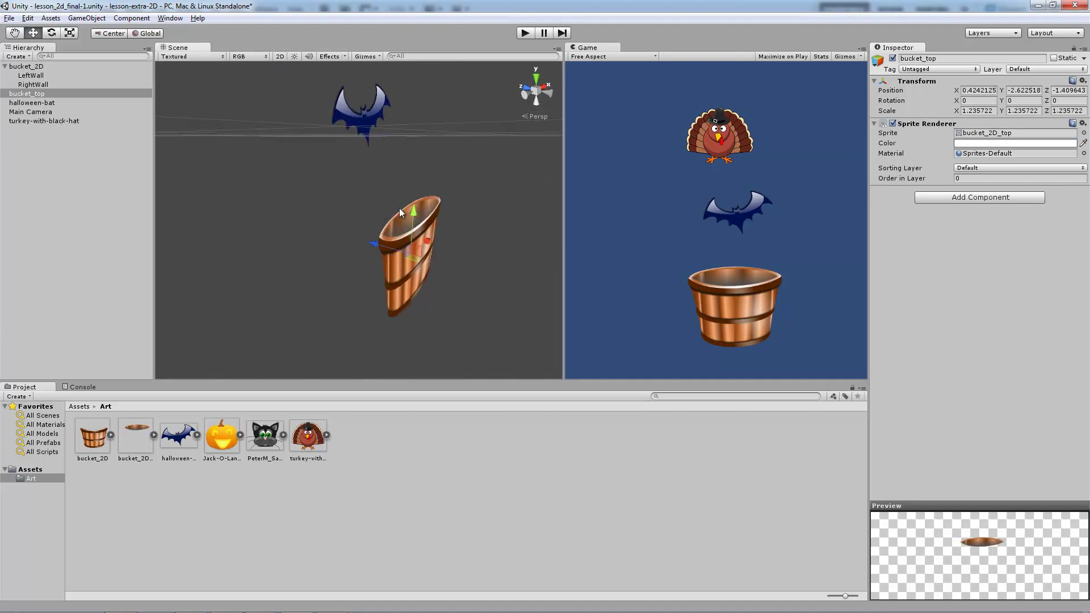
{"action": "mouse_move", "coordinate": [323, 226]}
{"action": "left_mouse_down", "text": "alt"}
{"action": "mouse_move", "coordinate": [454, 170]}
{"action": "mouse_move", "coordinate": [308, 233]}
{"action": "mouse_move", "coordinate": [207, 234]}
{"action": "mouse_move", "coordinate": [325, 270]}
{"action": "mouse_move", "coordinate": [357, 205]}
{"action": "mouse_move", "coordinate": [333, 211]}
{"action": "left_mouse_up", "text": "alt"}
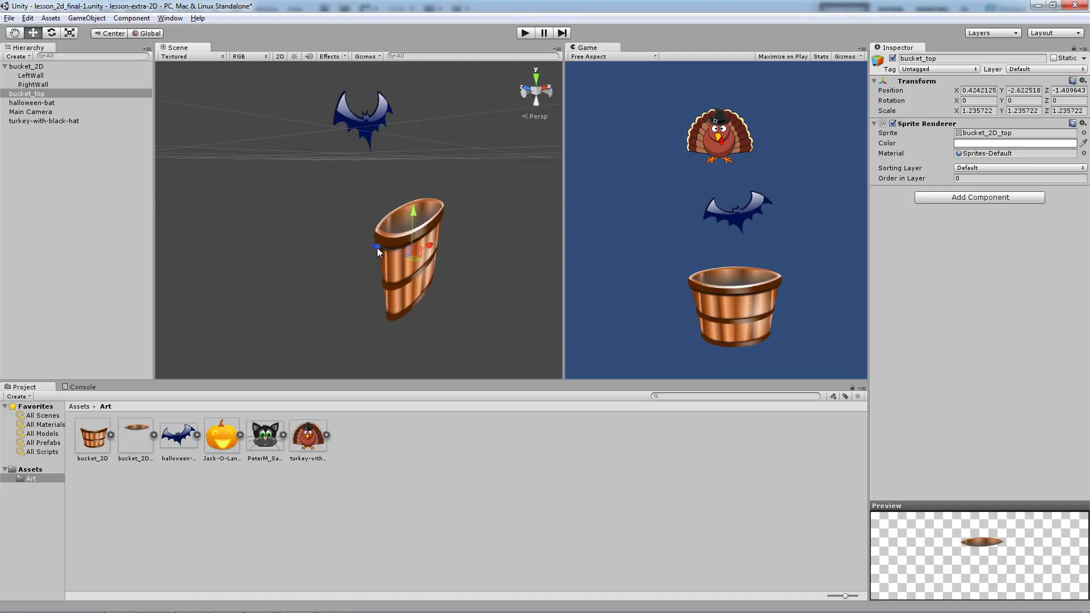
{"action": "left_click_drag", "start_coordinate": [377, 252], "coordinate": [288, 246]}
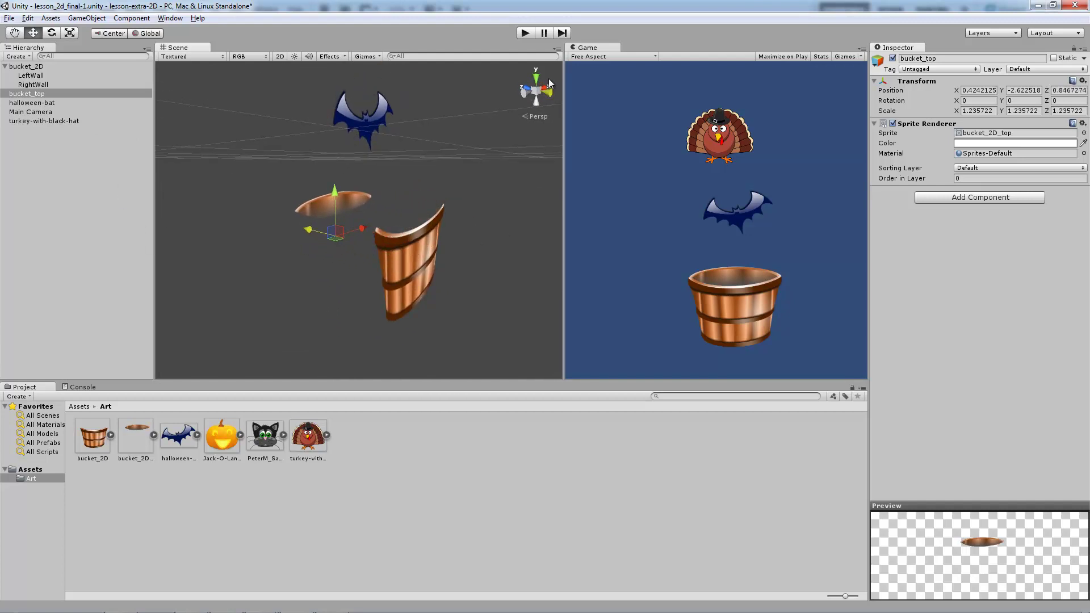
{"action": "left_click", "coordinate": [522, 34]}
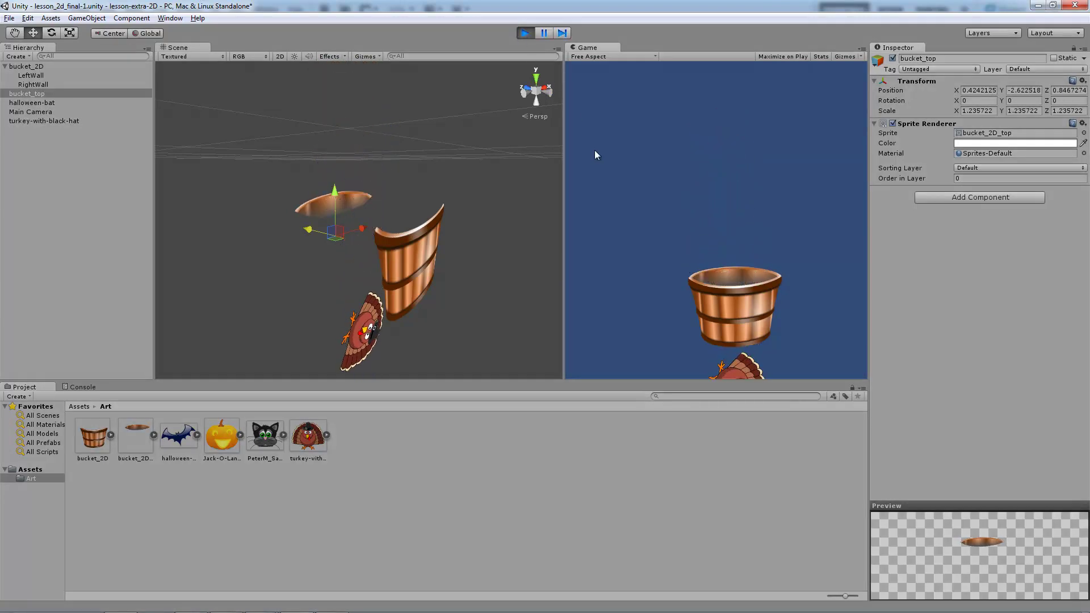
{"action": "left_click", "coordinate": [527, 34]}
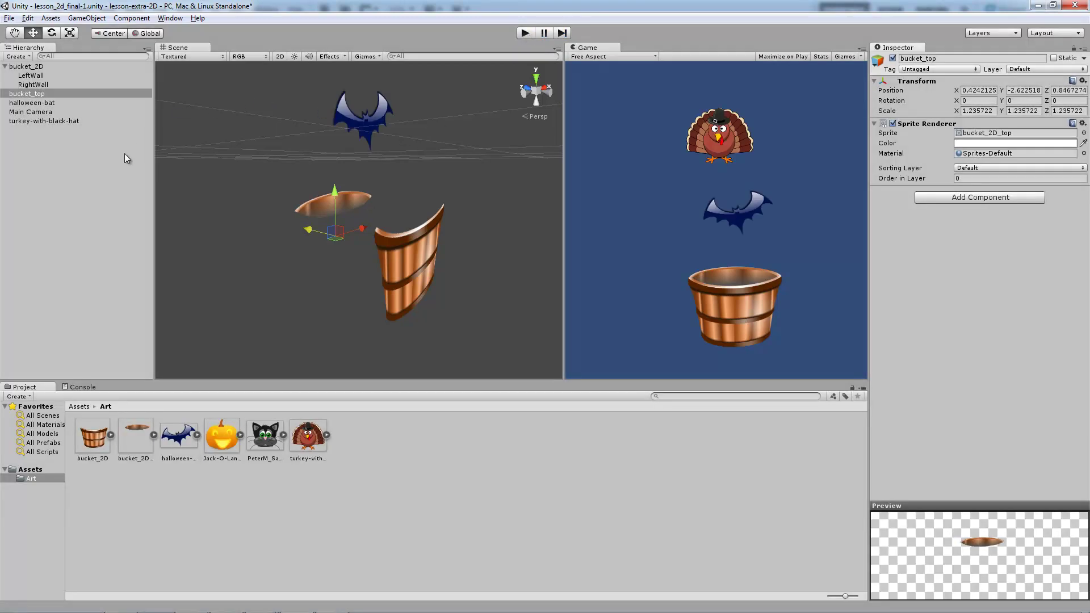
{"action": "left_click", "coordinate": [59, 196]}
{"action": "left_click", "coordinate": [26, 66]}
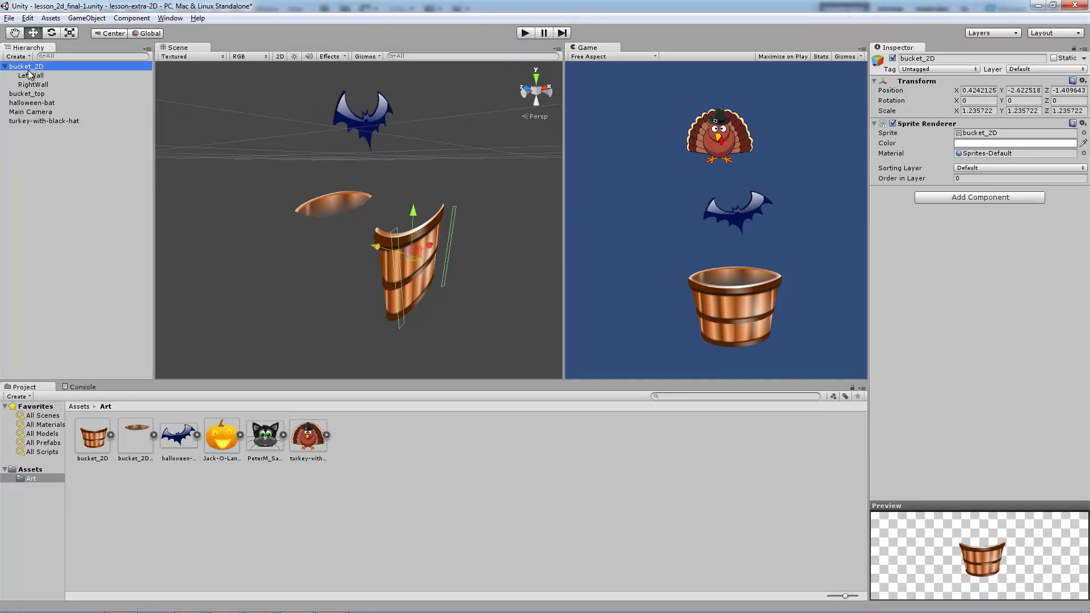
{"action": "left_click", "coordinate": [86, 18]}
{"action": "left_click", "coordinate": [103, 34]}
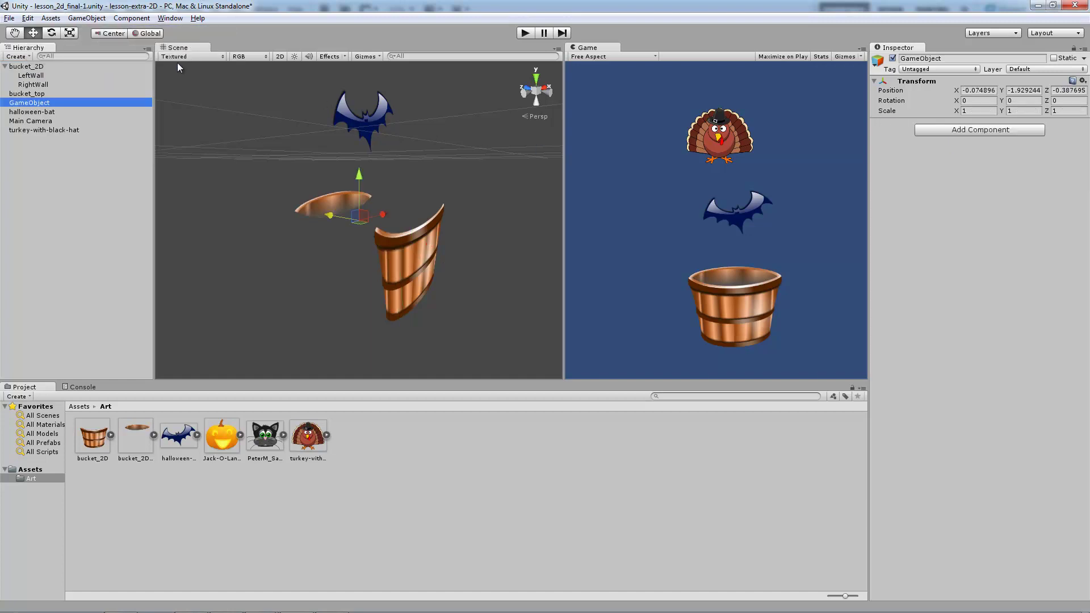
{"action": "key", "text": "Delete"}
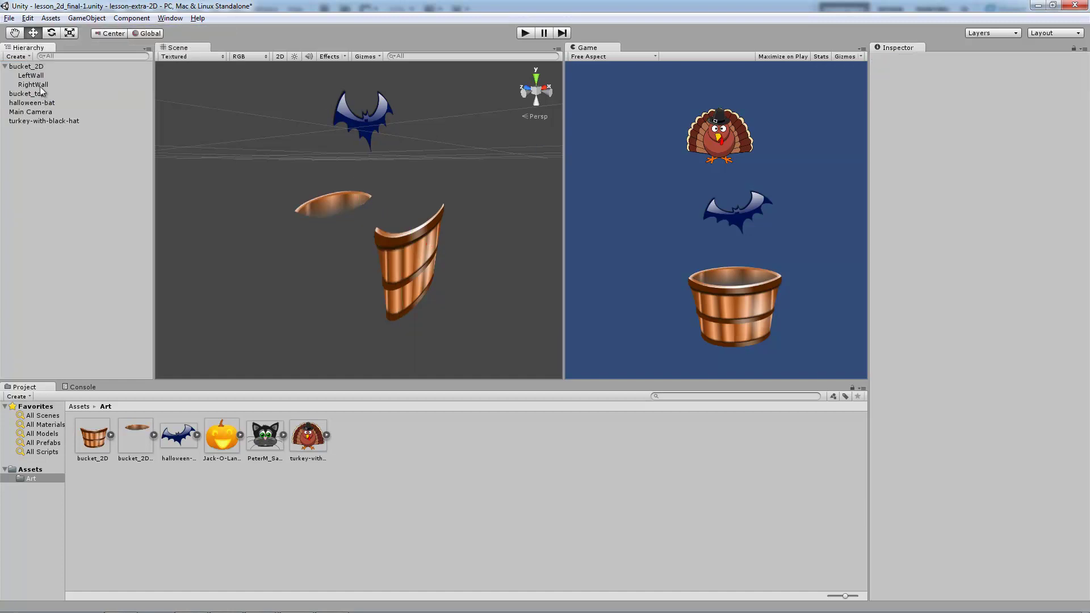
Duplicate the RightWall child of bucket_2D and rename the copy as Floor
{"action": "left_click", "coordinate": [41, 85]}
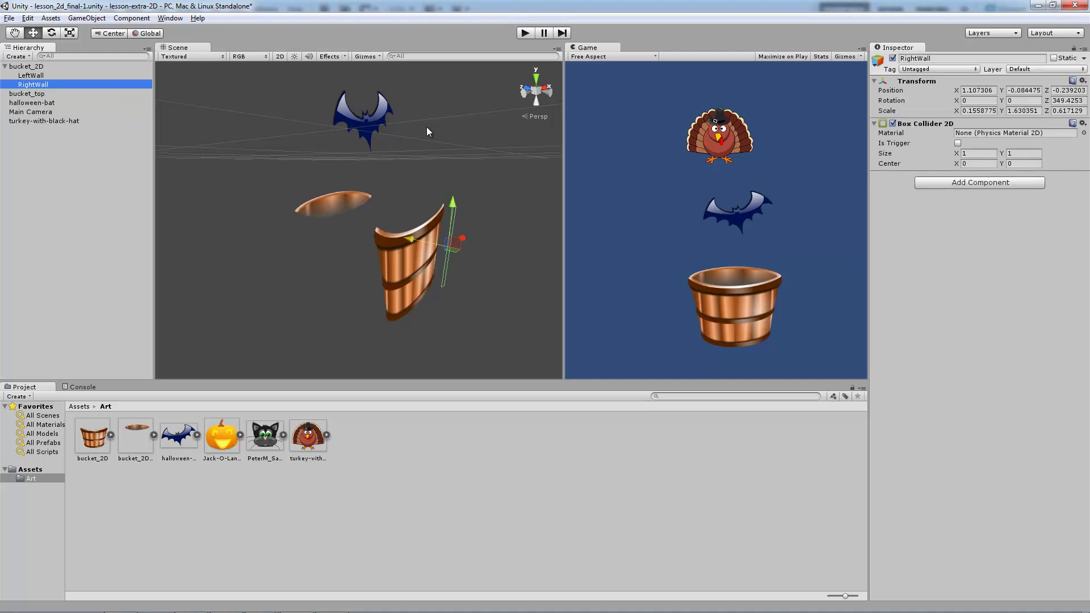
{"action": "left_click", "coordinate": [279, 56]}
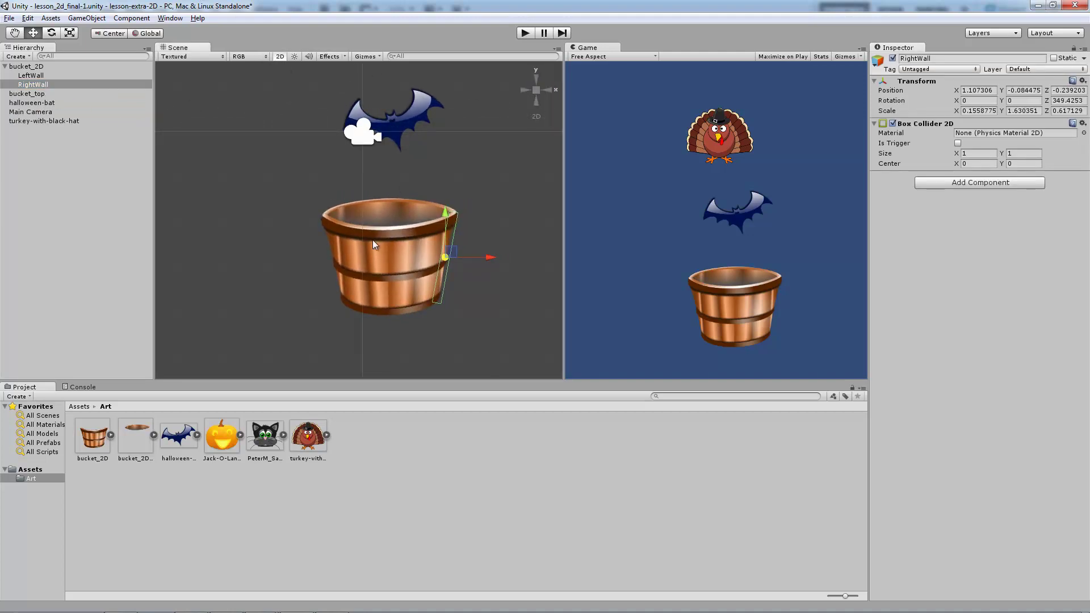
{"action": "key", "text": "ctrl+d"}
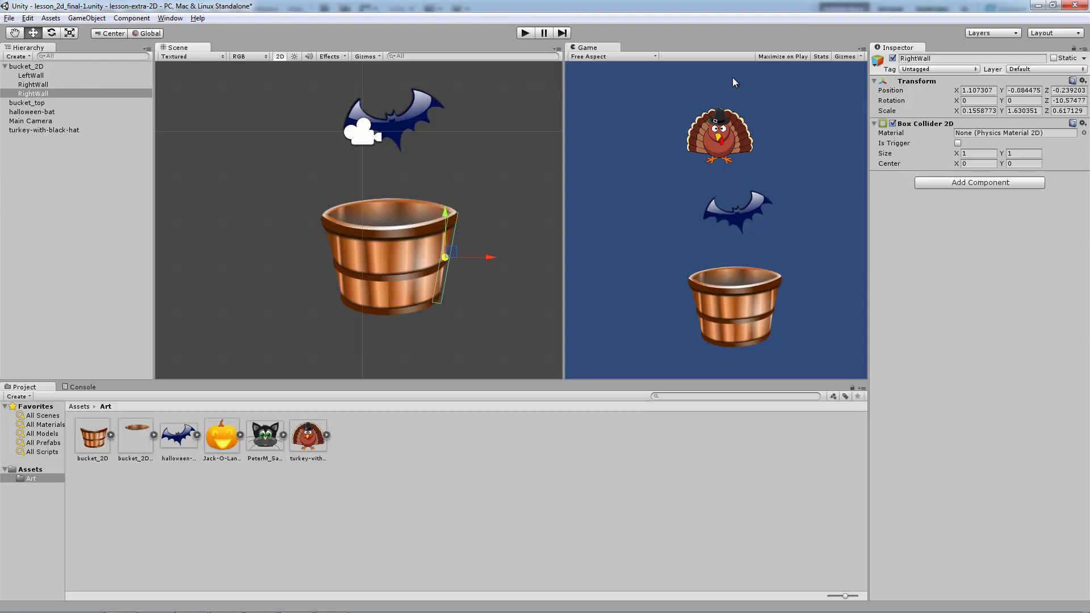
{"action": "left_click", "coordinate": [948, 58]}
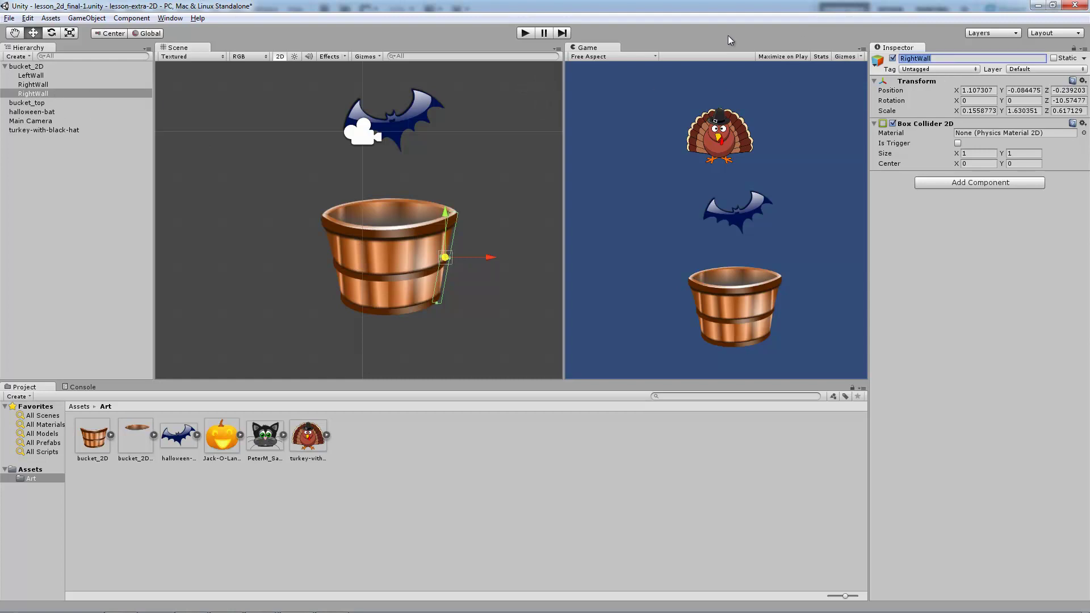
{"action": "type", "text": "Floor"}
{"action": "key", "text": "Return"}
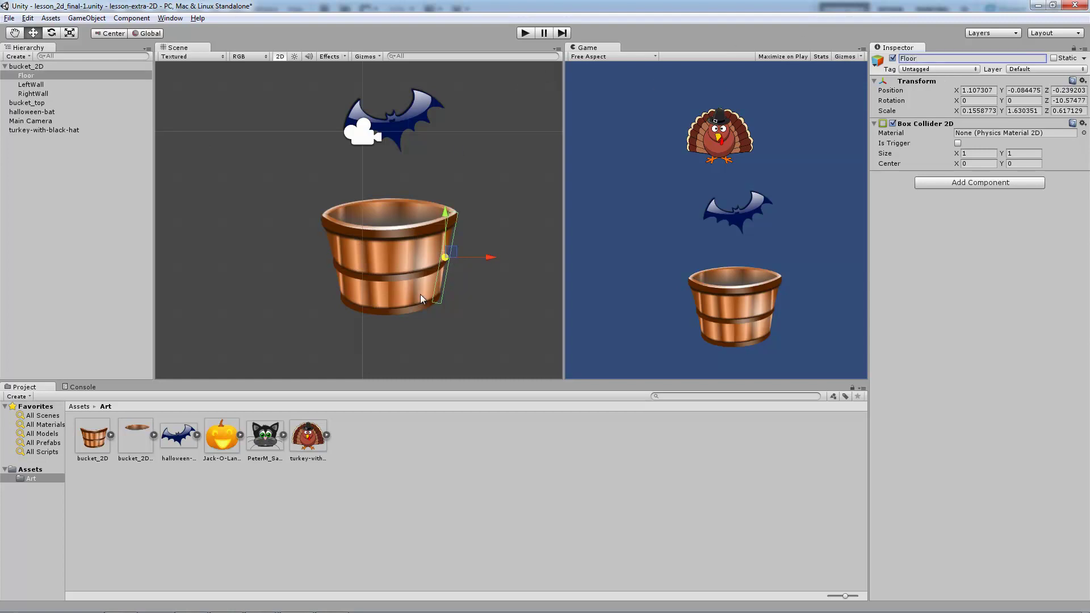
Reset the Floor object's Z rotation to 0, and rotate it to about 90 degrees so its collider lies horizontally
{"action": "left_click", "coordinate": [987, 100]}
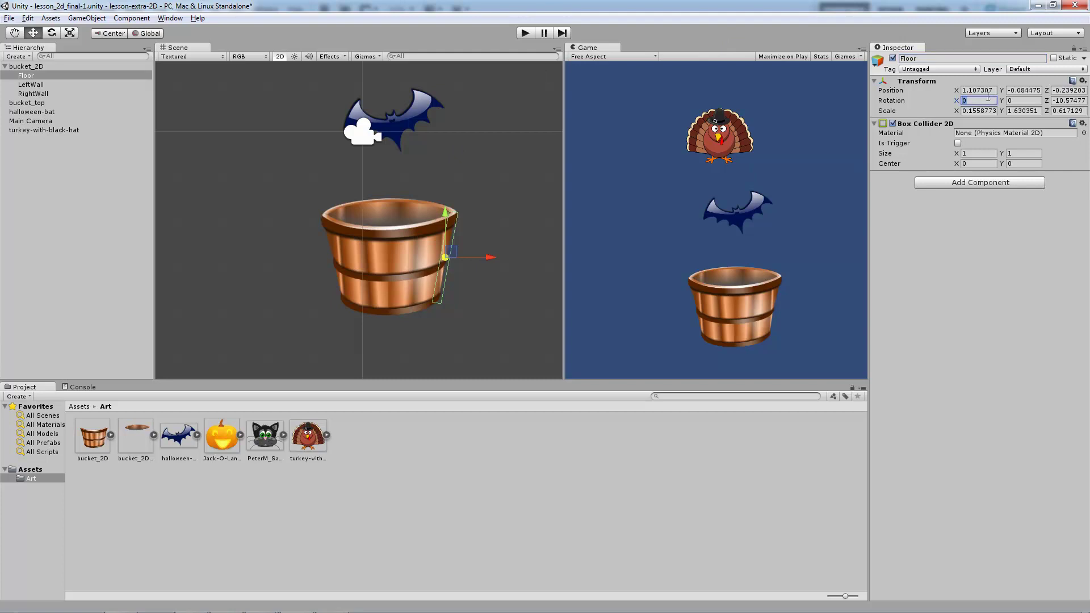
{"action": "key", "text": "Tab"}
{"action": "key", "text": "Tab"}
{"action": "type", "text": "0"}
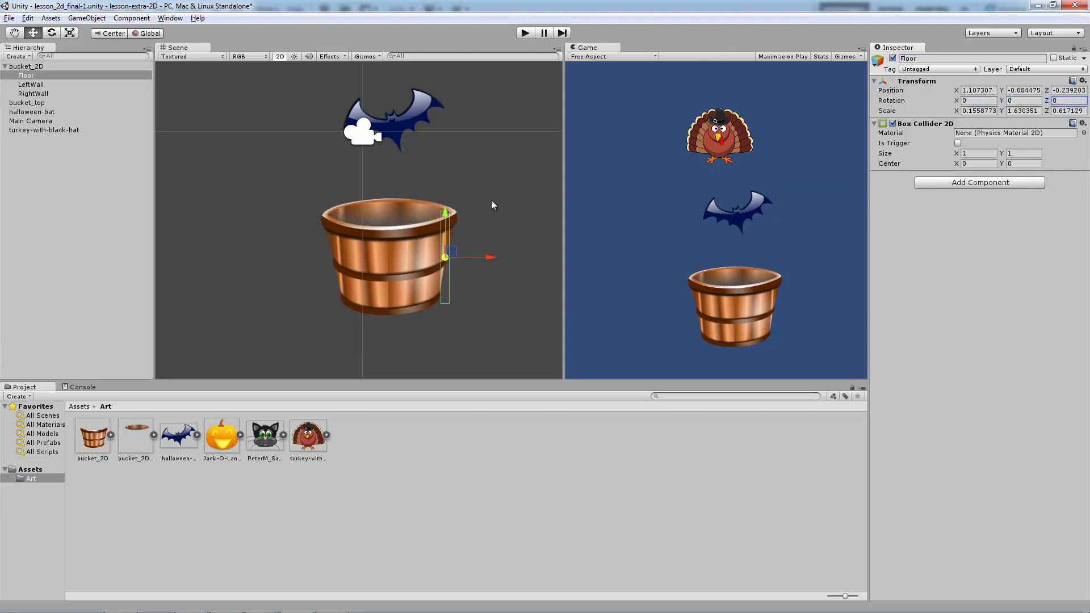
{"action": "left_click", "coordinate": [55, 33]}
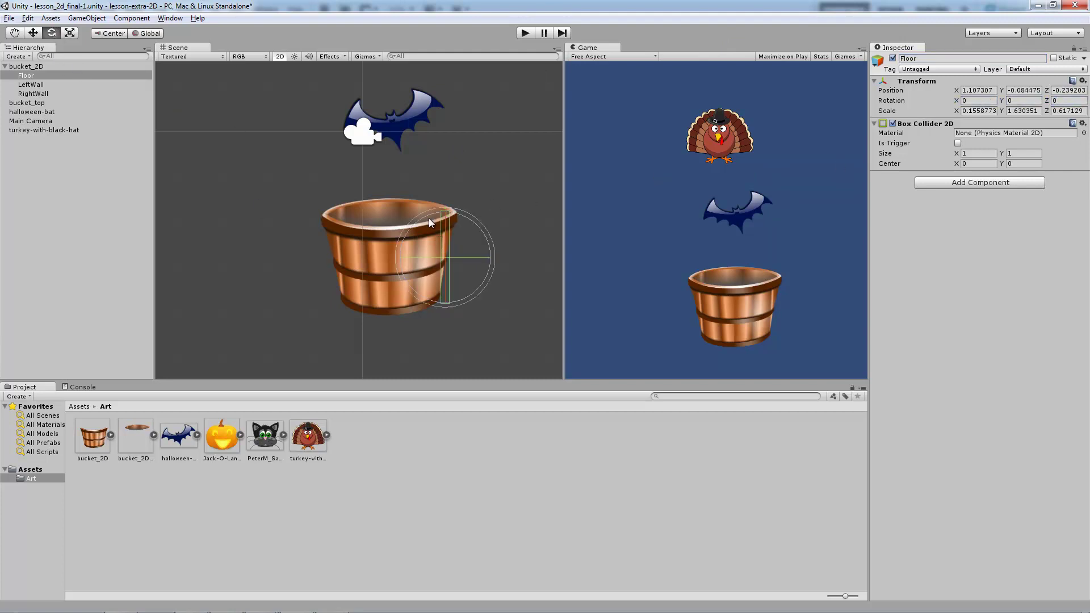
{"action": "left_click_drag", "start_coordinate": [428, 218], "coordinate": [280, 188]}
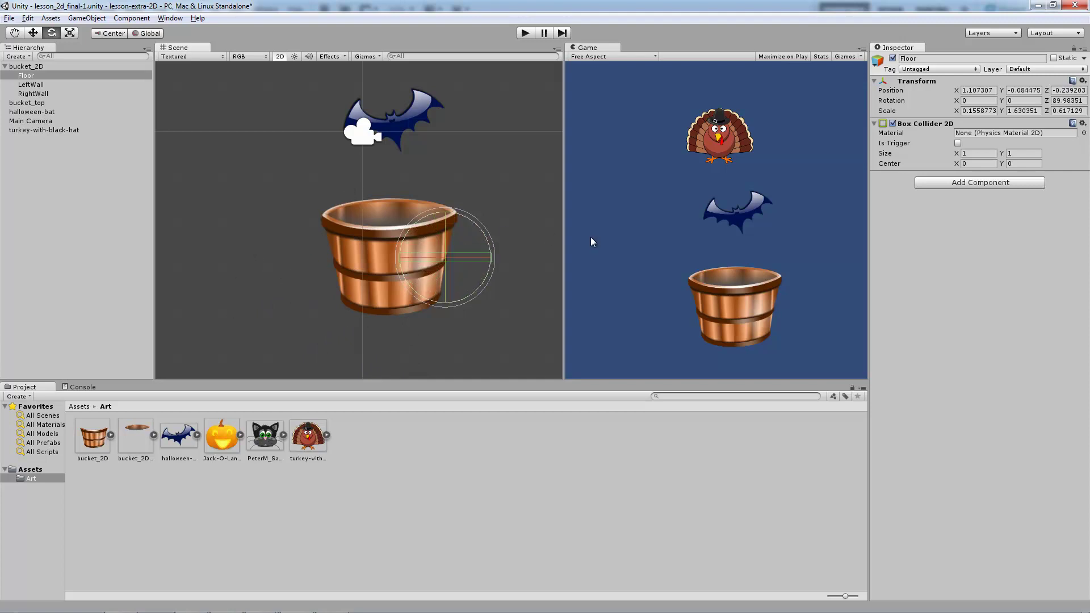
Move the Floor collider to the bucket's bottom at about X 0.18, Y -0.85 and stretch its Y scale to about 1.79
{"action": "key", "text": "w"}
{"action": "left_click_drag", "start_coordinate": [452, 254], "coordinate": [396, 300]}
{"action": "key", "text": "r"}
{"action": "key", "text": "w"}
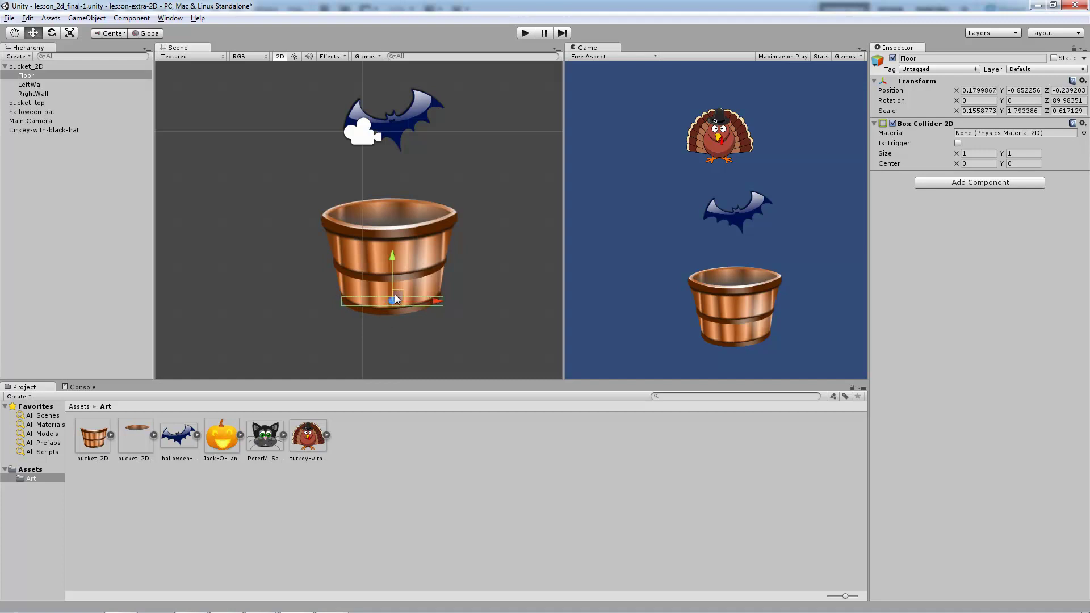
Run the scene and examine in perspective how the turkey and bat sit between the bucket's front and back sprites
{"action": "left_click", "coordinate": [539, 149]}
{"action": "left_click", "coordinate": [525, 33]}
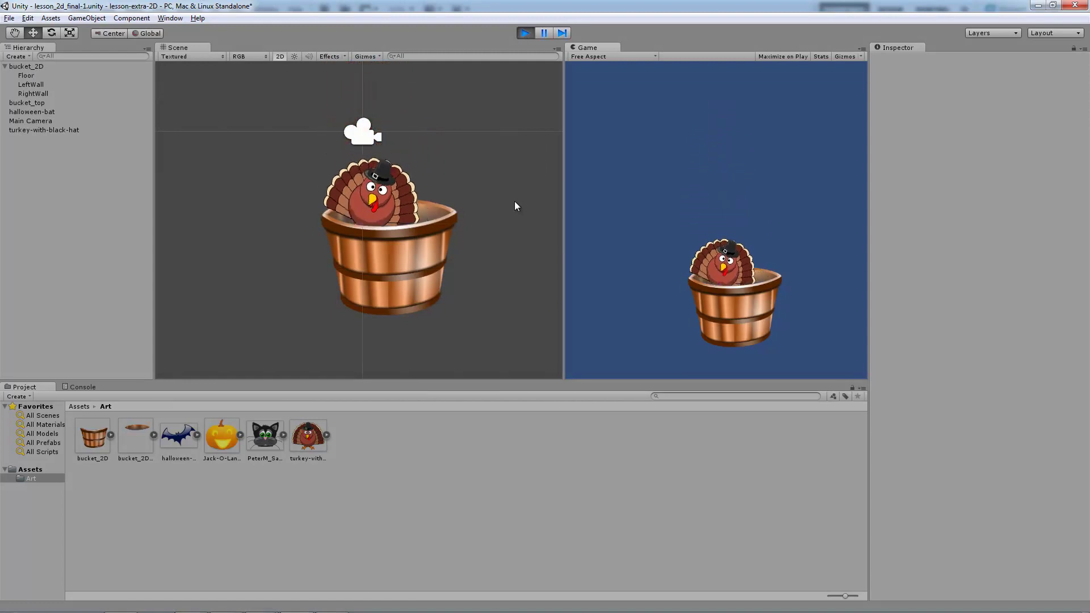
{"action": "left_click", "coordinate": [44, 67]}
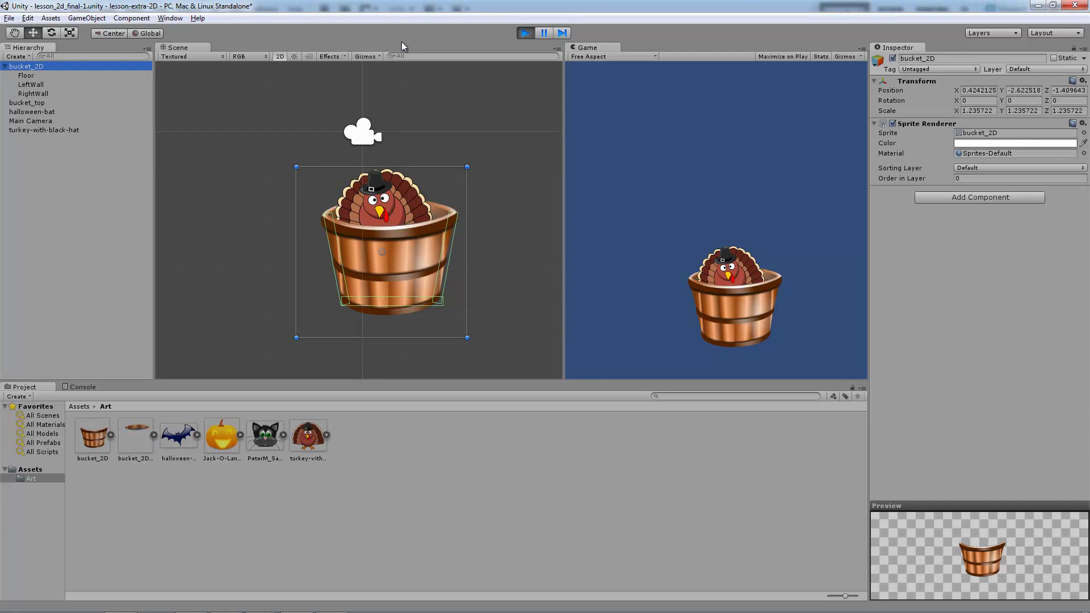
{"action": "left_click", "coordinate": [280, 57]}
{"action": "left_click_drag", "start_coordinate": [285, 173], "coordinate": [285, 113], "text": "alt"}
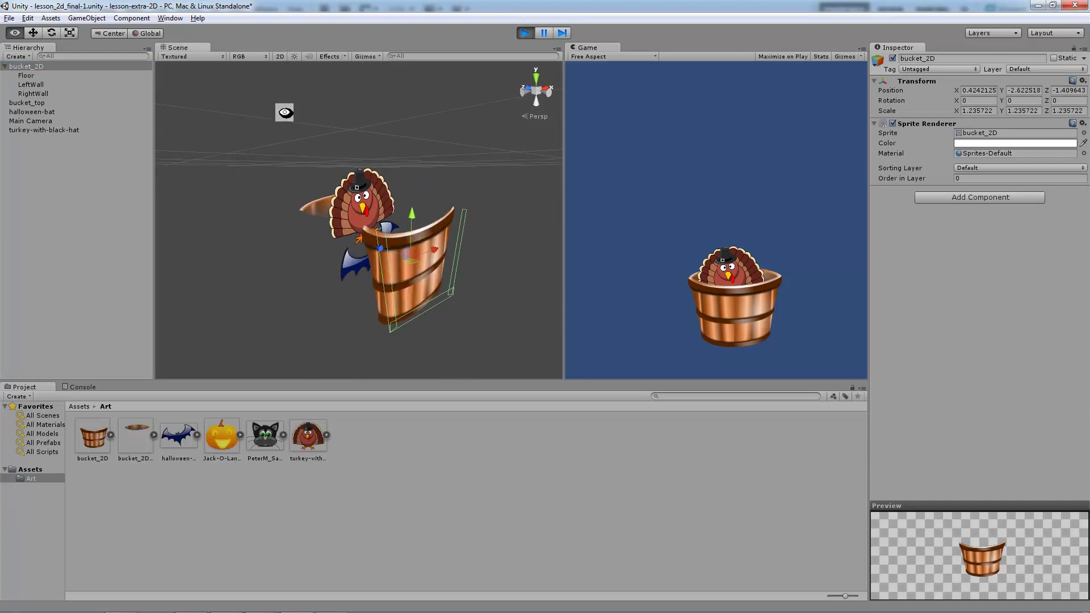
{"action": "left_click", "coordinate": [277, 57]}
{"action": "left_click", "coordinate": [277, 57]}
{"action": "left_click_drag", "start_coordinate": [272, 74], "coordinate": [467, 195], "text": "alt"}
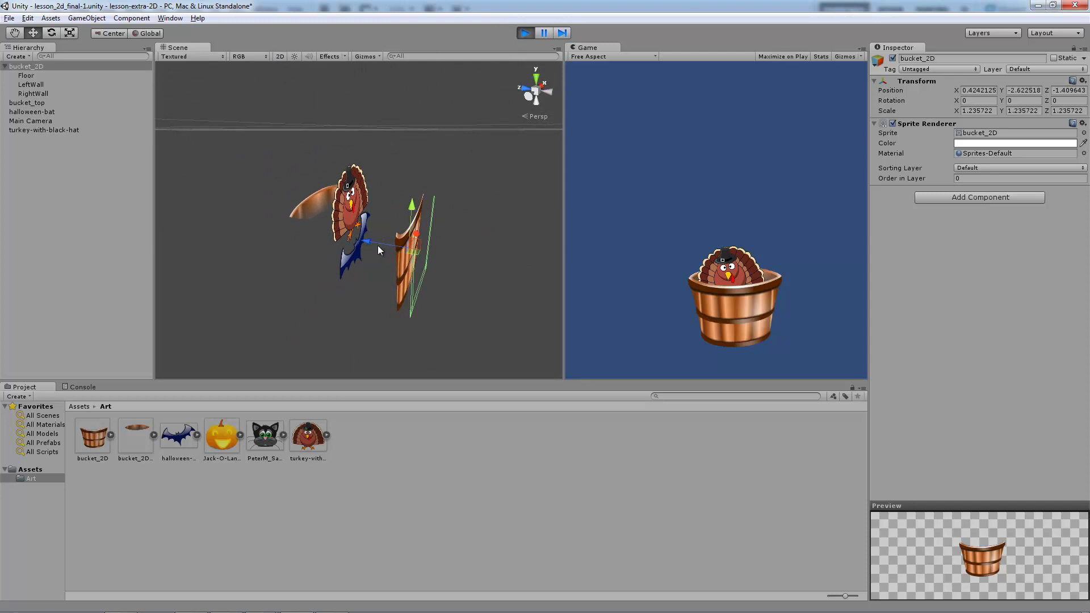
Try moving bucket_2D forward and backward along Z during the test run, and stop the run
{"action": "mouse_move", "coordinate": [377, 245]}
{"action": "left_mouse_down"}
{"action": "mouse_move", "coordinate": [226, 254]}
{"action": "mouse_move", "coordinate": [444, 271]}
{"action": "mouse_move", "coordinate": [216, 245]}
{"action": "mouse_move", "coordinate": [387, 262]}
{"action": "left_mouse_up"}
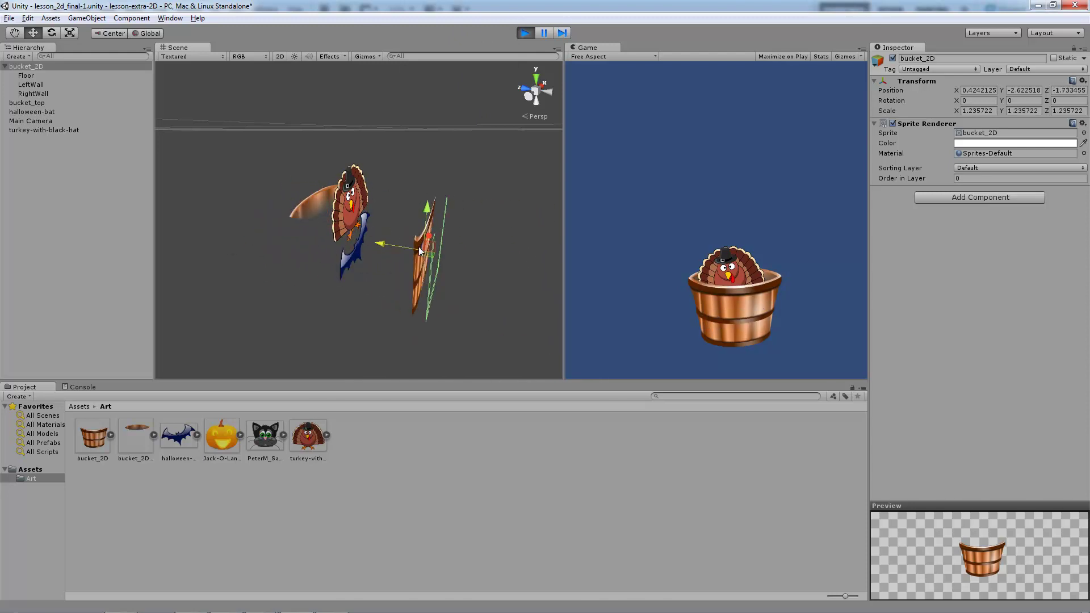
{"action": "left_click_drag", "start_coordinate": [401, 245], "coordinate": [350, 259]}
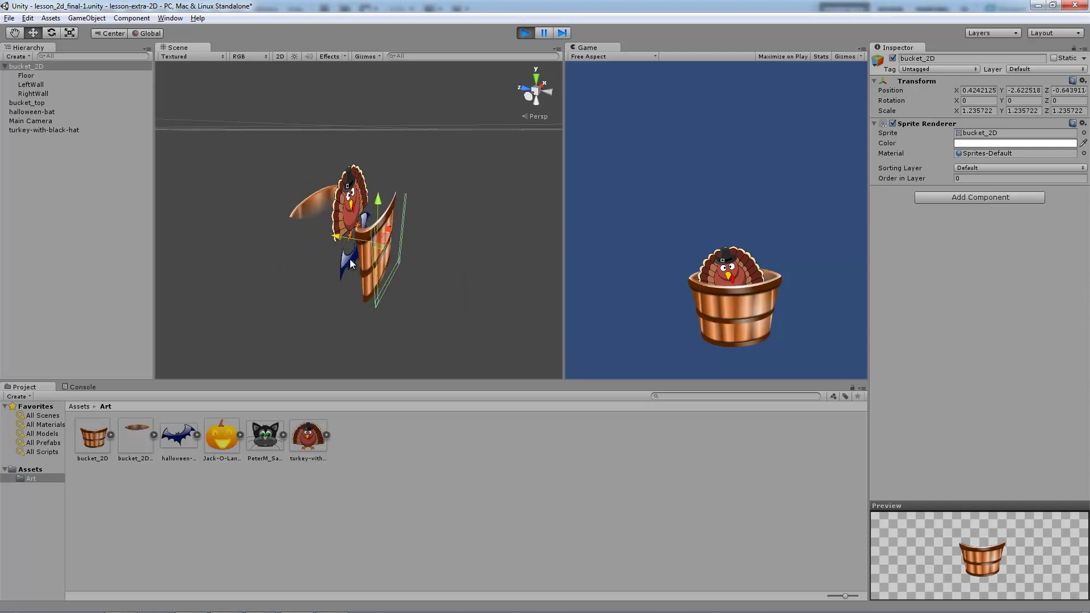
{"action": "left_click", "coordinate": [526, 33]}
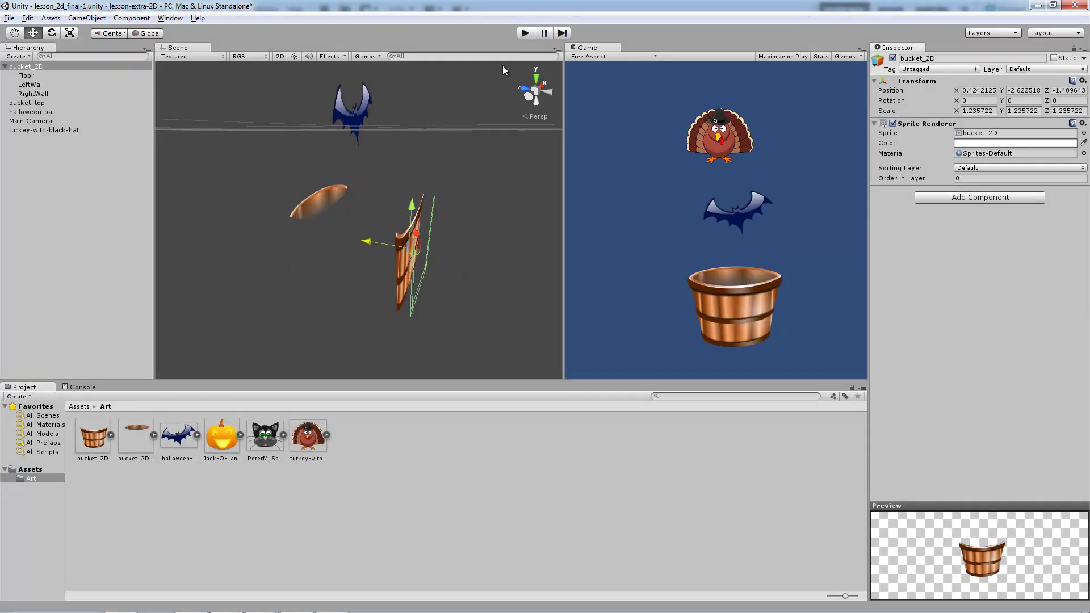
Add the PeterM_Sad_cat sprite to the scene and raise it above the turkey to about Y 8.17
{"action": "left_click_drag", "start_coordinate": [447, 221], "coordinate": [435, 298], "text": "alt"}
{"action": "scroll", "coordinate": [435, 295], "scroll_direction": "up", "scroll_amount": 1}
{"action": "scroll", "coordinate": [433, 301], "scroll_direction": "down", "scroll_amount": 3}
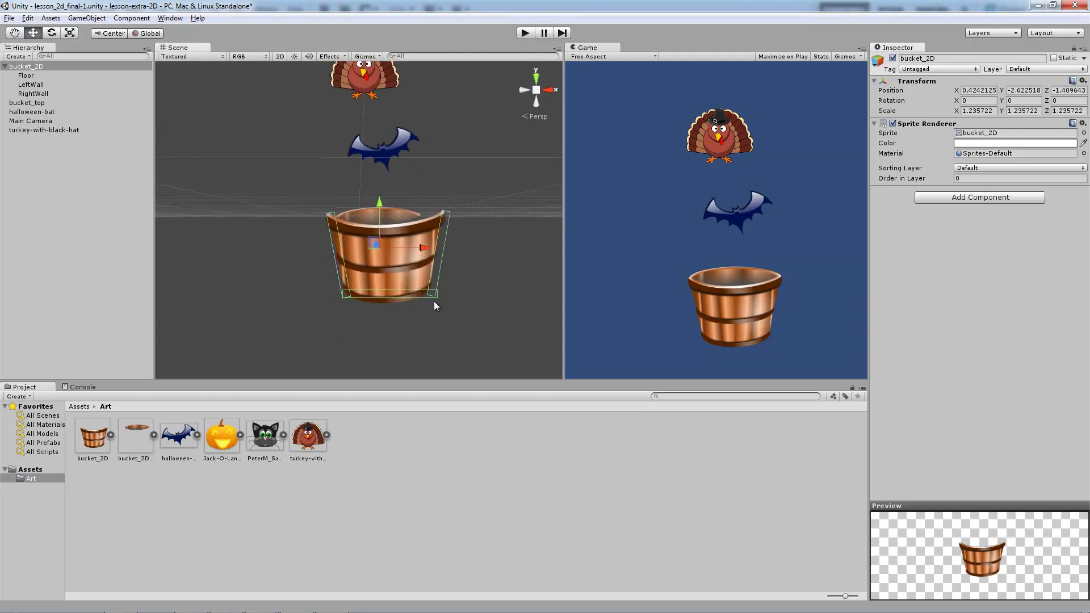
{"action": "scroll", "coordinate": [432, 301], "scroll_direction": "down", "scroll_amount": 2}
{"action": "scroll", "coordinate": [388, 205], "scroll_direction": "up", "scroll_amount": 1}
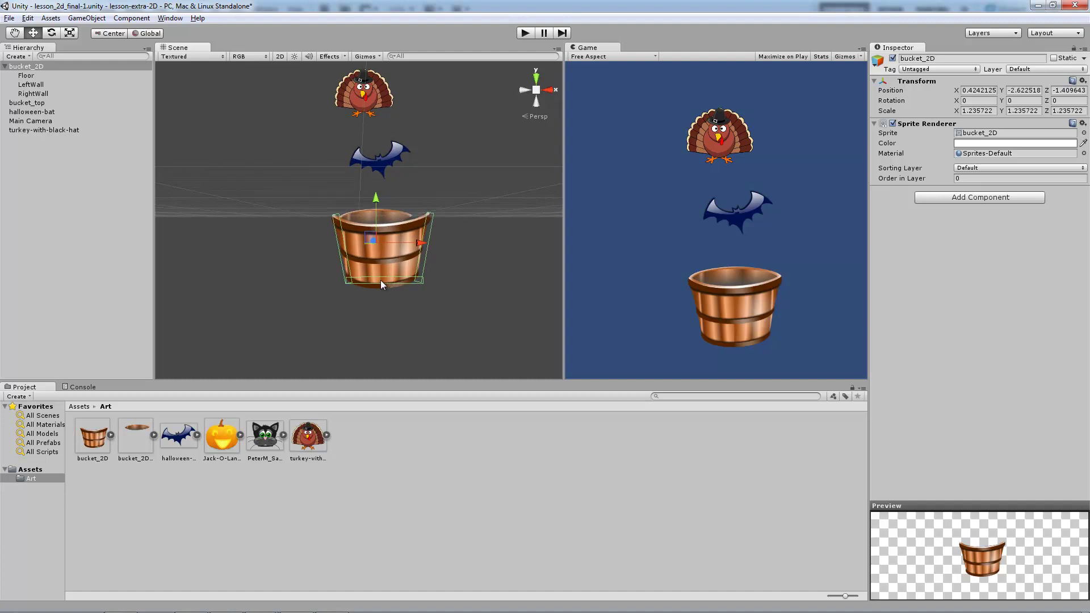
{"action": "scroll", "coordinate": [380, 280], "scroll_direction": "down", "scroll_amount": 1}
{"action": "scroll", "coordinate": [389, 267], "scroll_direction": "down", "scroll_amount": 2}
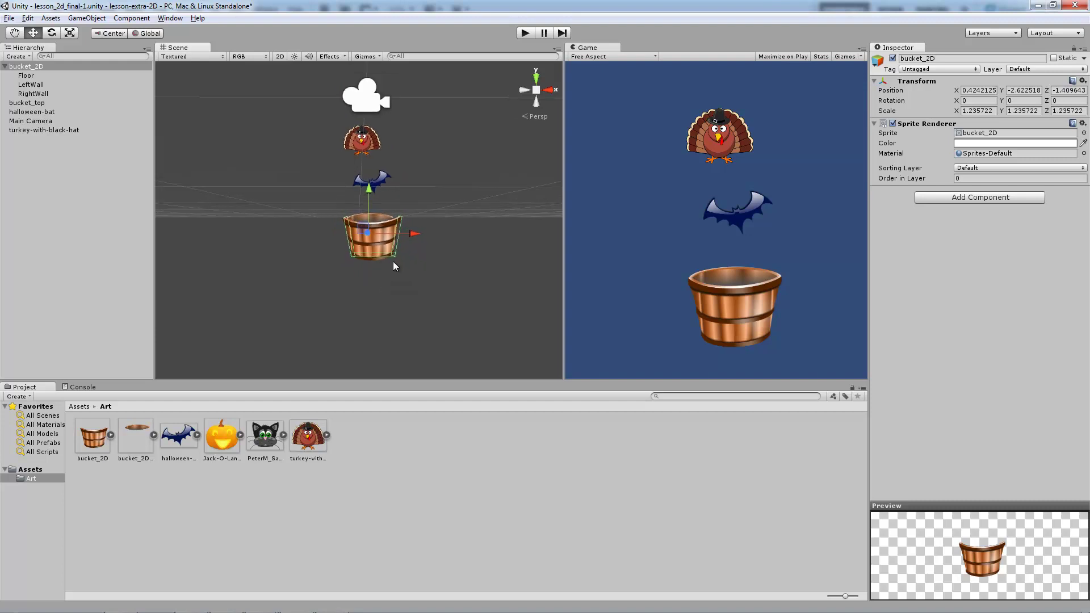
{"action": "middle_click_drag", "start_coordinate": [393, 261], "coordinate": [408, 235]}
{"action": "left_click_drag", "start_coordinate": [408, 236], "coordinate": [419, 283], "text": "alt"}
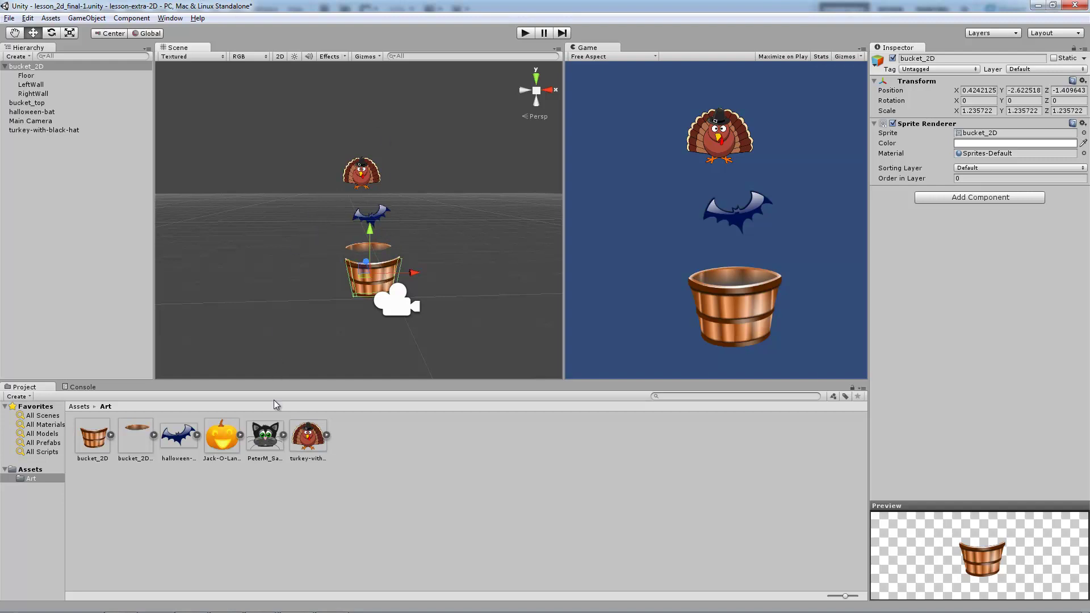
{"action": "left_click", "coordinate": [275, 437]}
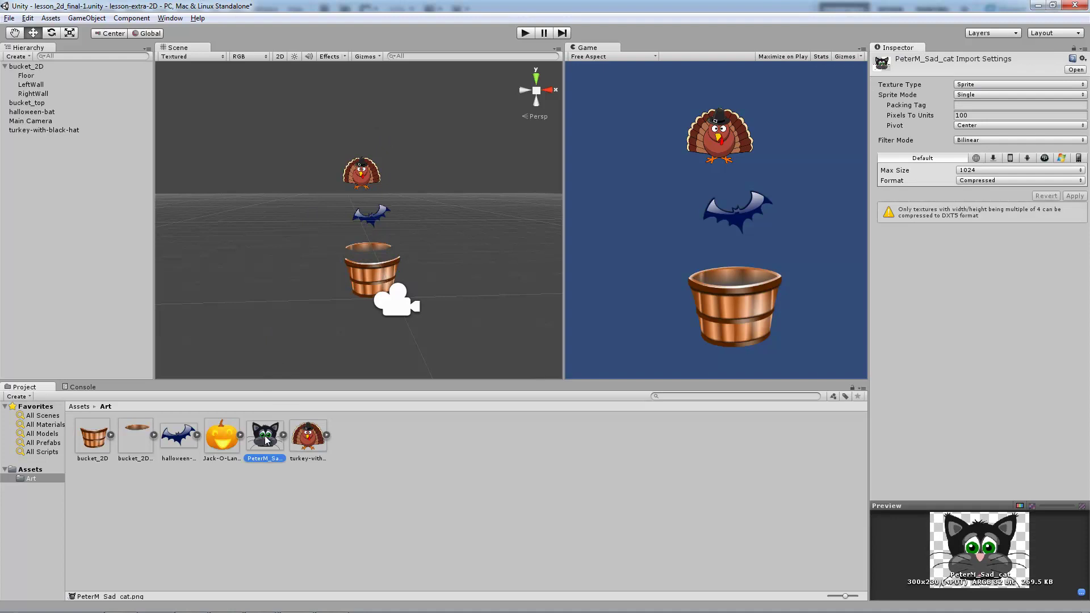
{"action": "left_click_drag", "start_coordinate": [265, 439], "coordinate": [41, 204]}
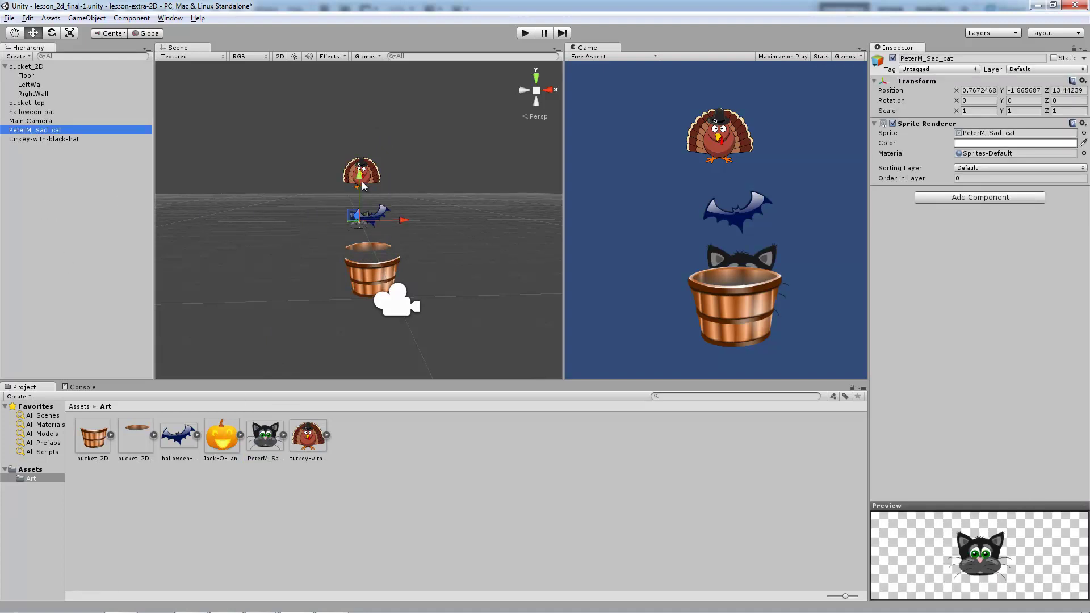
{"action": "left_click_drag", "start_coordinate": [365, 185], "coordinate": [359, 86]}
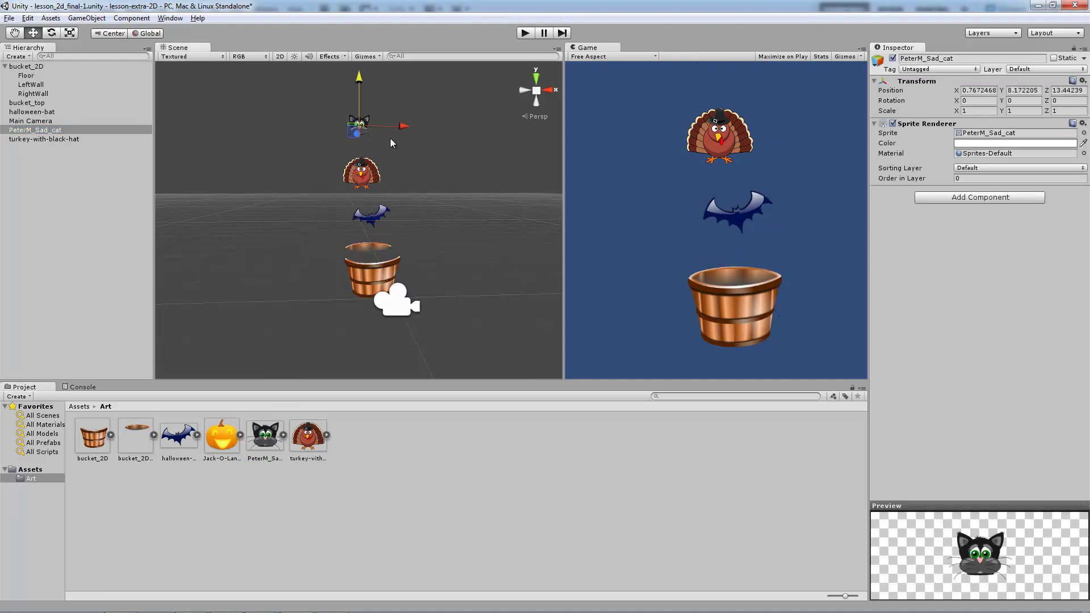
Add a Rigidbody 2D and a Polygon Collider 2D component to PeterM_Sad_cat
{"action": "left_click", "coordinate": [966, 197]}
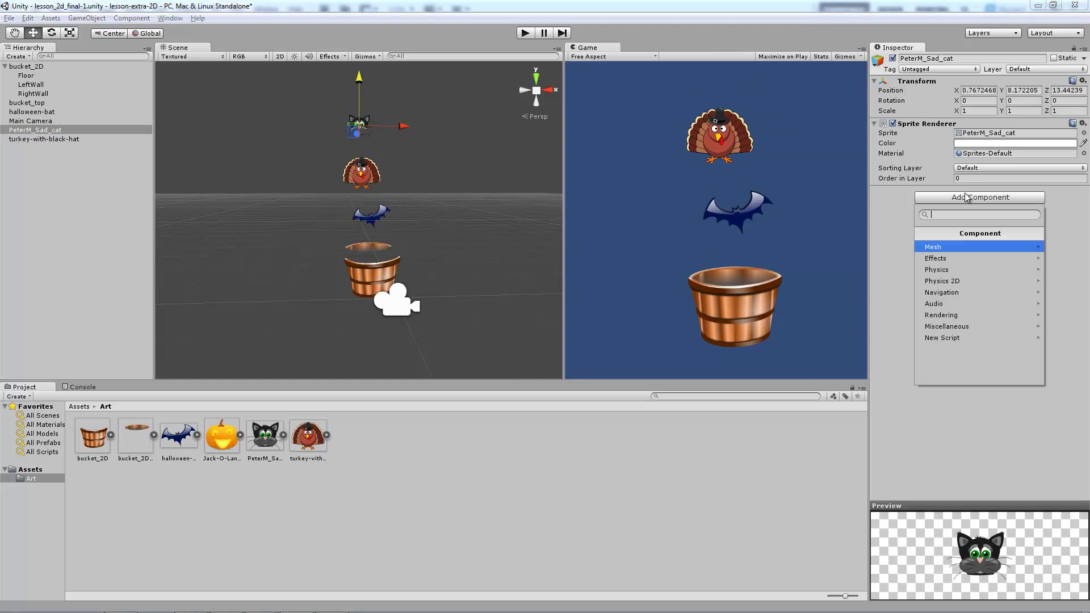
{"action": "left_click", "coordinate": [942, 281]}
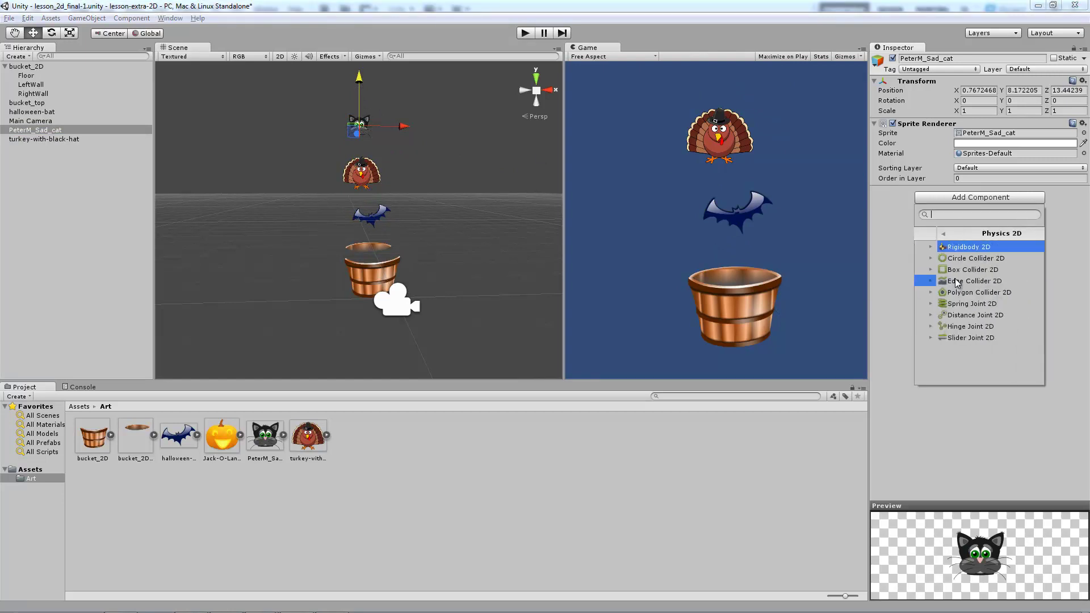
{"action": "left_click", "coordinate": [958, 248]}
{"action": "left_click", "coordinate": [982, 301]}
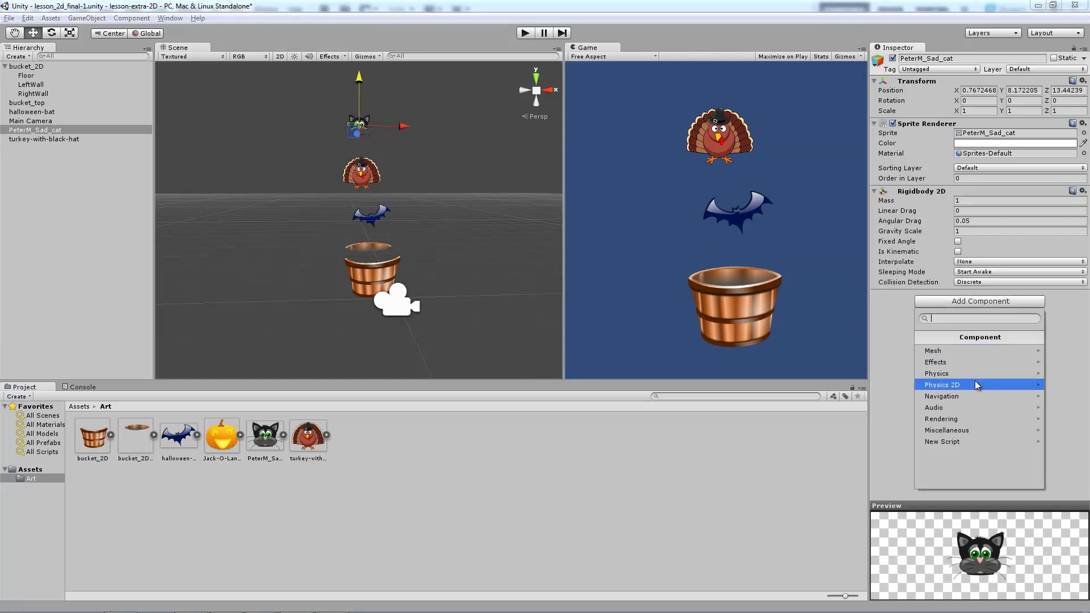
{"action": "left_click", "coordinate": [976, 385]}
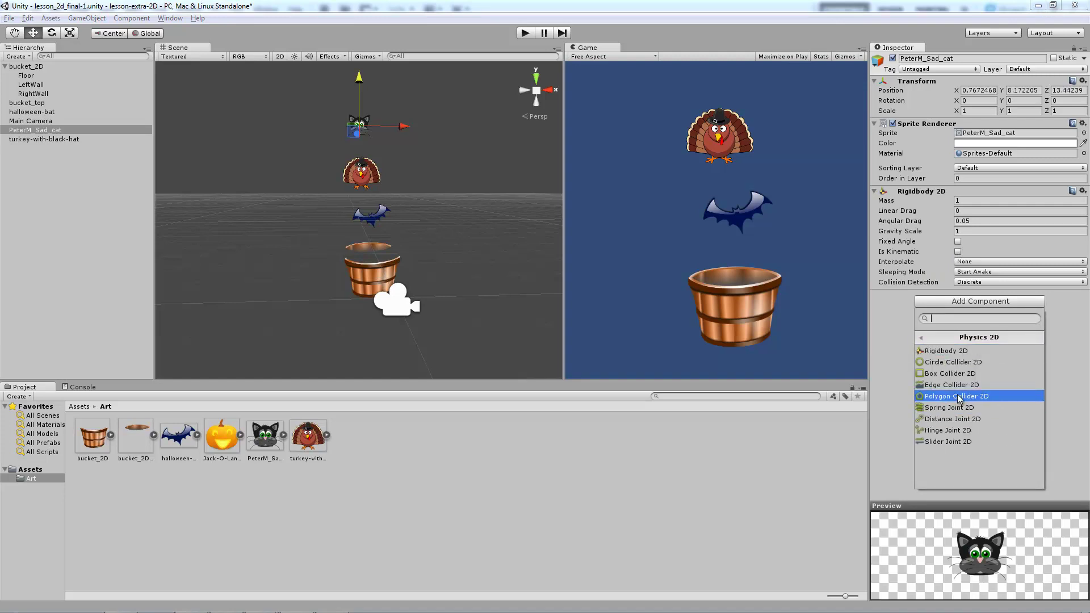
{"action": "left_click", "coordinate": [958, 396]}
Check the collider outline on PeterM_Sad_cat up close and lower the sprite to about Y 6.25
{"action": "scroll", "coordinate": [377, 116], "scroll_direction": "up", "scroll_amount": 2}
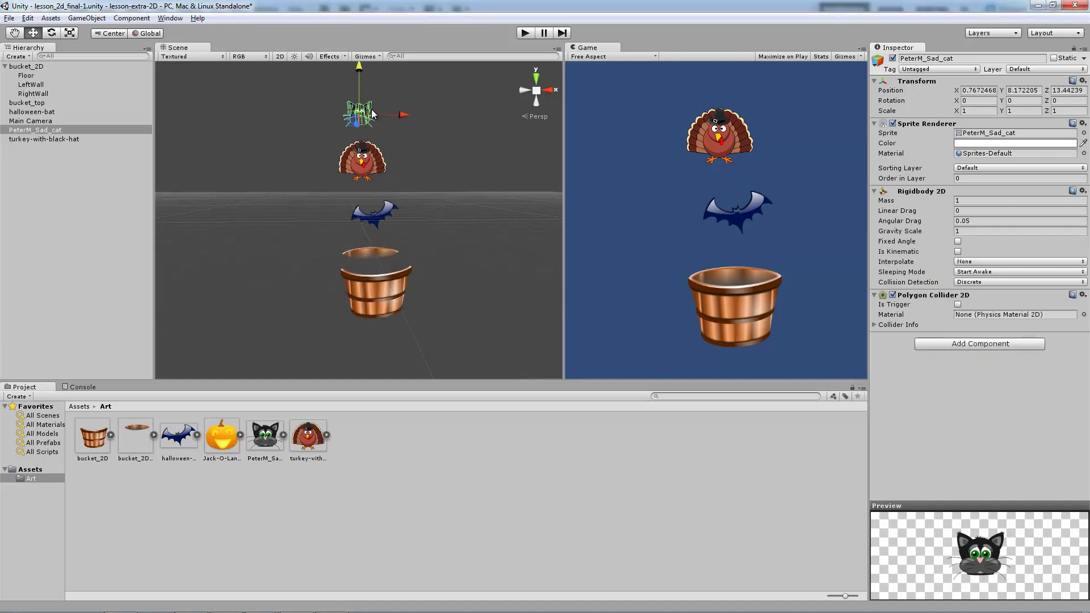
{"action": "key", "text": "f"}
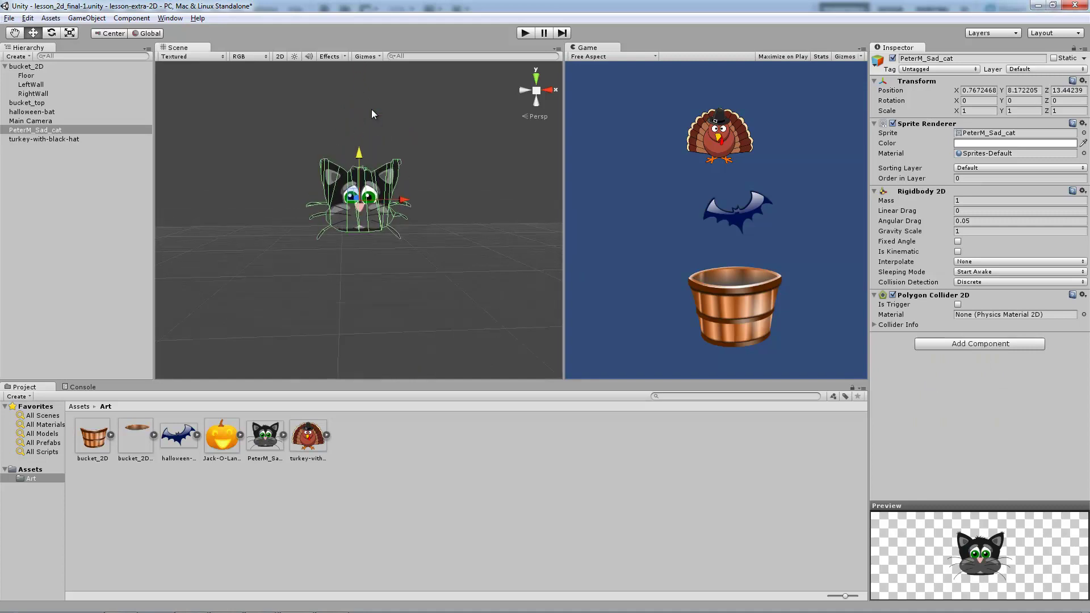
{"action": "scroll", "coordinate": [393, 146], "scroll_direction": "up", "scroll_amount": 6}
{"action": "left_click", "coordinate": [539, 178]}
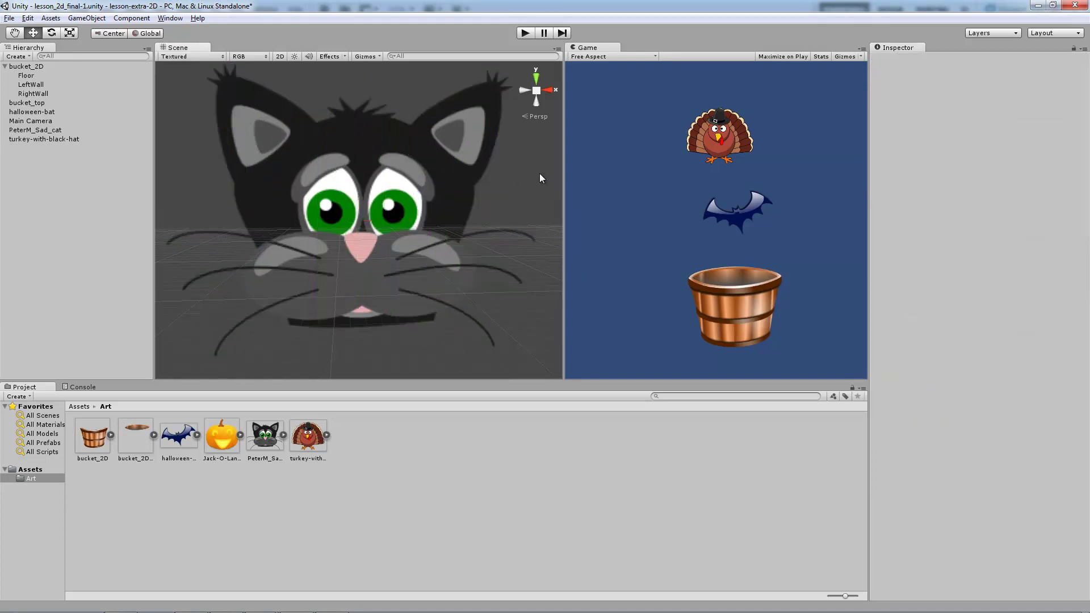
{"action": "left_click", "coordinate": [441, 158]}
{"action": "scroll", "coordinate": [435, 161], "scroll_direction": "down", "scroll_amount": 10}
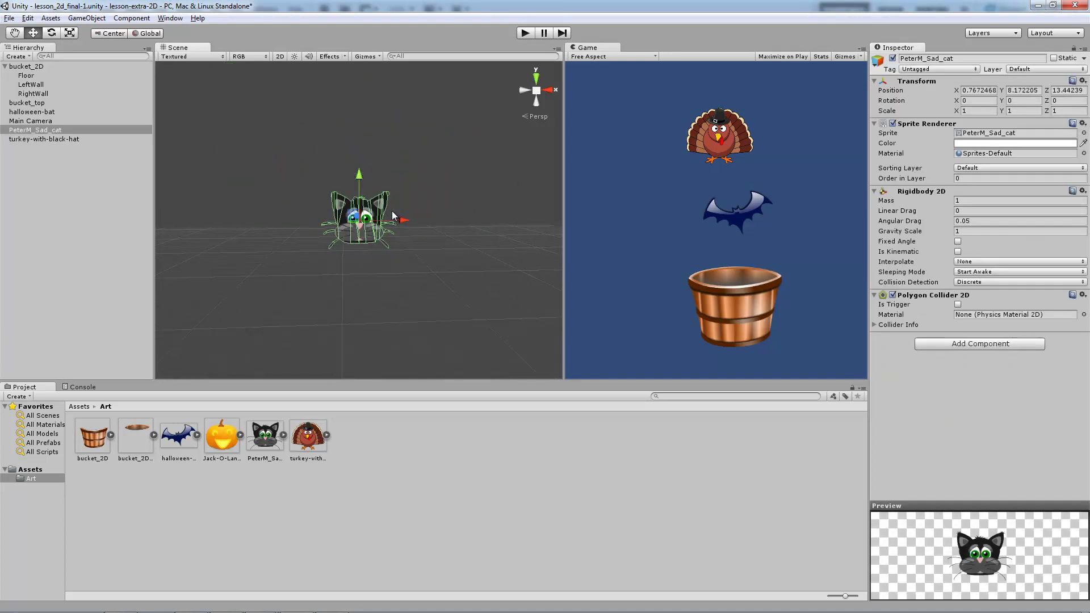
{"action": "scroll", "coordinate": [360, 278], "scroll_direction": "down", "scroll_amount": 3}
{"action": "middle_click_drag", "start_coordinate": [360, 278], "coordinate": [352, 224]}
{"action": "left_click_drag", "start_coordinate": [345, 133], "coordinate": [338, 173]}
Move PeterM_Sad_cat along Z to about 0.55, in line with the turkey and bat
{"action": "key", "text": "f"}
{"action": "left_click_drag", "start_coordinate": [312, 227], "coordinate": [586, 313], "text": "alt"}
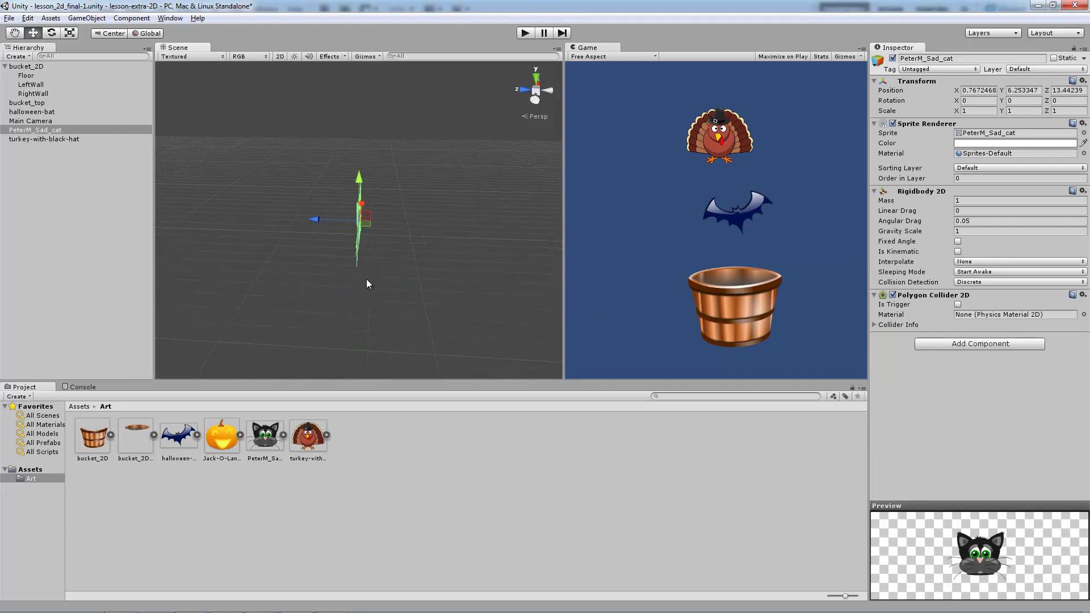
{"action": "scroll", "coordinate": [367, 278], "scroll_direction": "down", "scroll_amount": 3}
{"action": "scroll", "coordinate": [367, 275], "scroll_direction": "down", "scroll_amount": 2}
{"action": "left_click_drag", "start_coordinate": [328, 220], "coordinate": [463, 226]}
{"action": "left_click_drag", "start_coordinate": [463, 226], "coordinate": [413, 228], "text": "alt"}
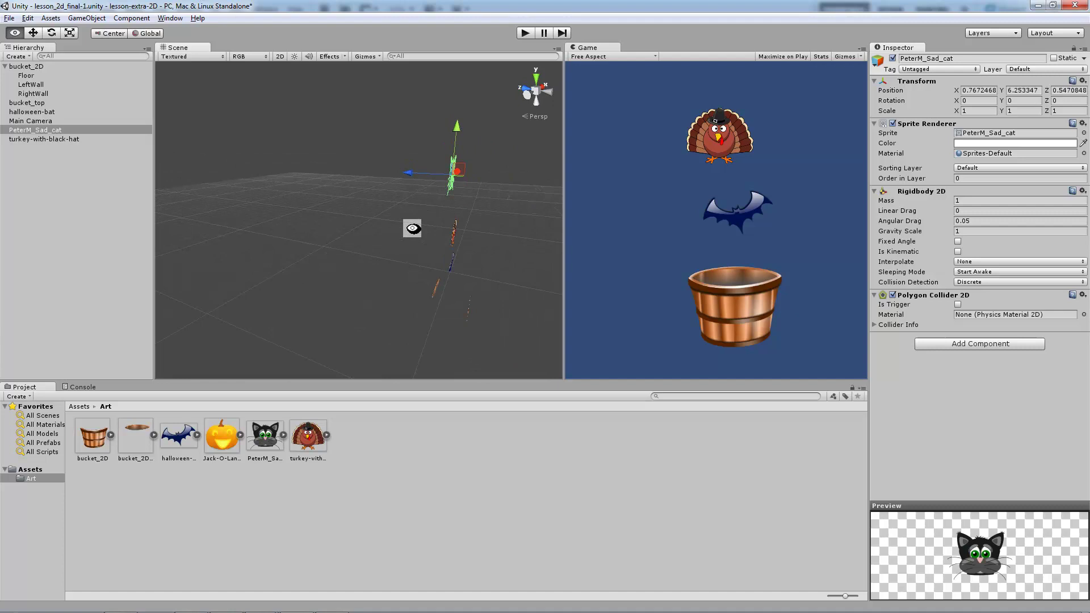
Move bucket_top far back behind the other sprites to about Z 14.89
{"action": "left_click", "coordinate": [438, 292]}
{"action": "left_click_drag", "start_coordinate": [407, 292], "coordinate": [215, 239]}
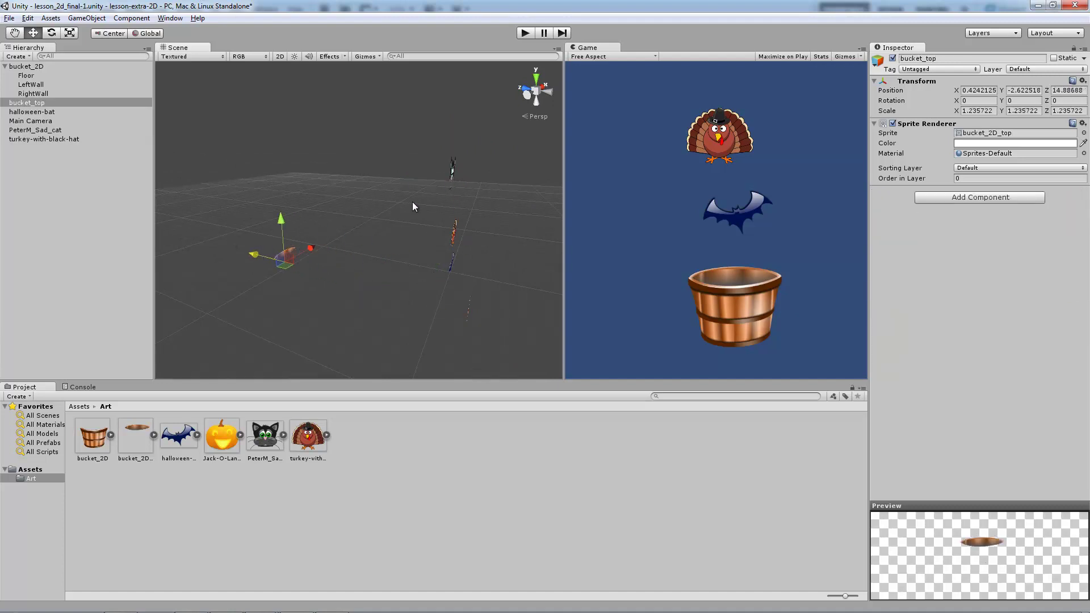
{"action": "mouse_move", "coordinate": [412, 202]}
{"action": "left_mouse_down", "text": "alt"}
{"action": "mouse_move", "coordinate": [481, 175]}
{"action": "mouse_move", "coordinate": [420, 184]}
{"action": "left_mouse_up", "text": "alt"}
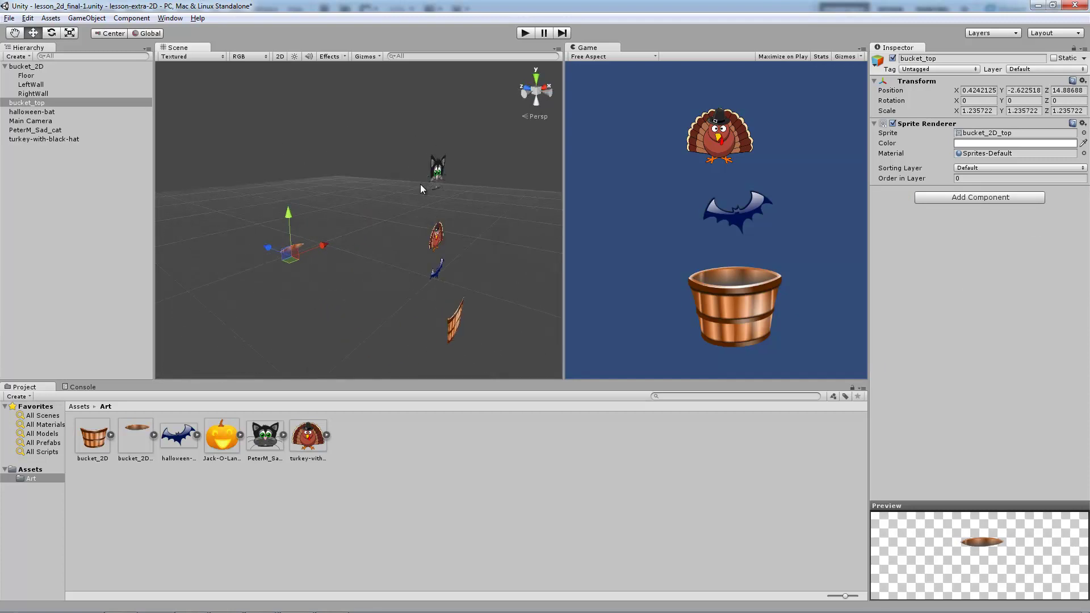
Select PeterM_Sad_cat and run the scene twice to examine how it falls onto the turkey in the bucket, stopping each run
{"action": "left_click", "coordinate": [436, 181]}
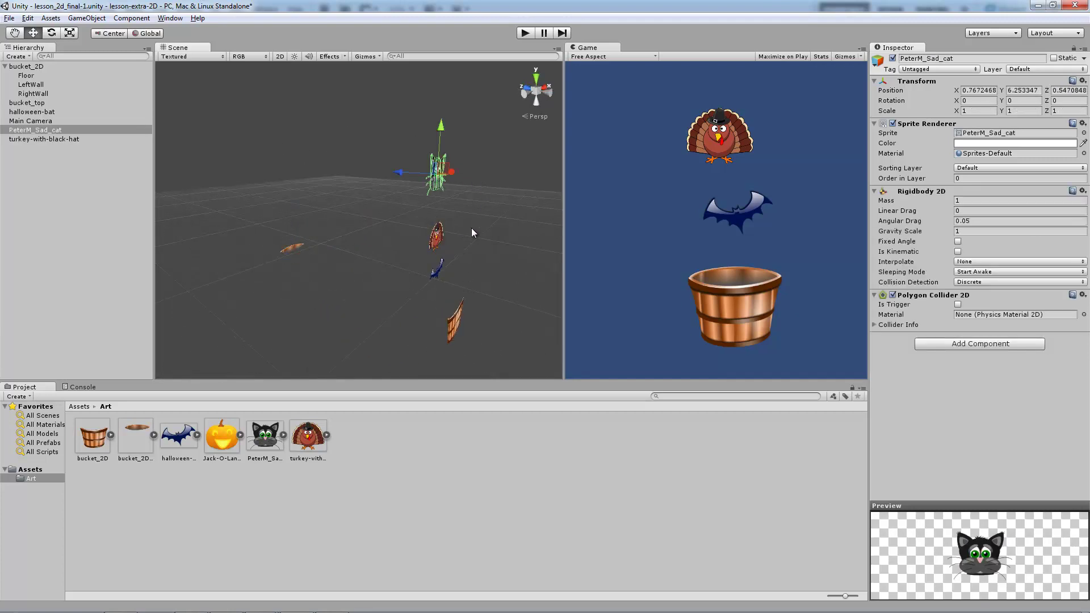
{"action": "left_click", "coordinate": [525, 33]}
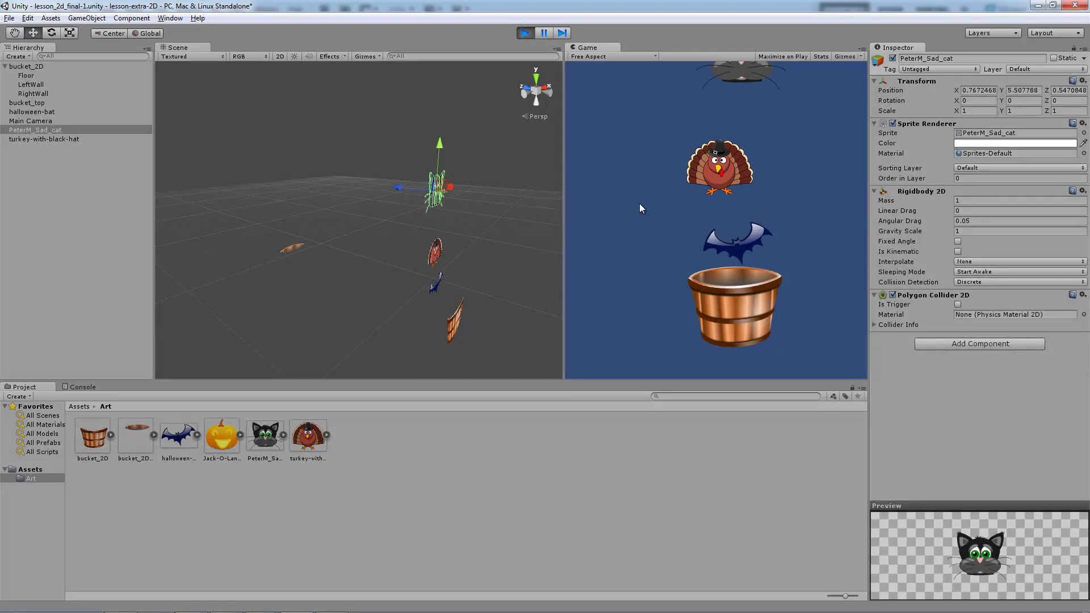
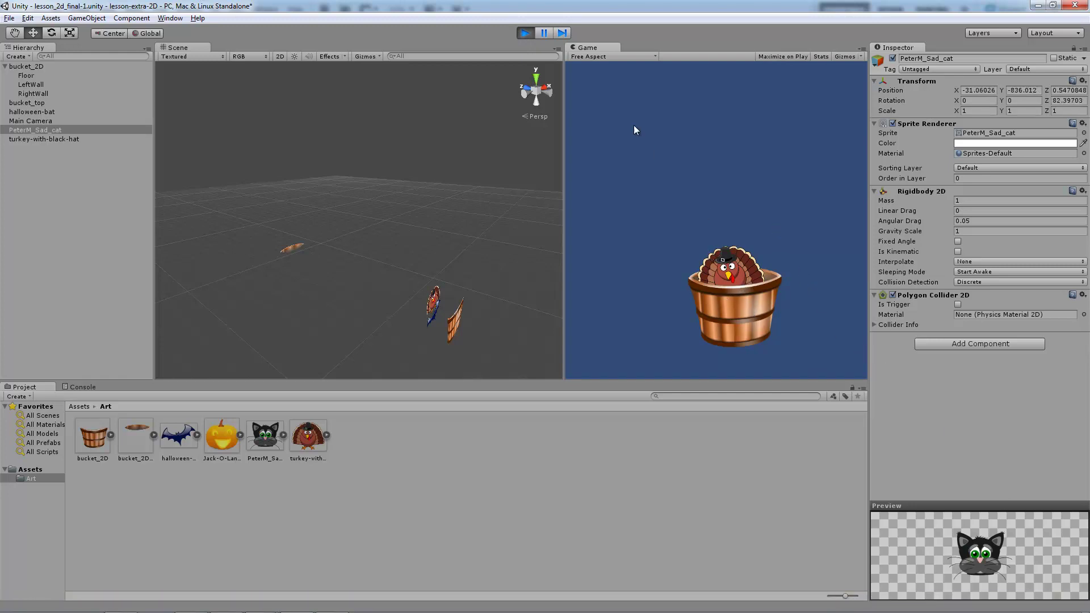
{"action": "left_click", "coordinate": [526, 32]}
{"action": "left_click", "coordinate": [526, 33]}
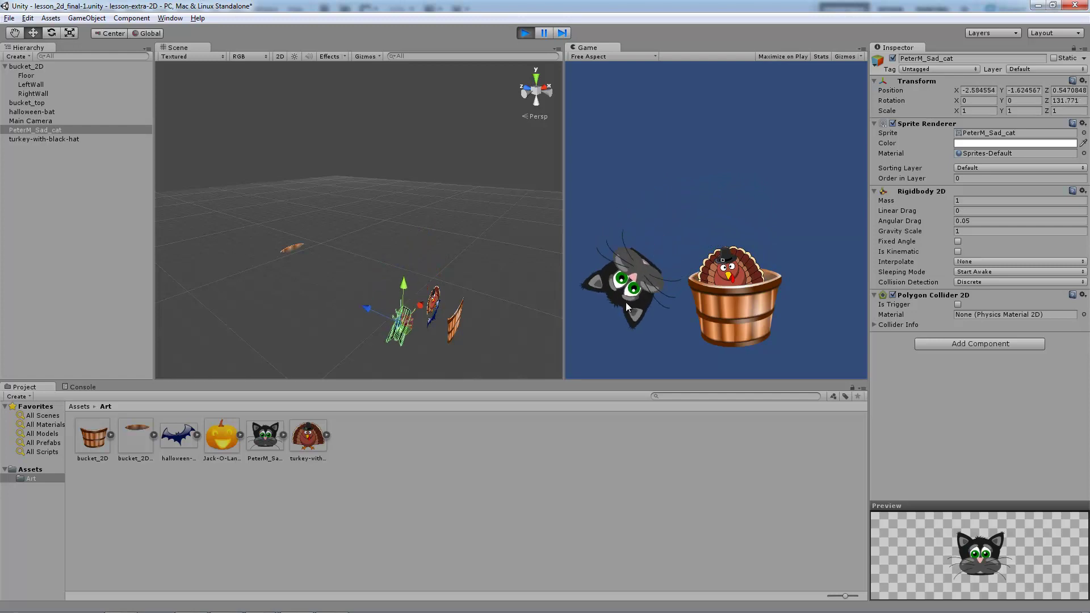
{"action": "left_click", "coordinate": [525, 33]}
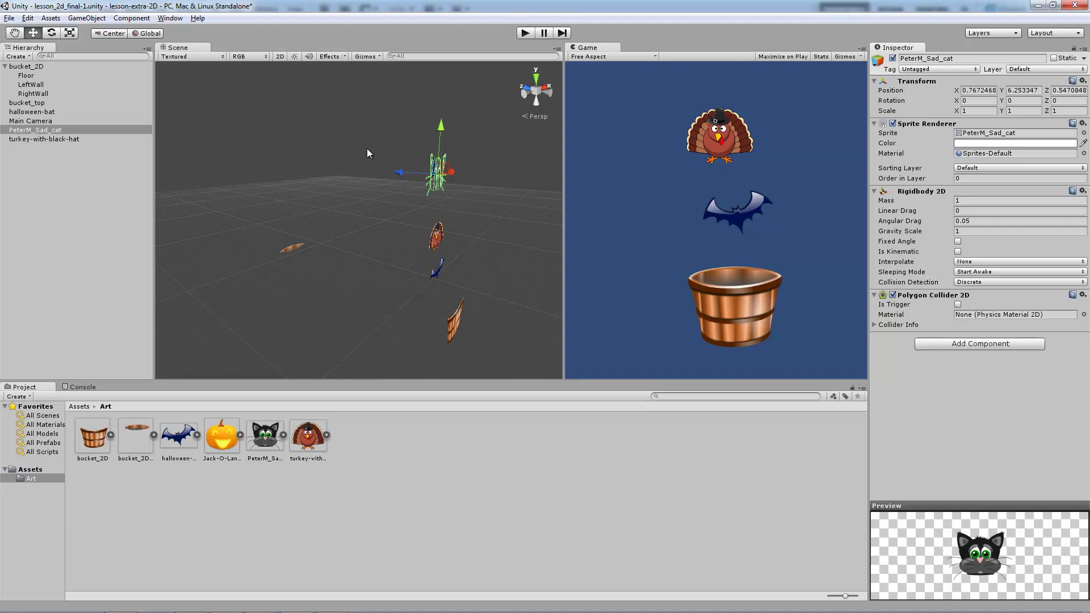
Examine in perspective how the cat, turkey, bat and bucket sprites are spaced in depth
{"action": "middle_click_drag", "start_coordinate": [397, 226], "coordinate": [401, 148]}
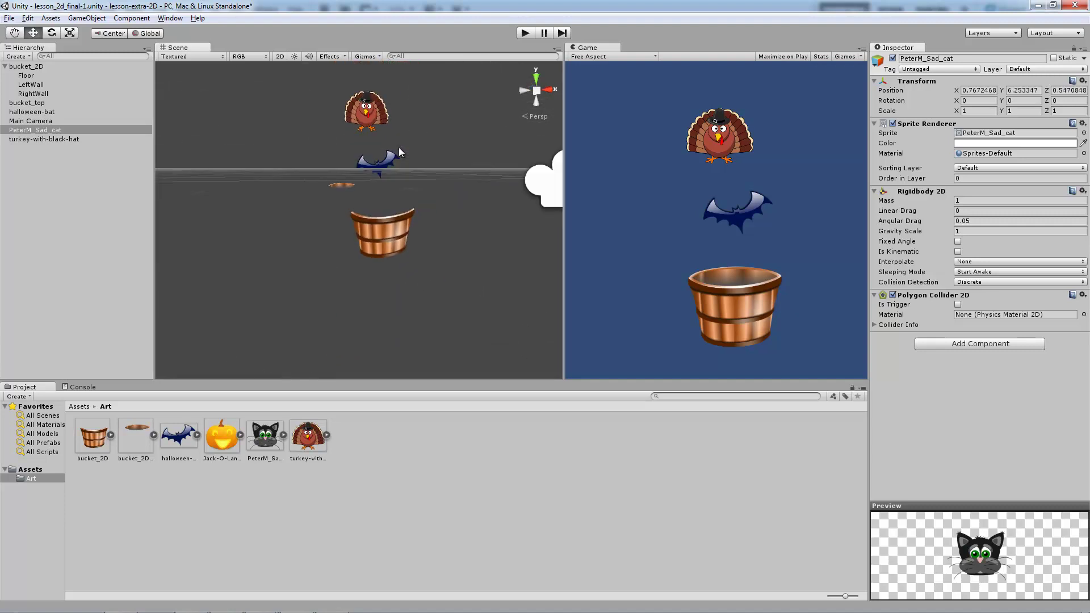
{"action": "mouse_move", "coordinate": [398, 148]}
{"action": "left_mouse_down", "text": "alt"}
{"action": "mouse_move", "coordinate": [390, 170]}
{"action": "mouse_move", "coordinate": [402, 167]}
{"action": "left_mouse_up", "text": "alt"}
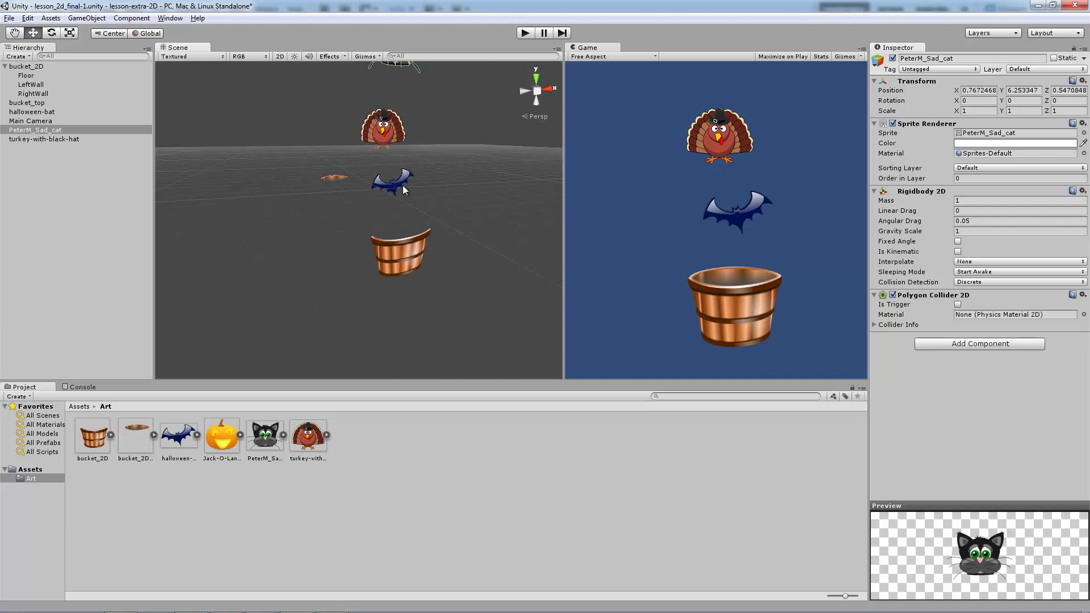
{"action": "left_click", "coordinate": [397, 220]}
{"action": "left_click_drag", "start_coordinate": [389, 219], "coordinate": [373, 234], "text": "alt"}
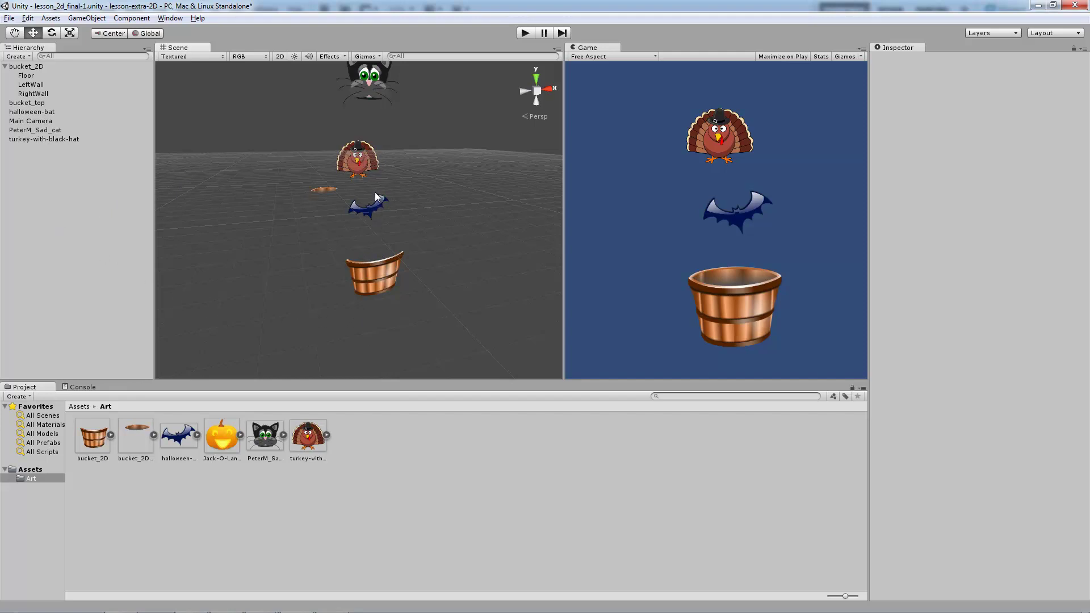
{"action": "scroll", "coordinate": [380, 107], "scroll_direction": "down", "scroll_amount": 2}
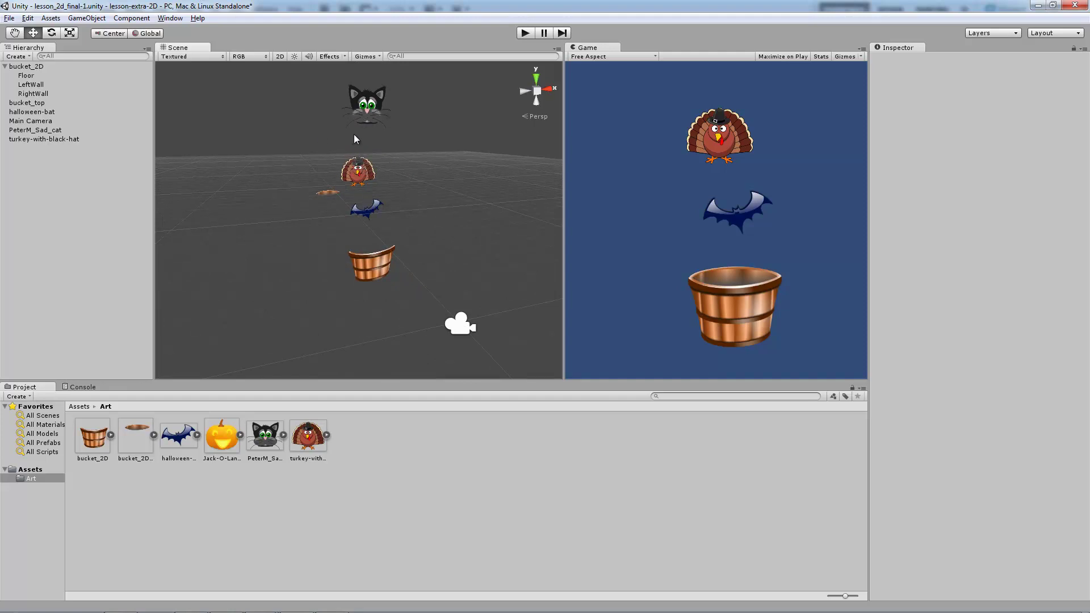
{"action": "scroll", "coordinate": [353, 142], "scroll_direction": "down", "scroll_amount": 3}
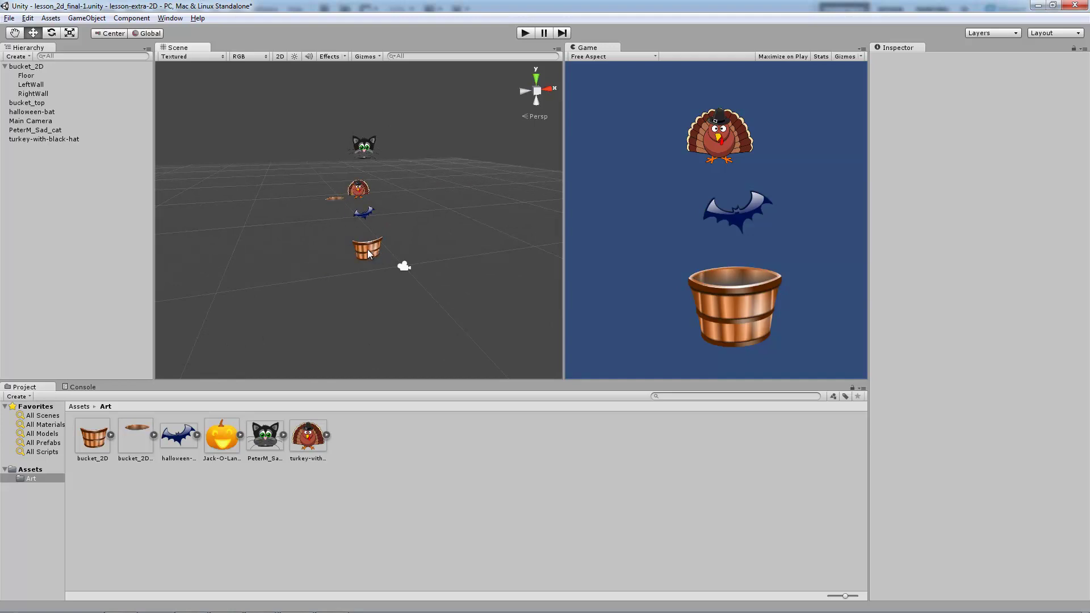
{"action": "scroll", "coordinate": [369, 227], "scroll_direction": "up", "scroll_amount": 3}
{"action": "left_click_drag", "start_coordinate": [371, 227], "coordinate": [357, 225], "text": "alt"}
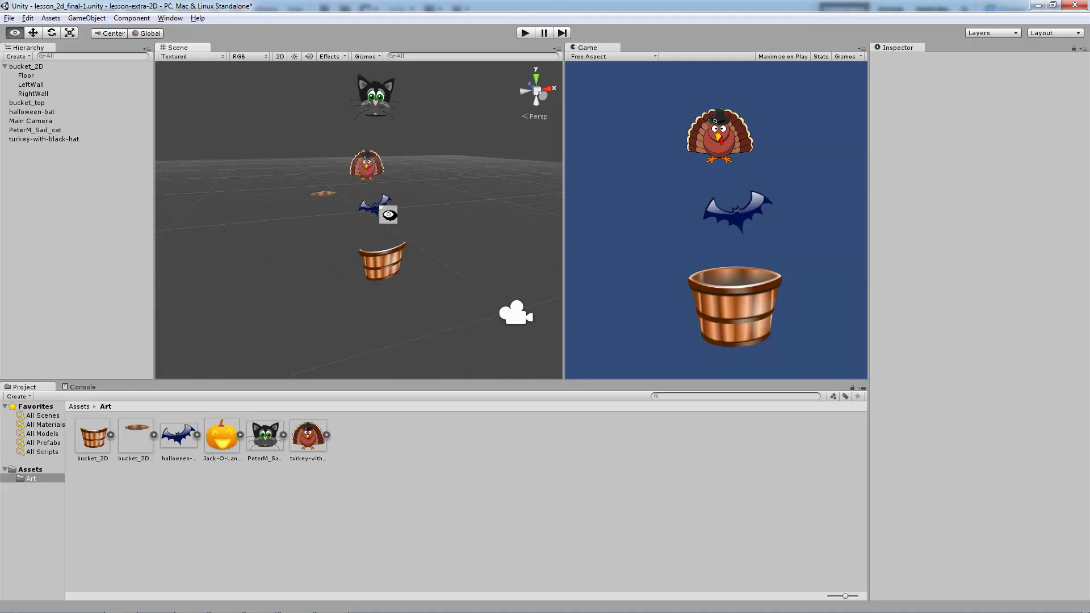
Switch the Scene view to 2D mode and frame the cat, turkey, bat and bucket
{"action": "left_click", "coordinate": [281, 57]}
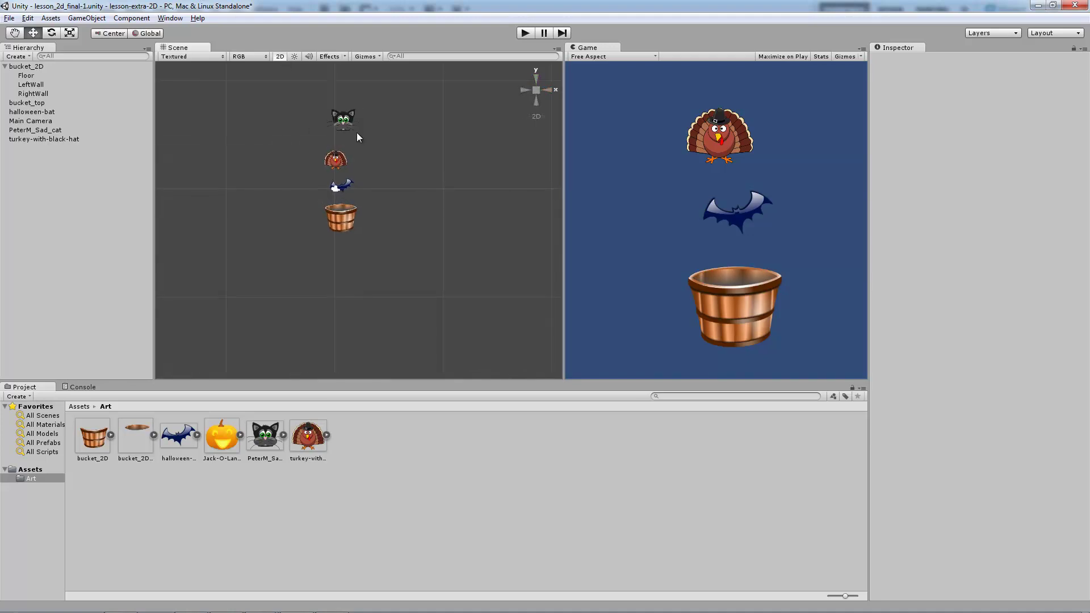
{"action": "middle_click_drag", "start_coordinate": [377, 198], "coordinate": [411, 221]}
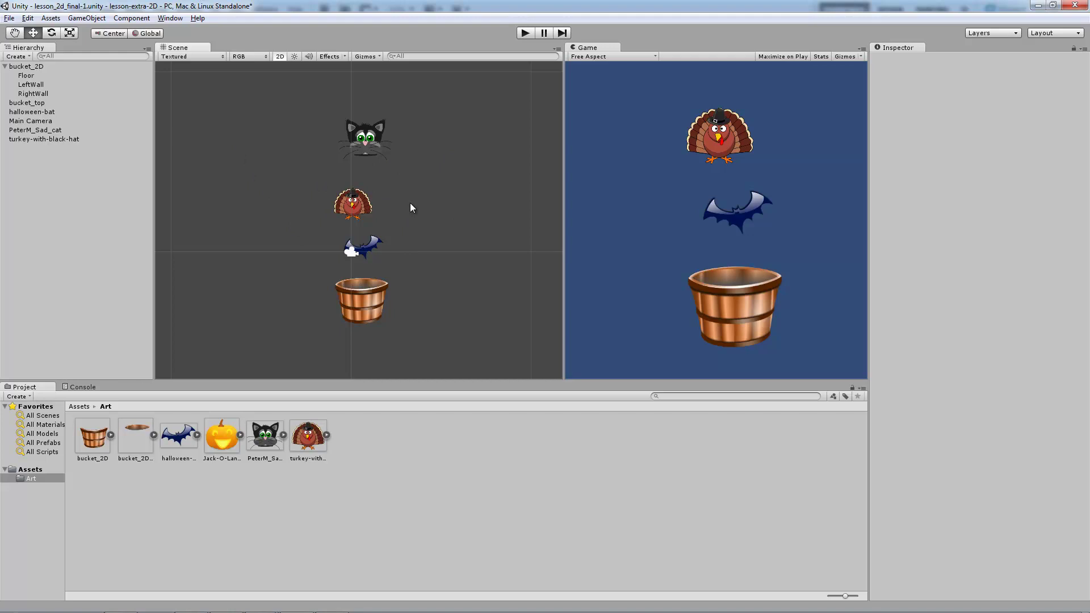
{"action": "scroll", "coordinate": [406, 208], "scroll_direction": "up", "scroll_amount": 3}
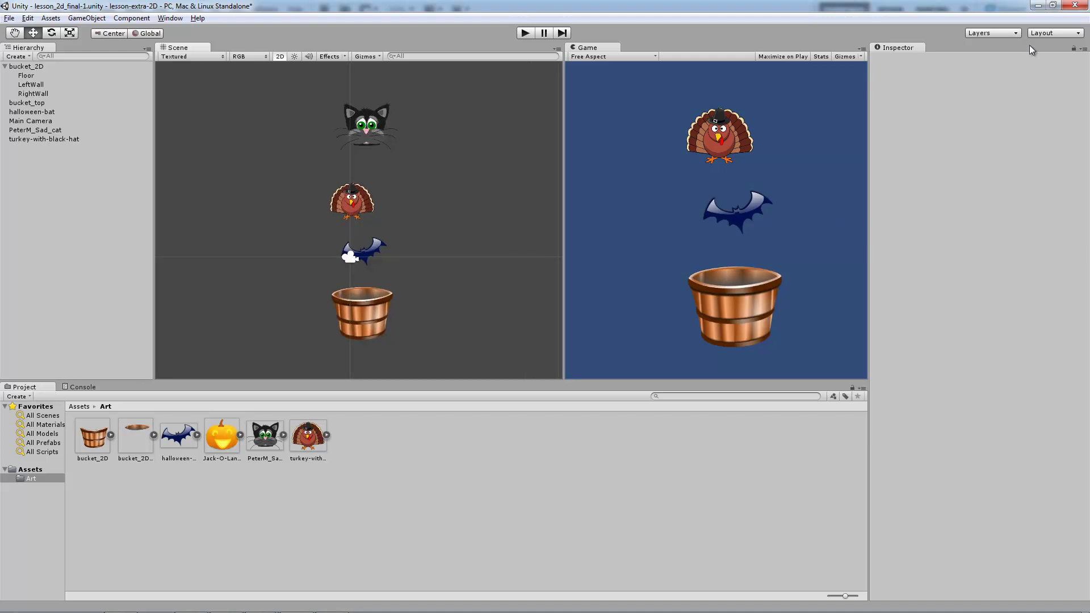
Switch to Firefox and look through the OpenGameArt.org home page as a source of free art assets
{"action": "left_click", "coordinate": [192, 602]}
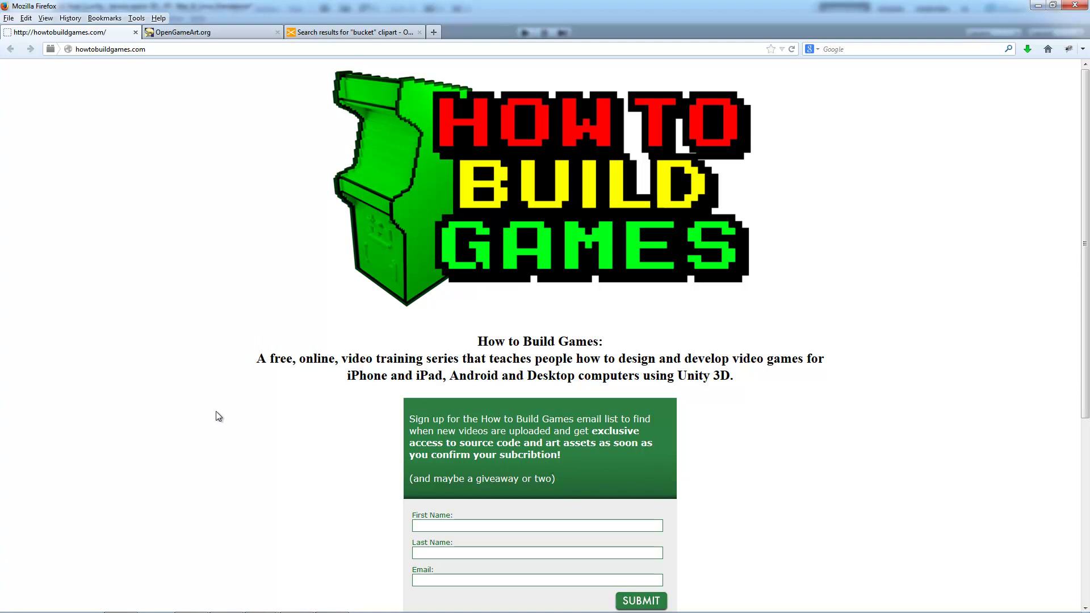
{"action": "left_click", "coordinate": [178, 33]}
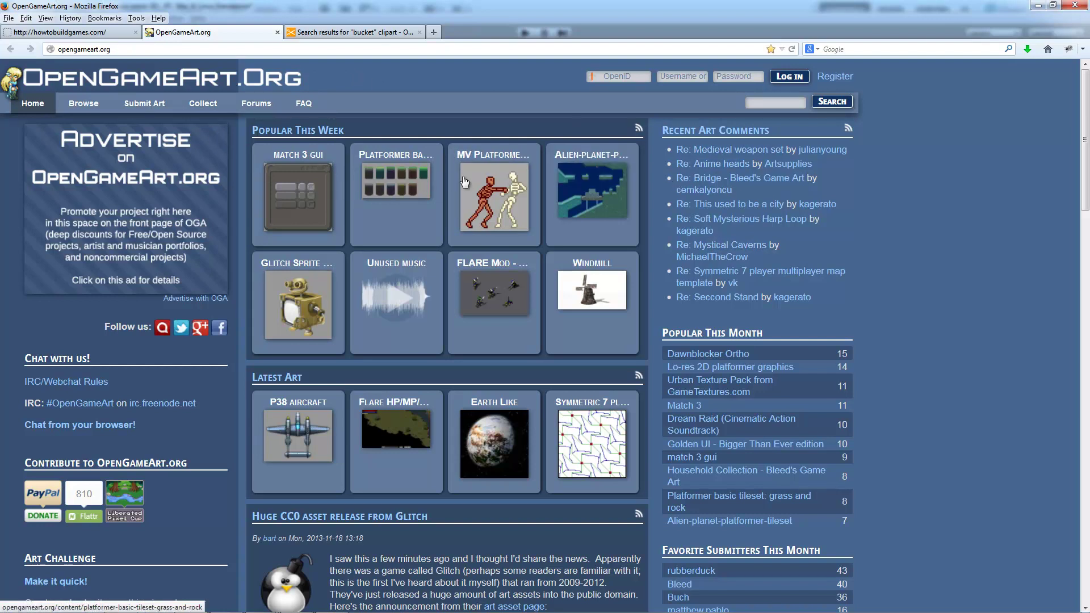
{"action": "scroll", "coordinate": [470, 451], "scroll_direction": "down", "scroll_amount": 7}
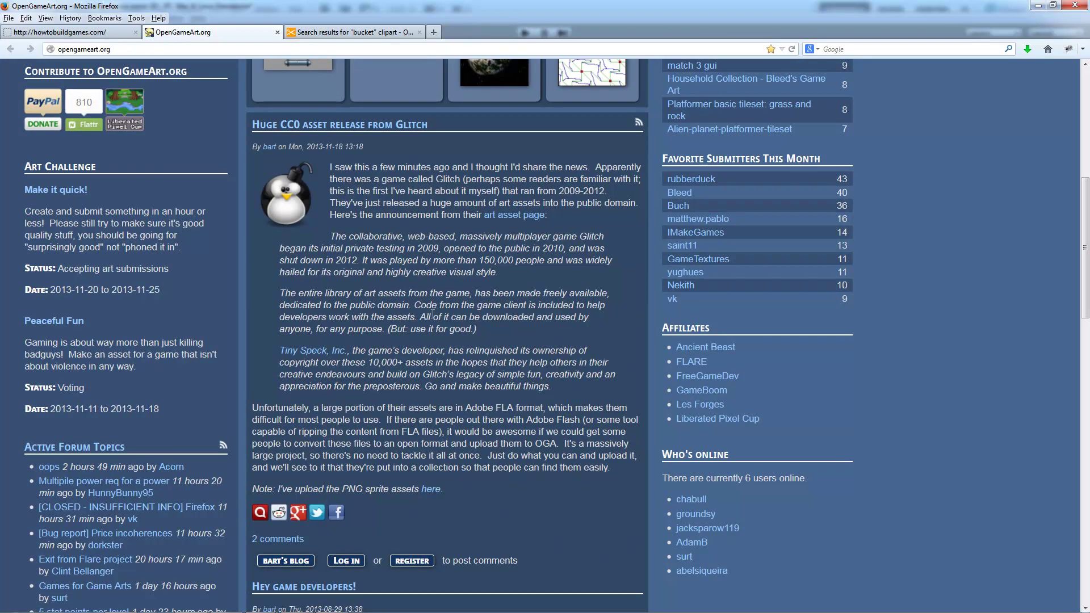
{"action": "scroll", "coordinate": [531, 295], "scroll_direction": "up", "scroll_amount": 7}
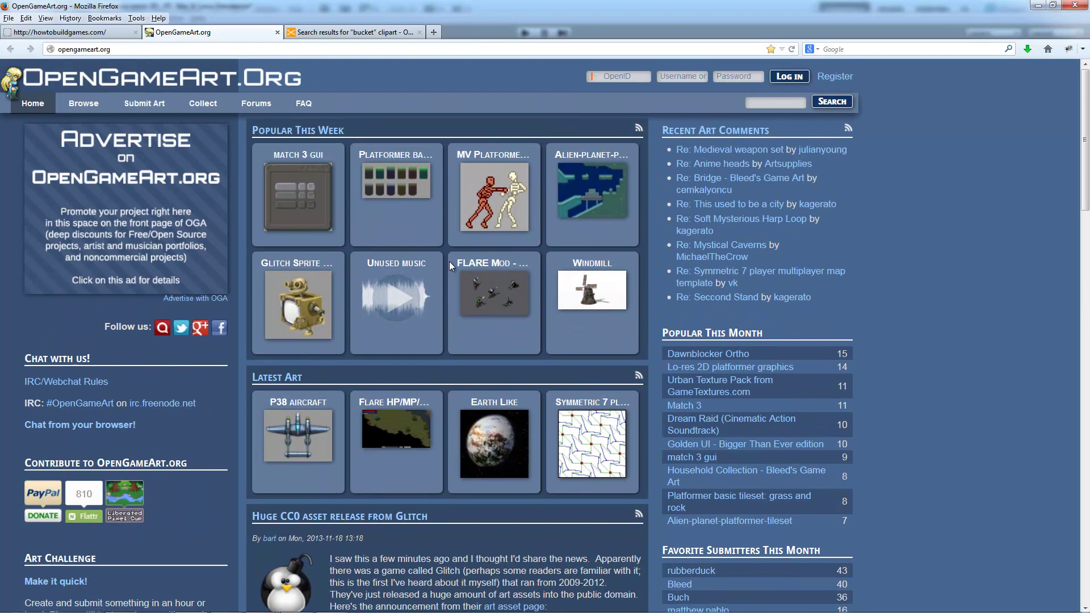
Open the "wooden bucket" clipart from the Openclipart "bucket" search results and review its detail page
{"action": "left_click", "coordinate": [335, 33]}
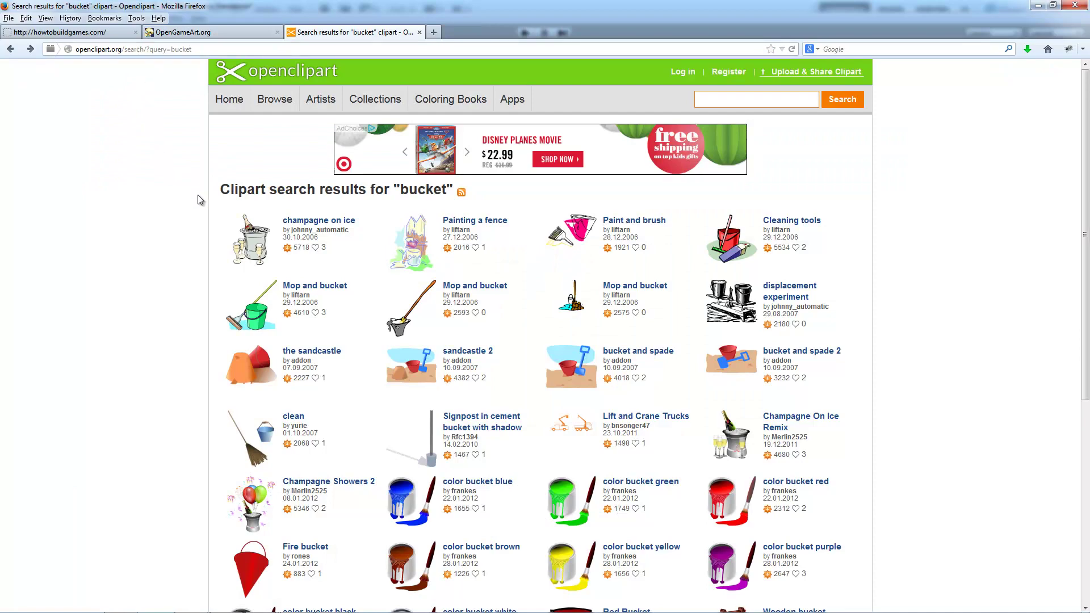
{"action": "scroll", "coordinate": [707, 325], "scroll_direction": "down", "scroll_amount": 5}
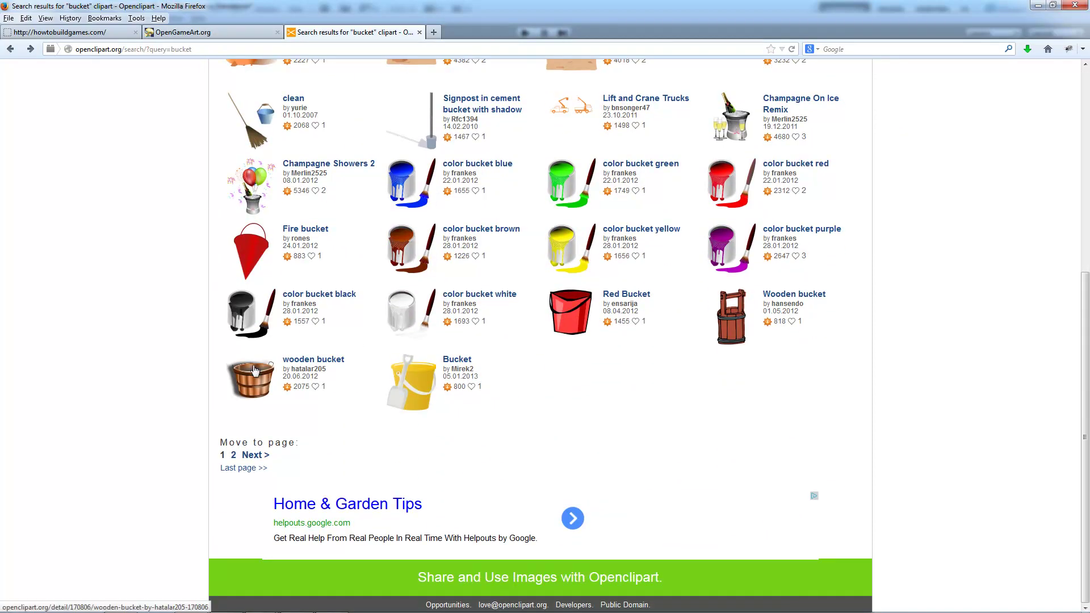
{"action": "left_click", "coordinate": [248, 383]}
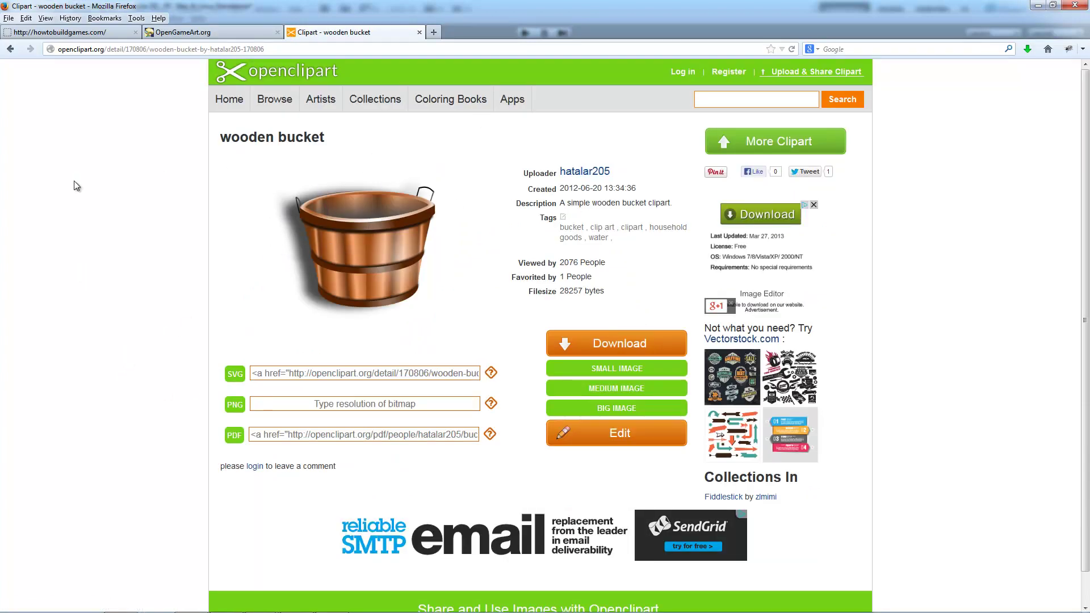
{"action": "scroll", "coordinate": [60, 193], "scroll_direction": "down", "scroll_amount": 1}
{"action": "scroll", "coordinate": [62, 197], "scroll_direction": "up", "scroll_amount": 1}
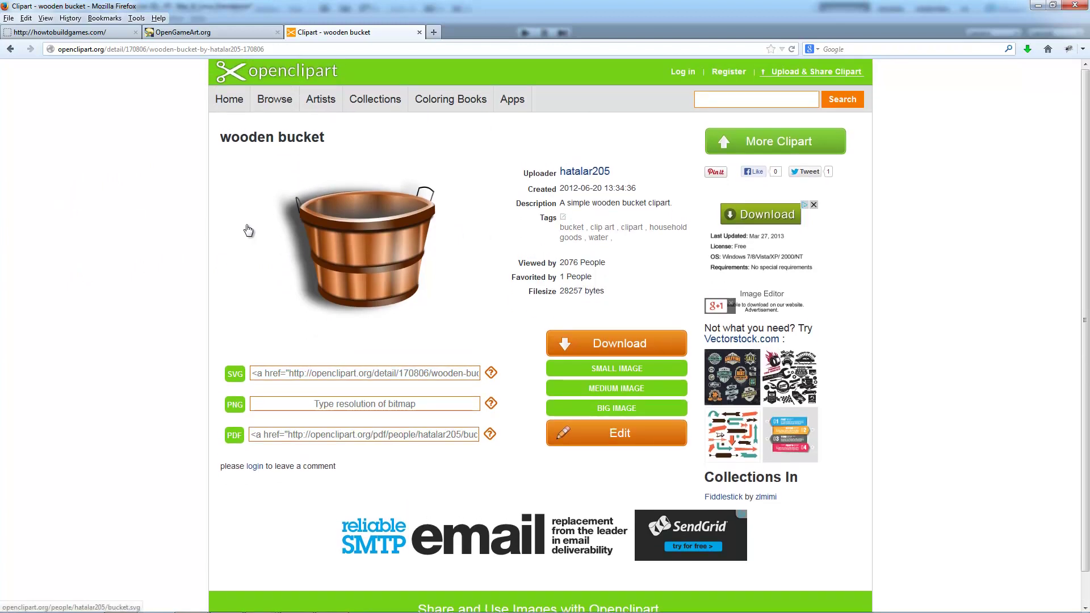
{"action": "scroll", "coordinate": [131, 219], "scroll_direction": "down", "scroll_amount": 1}
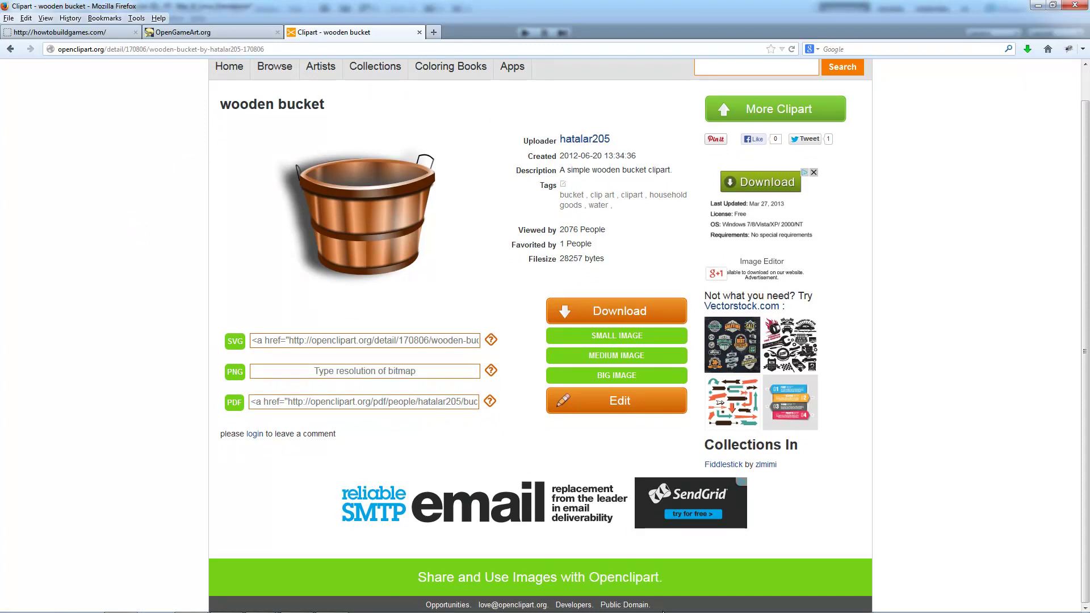
{"action": "scroll", "coordinate": [151, 384], "scroll_direction": "up", "scroll_amount": 1}
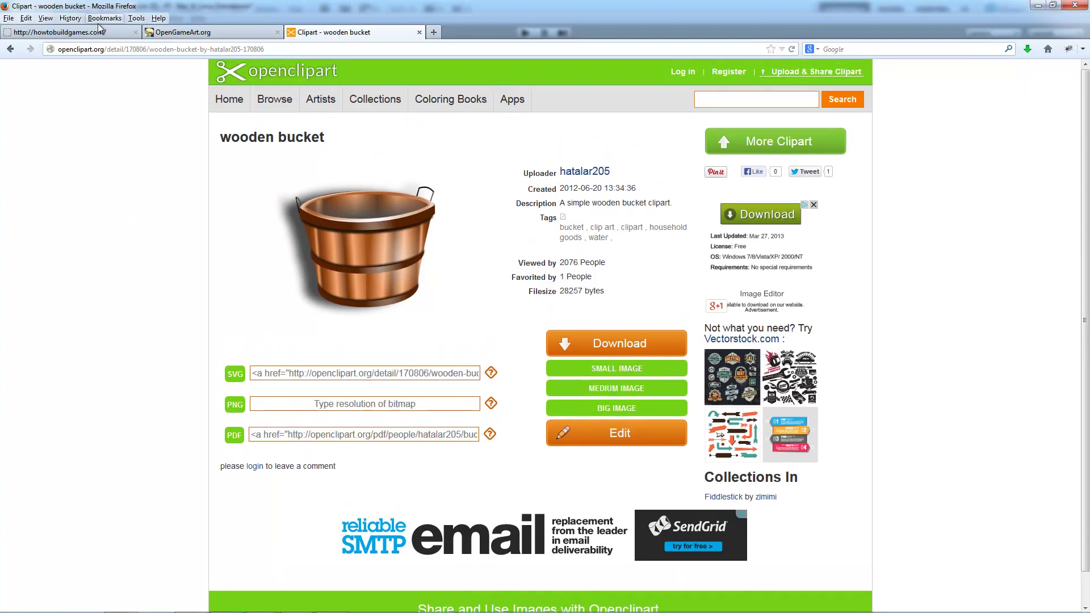
Return to the howtobuildgames.com page in the browser
{"action": "key", "text": "ctrl+Tab"}
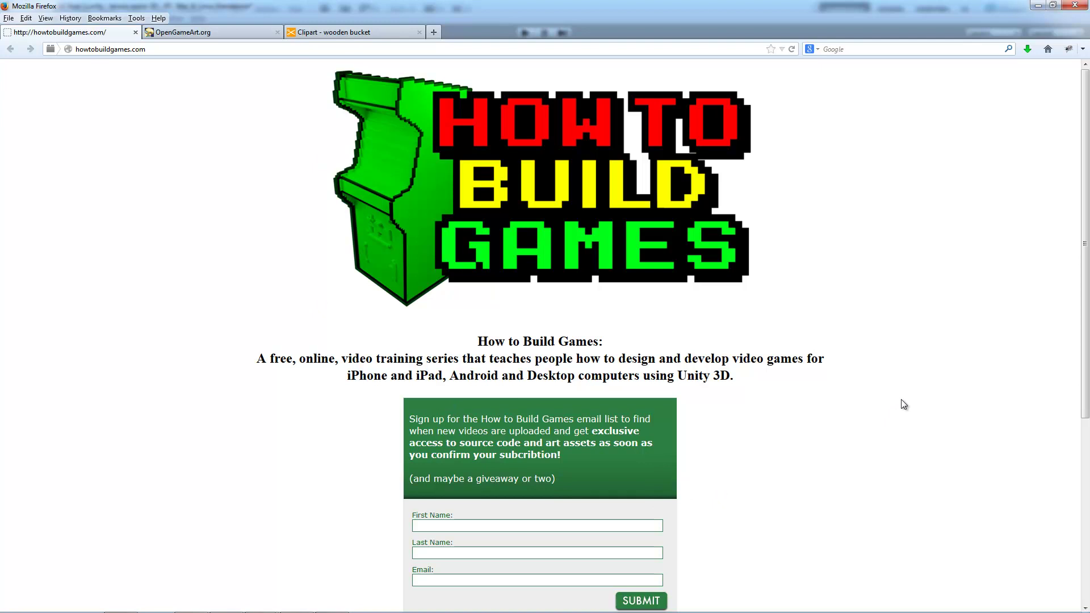
{"action": "mouse_move", "coordinate": [716, 610]}
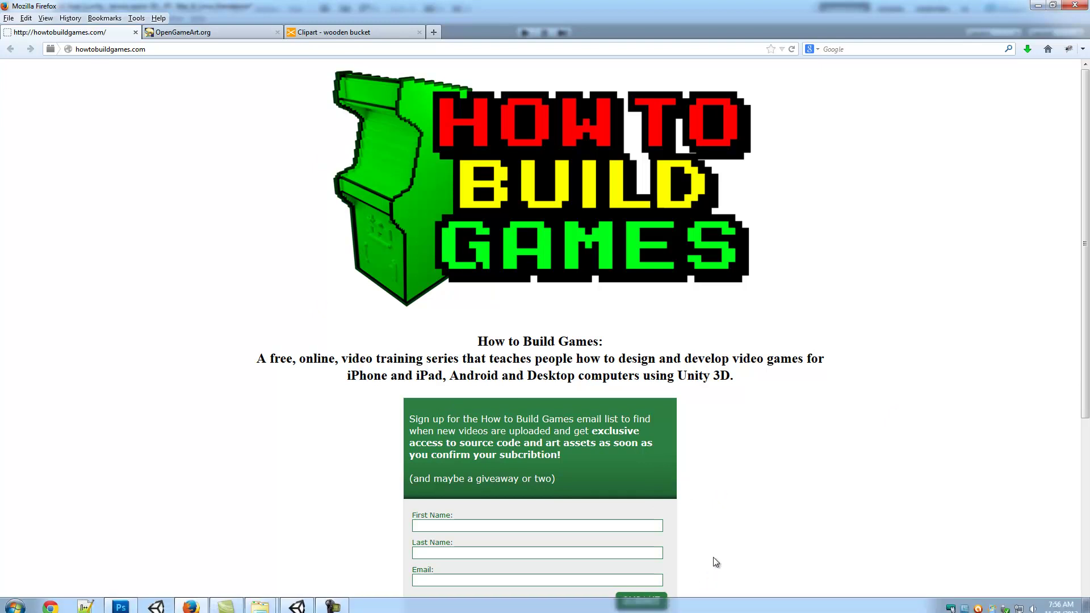